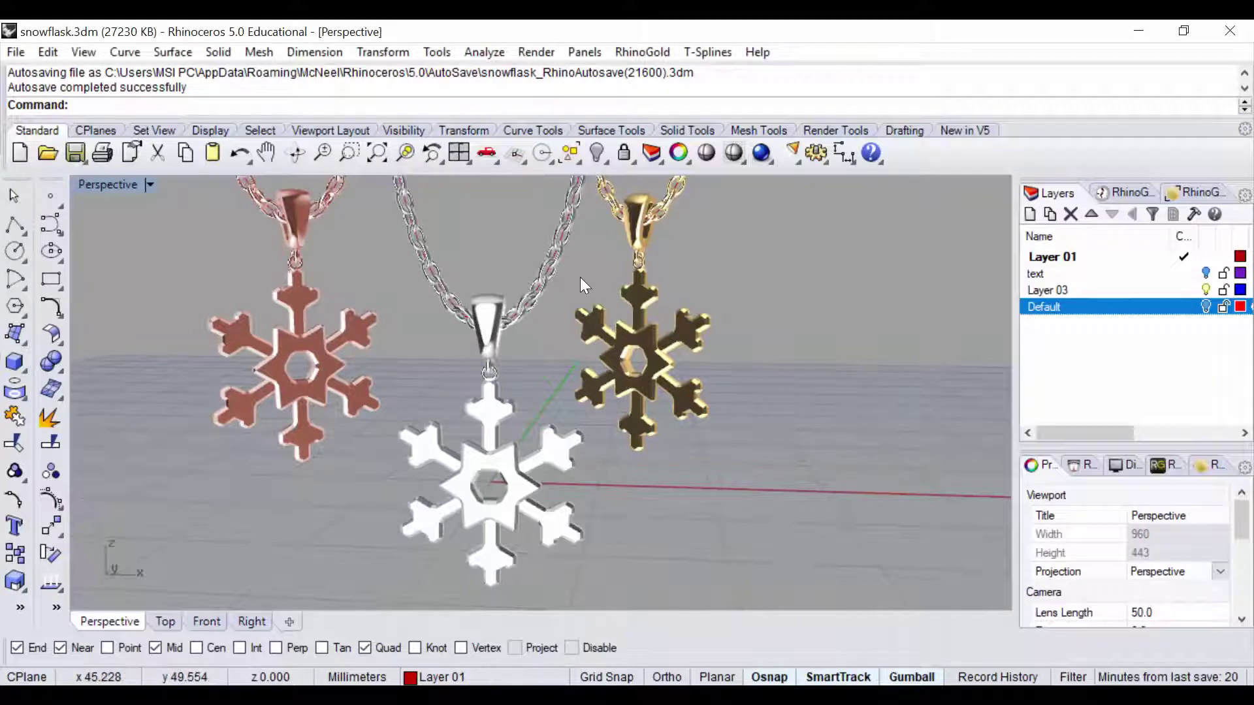
Step: Examine the three finished snowflake pendants and their chains from several angles
right_click_drag(828, 405, 529, 291)
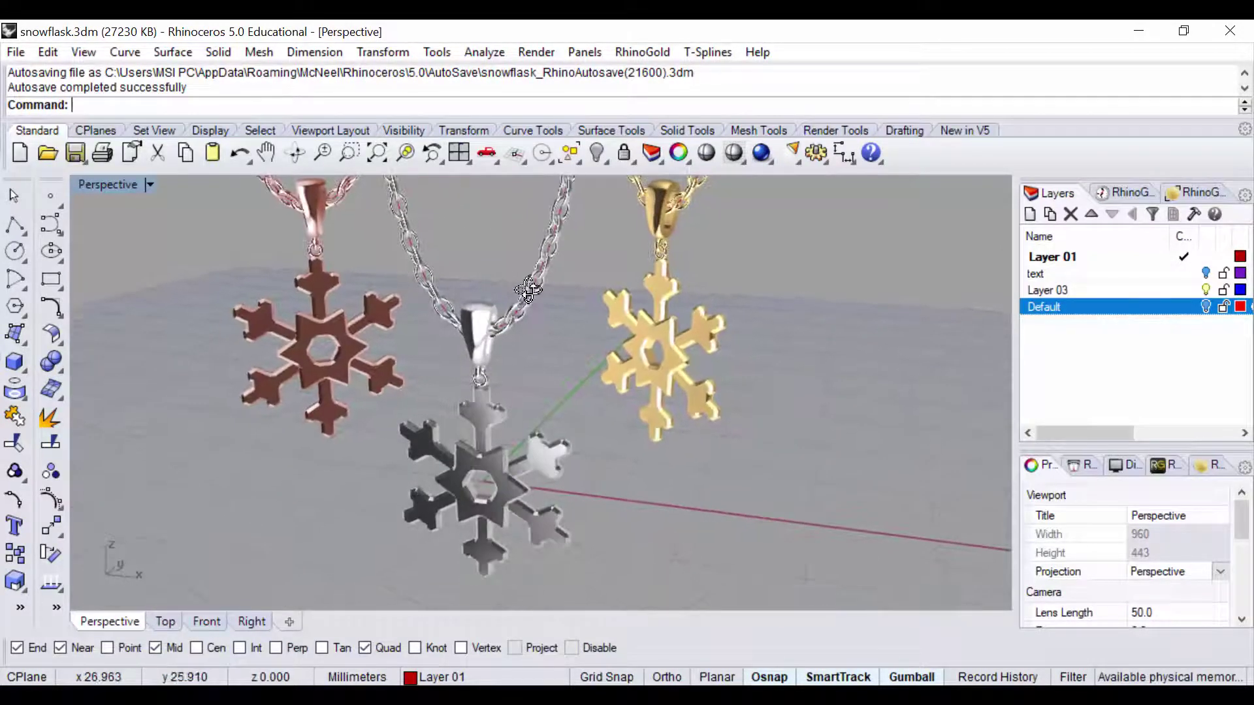
right_click_drag(756, 456, 792, 418)
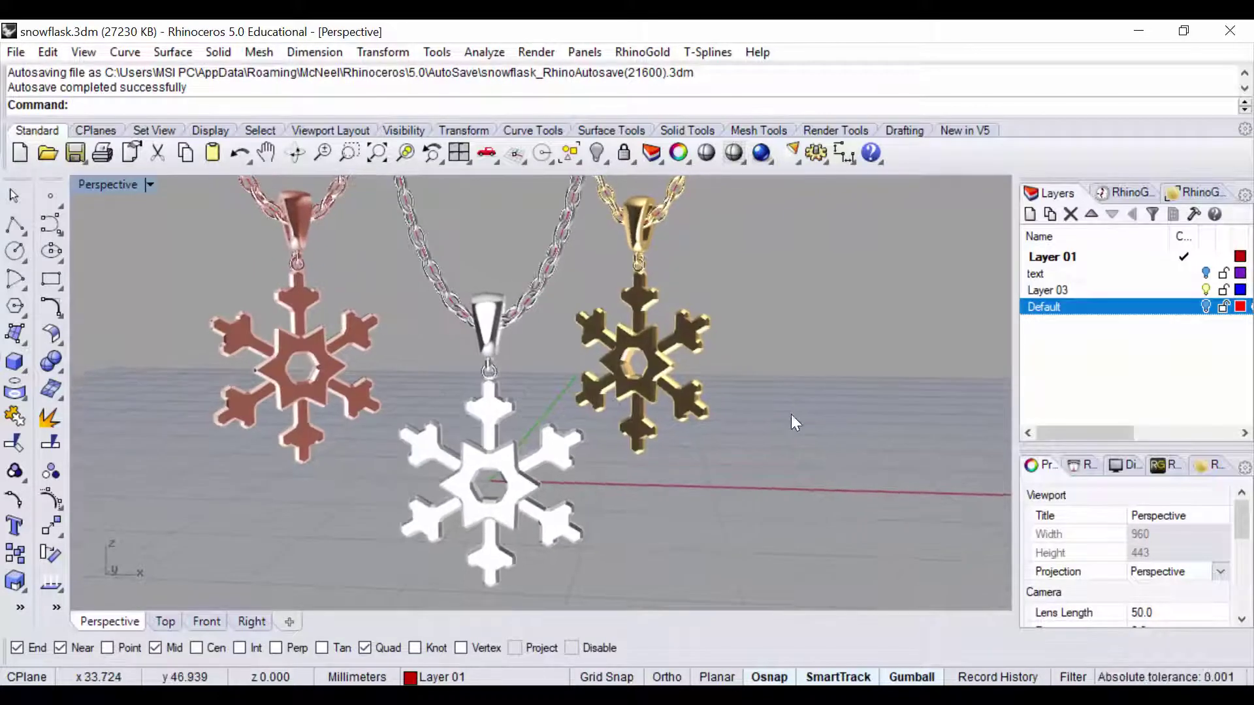
right_click_drag(679, 447, 710, 484)
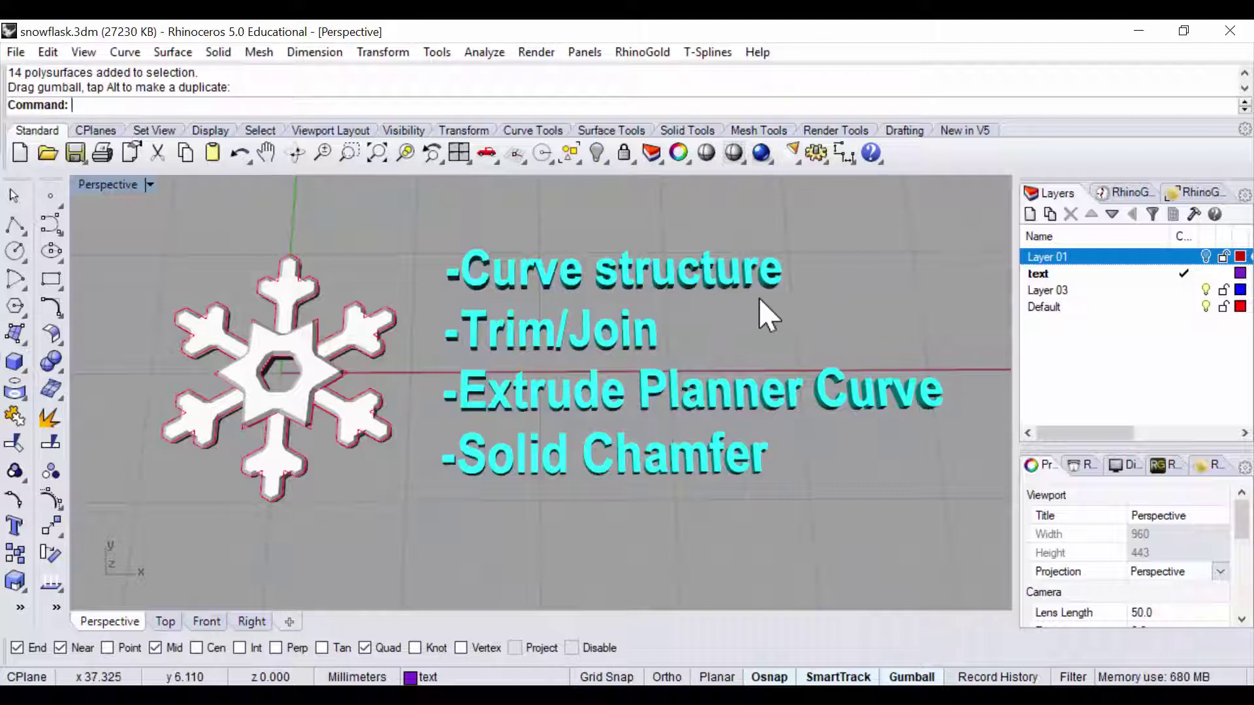
Step: Review the technique titles "Curve structure", "Trim/Join" and "Extrude Planner Curve" beside the snowflake, highlighting each in turn
left_click(661, 268)
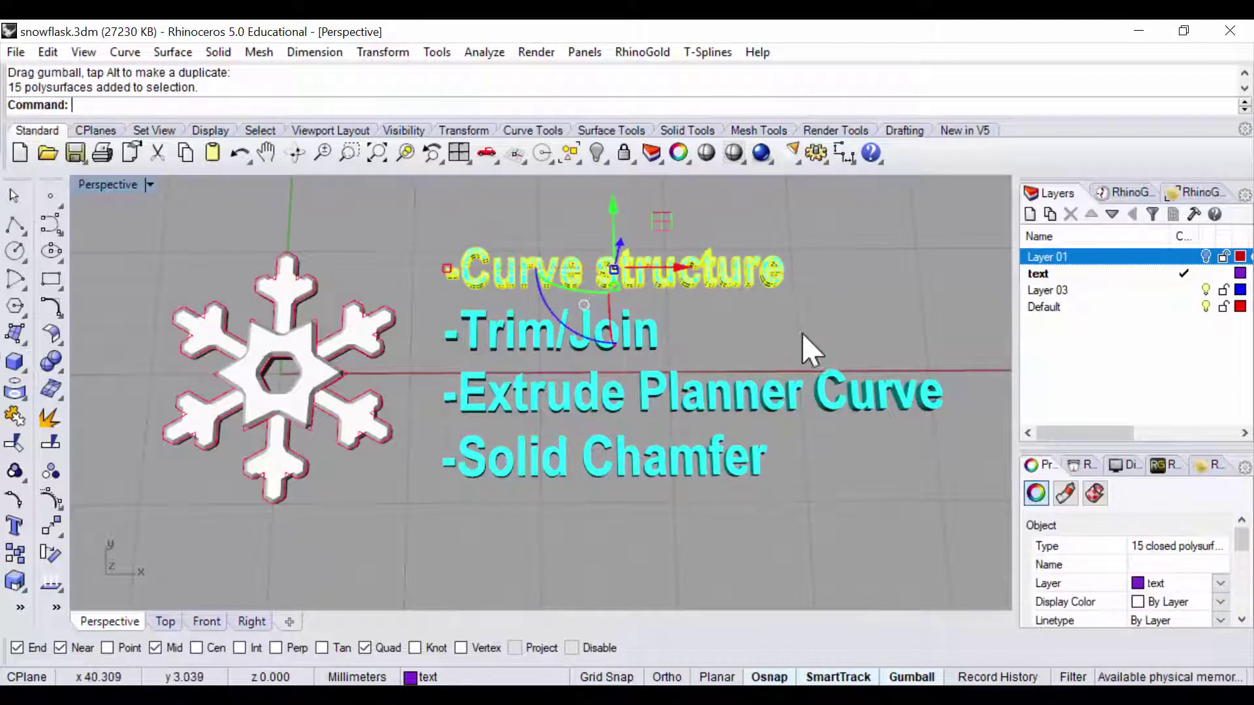
left_click(802, 333)
right_click_drag(834, 317, 553, 231, "shift")
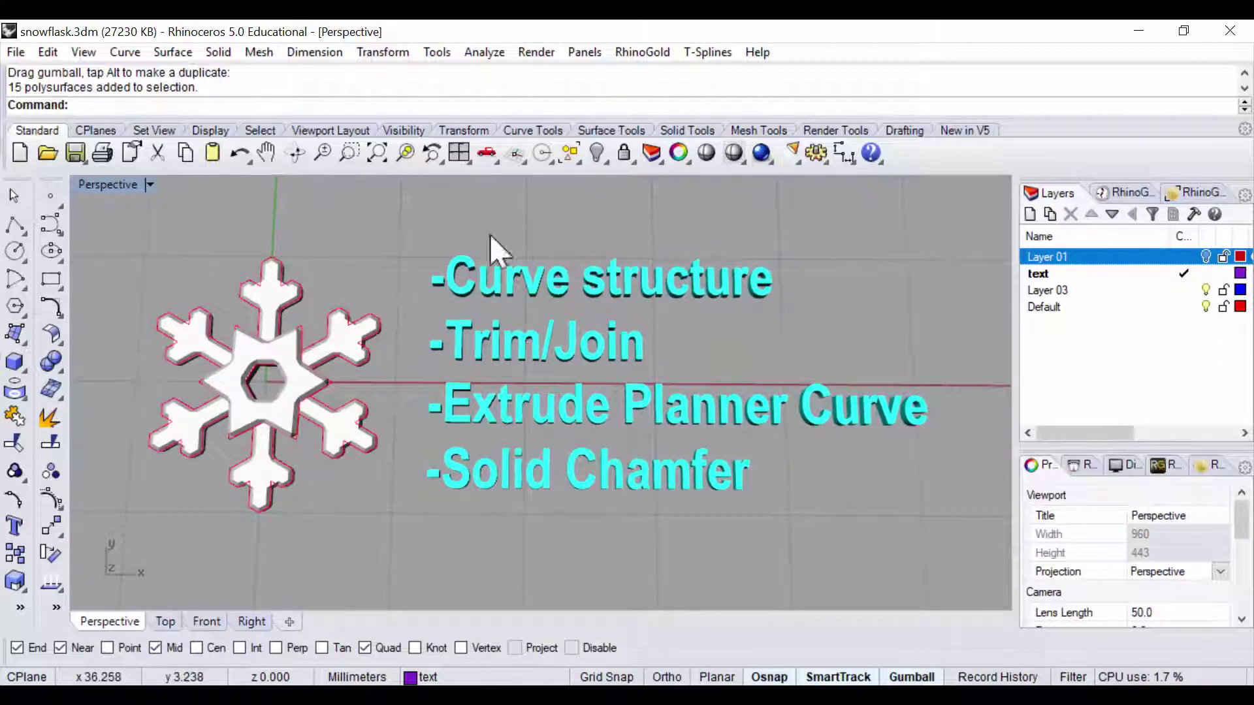
right_click_drag(737, 346, 736, 337)
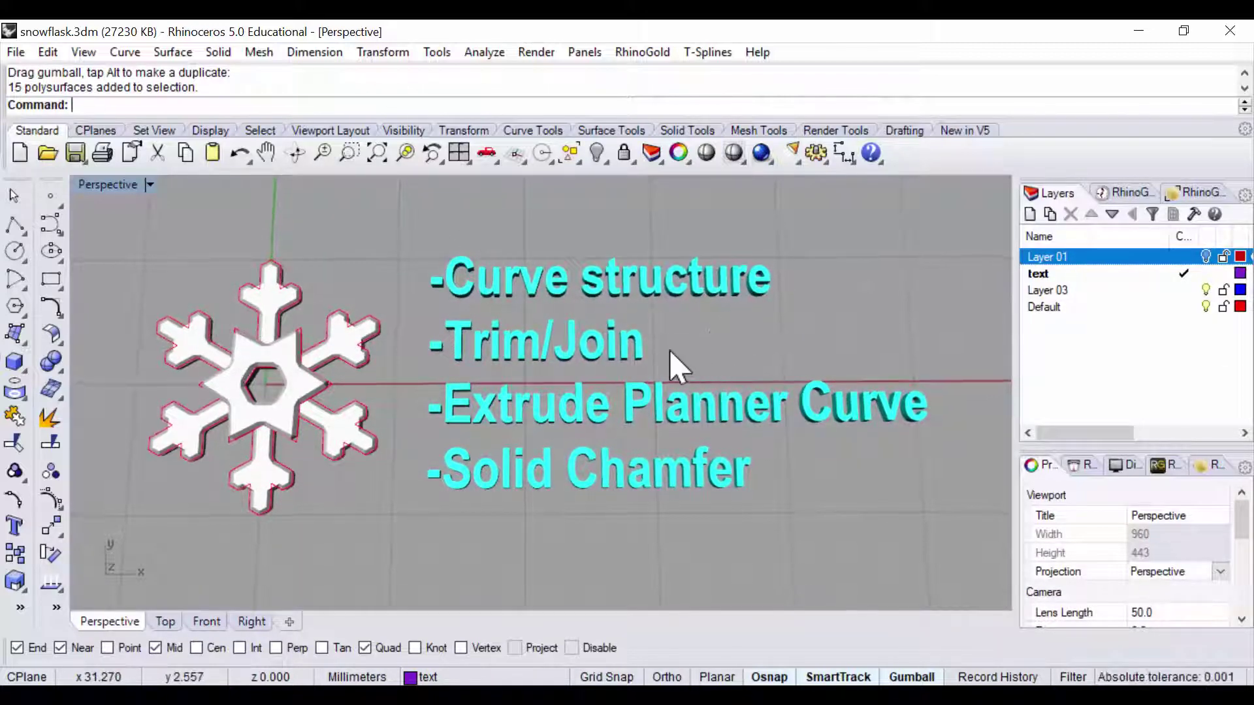
left_click(495, 359)
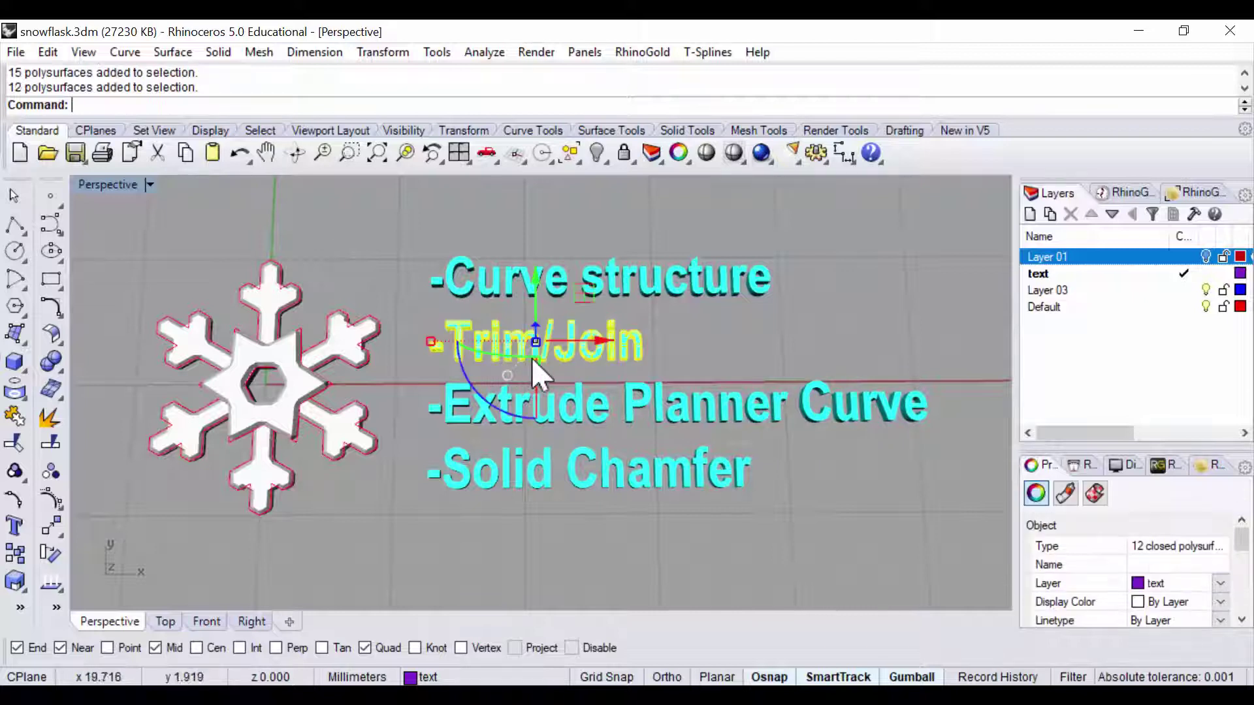
left_click(442, 240)
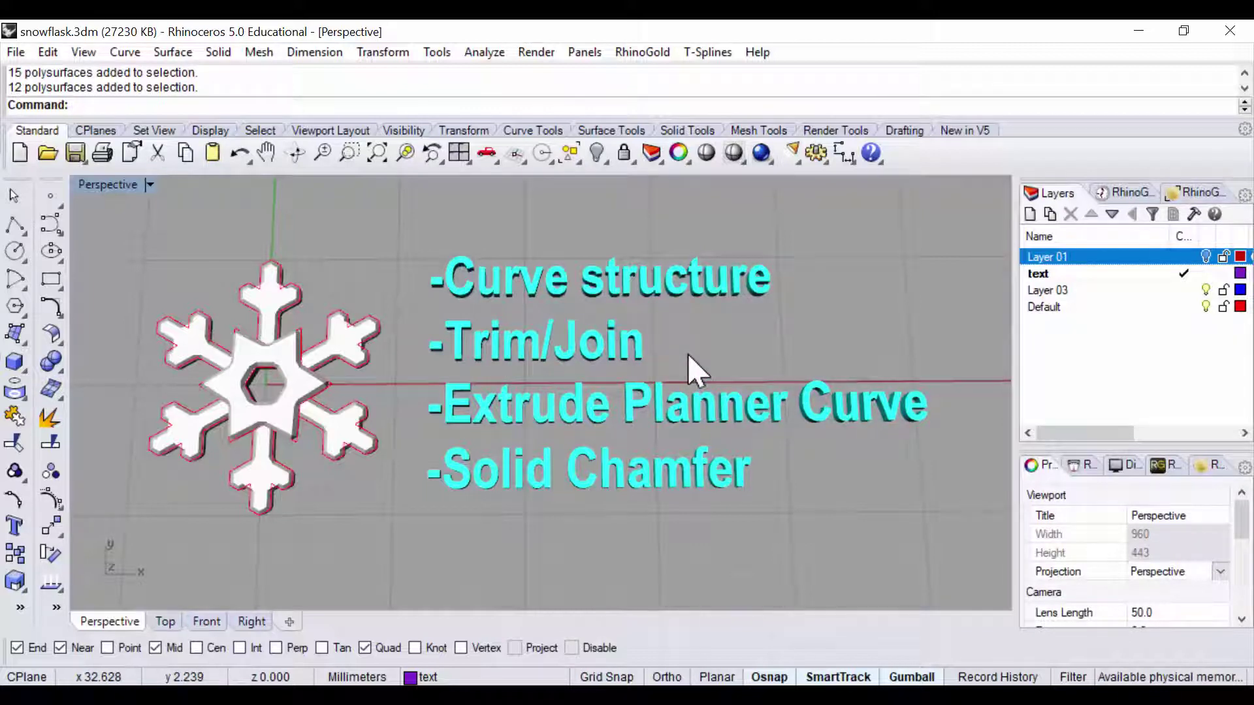
left_click(693, 410)
left_click(847, 470)
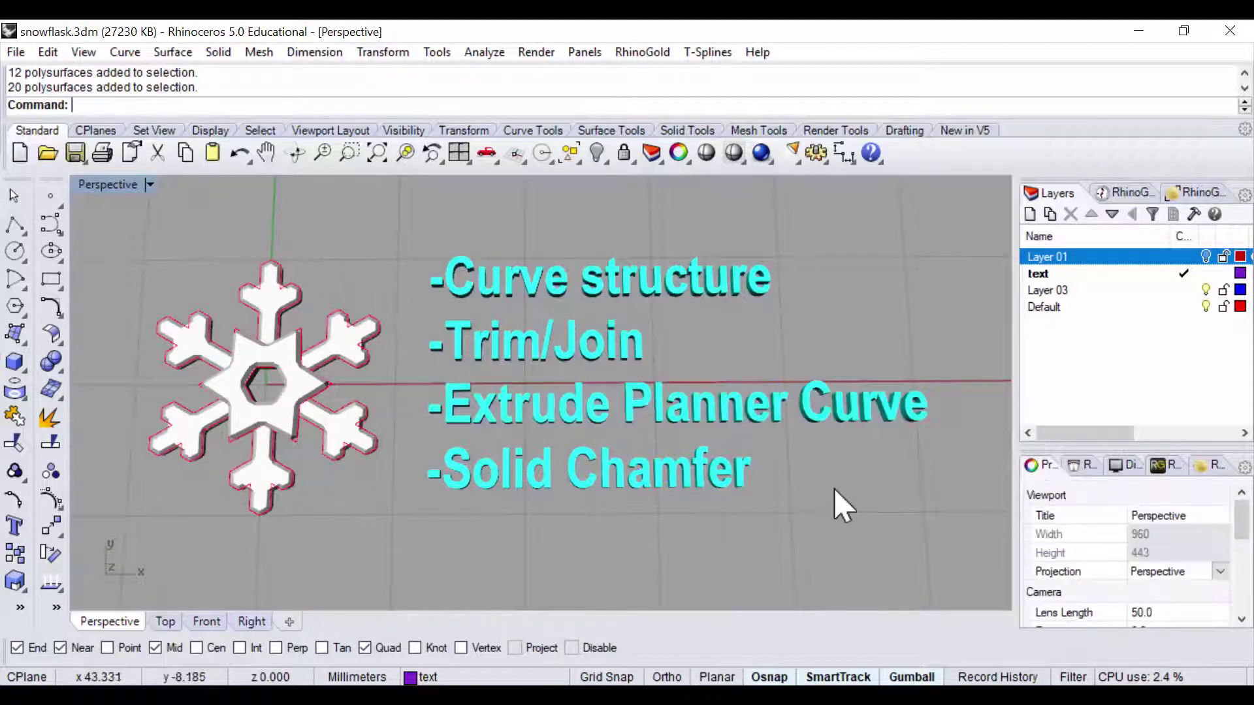
Step: Examine the bevelled edges of the snowflake's arms up close and highlight the "Solid Chamfer" title
right_click_drag(832, 487, 738, 437)
scroll(362, 410, "up", 5)
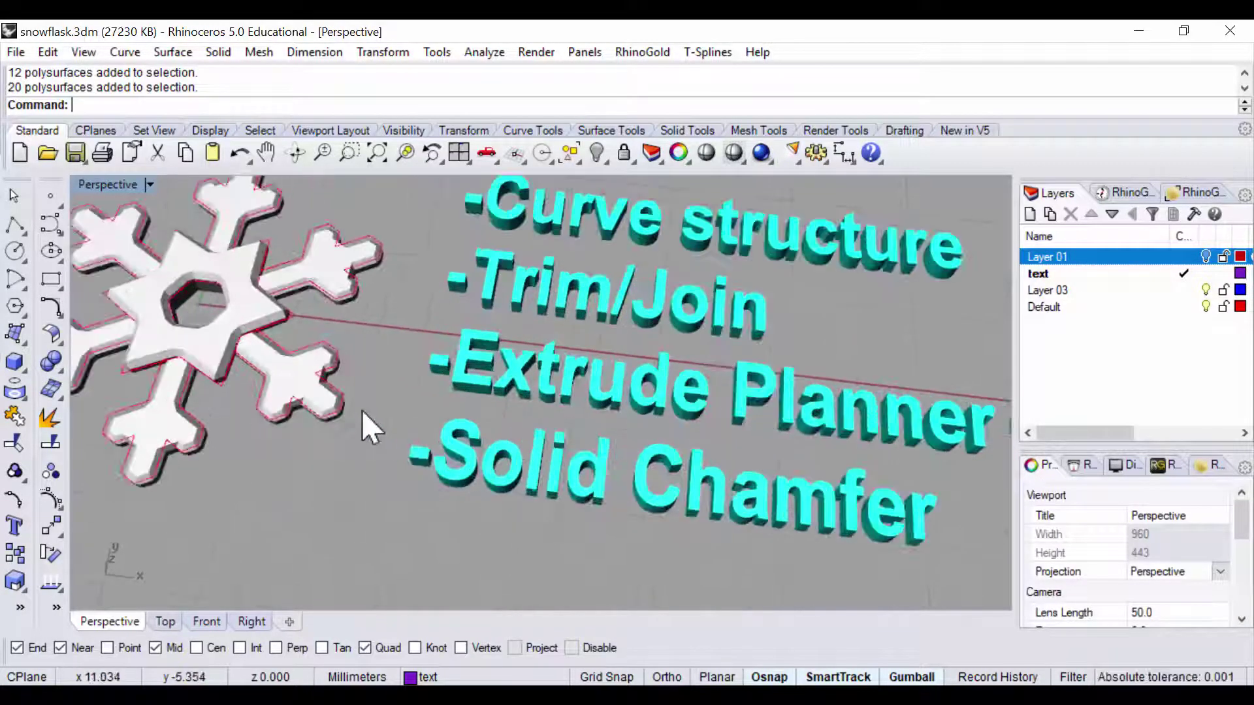
scroll(360, 389, "up", 4)
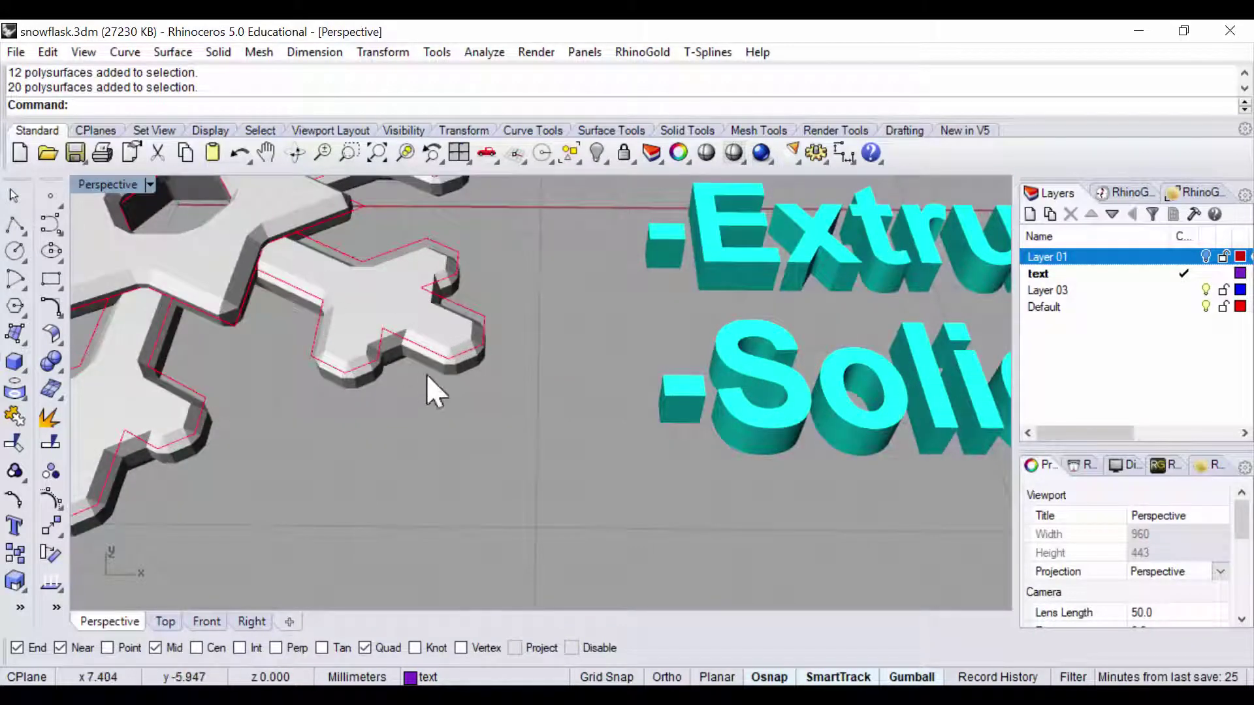
scroll(566, 386, "down", 5)
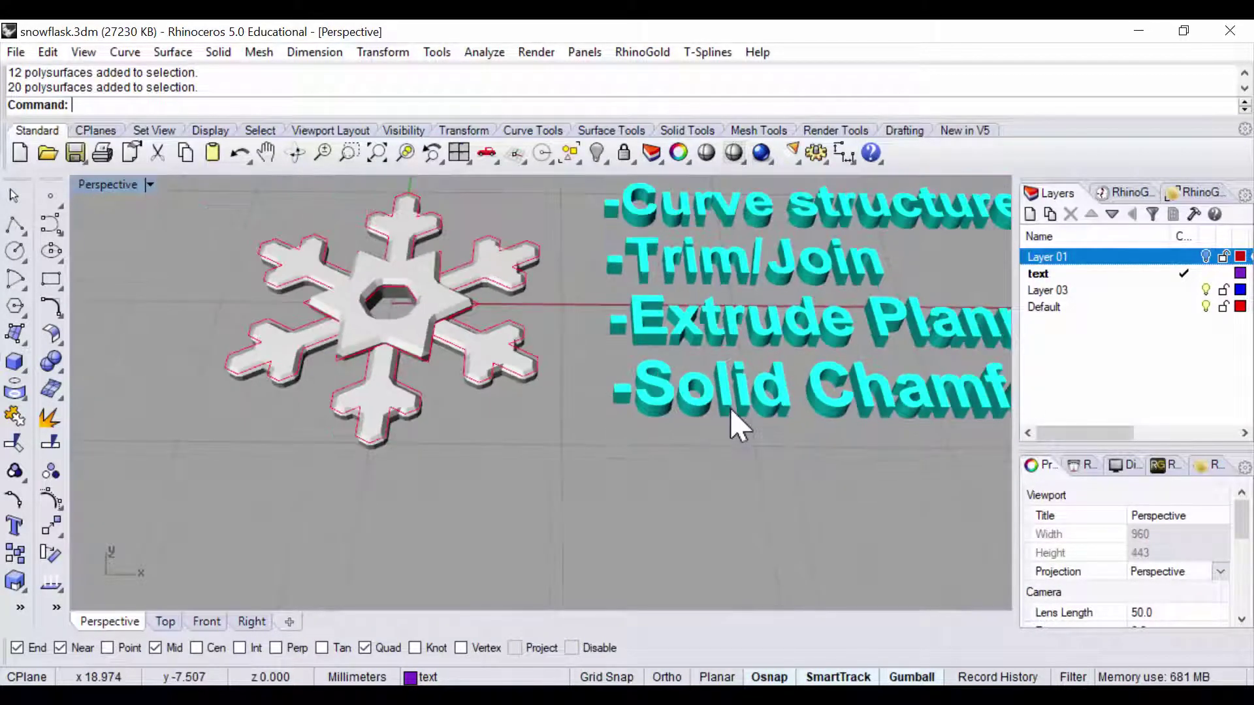
right_click_drag(730, 412, 527, 401, "shift")
left_click(525, 416)
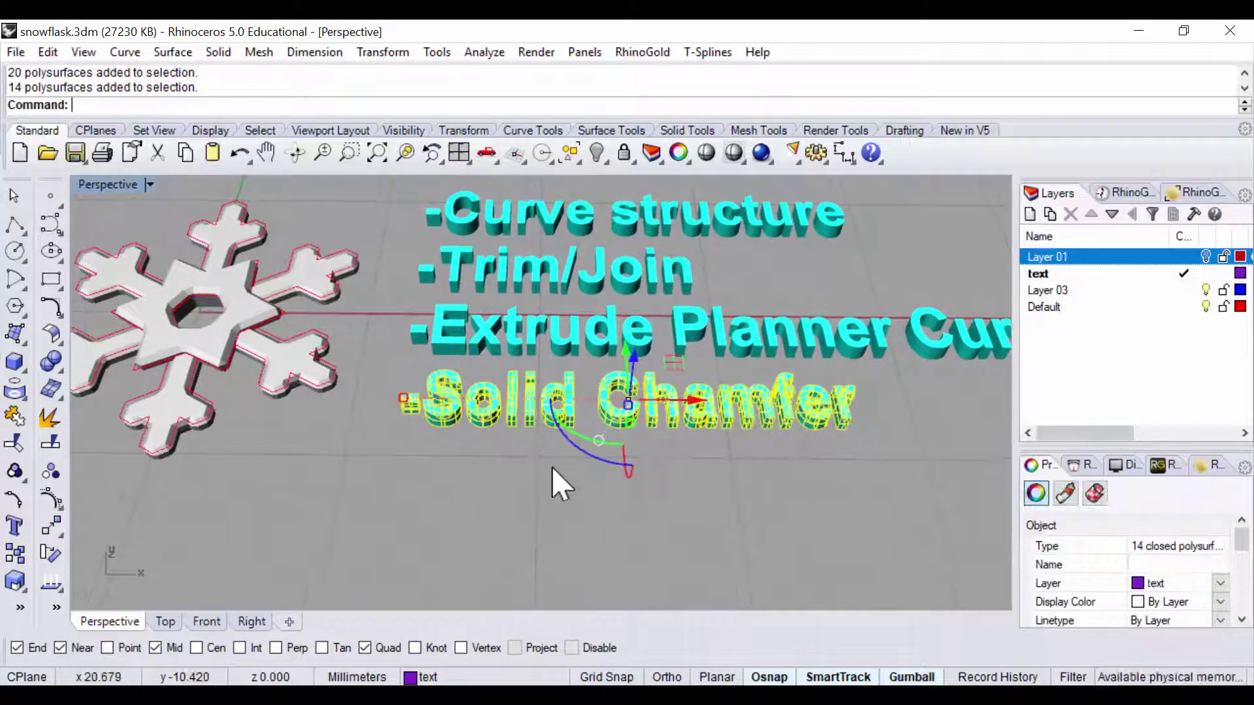
left_click(554, 469)
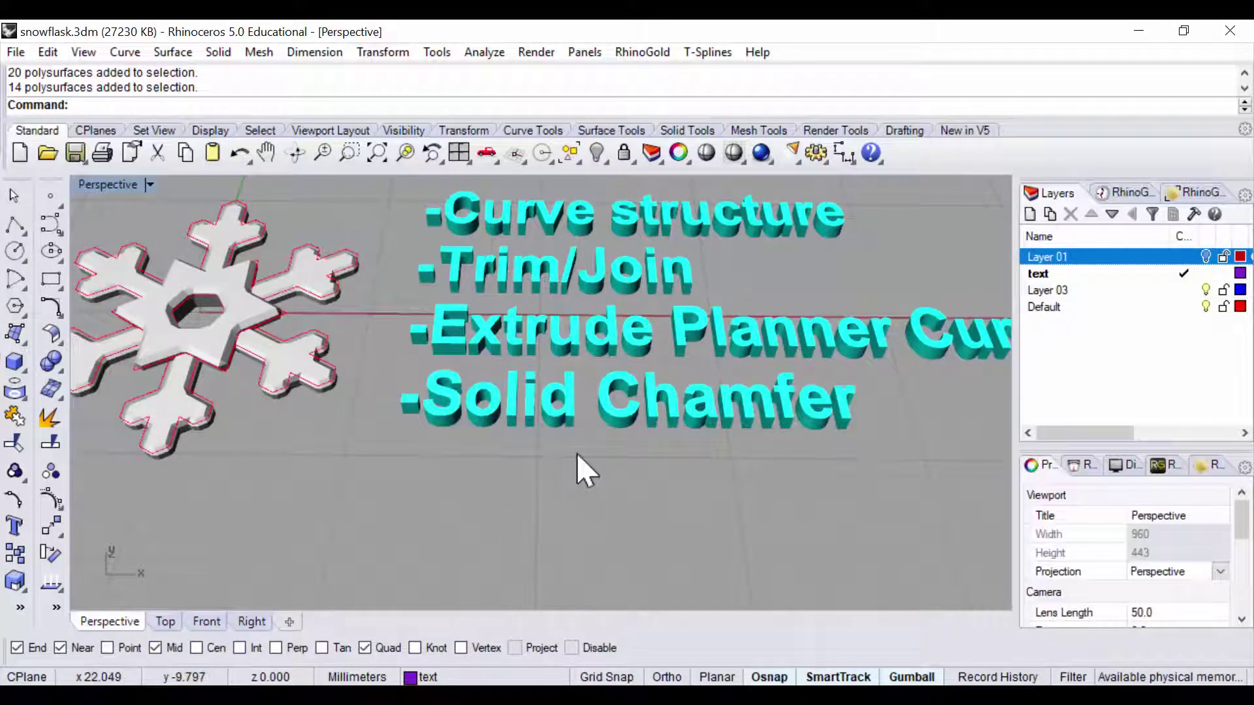
scroll(578, 453, "down", 2)
right_click_drag(584, 456, 392, 333)
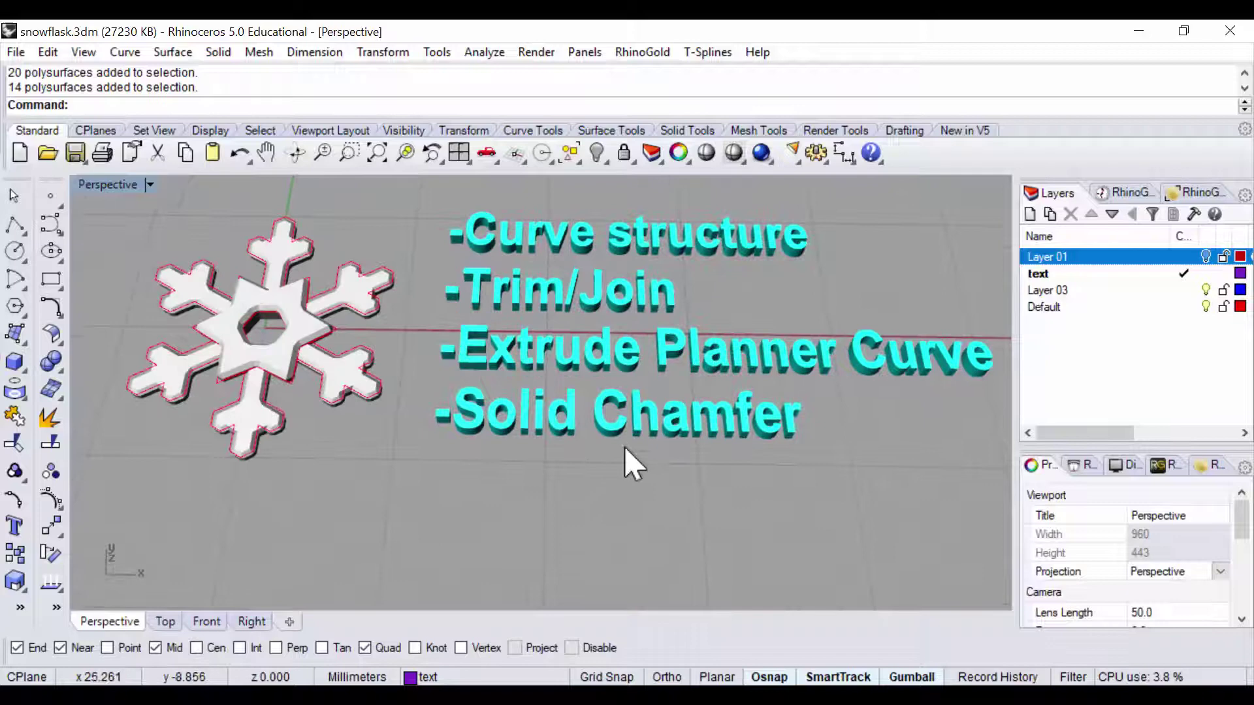
right_click_drag(624, 446, 610, 490, "shift")
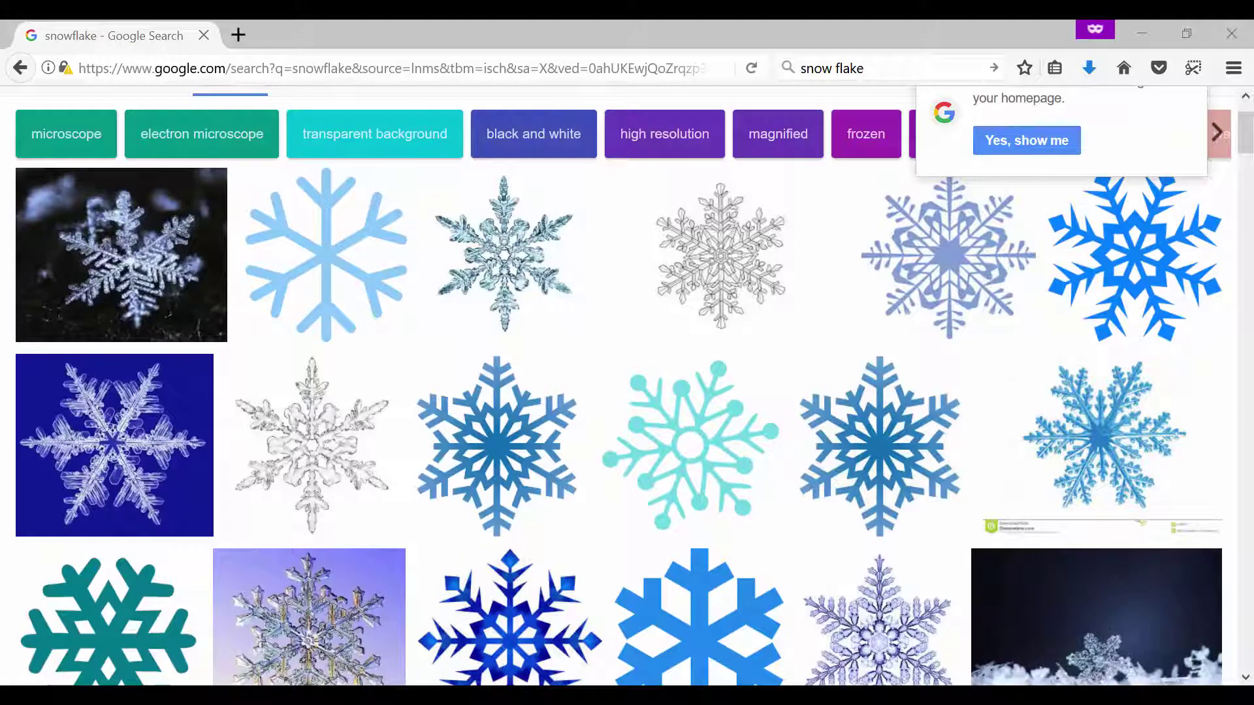
Step: In the web browser, dismiss the Google homepage suggestion and look through the first snowflake image results
scroll(512, 384, "up", 2)
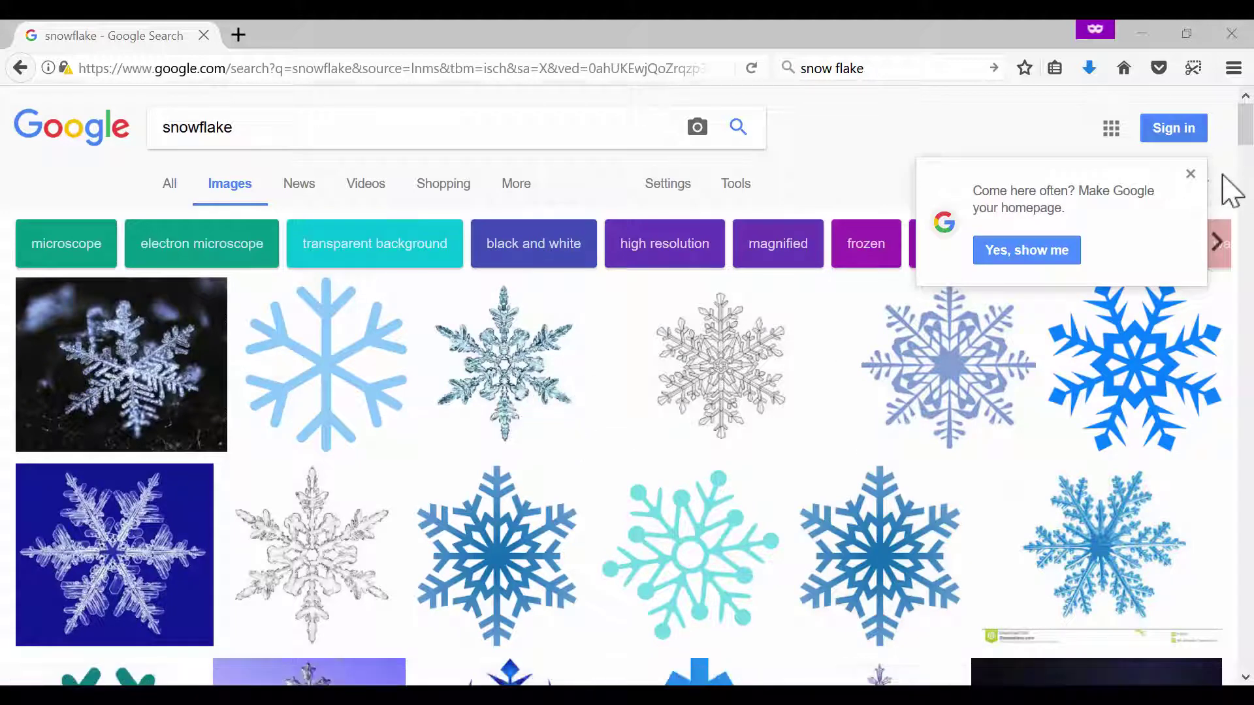
left_click(1191, 175)
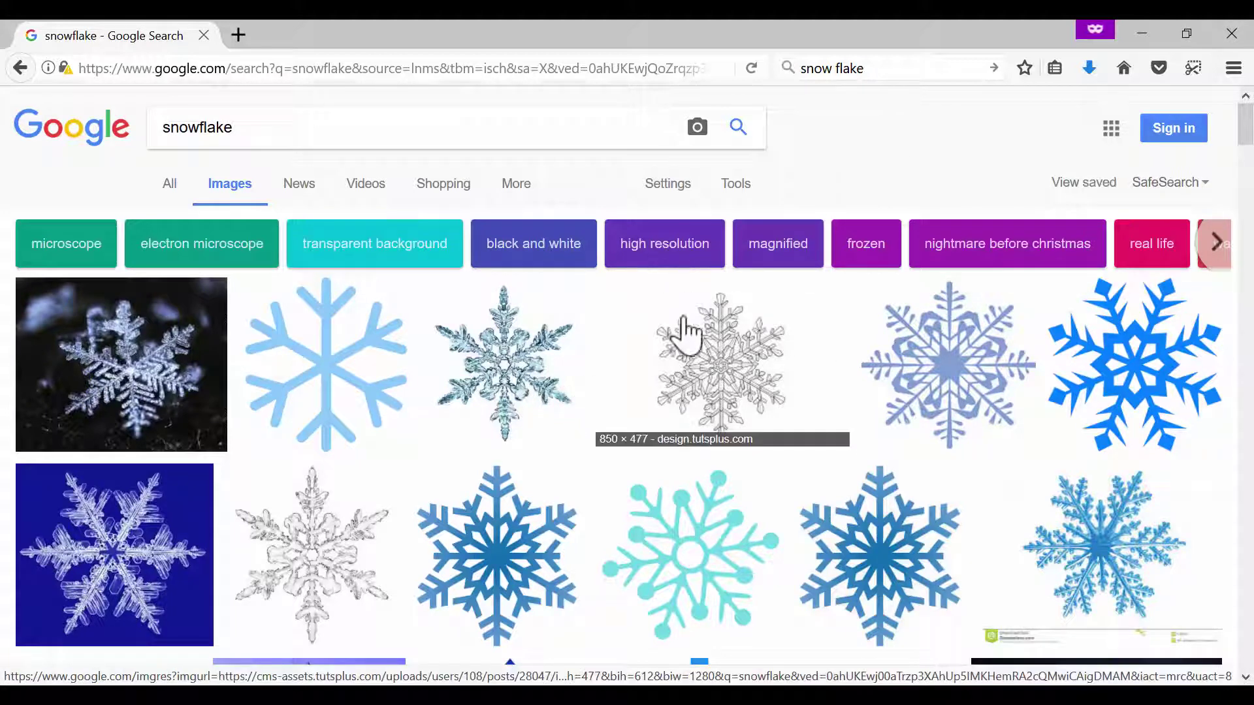
scroll(677, 385, "down", 2)
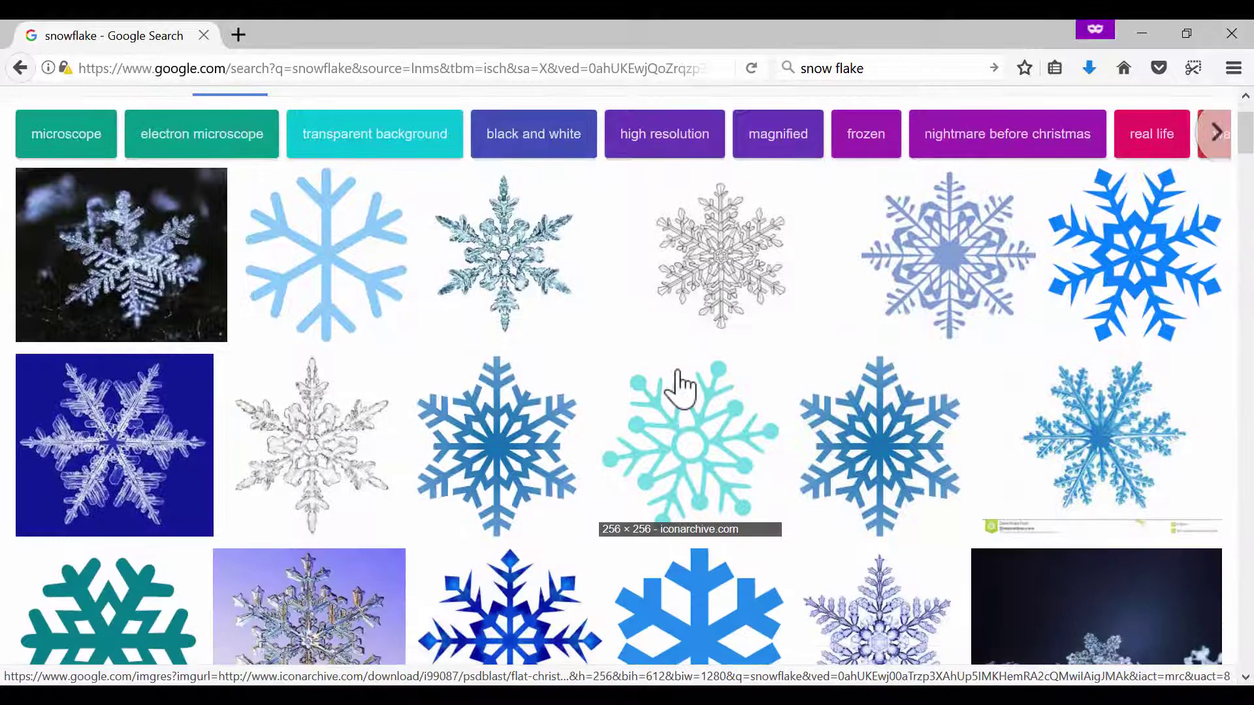
scroll(470, 301, "up", 2)
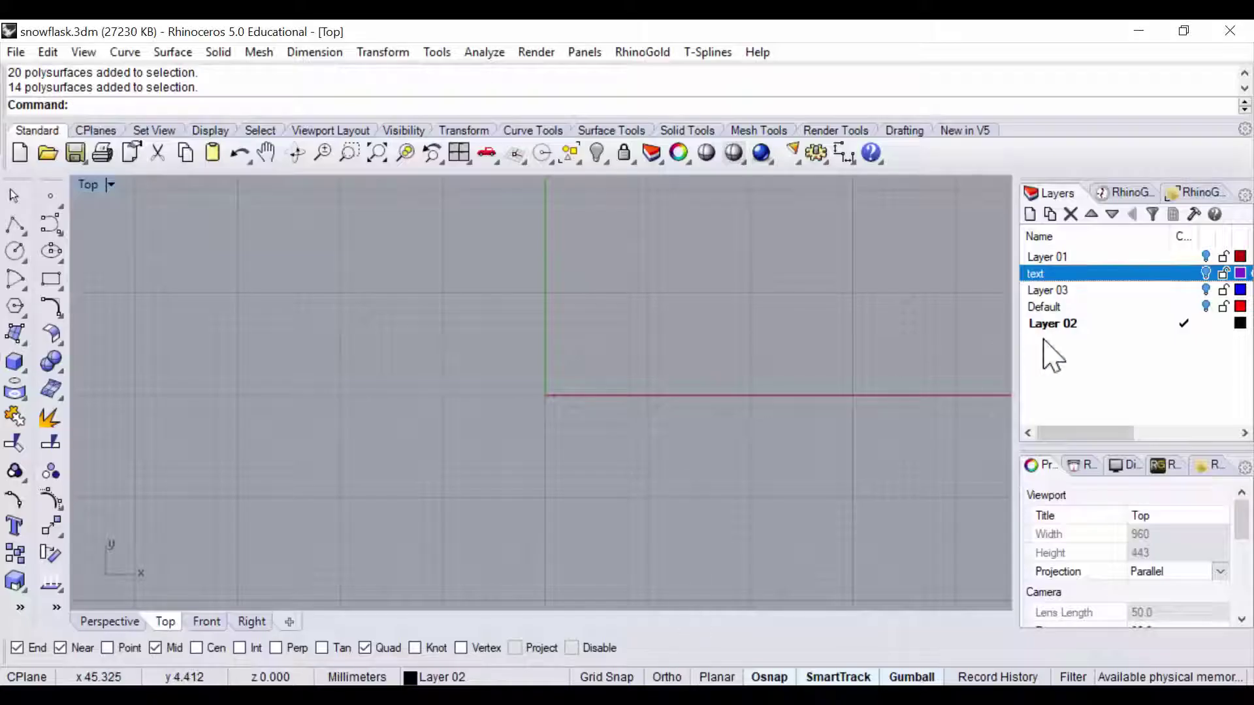
Step: Switch to Rhinoceros, show the Default layer and examine the snowflake's outline in the Top view
left_click(1206, 307)
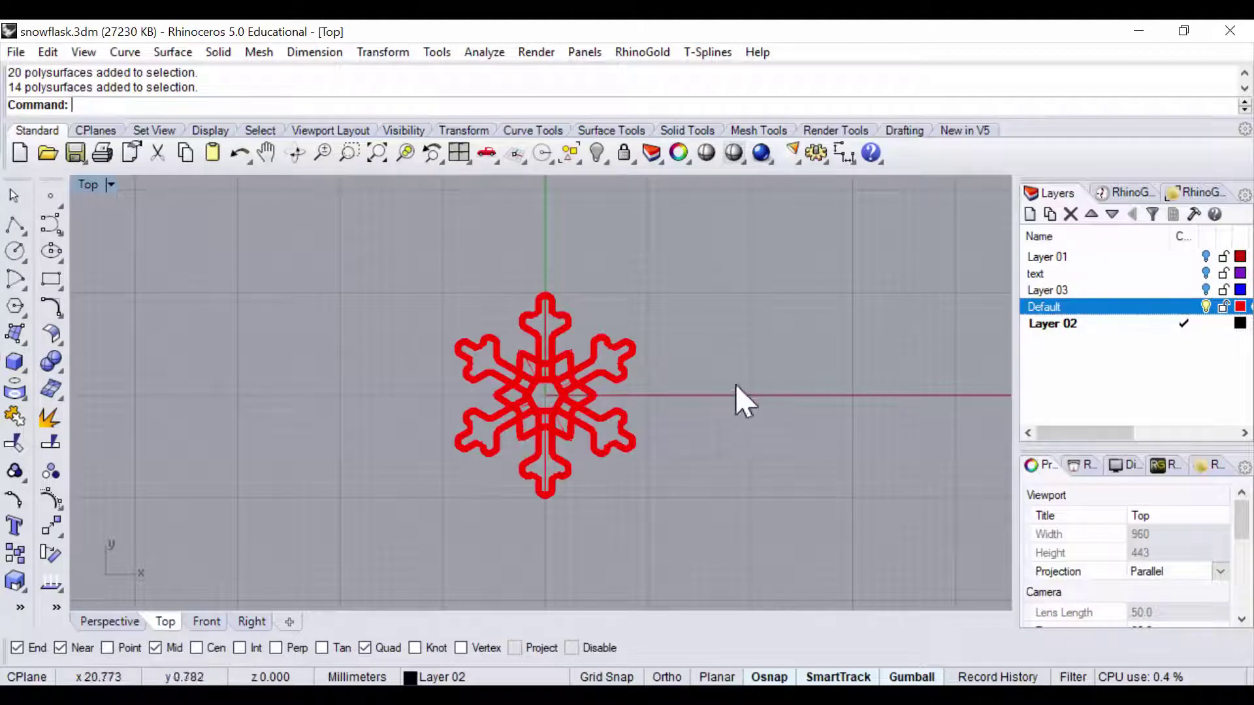
scroll(607, 383, "up", 5)
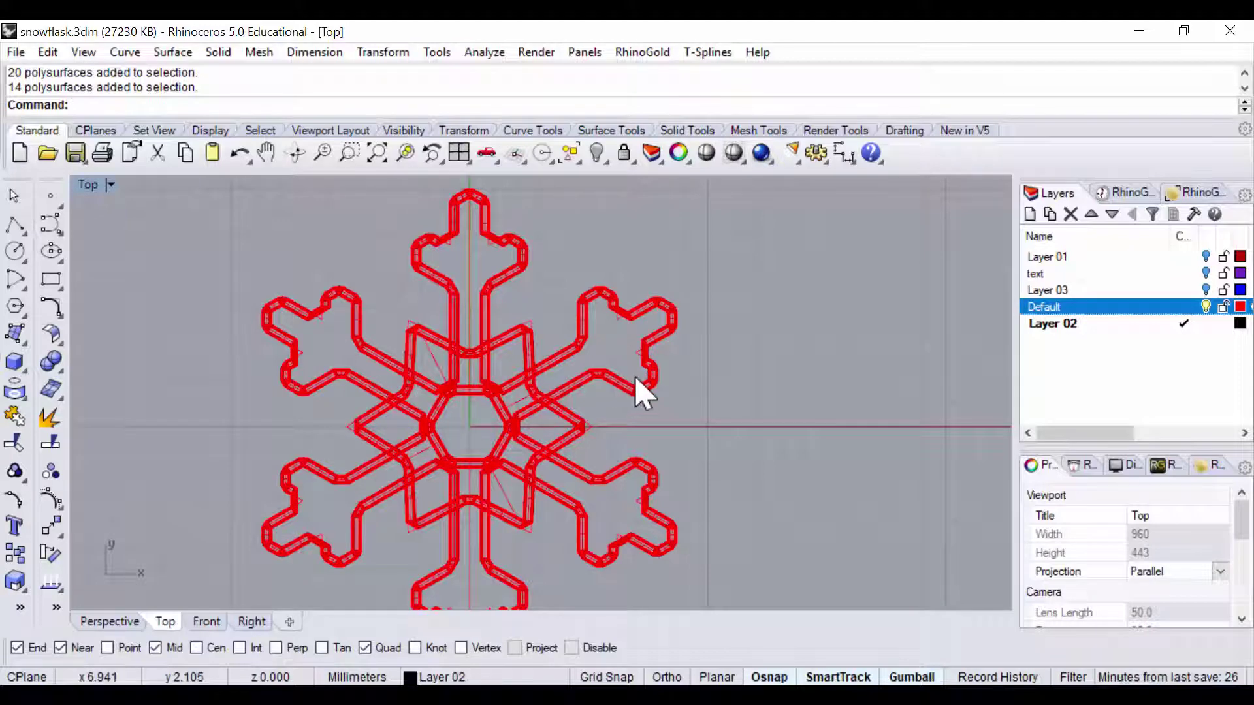
scroll(637, 392, "down", 2)
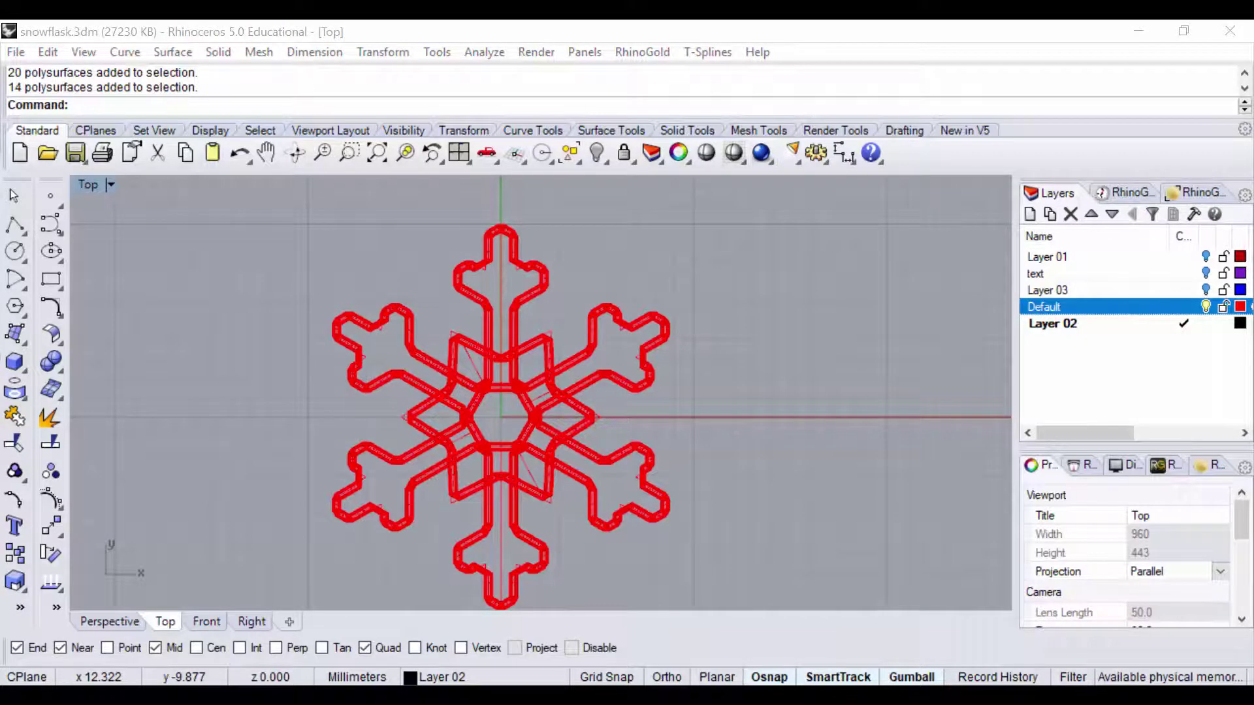
Step: In the web browser, look through the snowflake image results and open the preview of "Snowflake shape - Free nature icons"
scroll(542, 405, "down", 2)
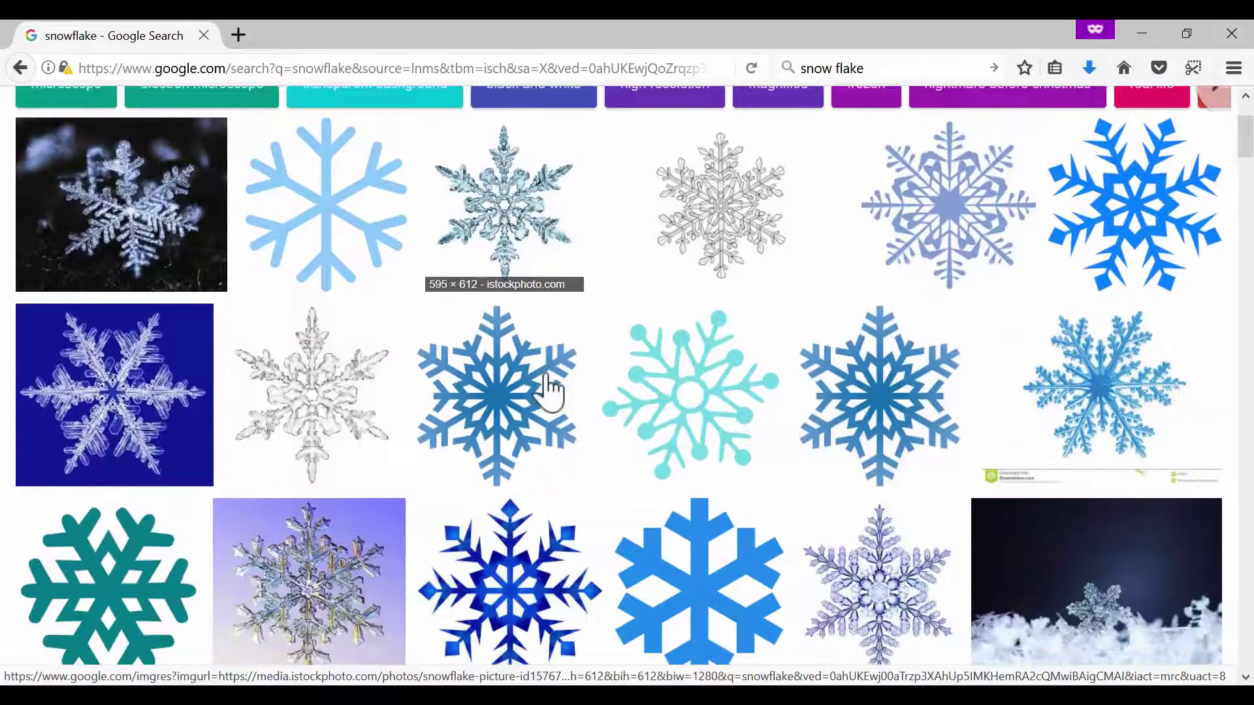
scroll(549, 390, "down", 1)
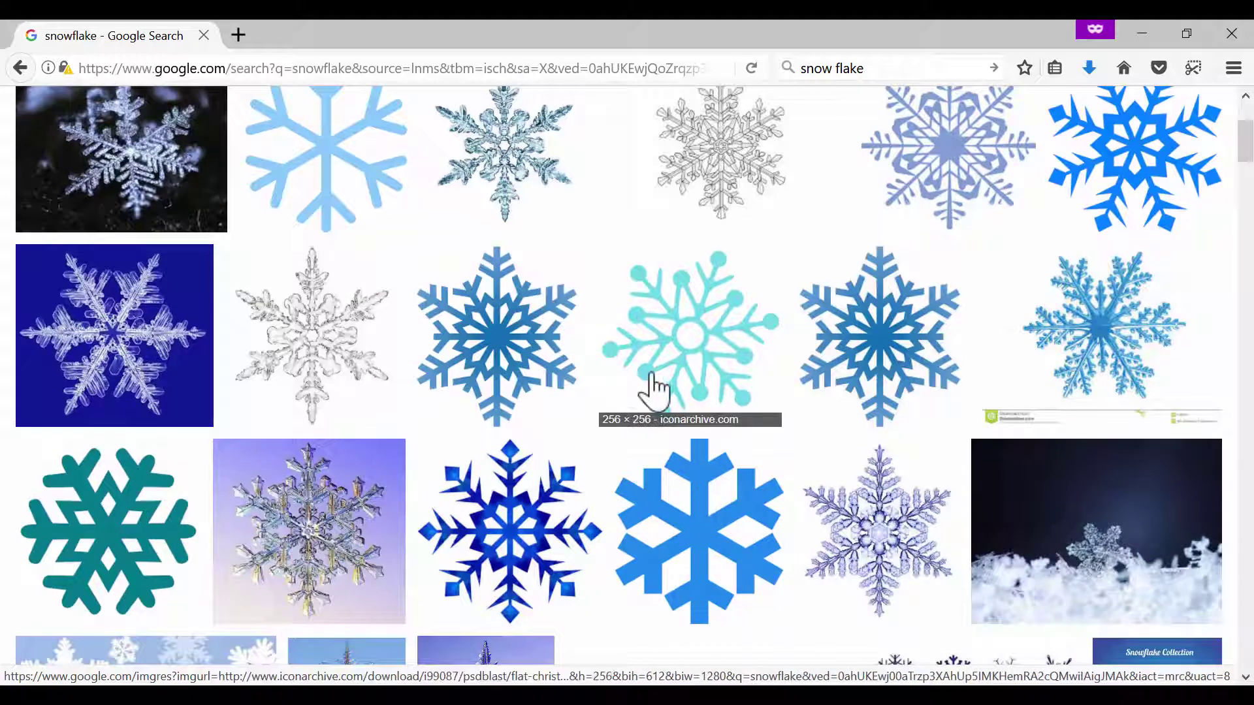
scroll(656, 390, "down", 2)
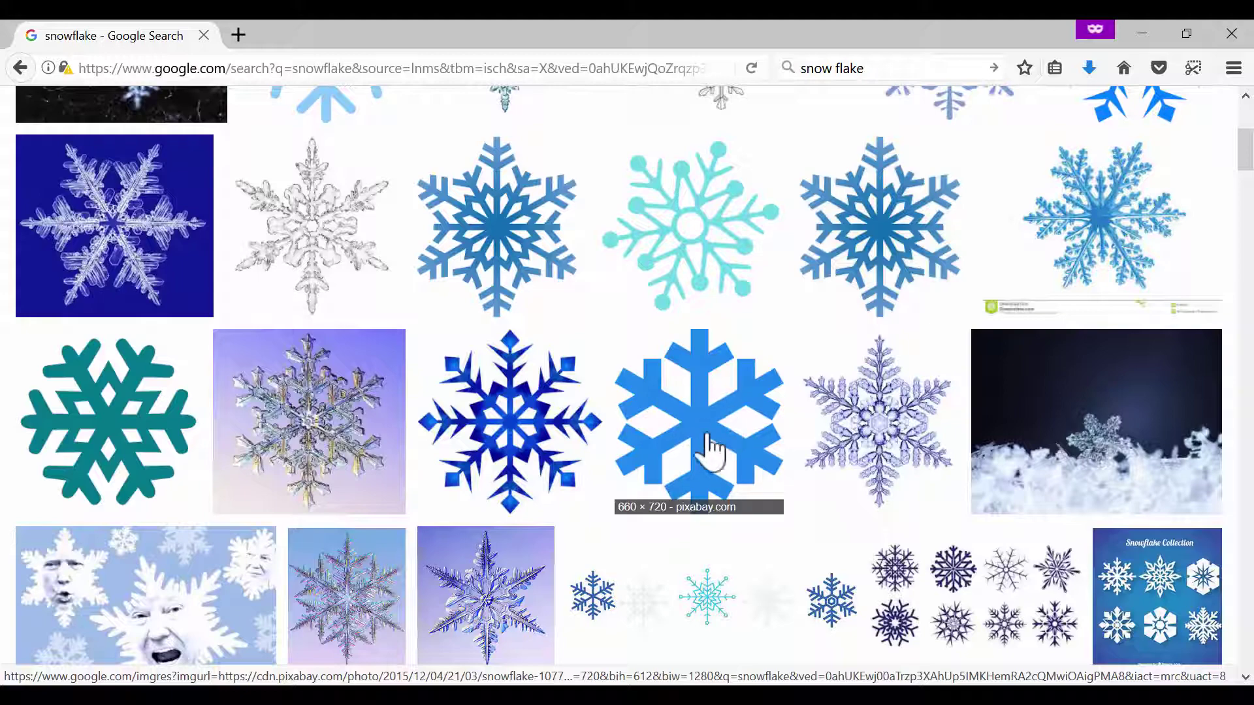
scroll(708, 448, "down", 1)
scroll(708, 451, "down", 2)
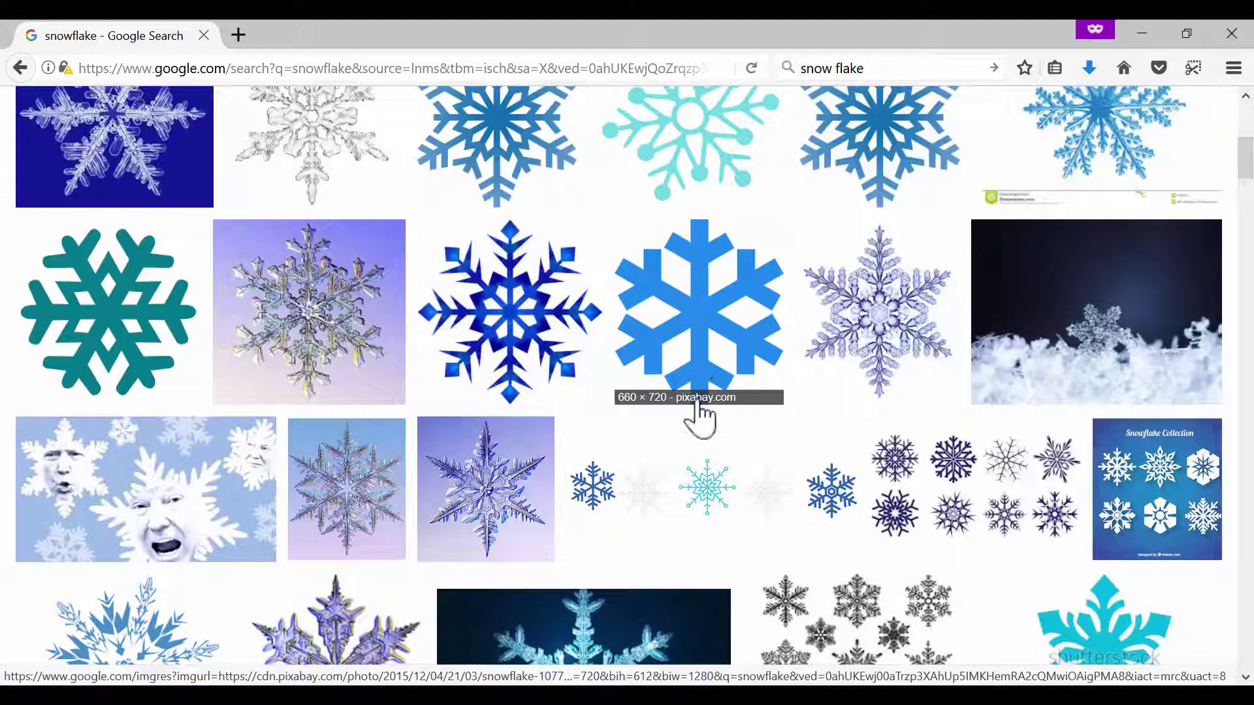
scroll(714, 484, "down", 8)
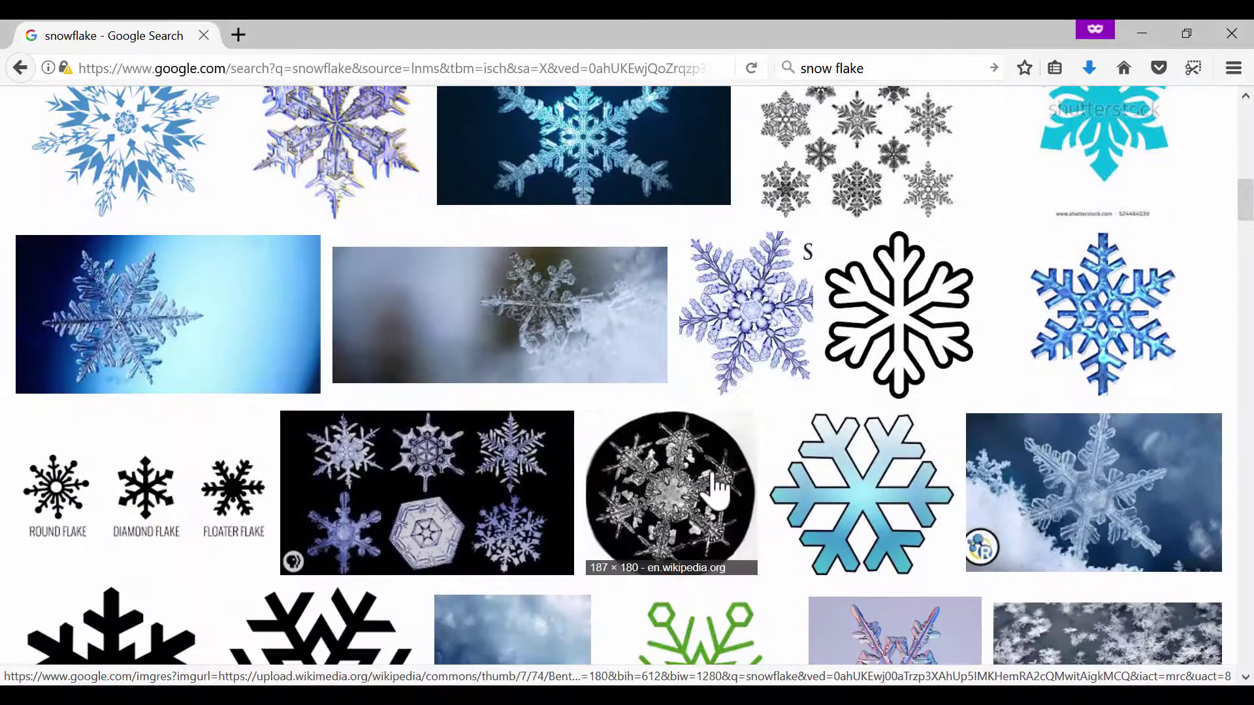
scroll(717, 488, "down", 1)
scroll(713, 475, "down", 2)
scroll(716, 471, "down", 7)
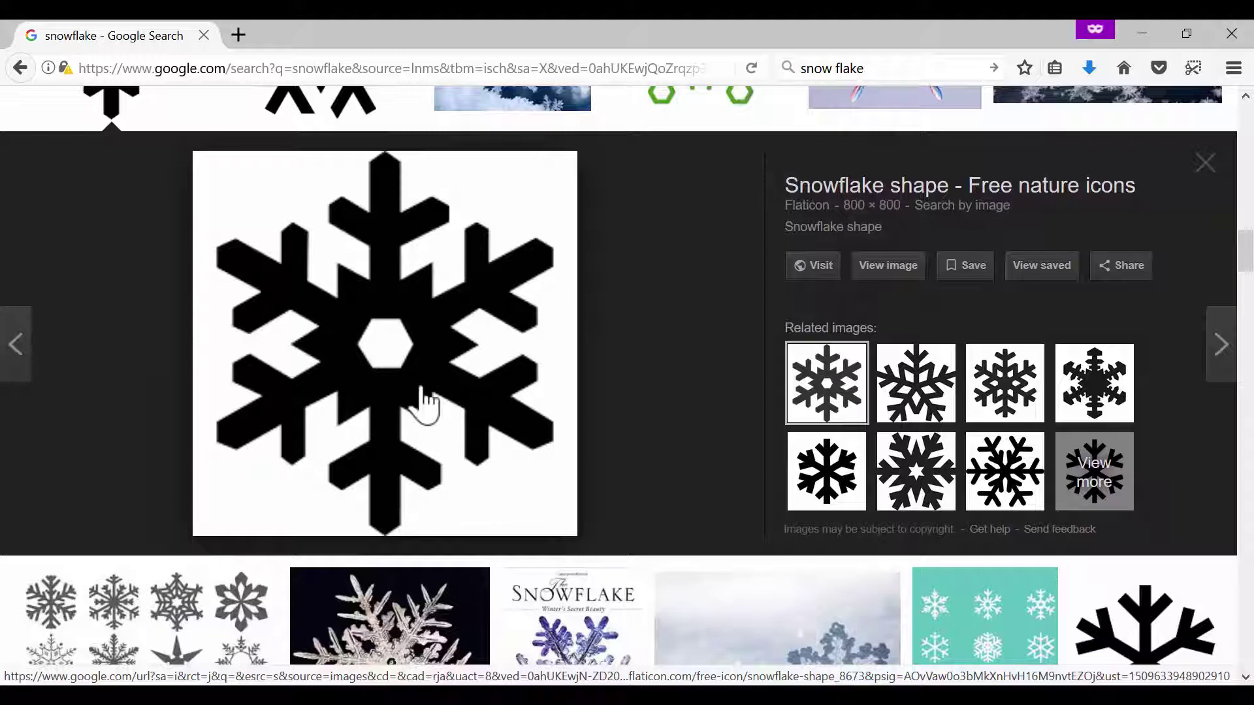
right_click(435, 303)
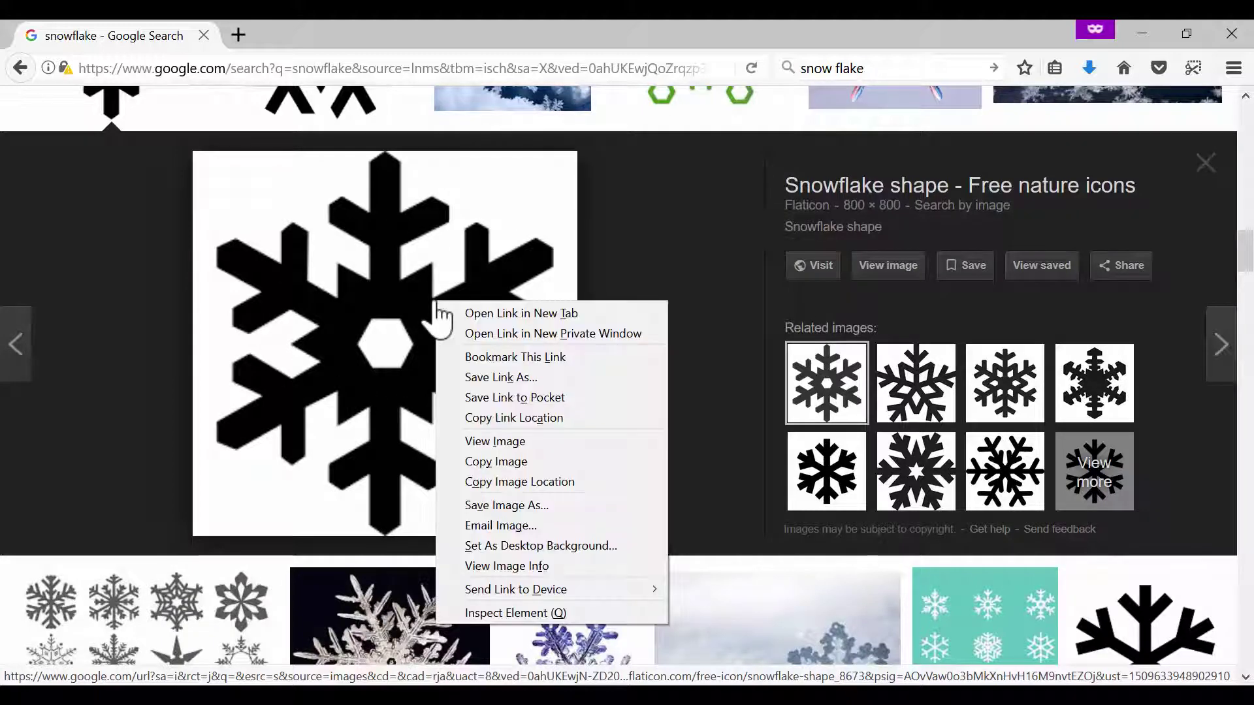
left_click(522, 506)
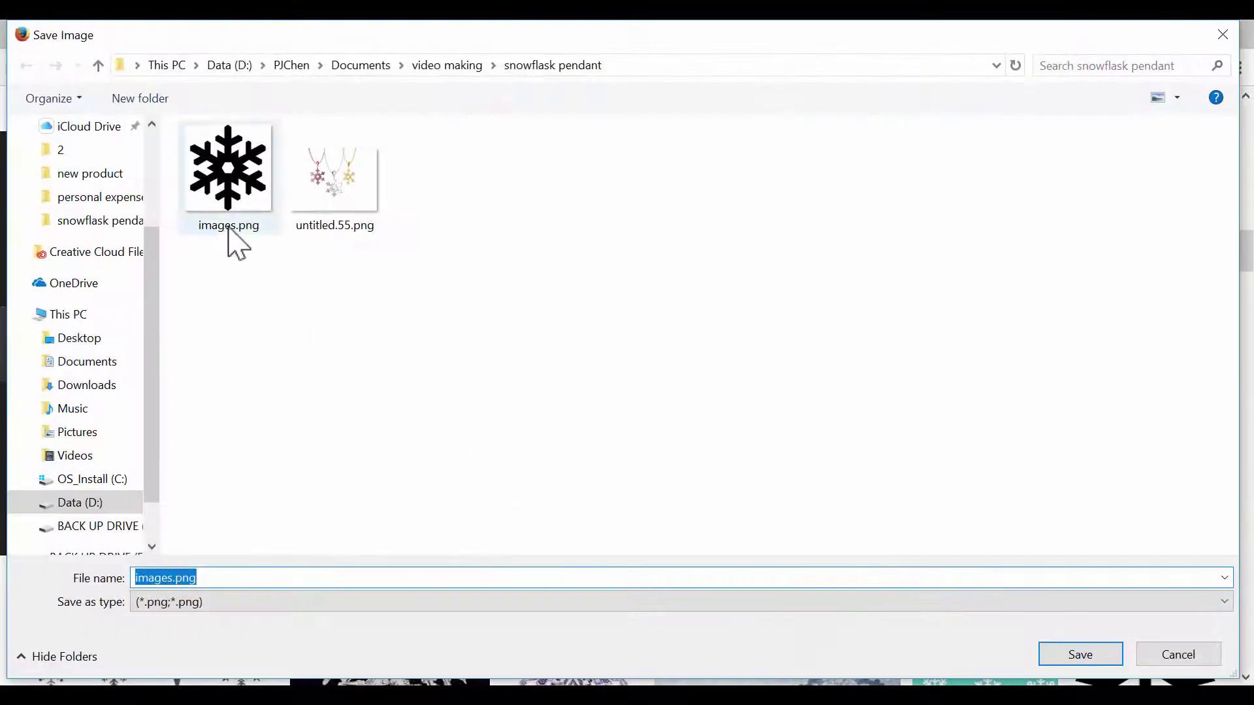
left_click(1171, 658)
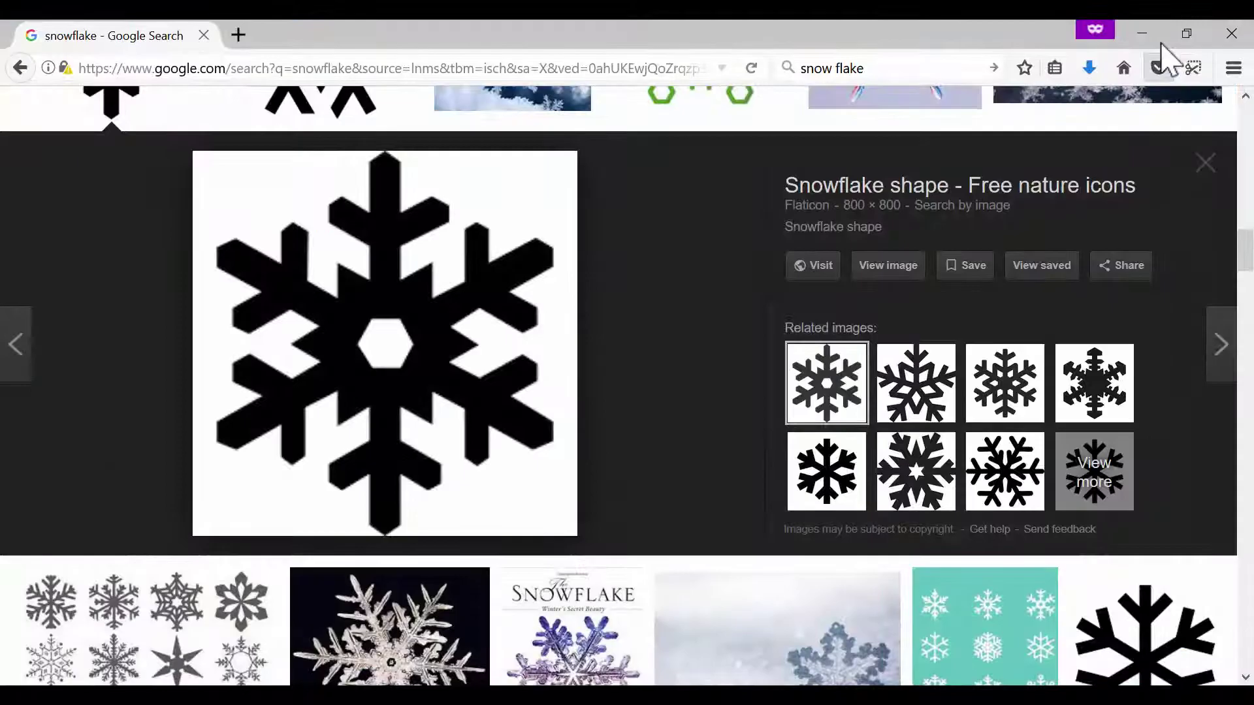
Step: Switch back to Rhinoceros and hide the Default layer to leave an empty Top view
left_click(1147, 36)
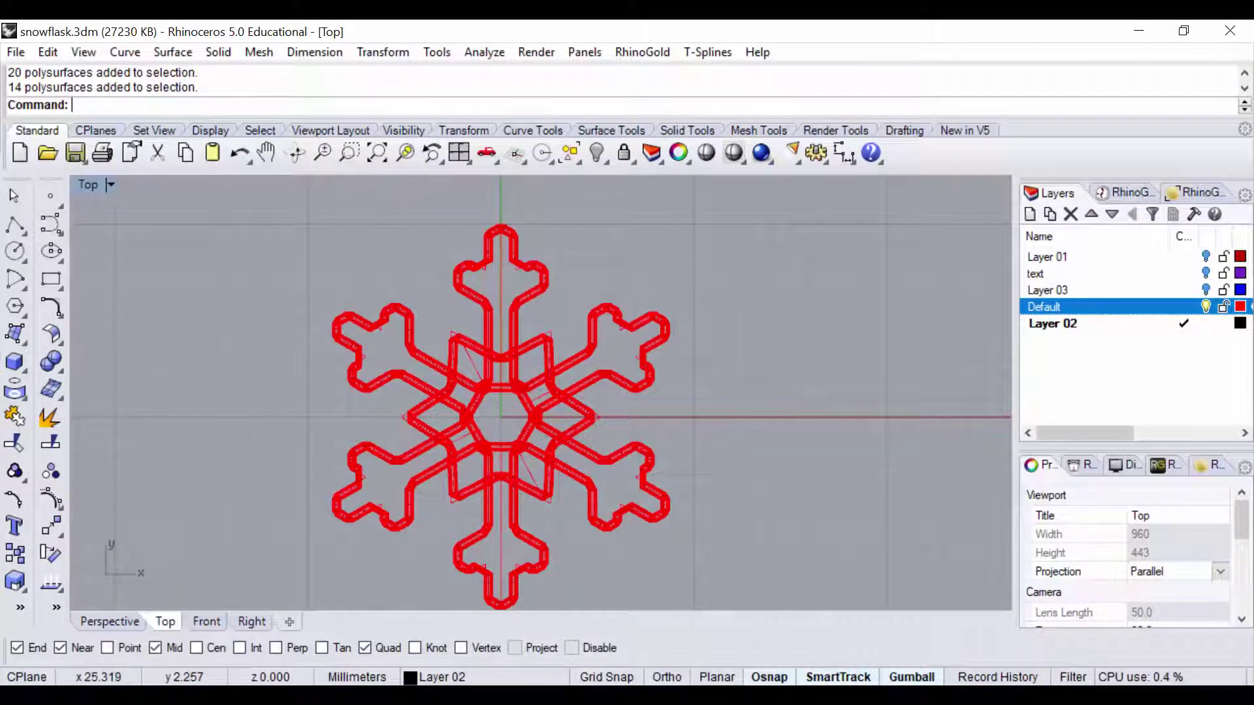
left_click(1205, 306)
right_click_drag(648, 422, 655, 374)
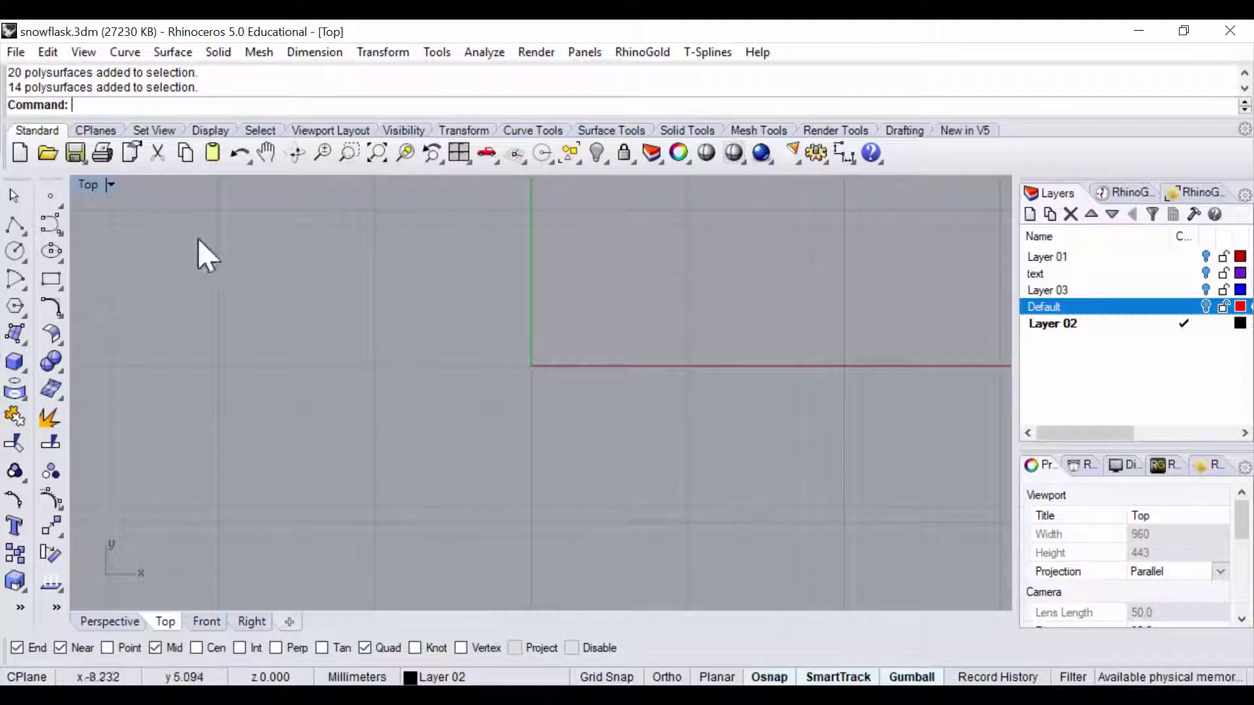
Step: Draw a six-sided inscribed polygon centred on the origin, with a corner straight up the Y axis at about 10.17 mm
left_click(15, 306)
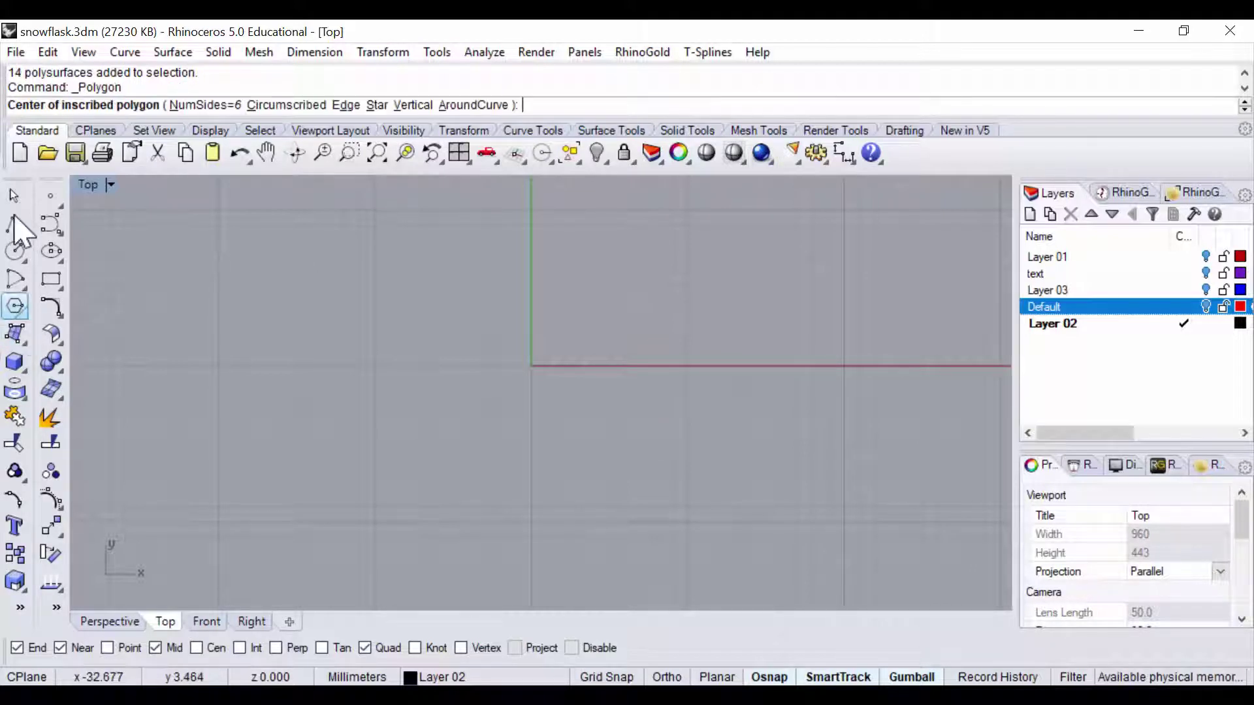
left_click(23, 314)
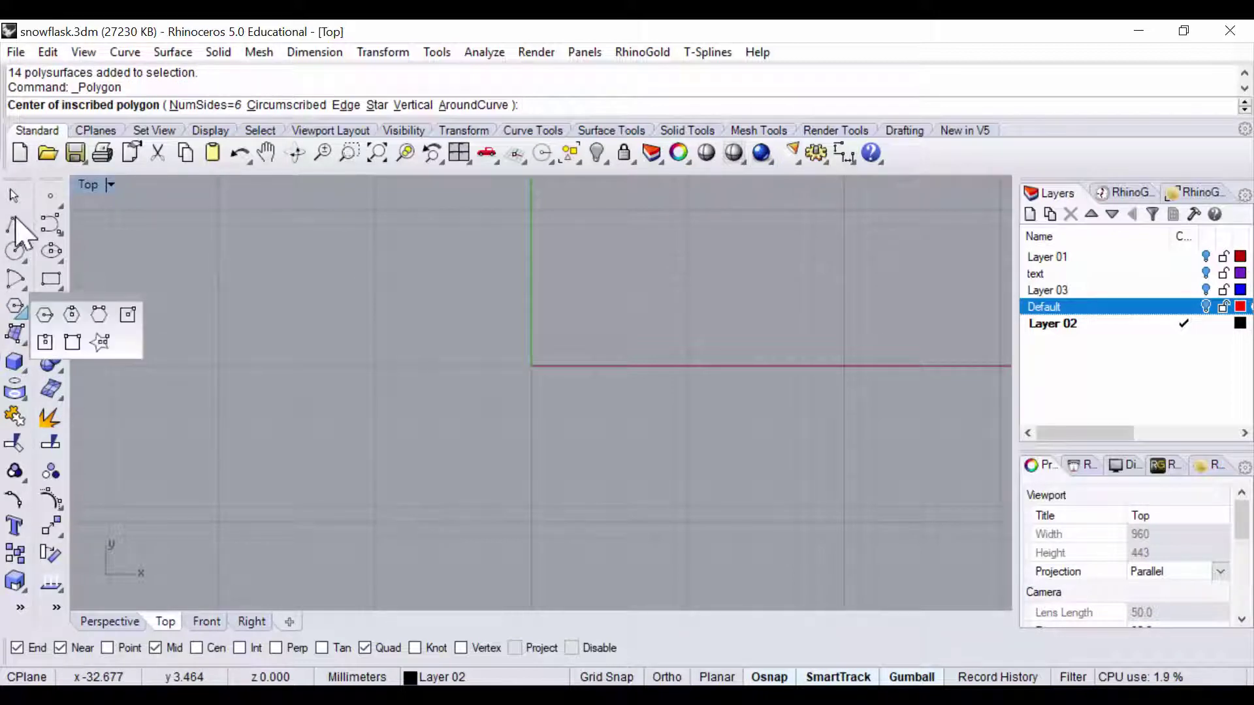
left_click(45, 316)
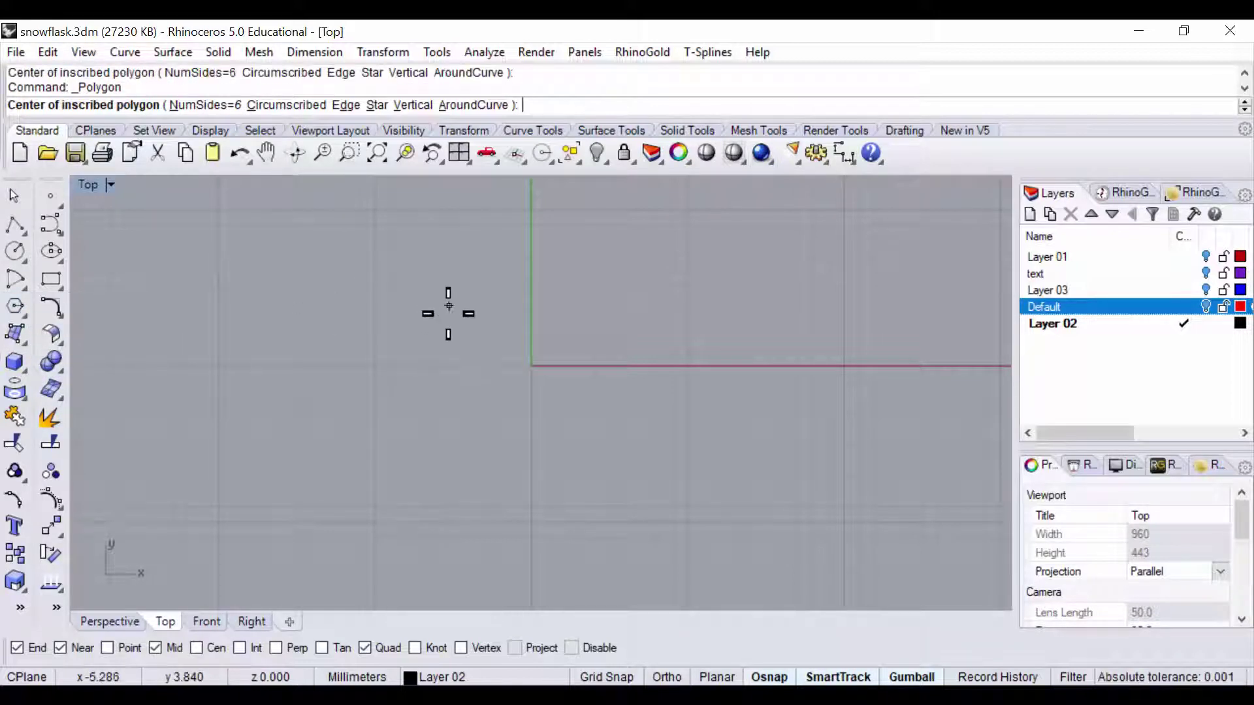
type("0")
key("Return")
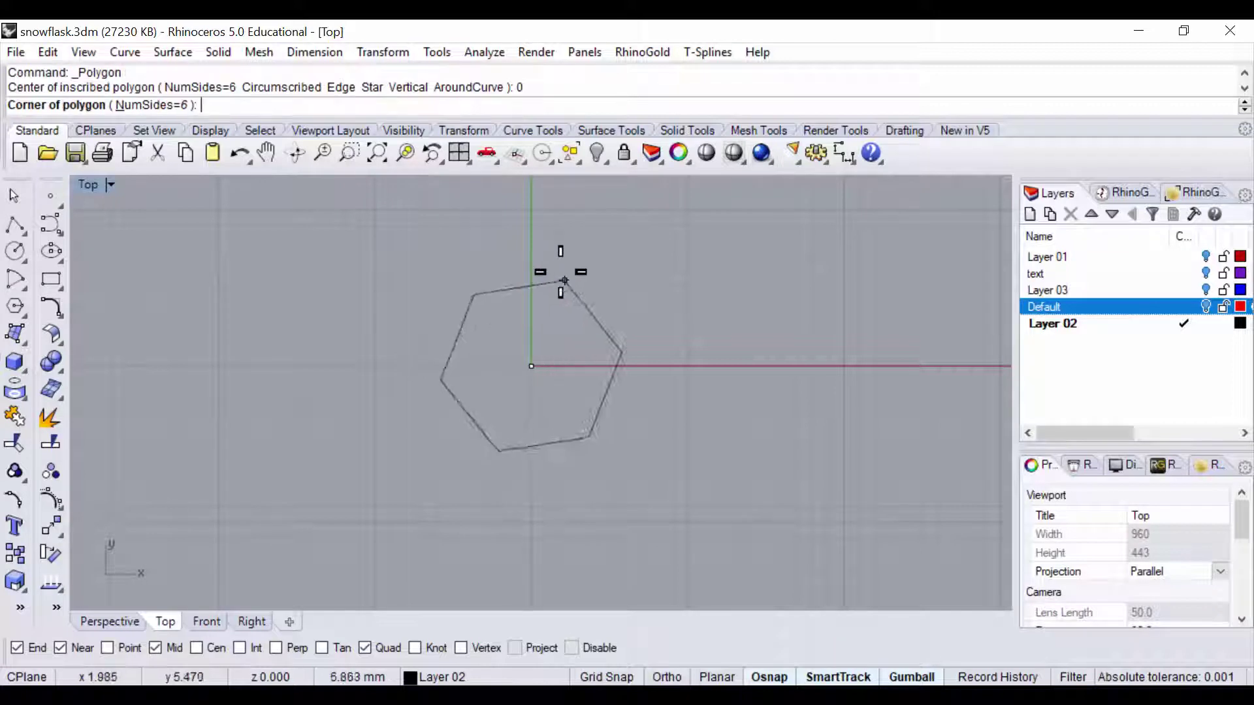
key("F8")
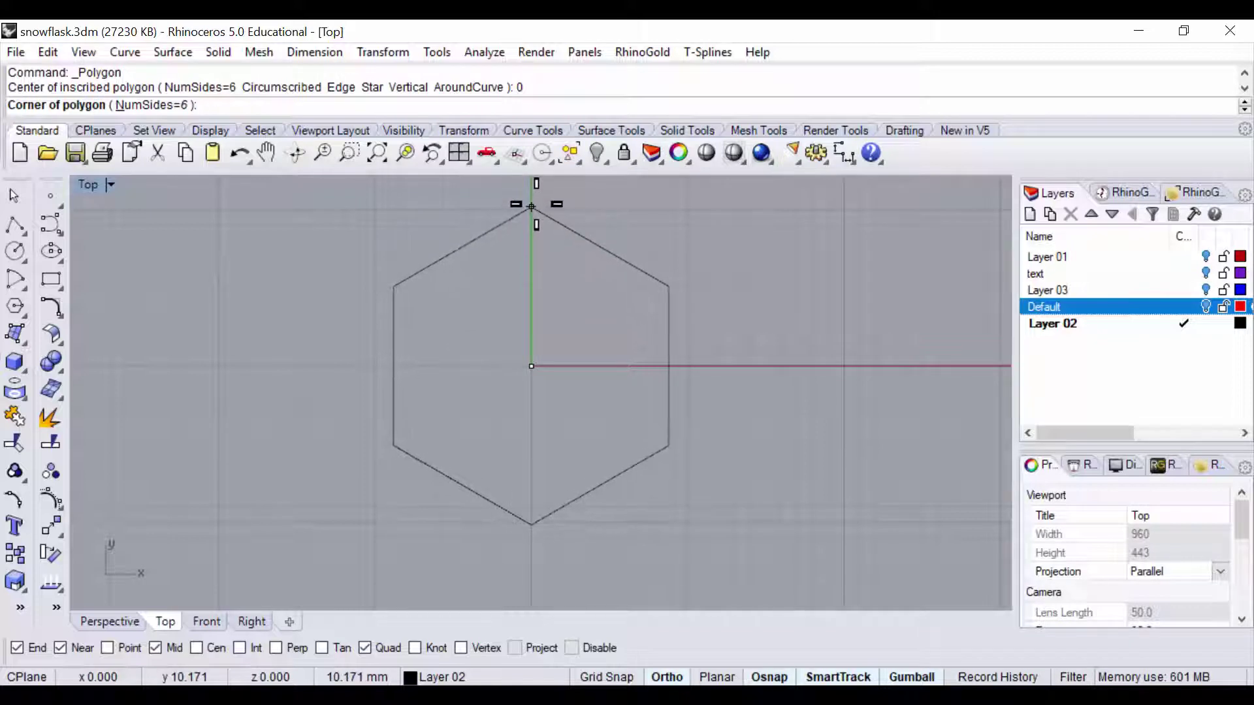
key("F8")
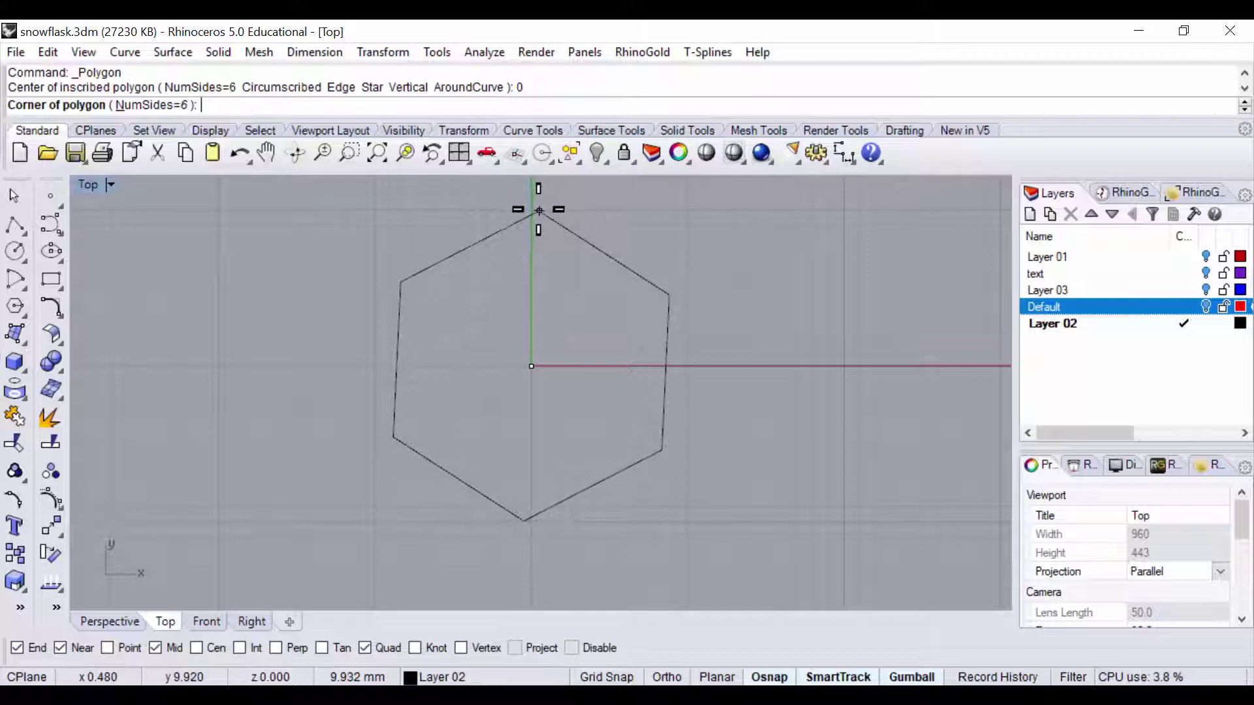
left_click(145, 105)
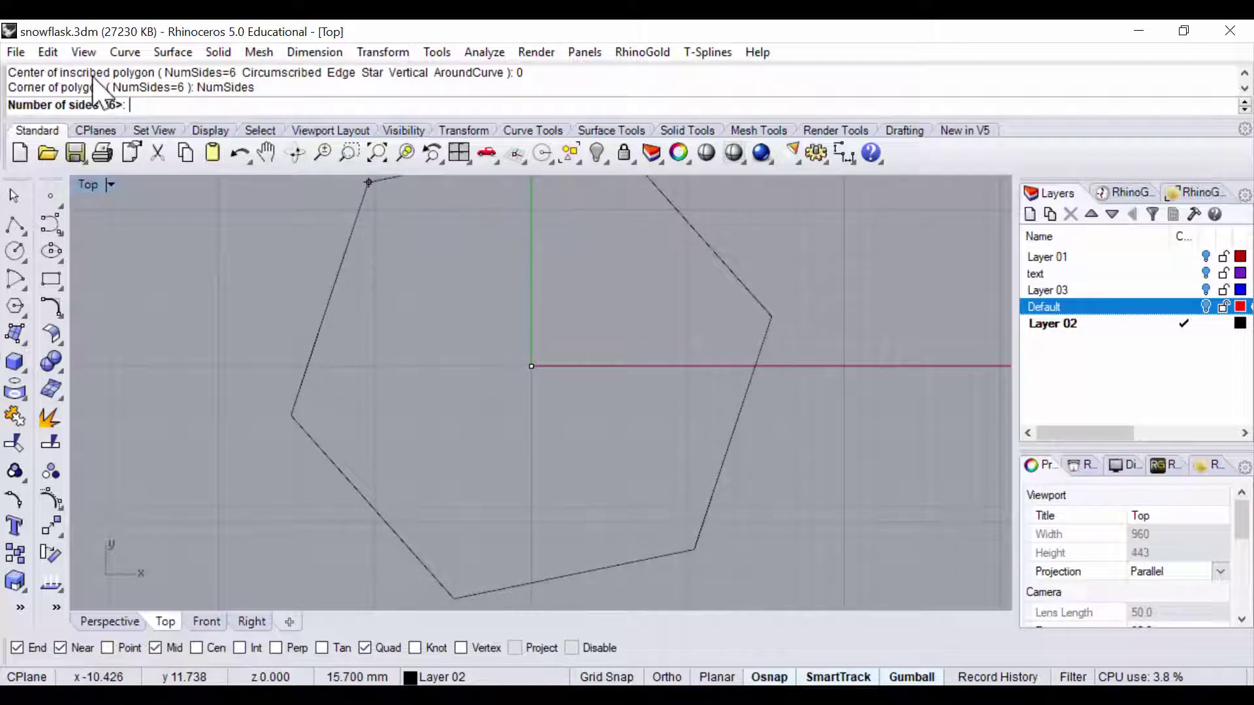
type("6")
key("Return")
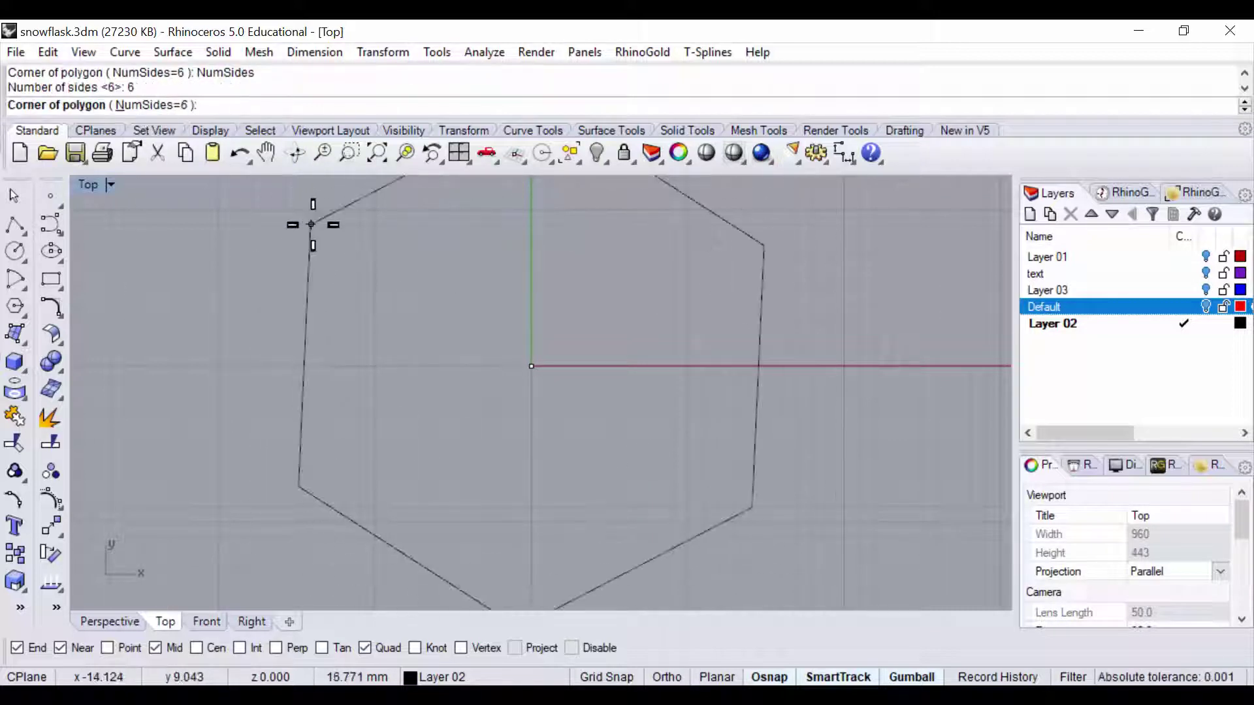
left_click(531, 207)
scroll(576, 339, "down", 2)
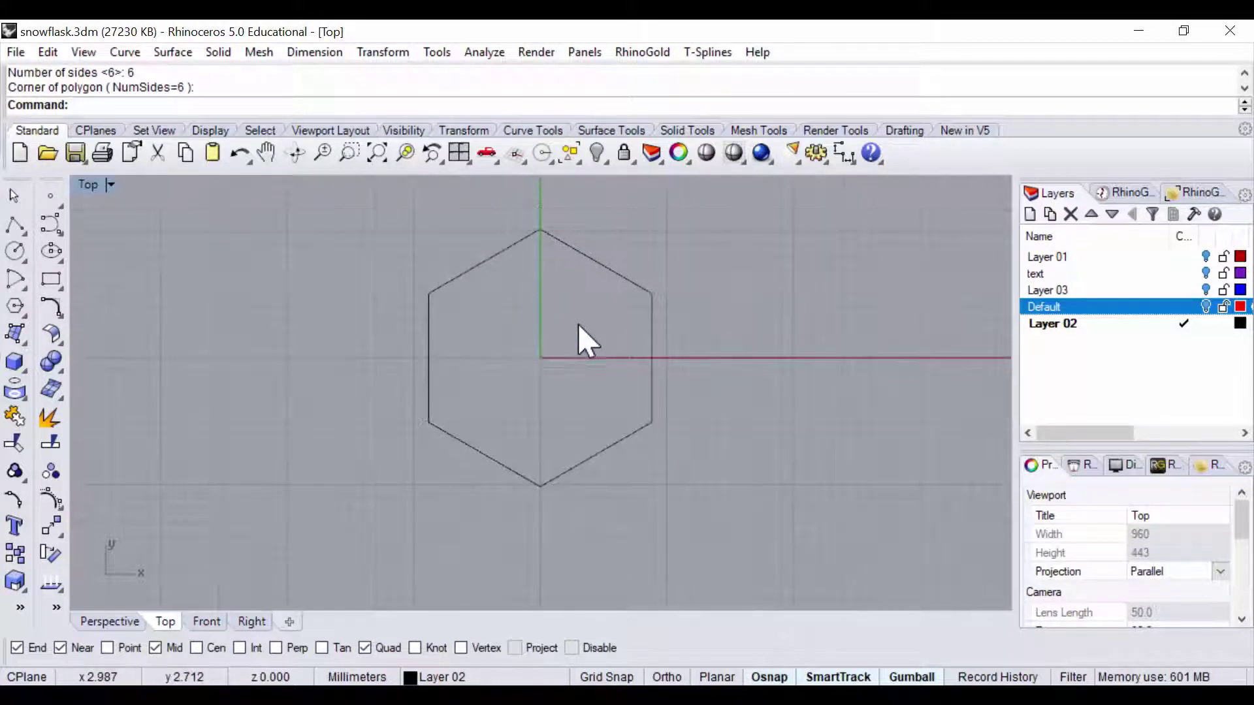
scroll(578, 344, "up", 2)
scroll(578, 344, "down", 4)
Step: Insert images.png as a square picture frame to the right of the hexagon
right_click_drag(577, 340, 435, 335)
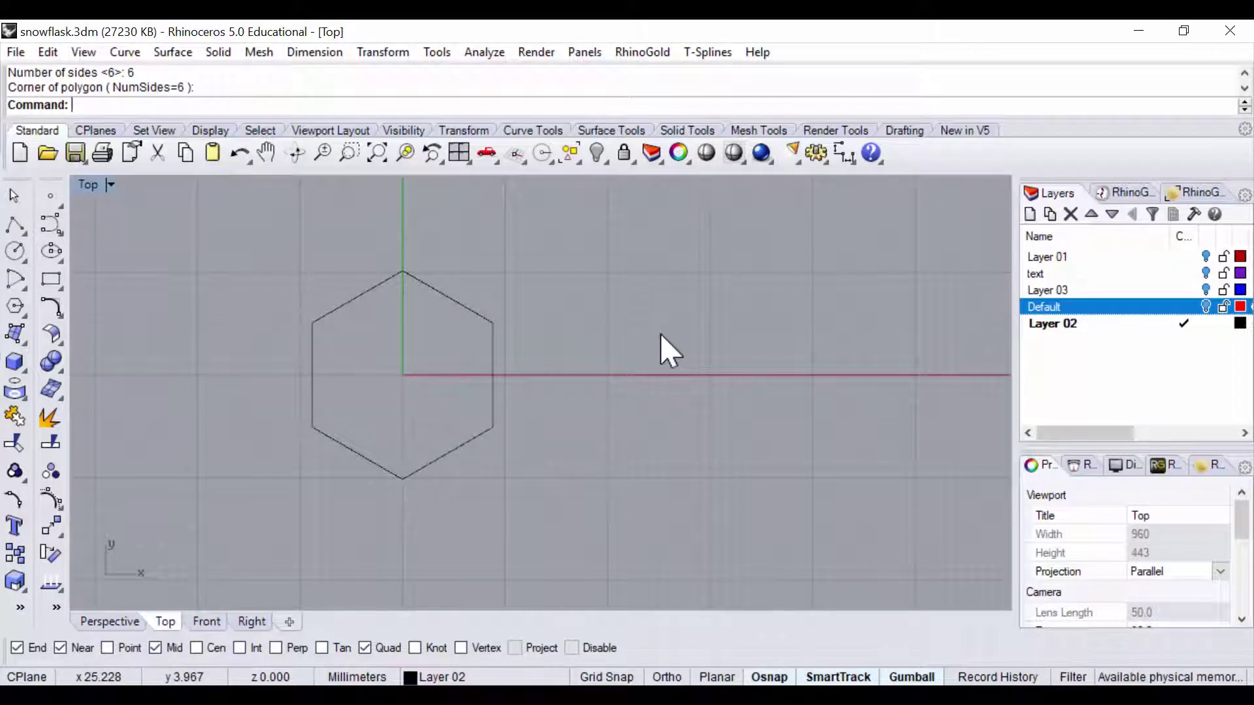
type("o")
key("BackSpace")
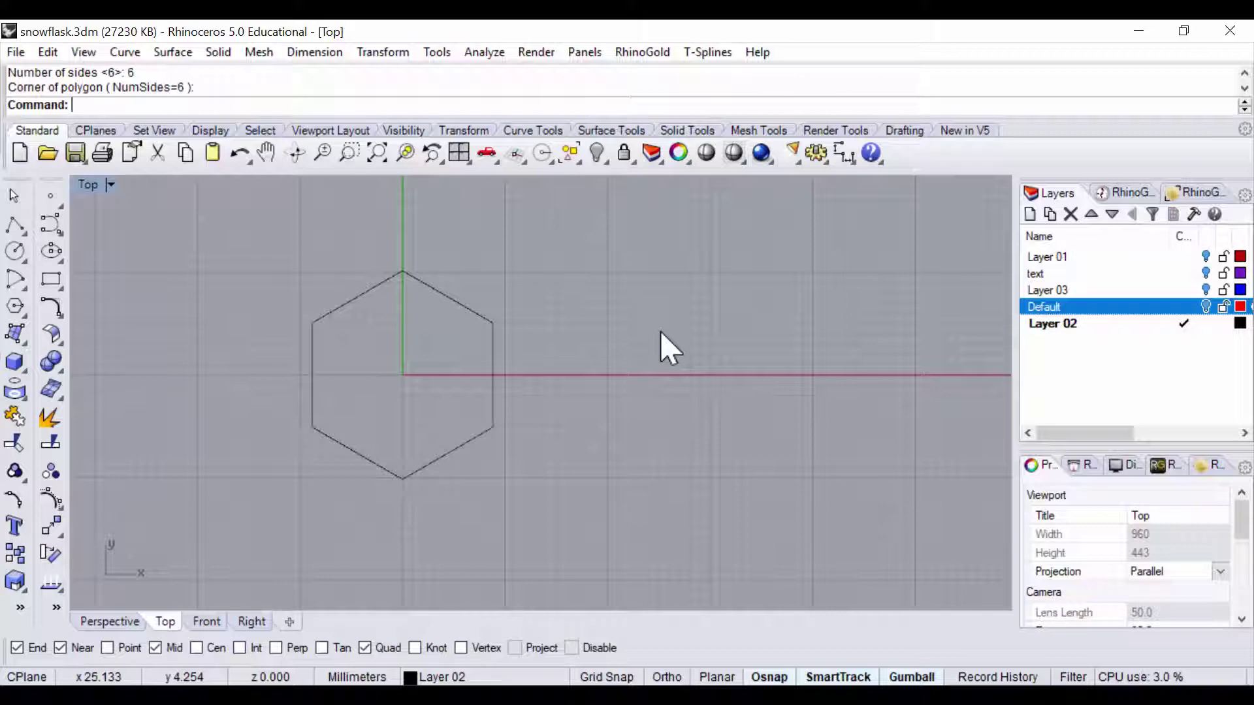
type("ic")
key("Return")
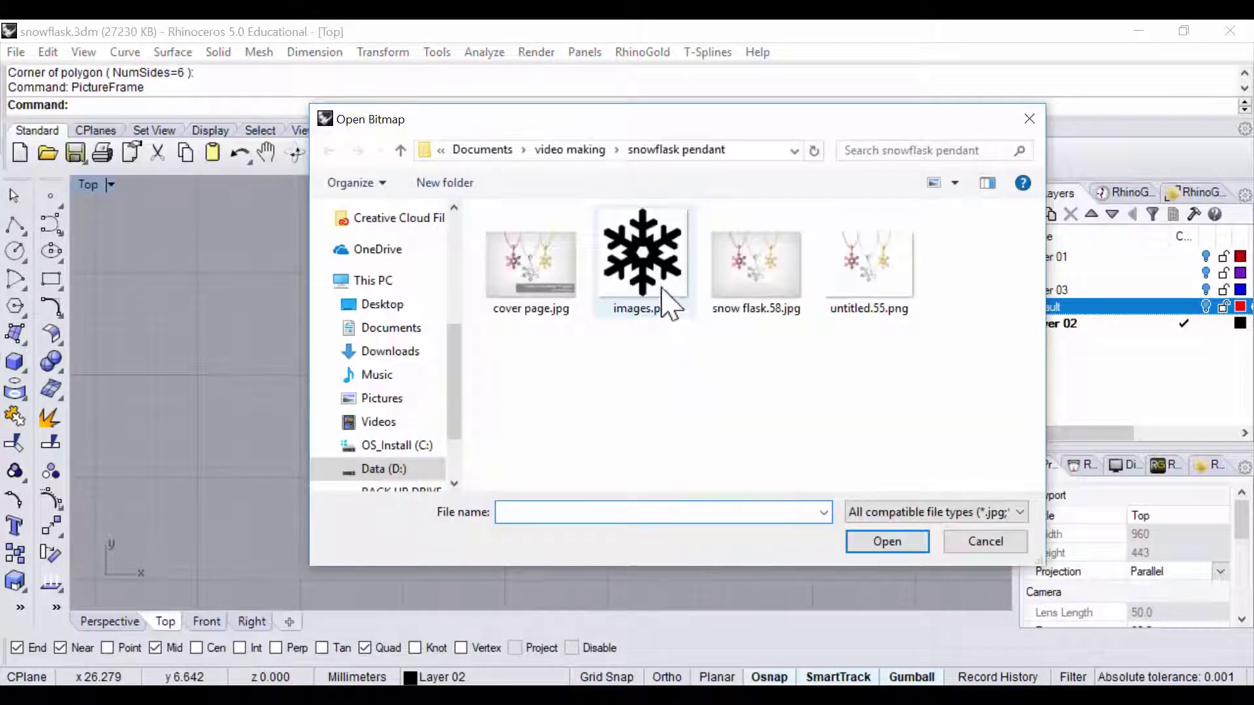
left_click(666, 304)
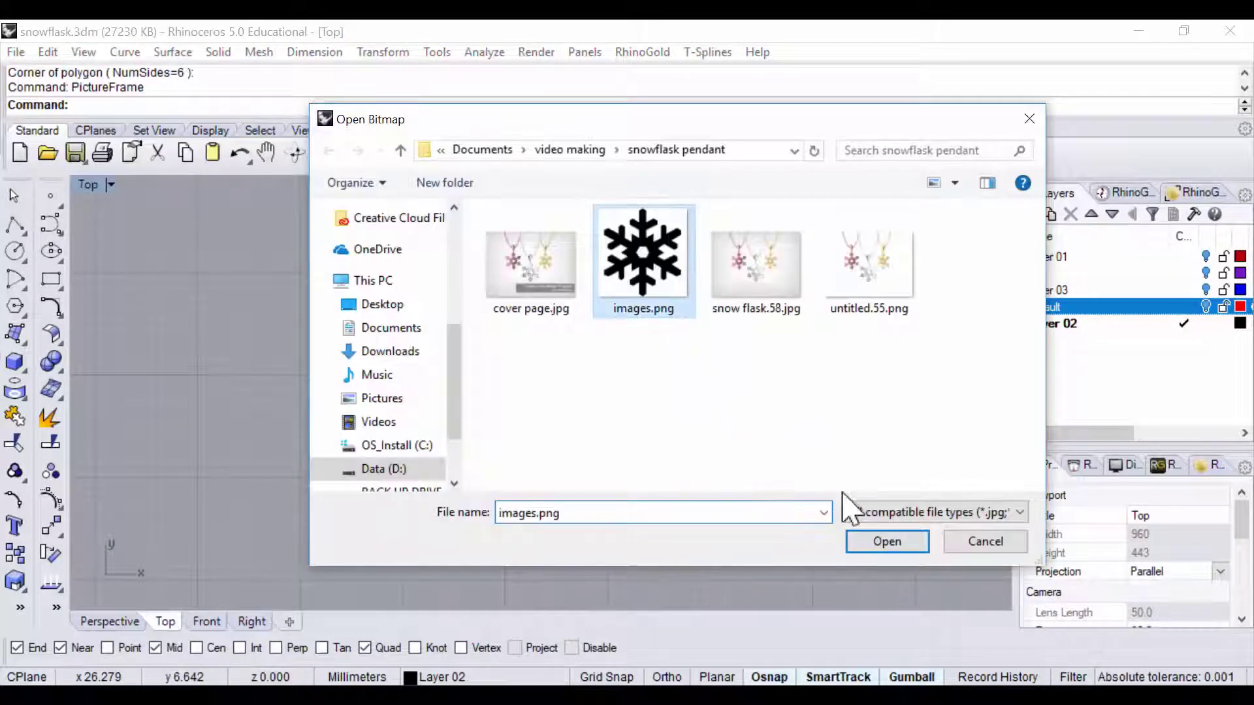
left_click(887, 541)
left_click(587, 477)
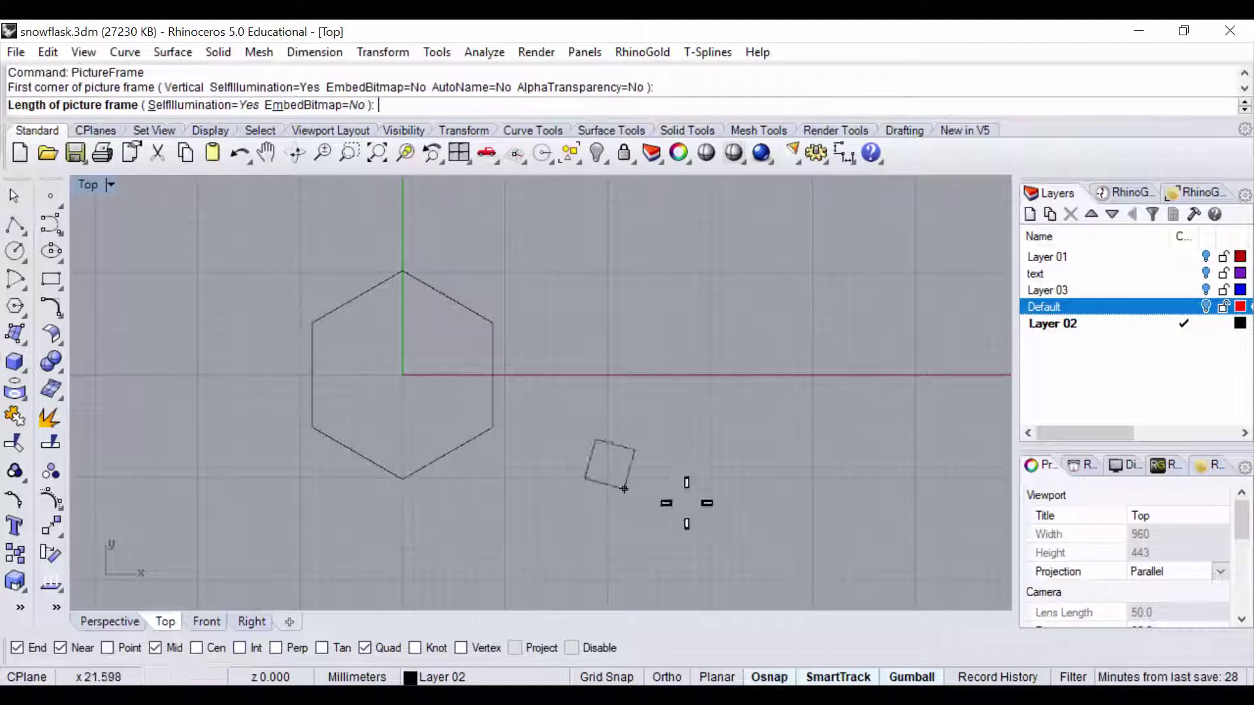
left_click(820, 478)
Step: Move and scale the snowflake picture so its arm tips fit the hexagon, centre it on the origin, and lock it
left_click(733, 389)
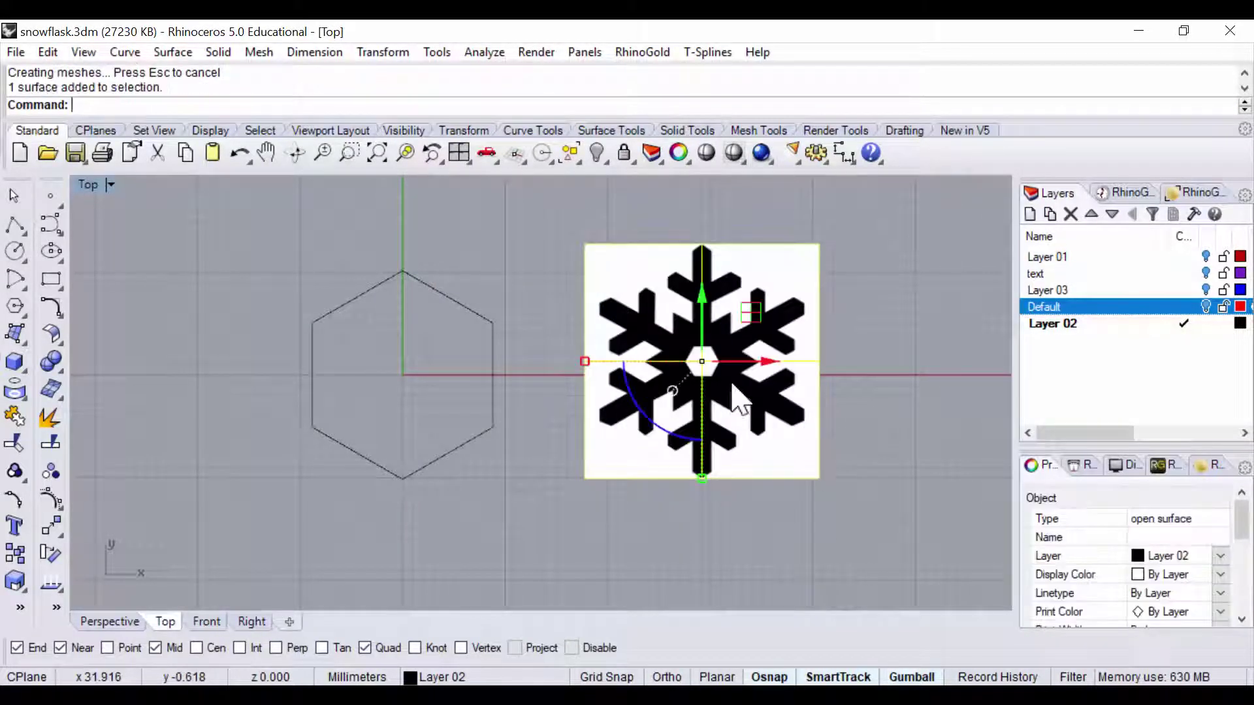
left_click_drag(734, 387, 439, 402)
scroll(316, 376, "up", 4)
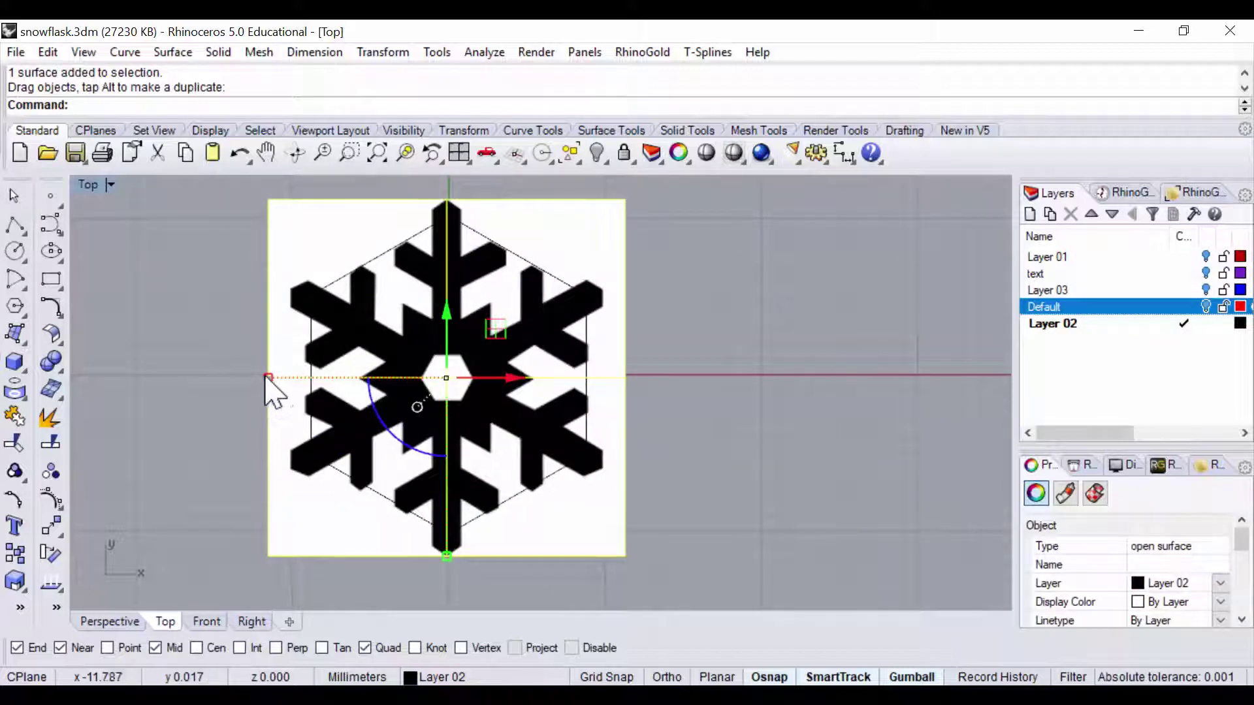
left_click_drag(268, 378, 286, 377)
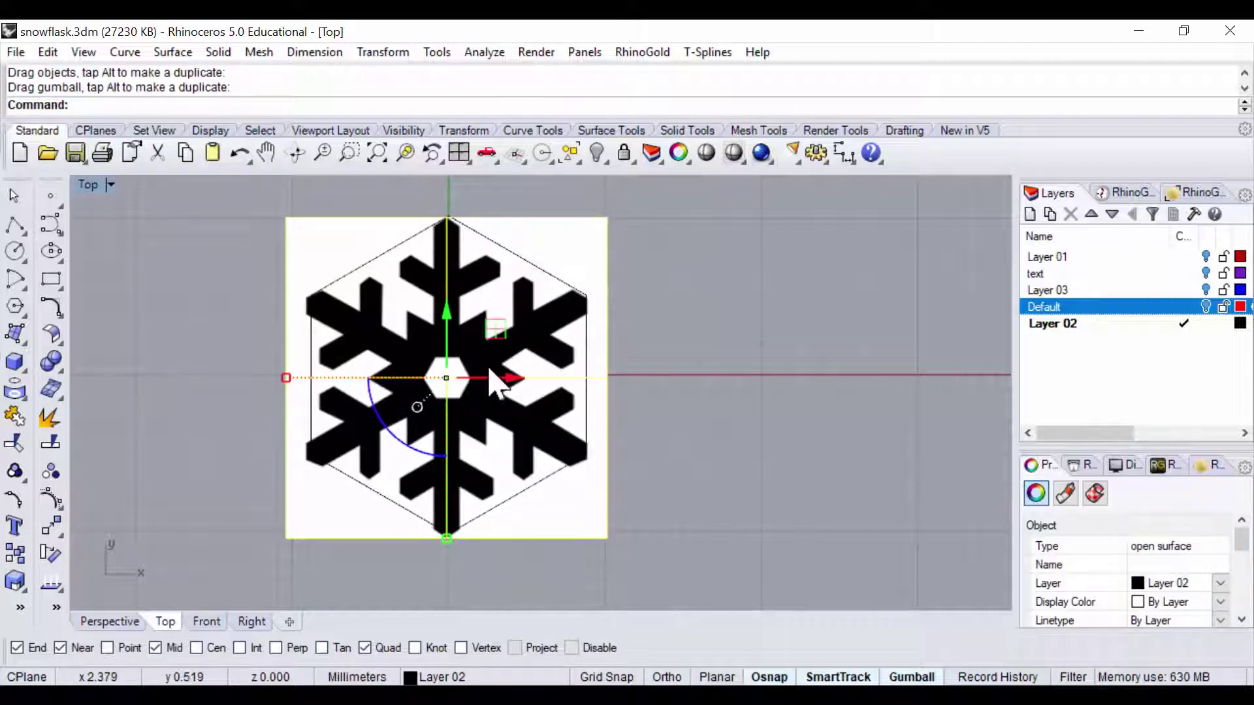
left_click_drag(495, 328, 493, 324)
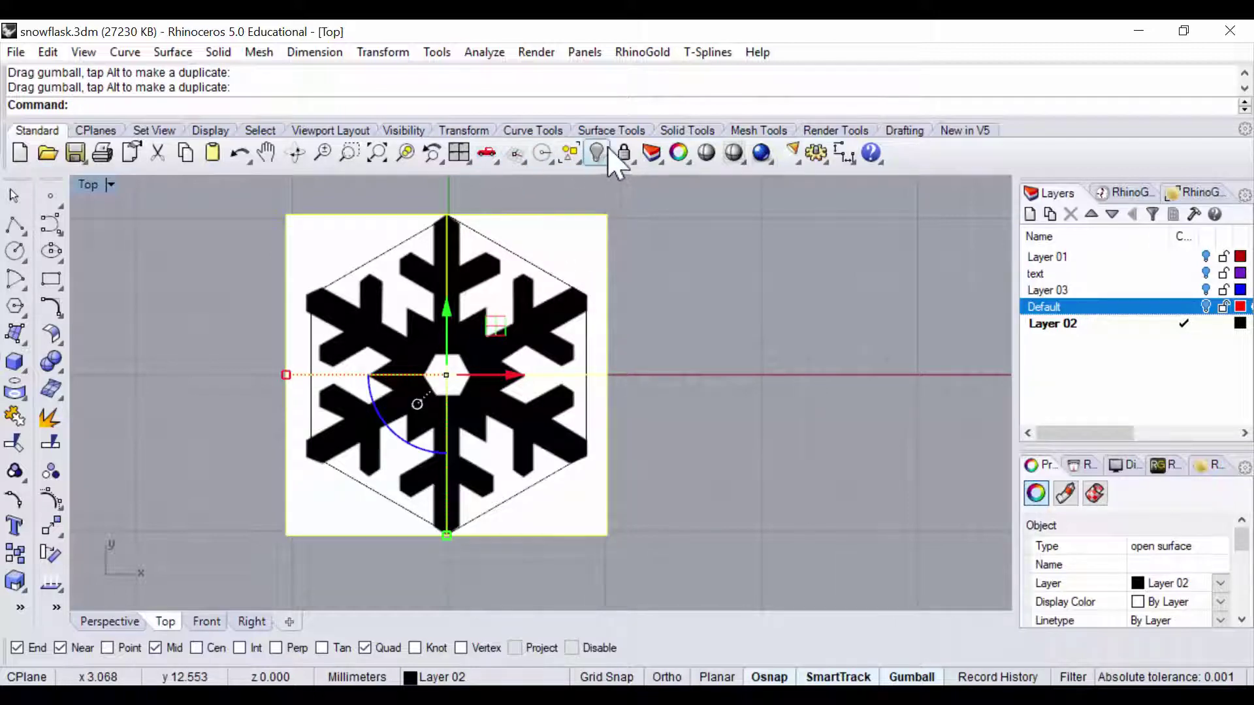
left_click(624, 154)
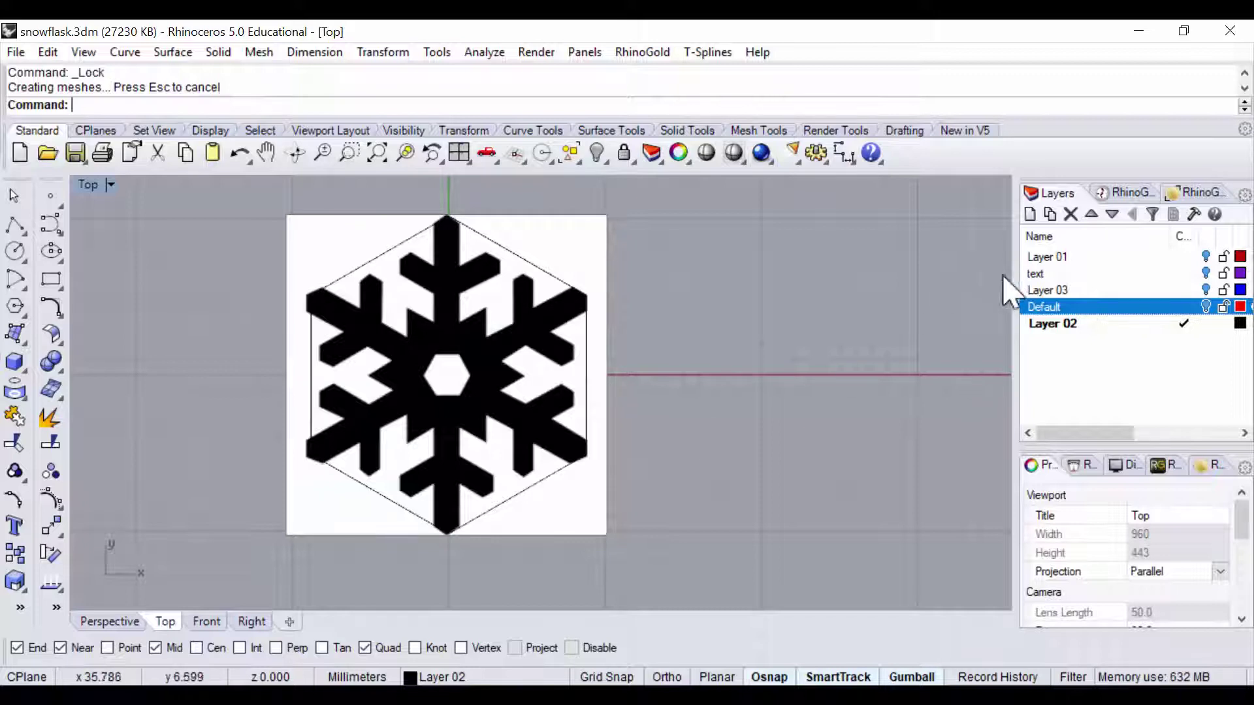
Step: Set the colour of Layer 02 to red (255, 0, 0)
left_click(1230, 325)
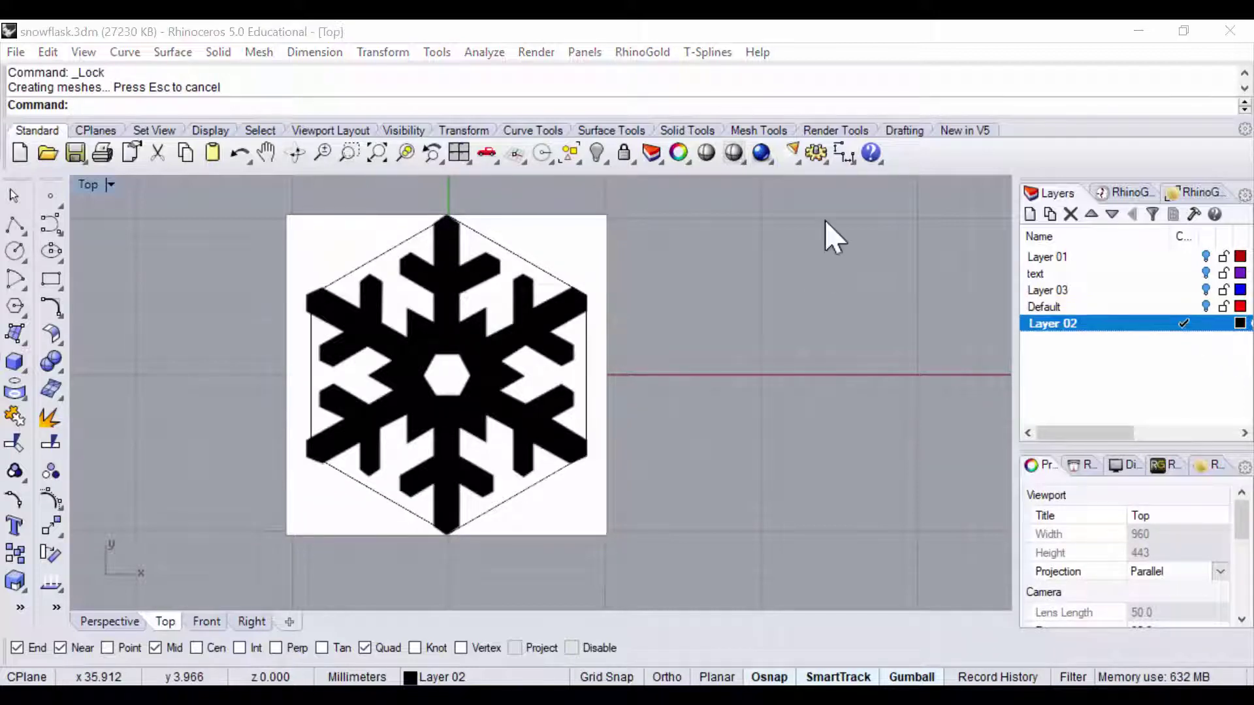
left_click(1240, 323)
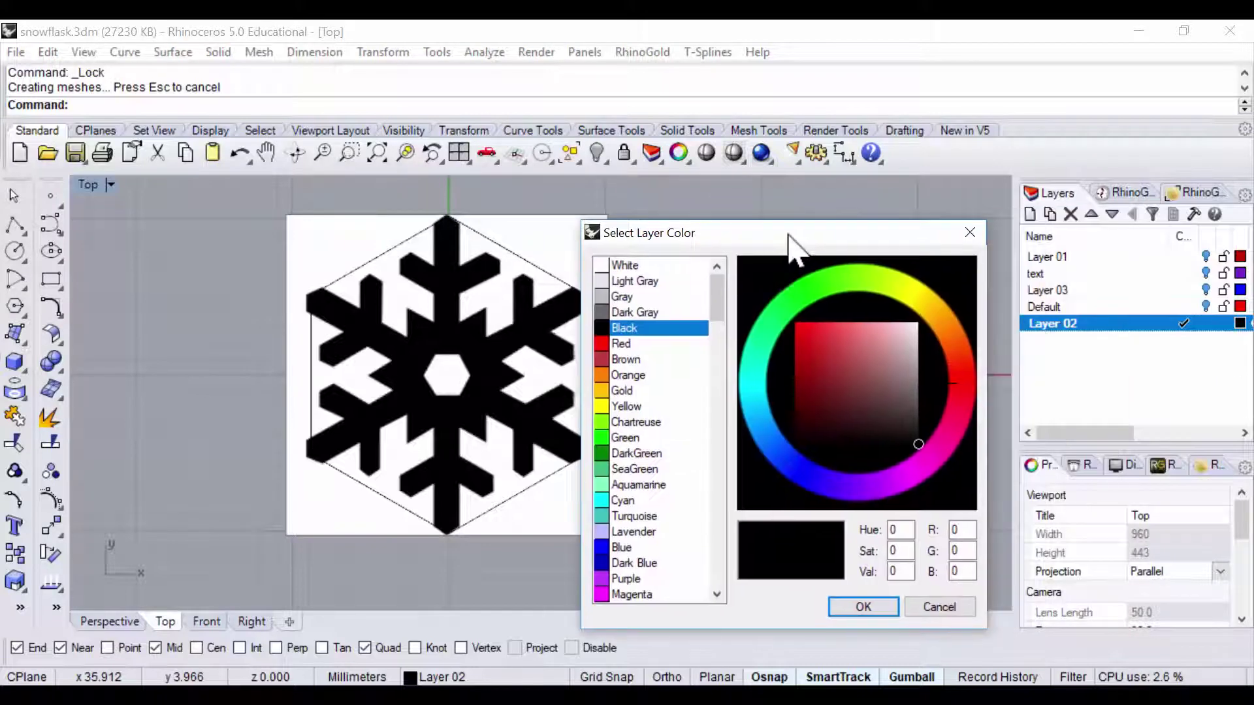
left_click(786, 309)
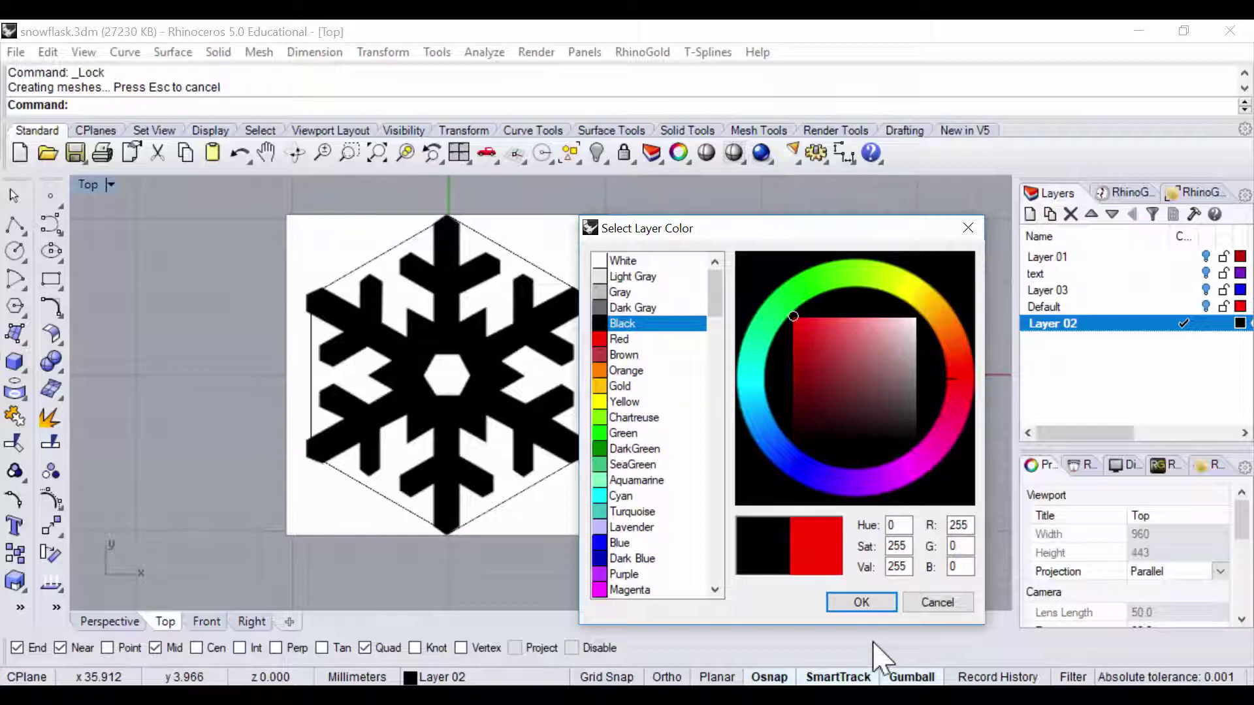
left_click(863, 604)
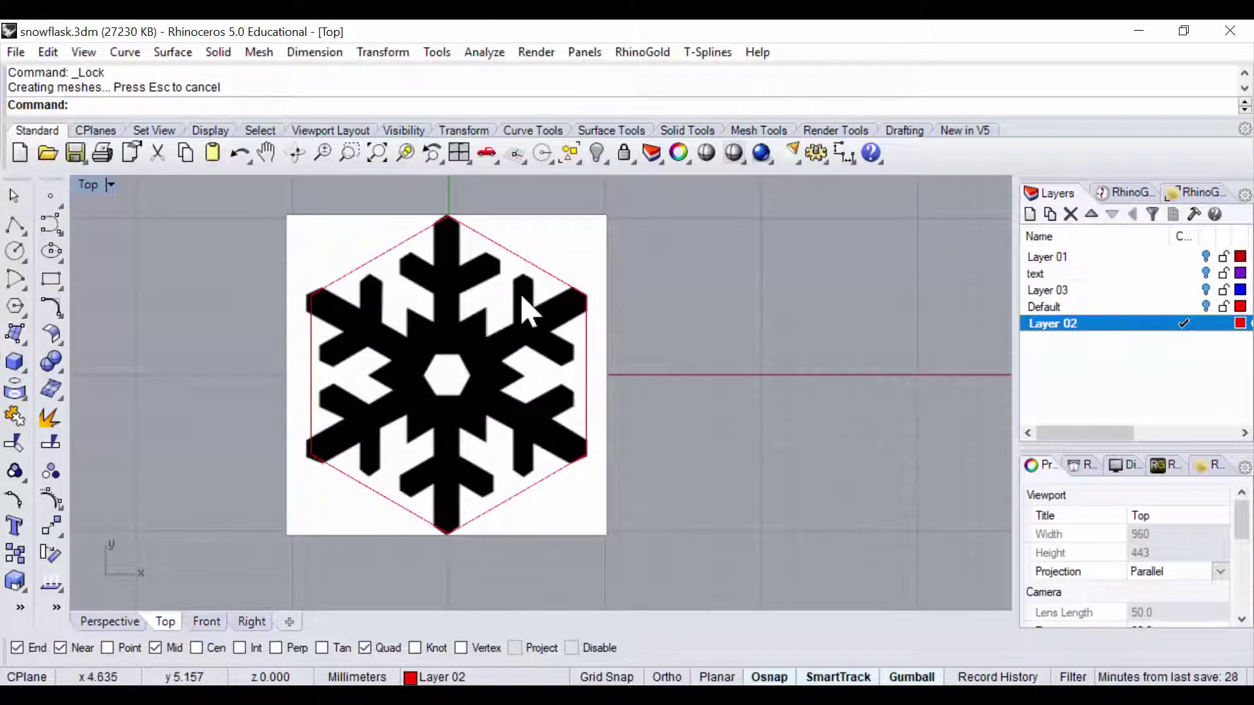
Step: Draw three polylines joining the hexagon's opposite corners: the vertical one and both slanted diagonals
left_click(14, 225)
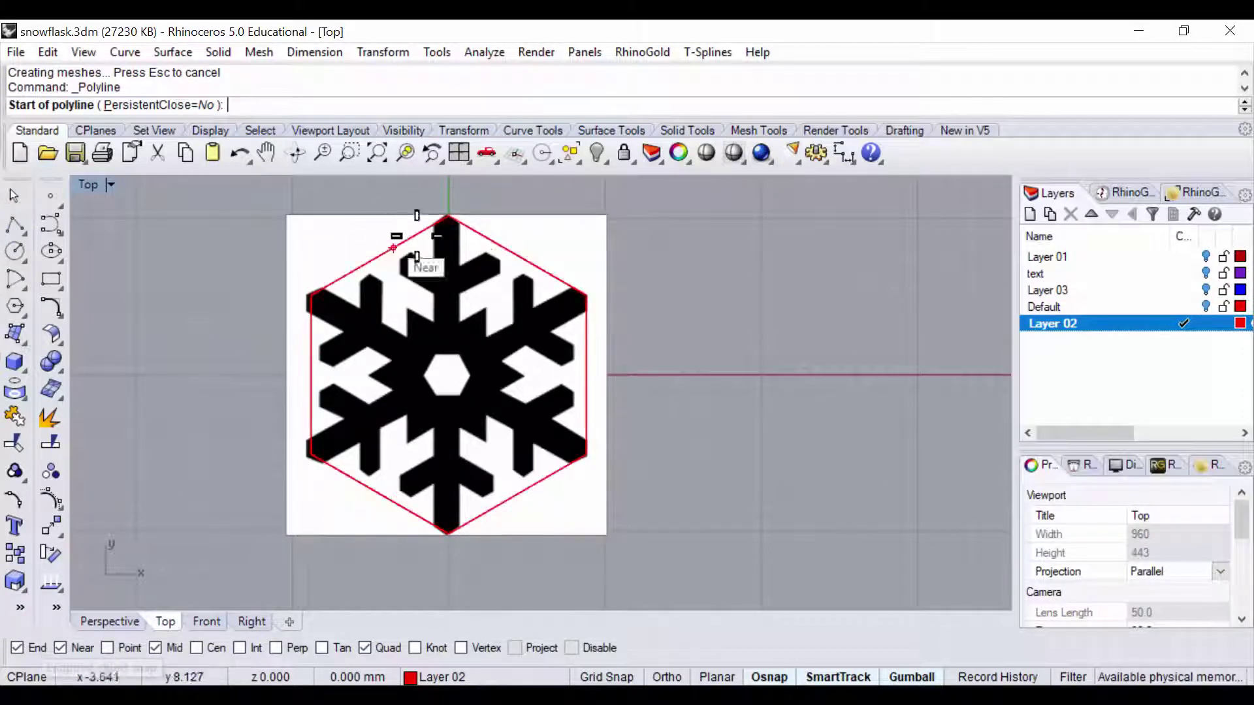
left_click(448, 218)
left_click(447, 531)
key("Return")
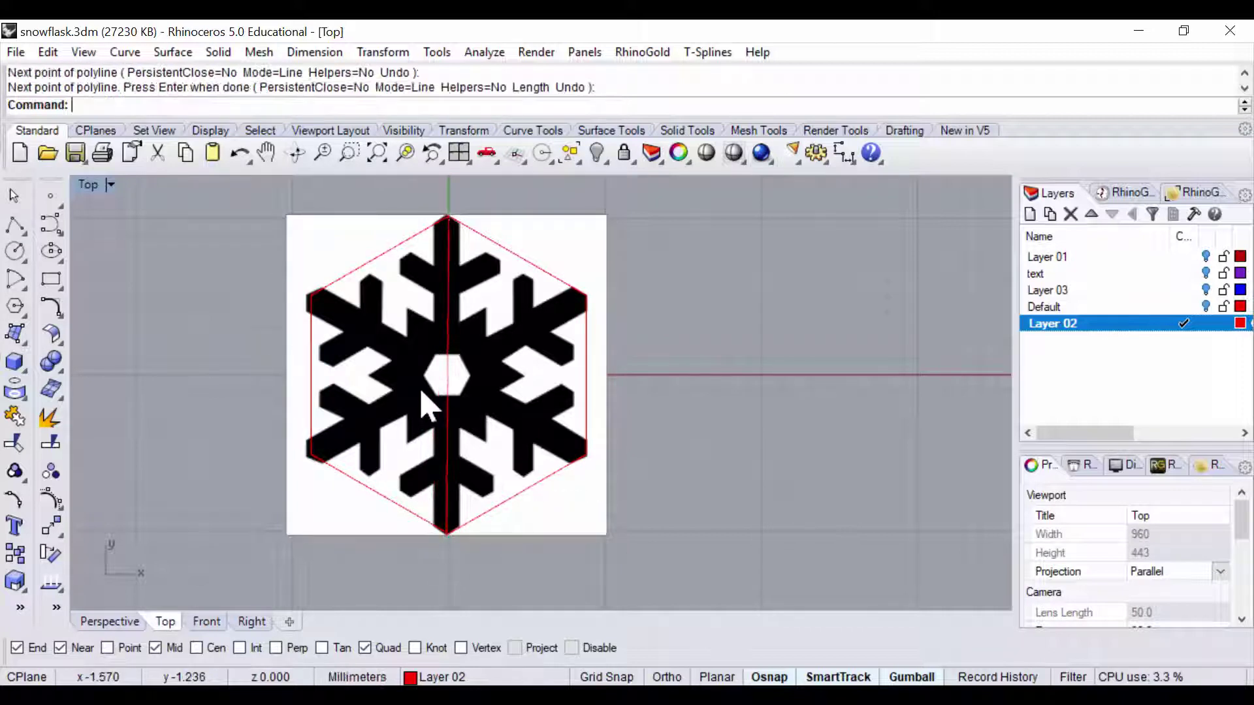
key("Return")
left_click(310, 295)
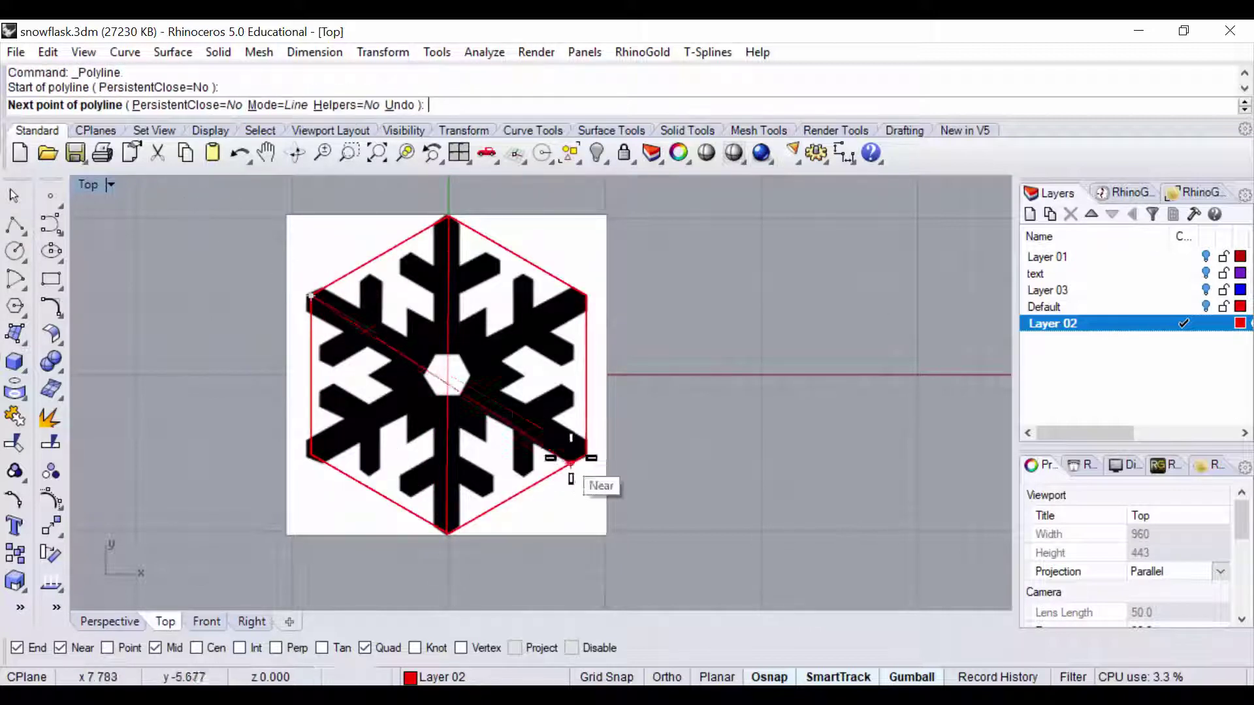
left_click(585, 454)
key("Return")
key("Return")
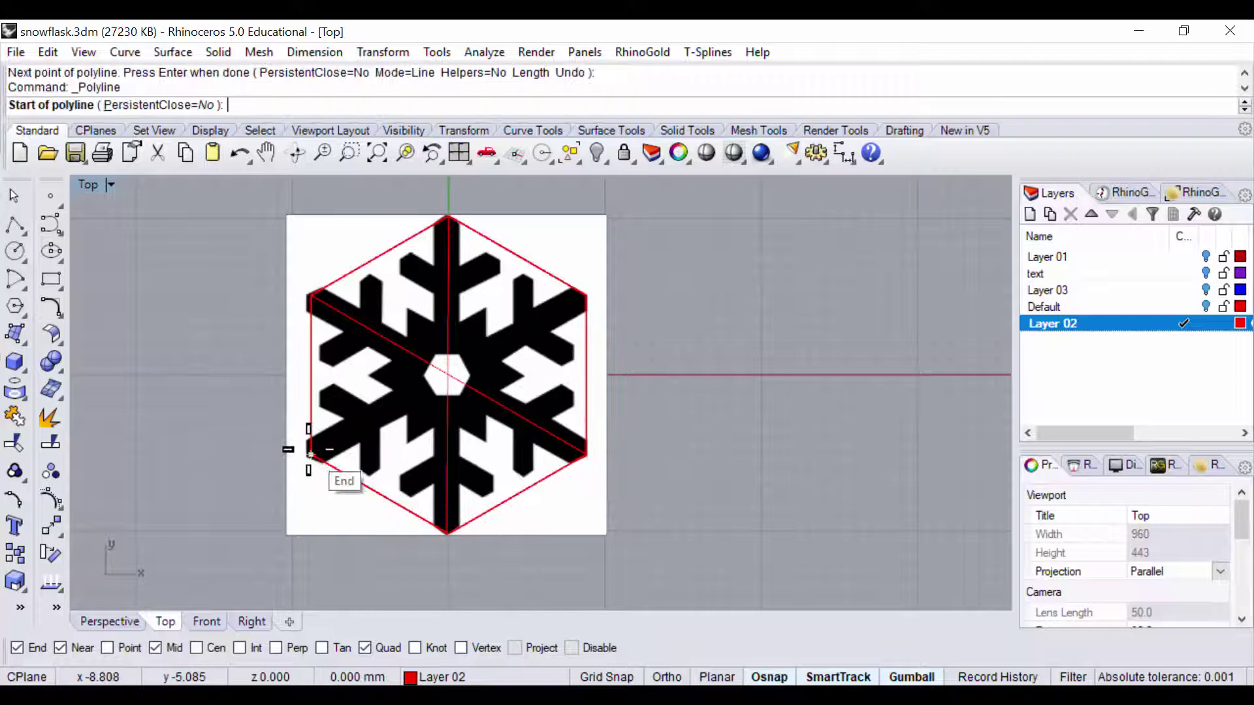
left_click(310, 454)
left_click(584, 295)
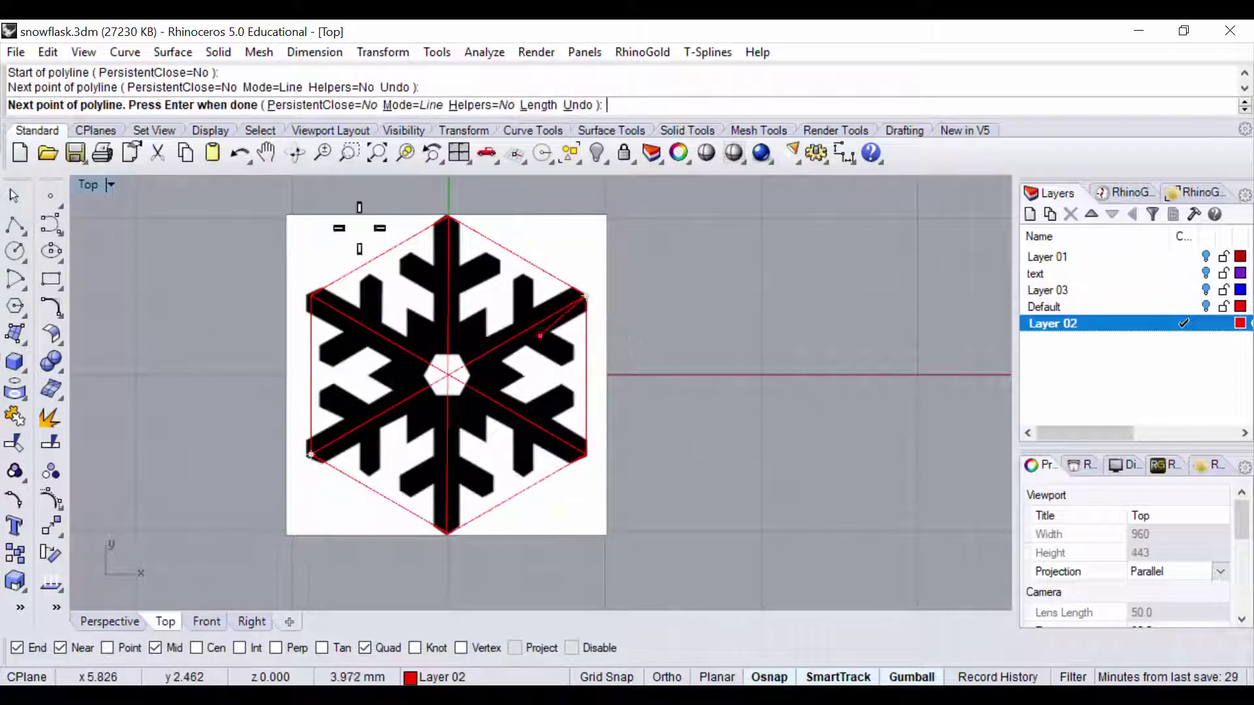
key("Return")
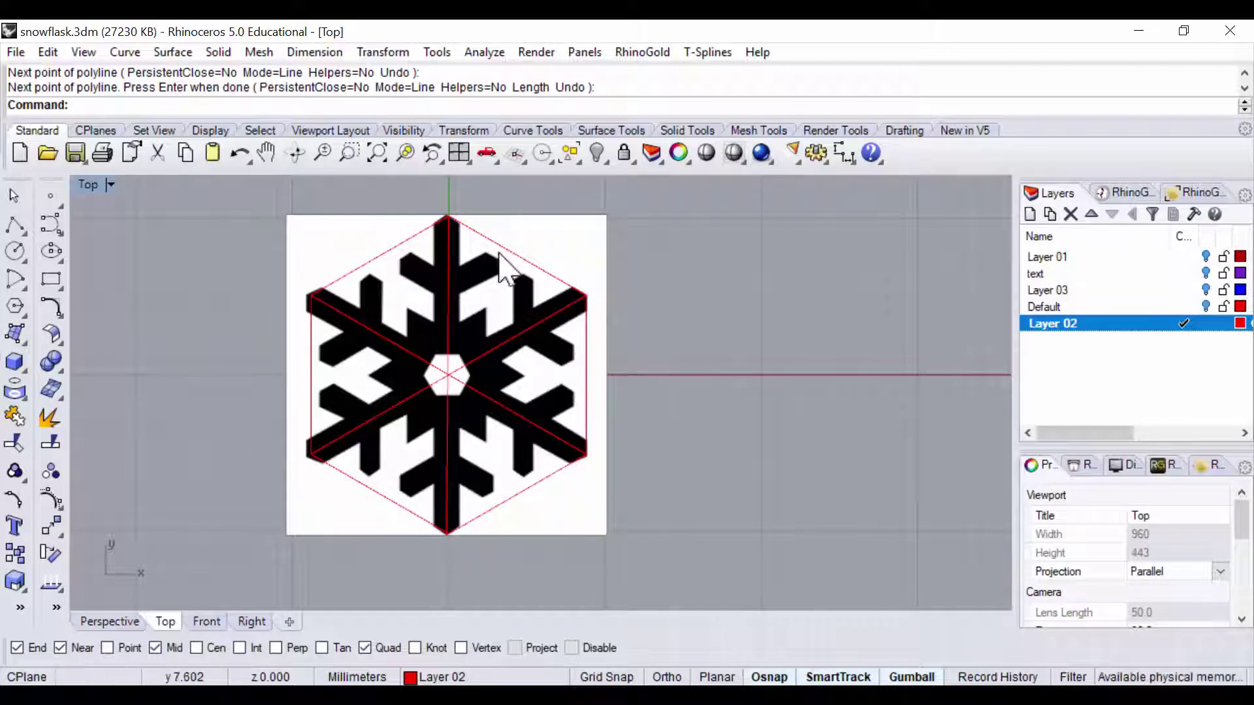
Step: Offset the vertical centre line 0.8 mm to its right and left as two separate offsets, and undo both
scroll(431, 254, "up", 5)
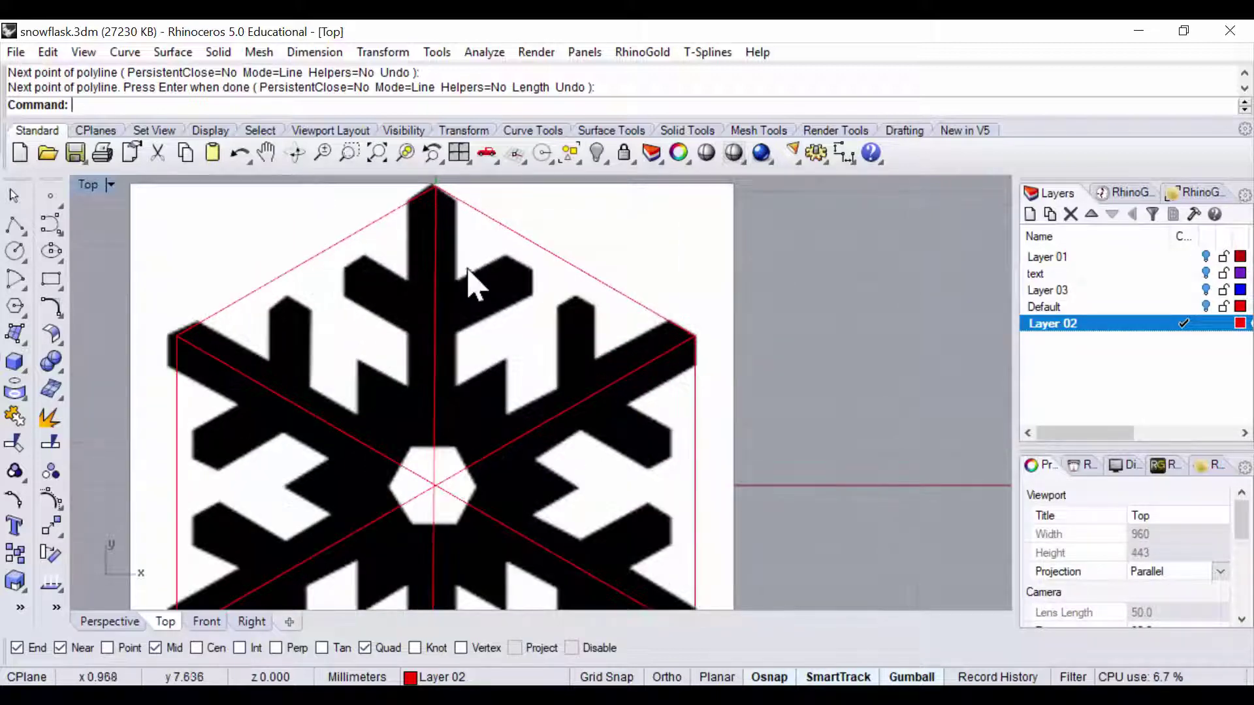
key("Return")
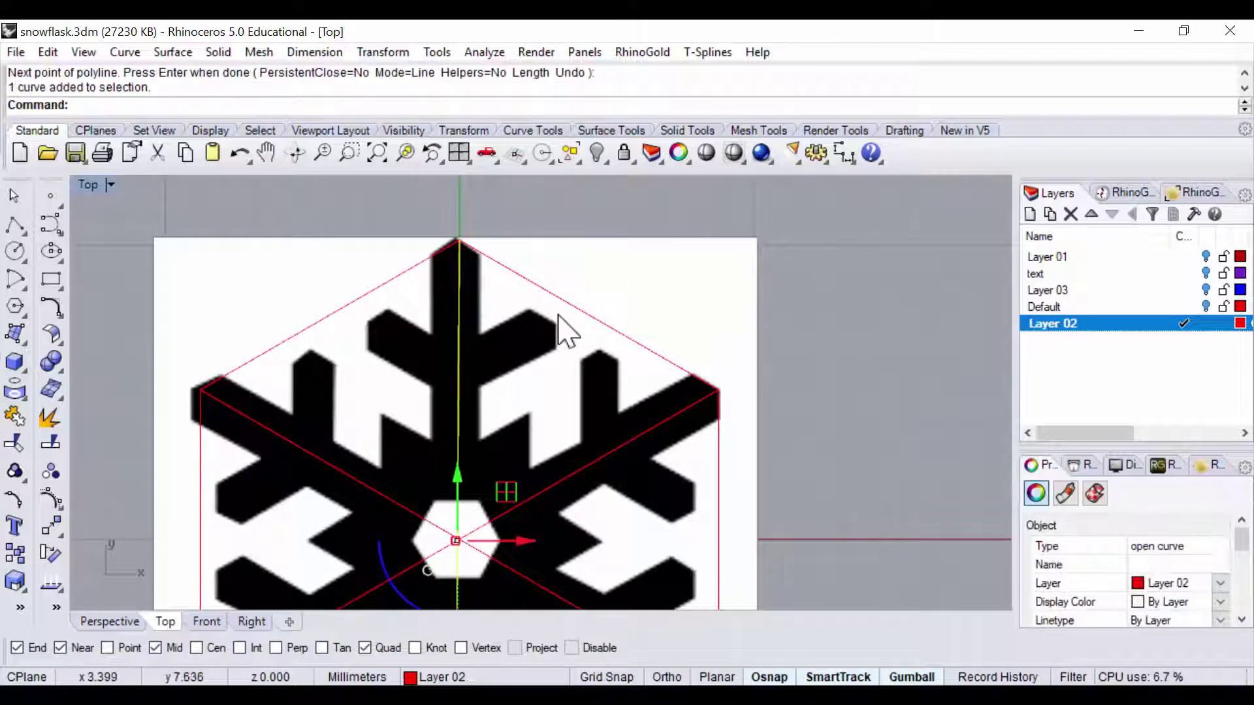
left_click(53, 310)
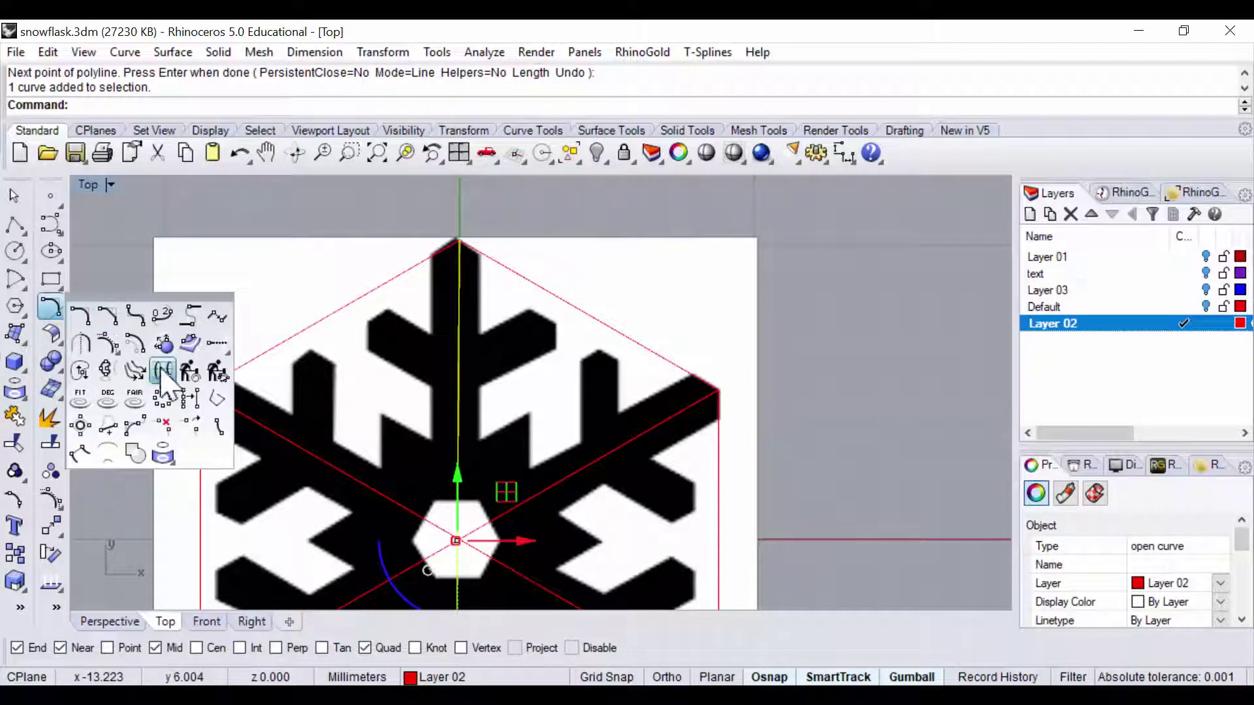
left_click(134, 345)
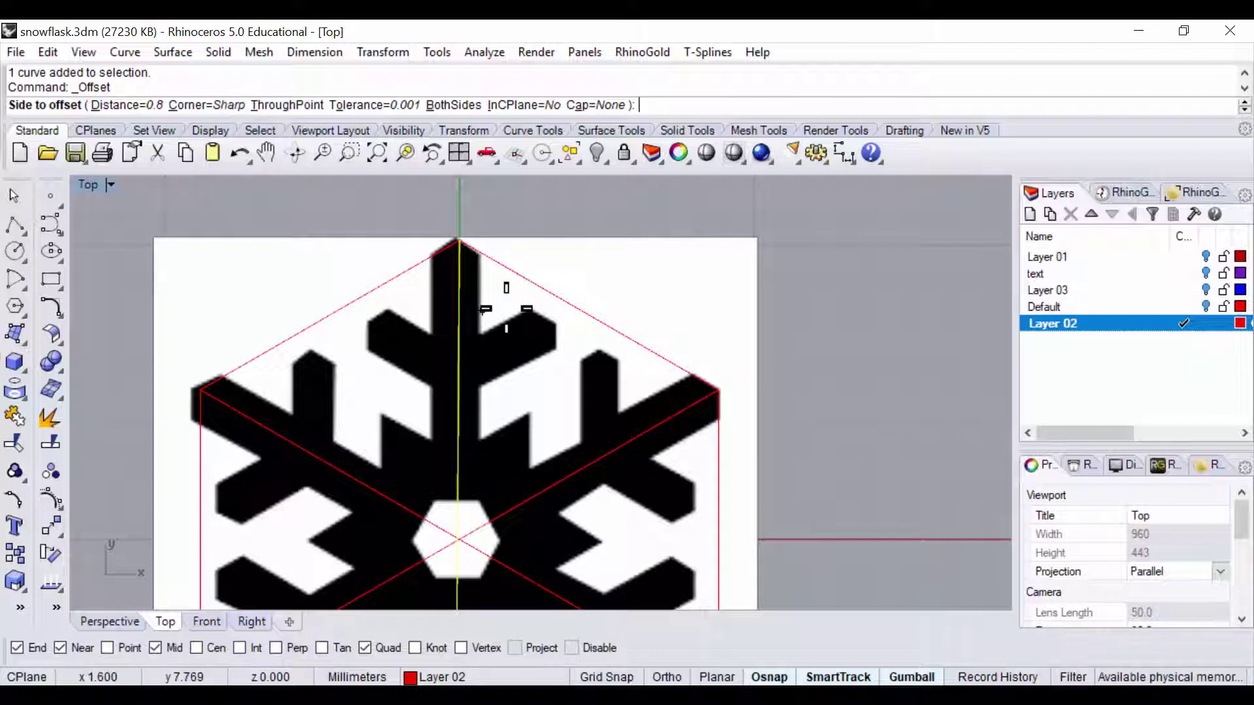
left_click(506, 307)
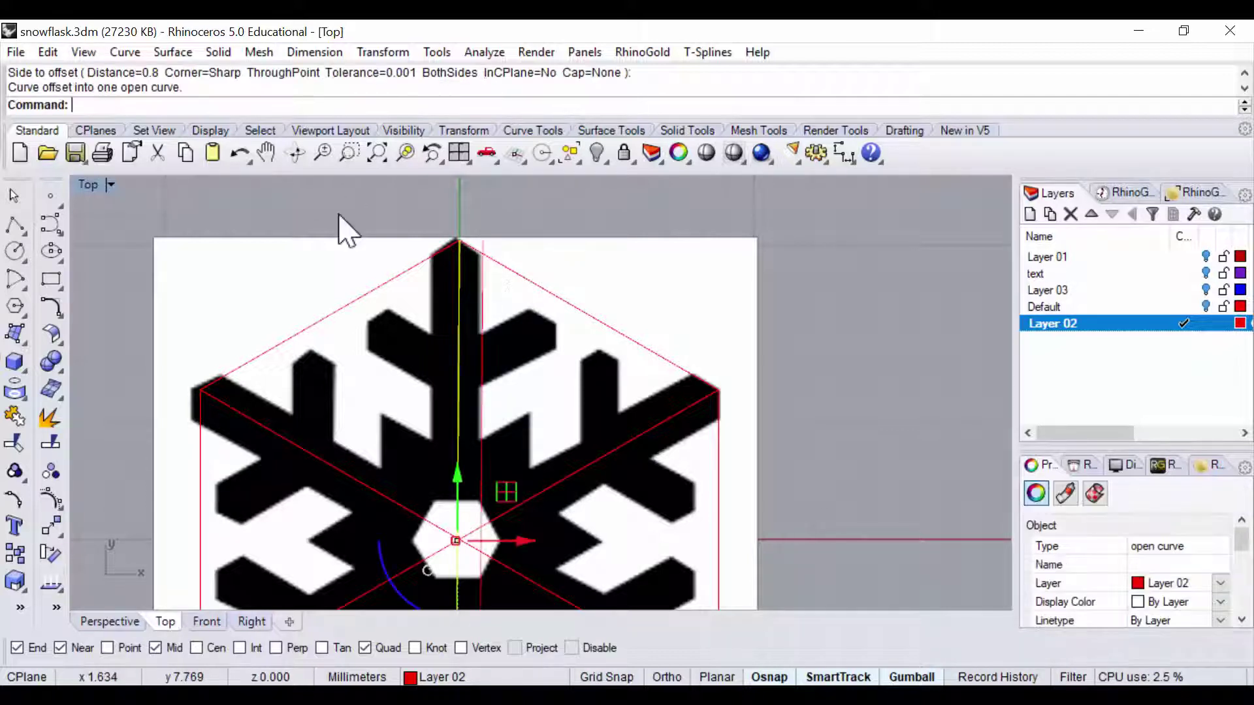
key("Return")
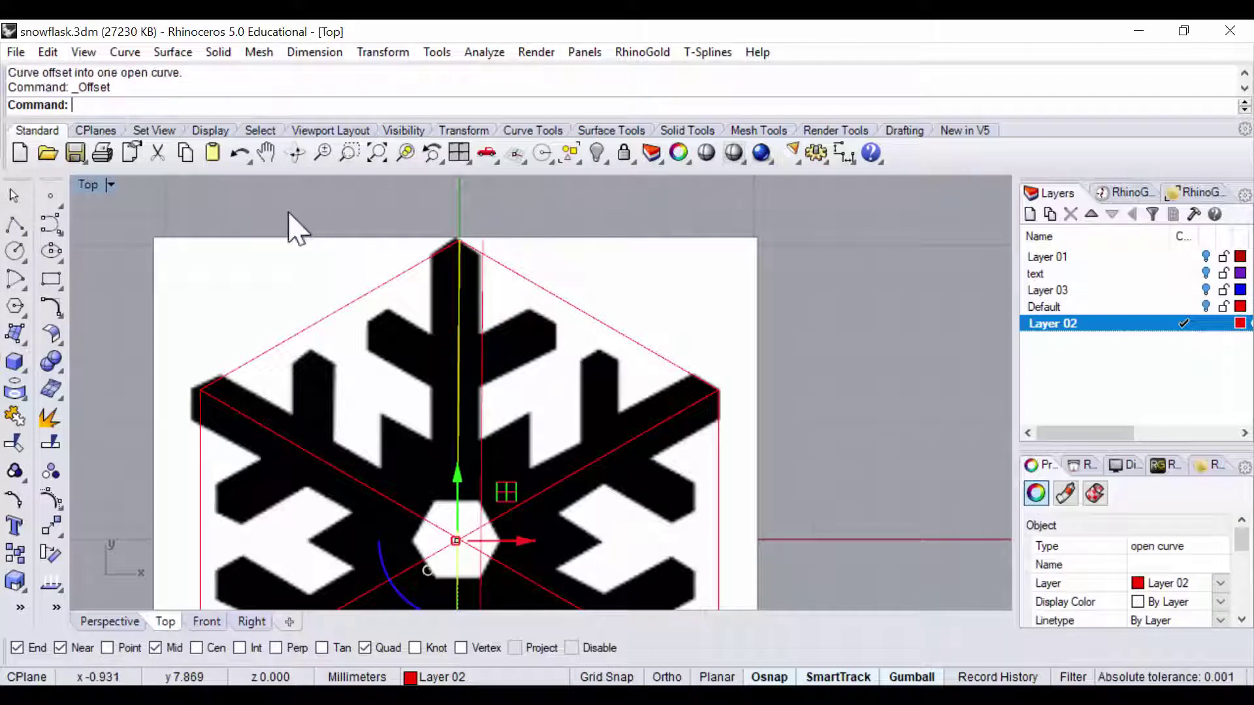
left_click(391, 310)
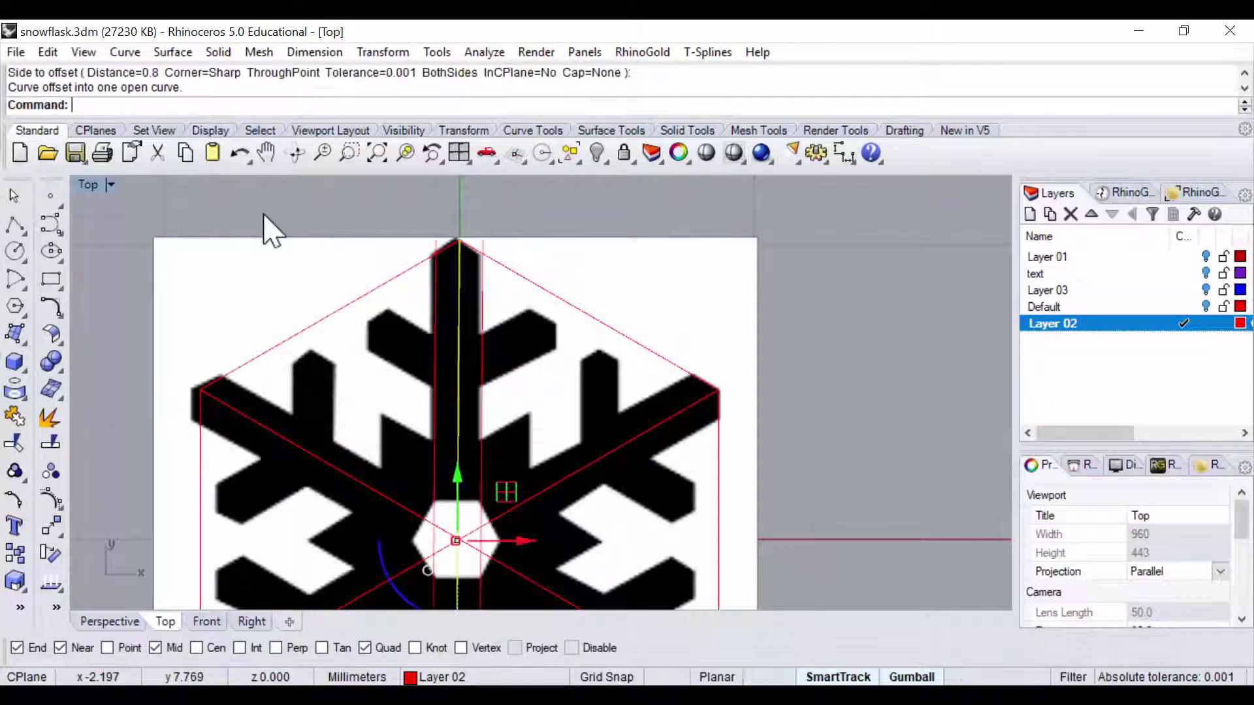
key("Escape")
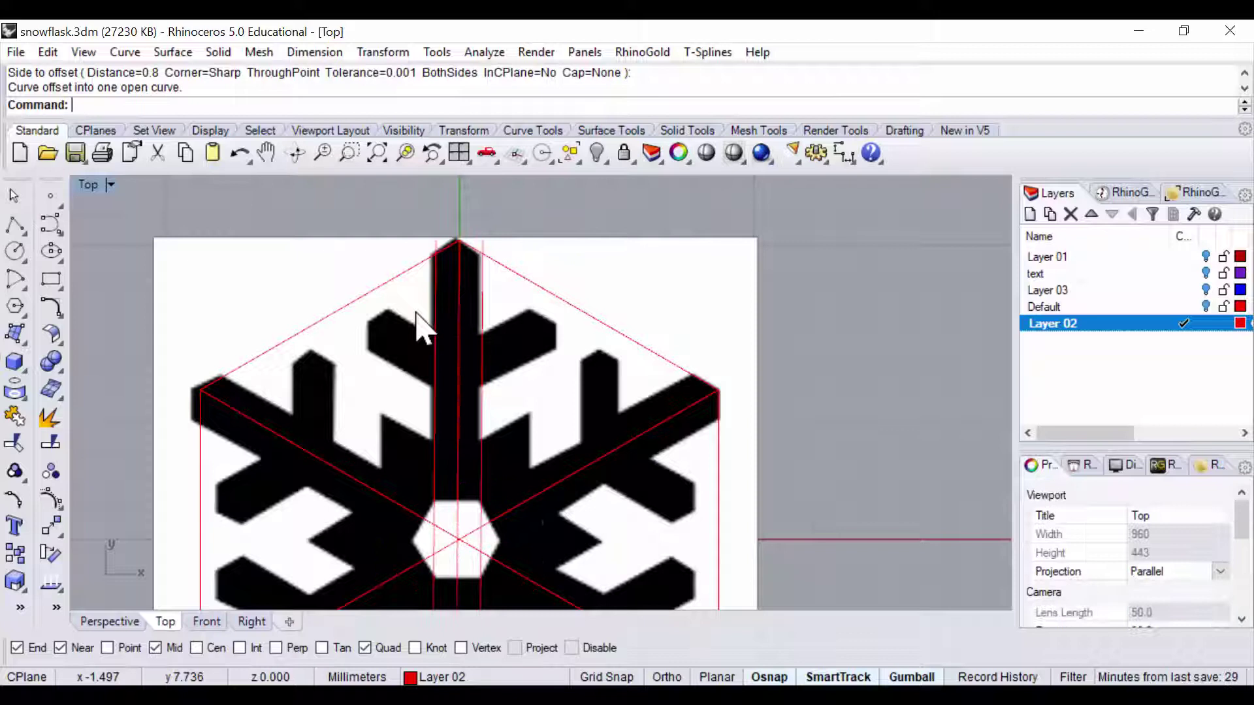
key("ctrl+z")
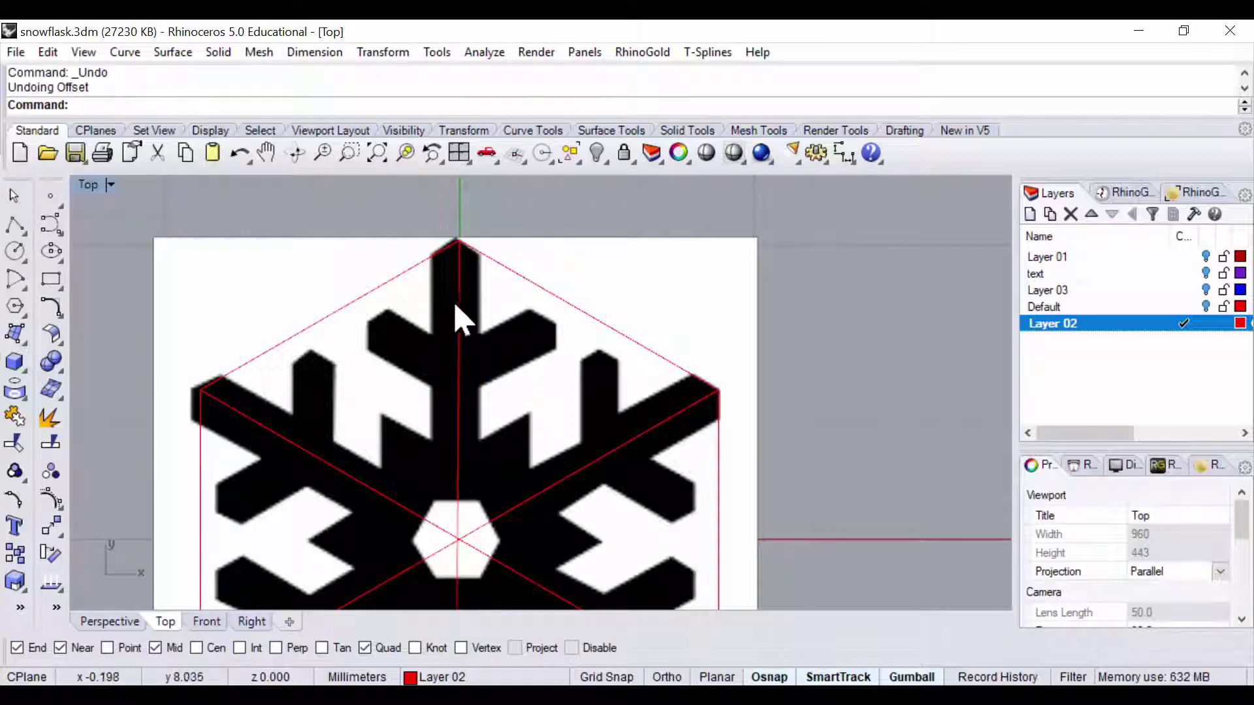
Step: Offset the vertical centre line 0.8 mm to both sides in a single operation
left_click(461, 316)
key("Return")
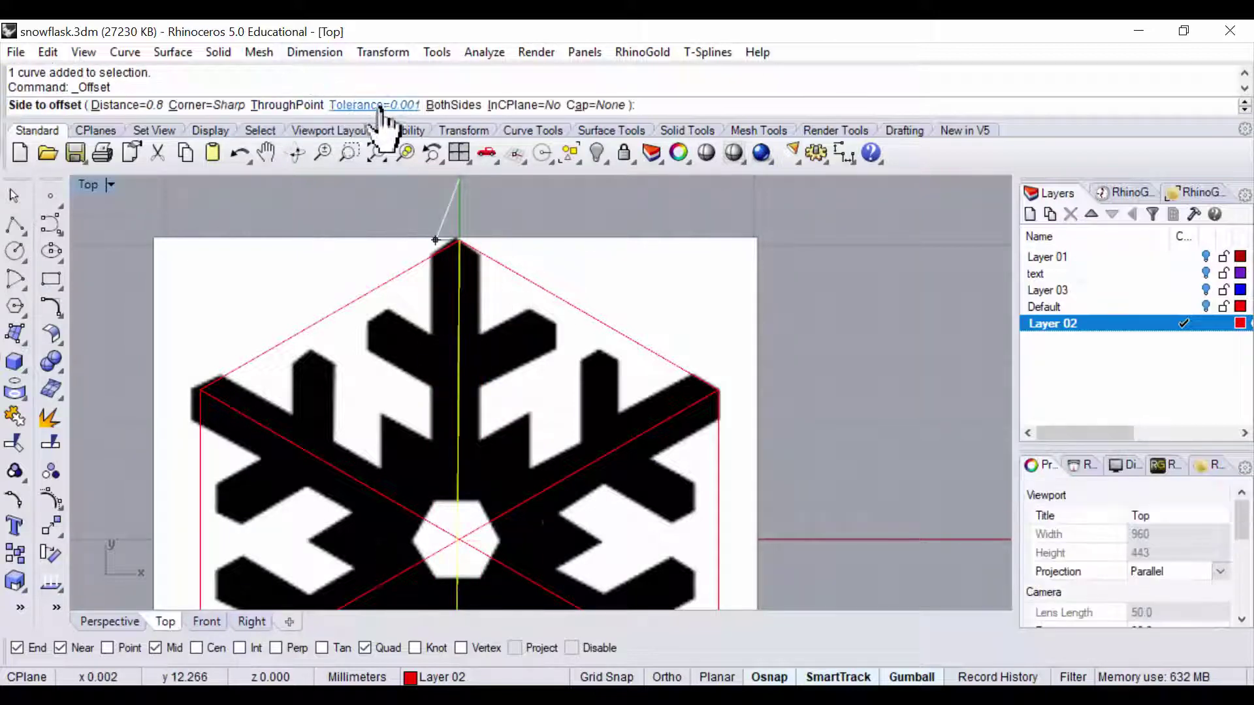
left_click(452, 104)
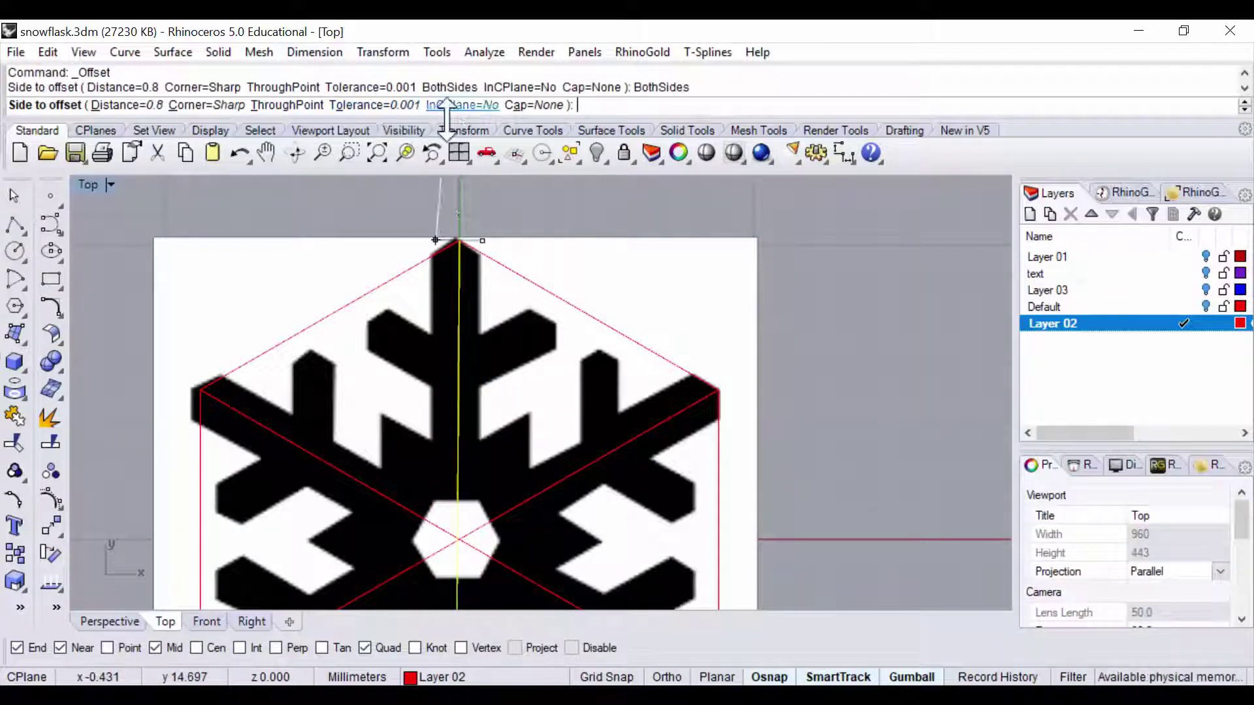
left_click(529, 353)
scroll(522, 353, "down", 3)
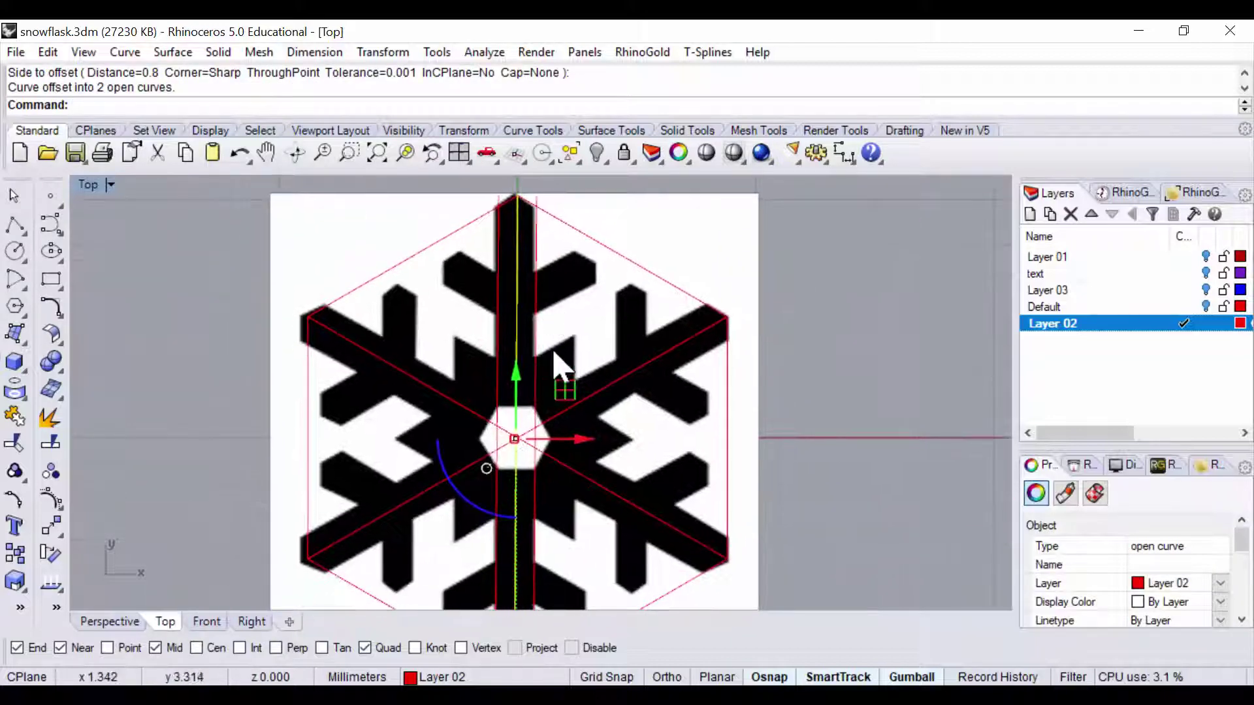
Step: Copy the diagonal rising to the upper right and place the copy along the centre of the top arm's right branch
right_click_drag(560, 327, 560, 346)
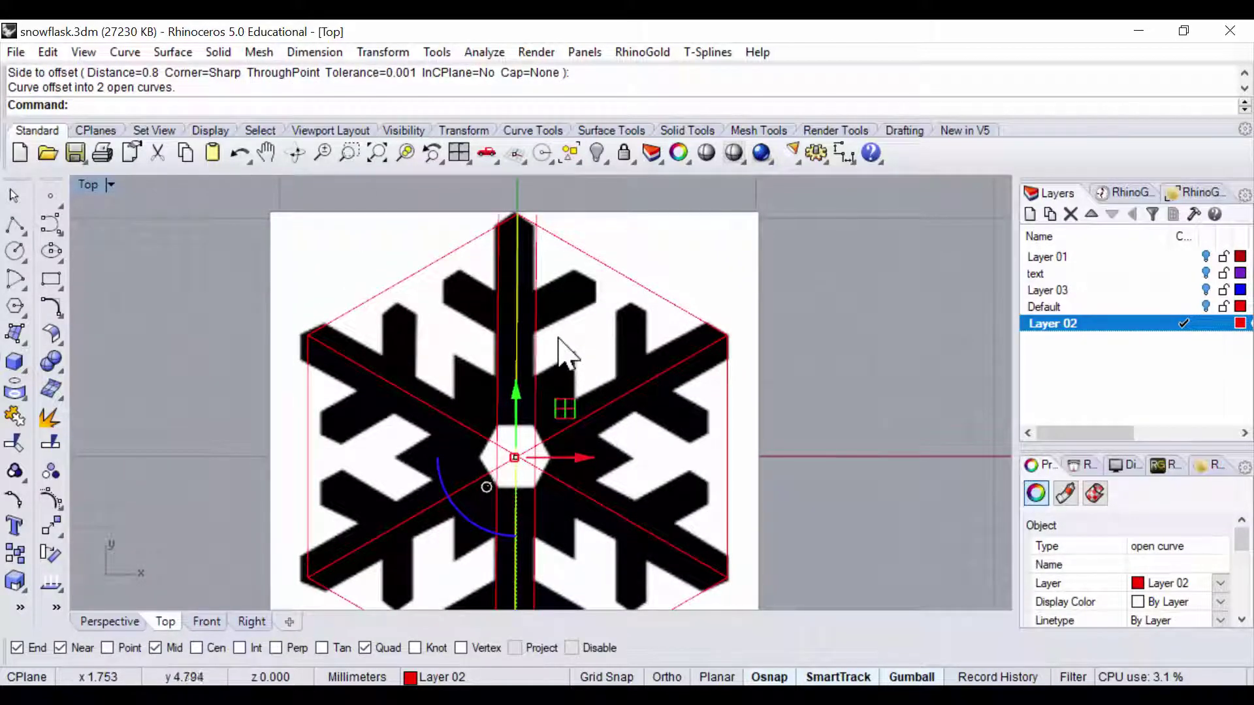
scroll(555, 285, "up", 2)
right_click_drag(569, 294, 573, 321)
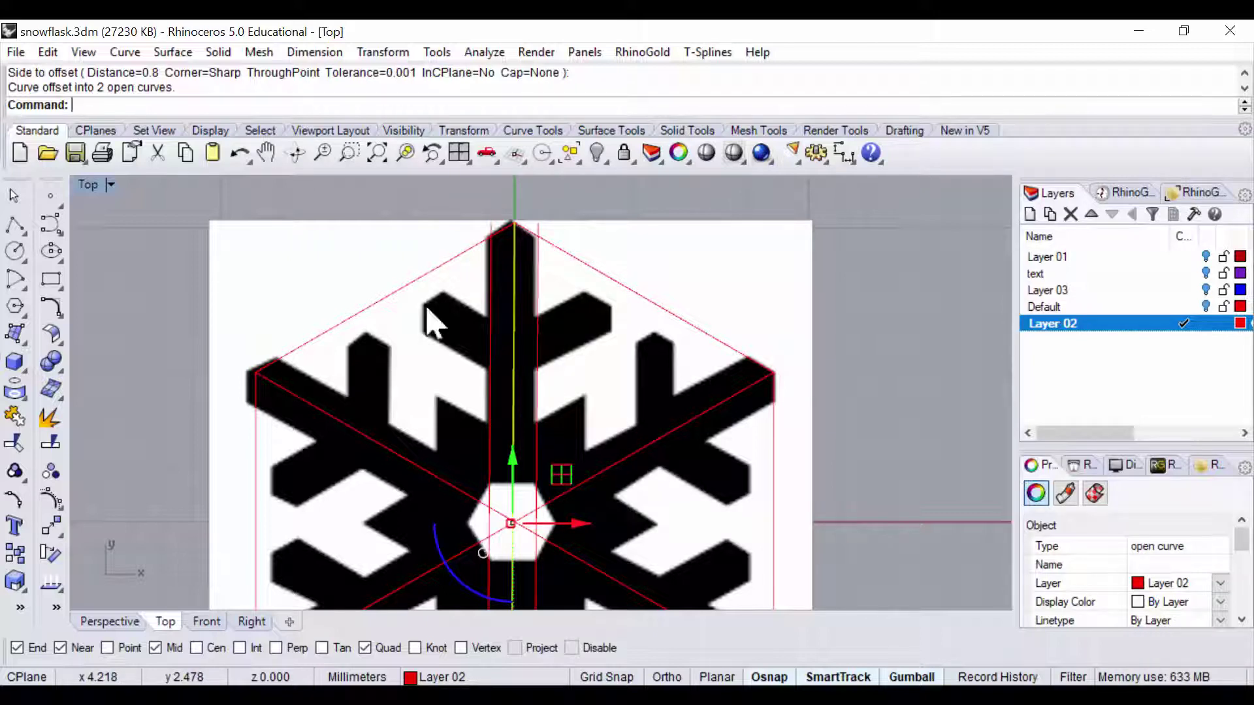
left_click(638, 450)
right_click_drag(519, 424, 559, 377)
scroll(560, 378, "down", 2)
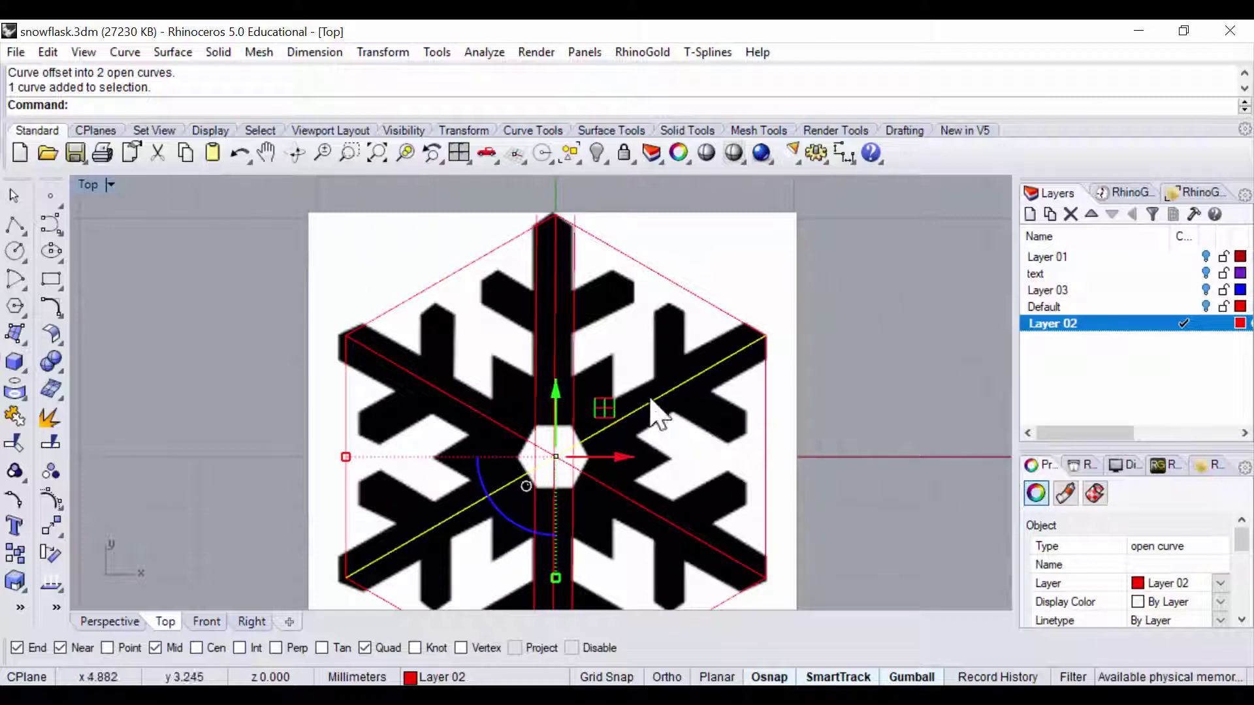
right_click_drag(470, 418, 449, 446)
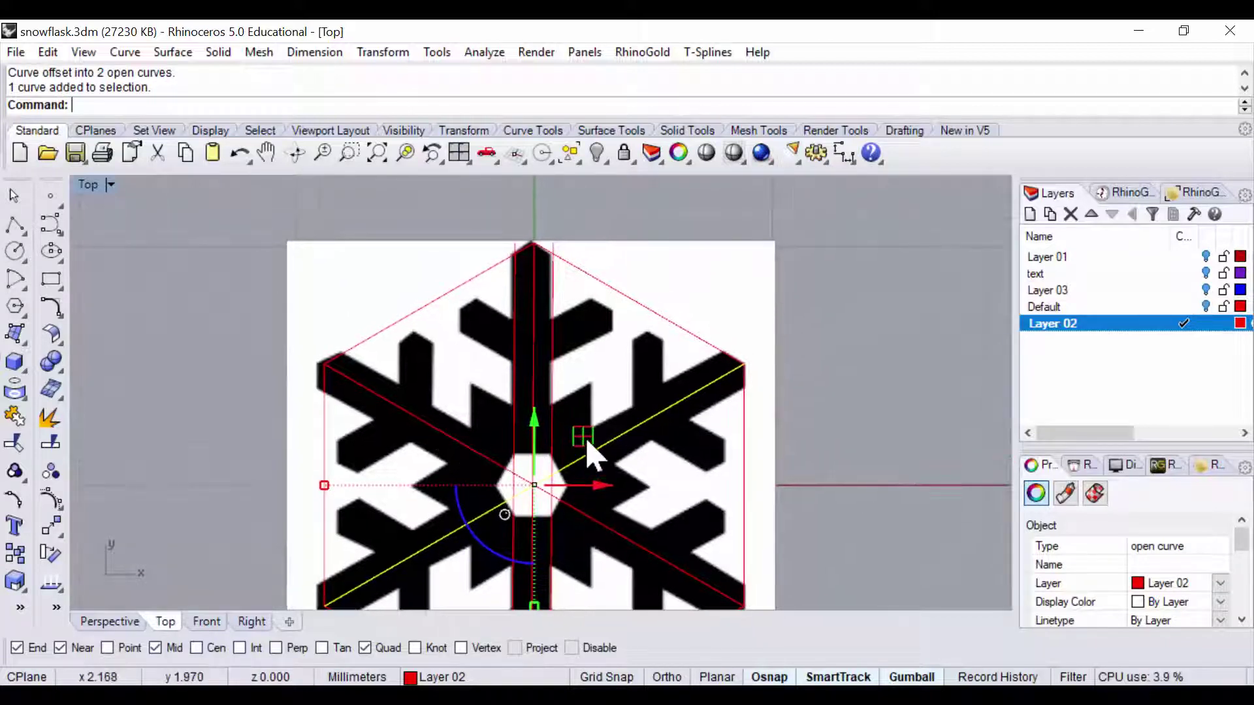
mouse_move(587, 431)
left_mouse_down()
mouse_move(528, 312)
mouse_move(542, 332)
left_mouse_up()
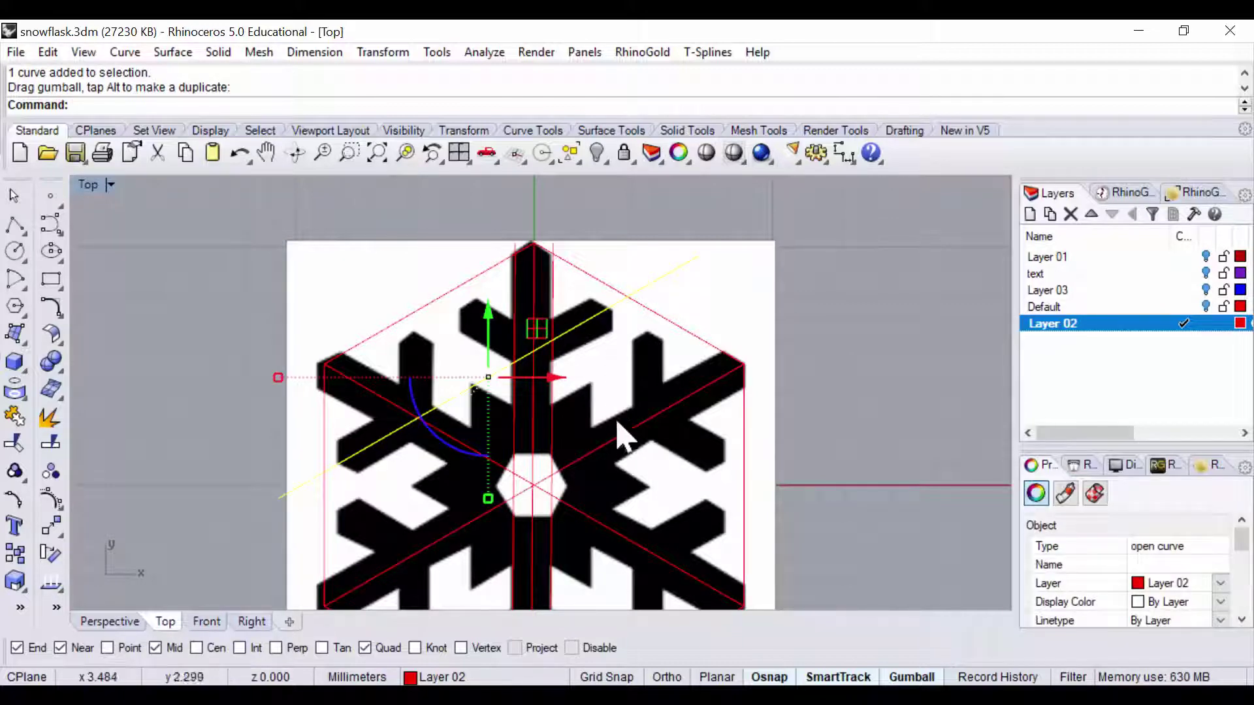
Step: Offset the copied diagonal 0.8 mm to both sides to outline the branch's width
scroll(598, 356, "up", 3)
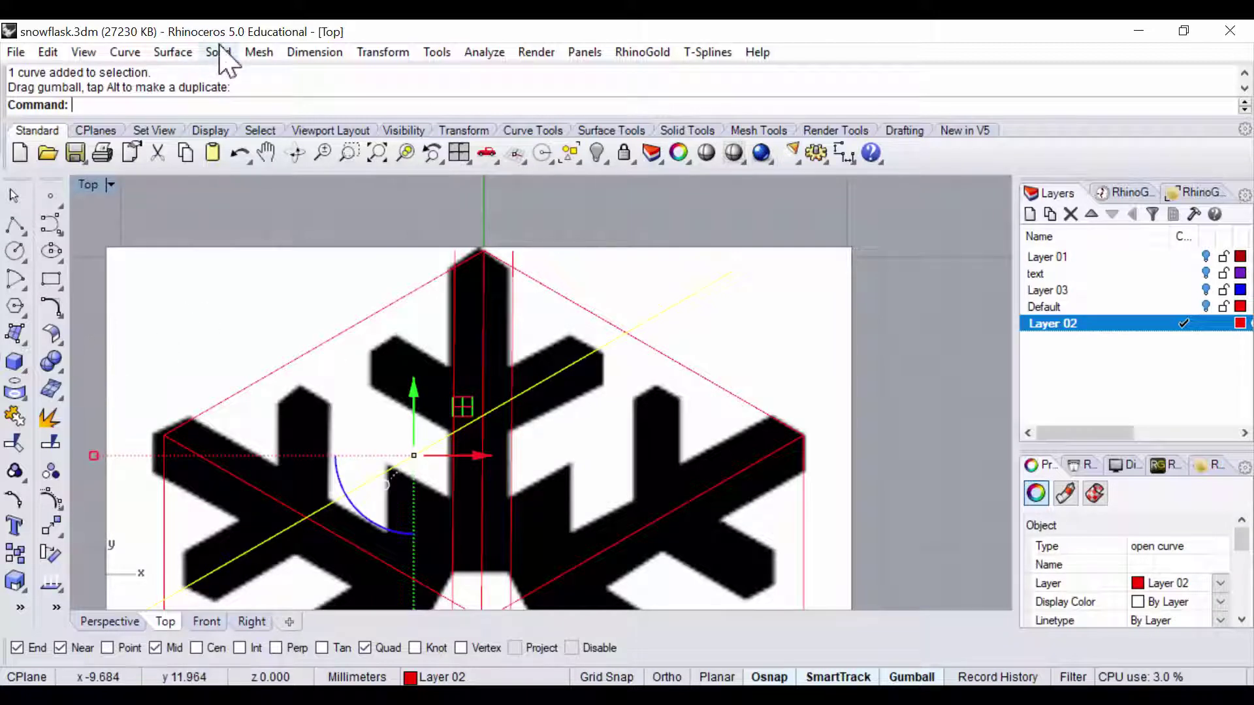
left_click(52, 308)
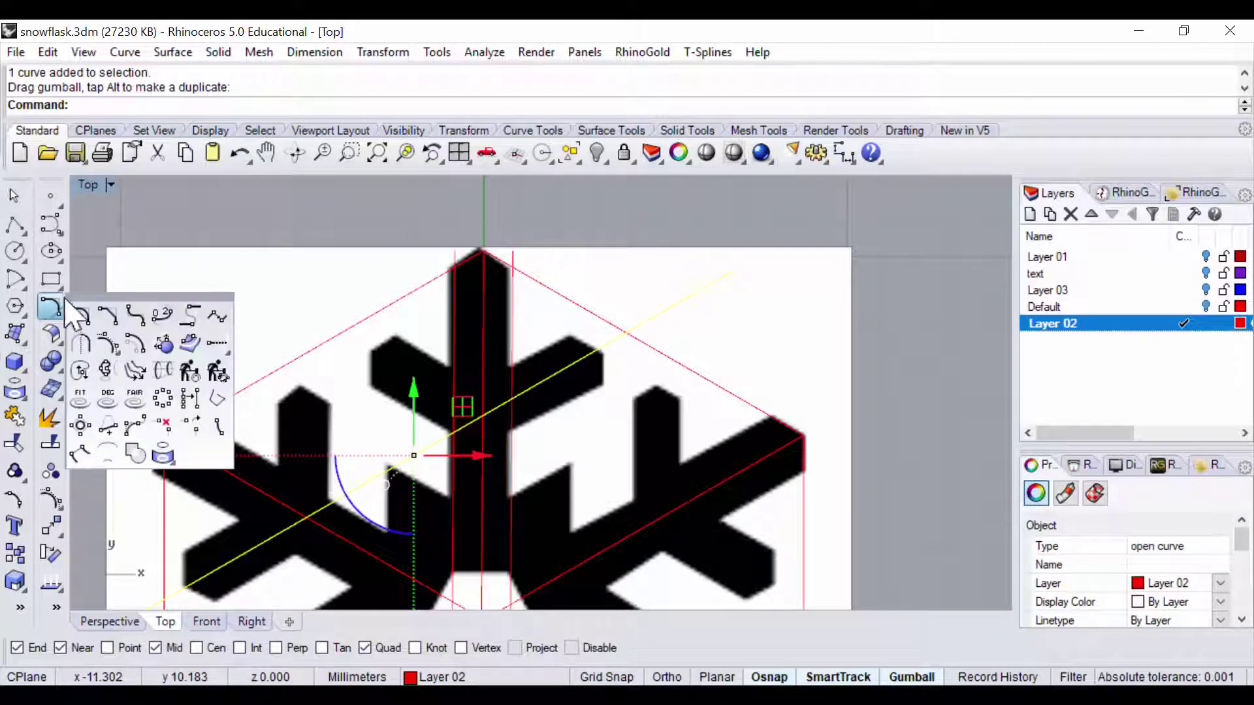
left_click(136, 342)
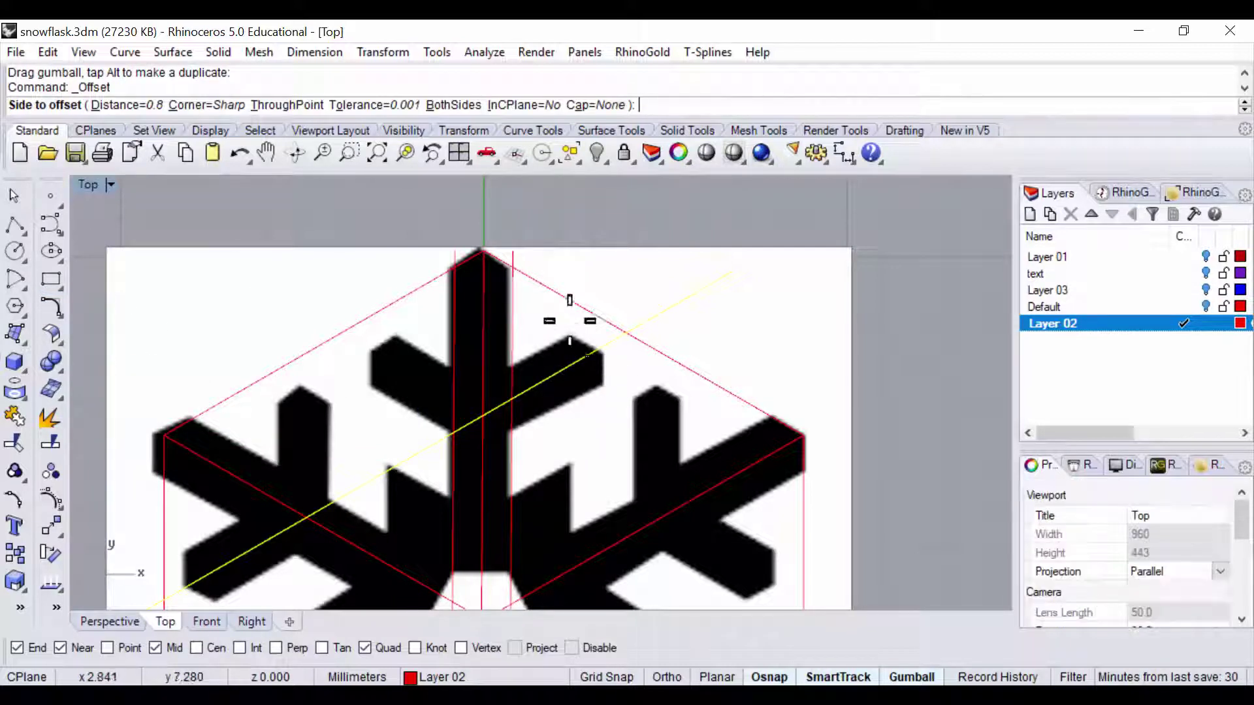
left_click(432, 107)
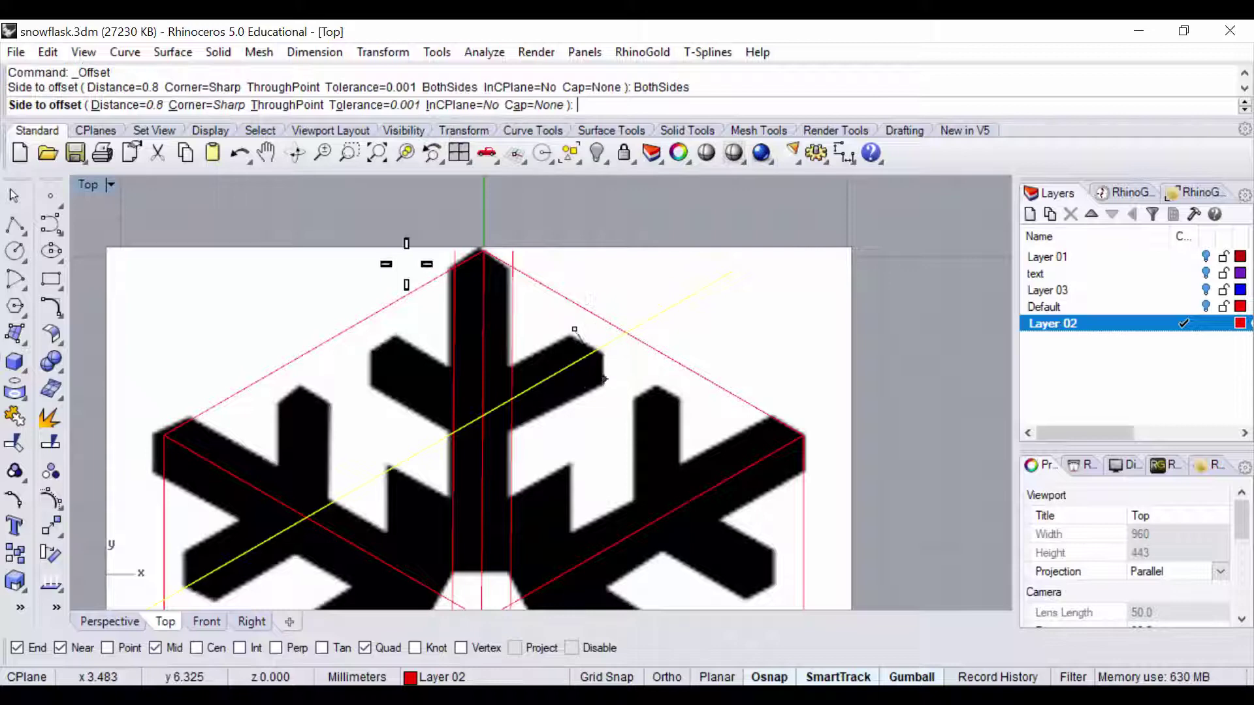
left_click(666, 440)
Step: Copy the diagonal falling to the lower right and place the copy across the top arm, near the right branch's tip
scroll(650, 415, "down", 3)
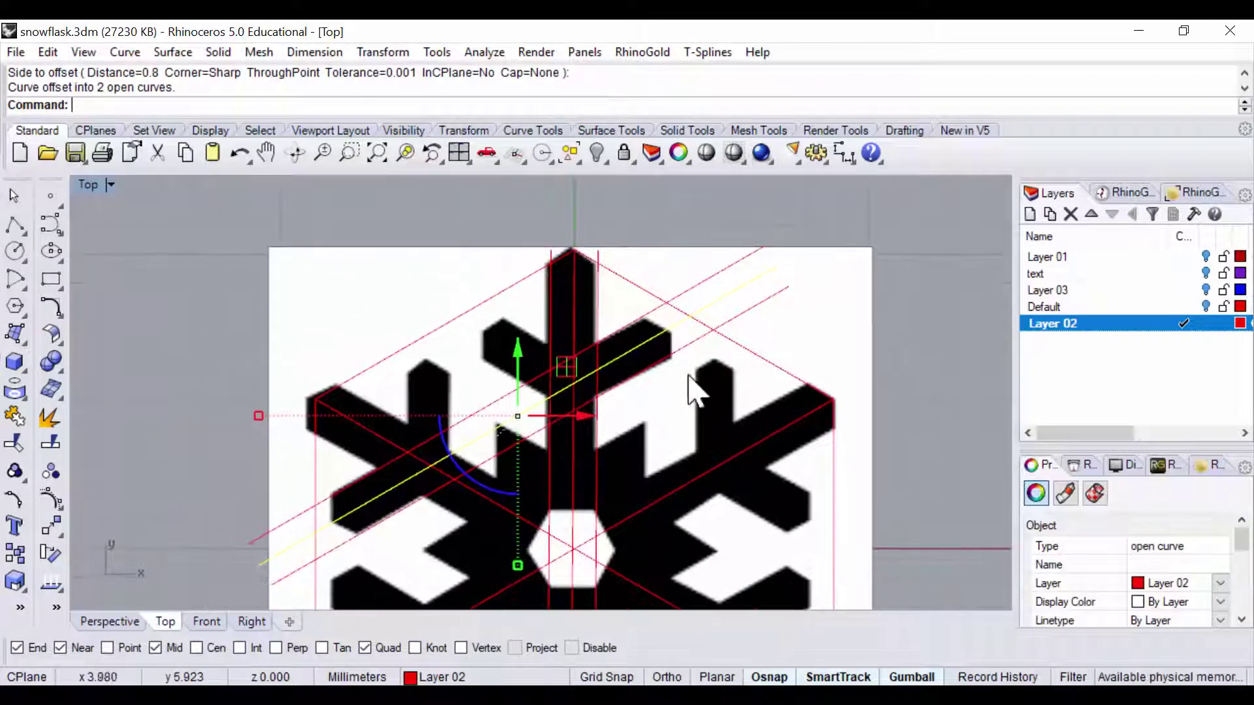
right_click_drag(666, 400, 605, 413)
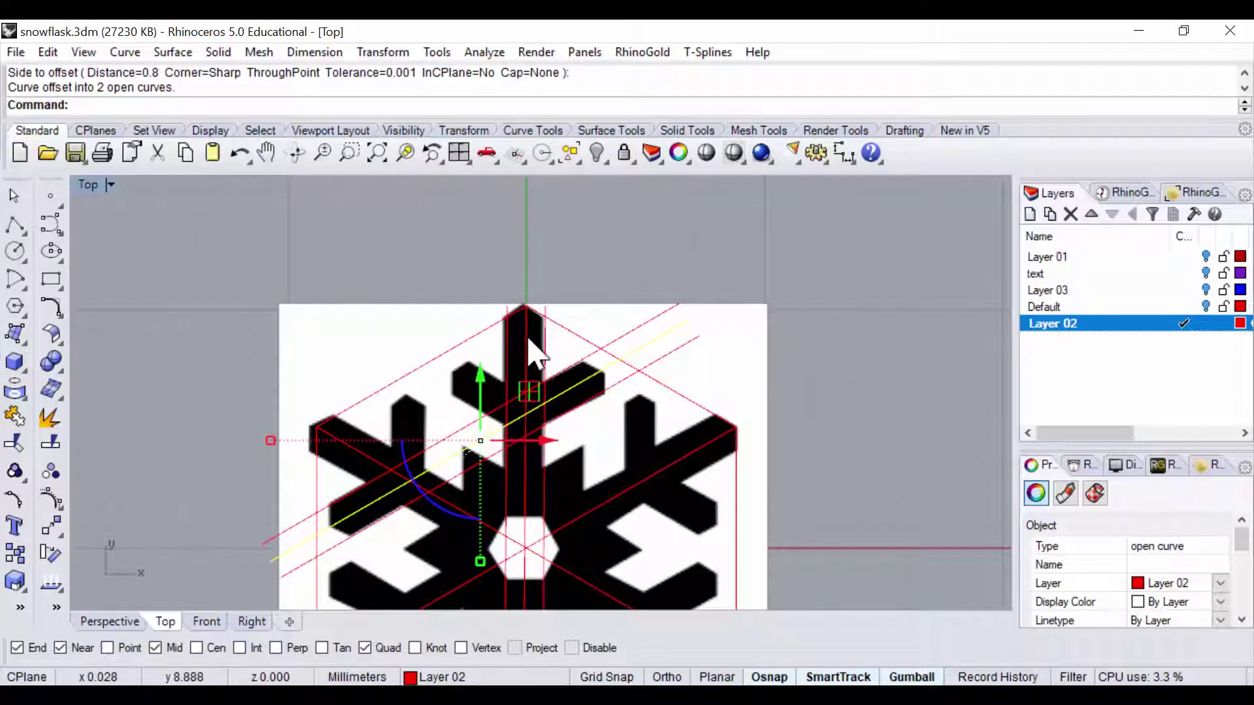
scroll(574, 378, "up", 4)
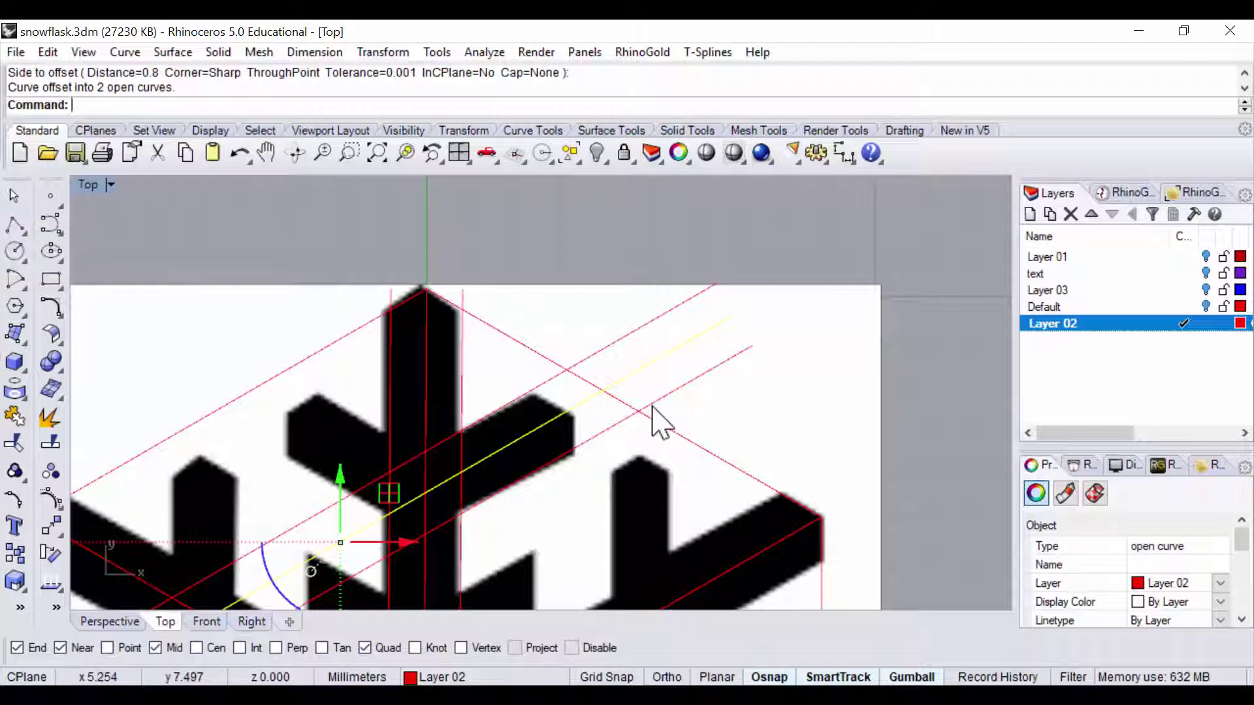
left_click(451, 302)
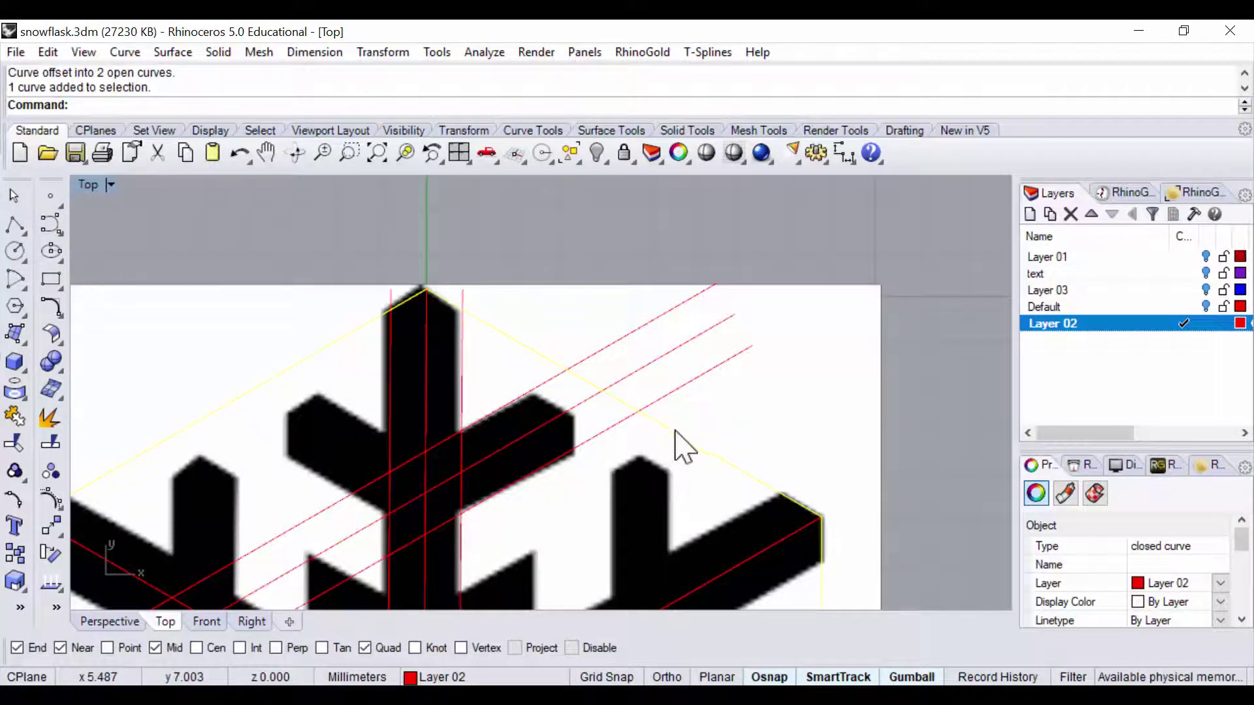
scroll(679, 432, "down", 4)
right_click_drag(677, 449, 674, 373)
left_click(449, 522)
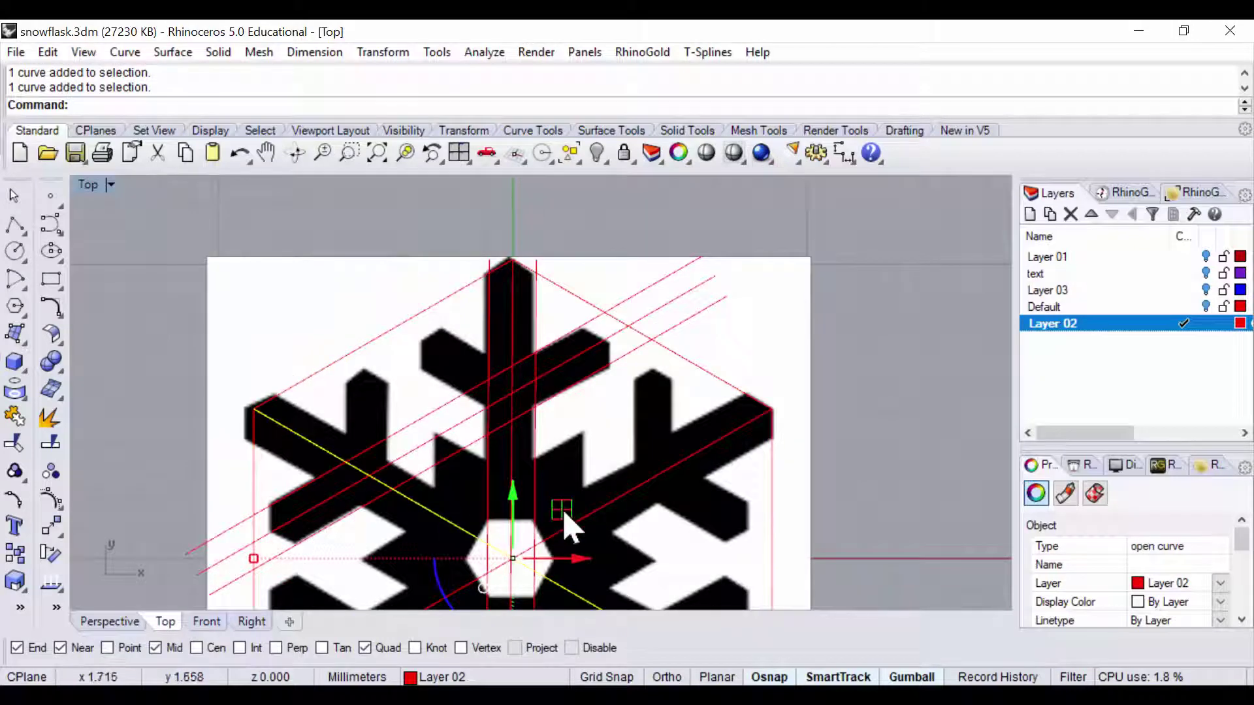
left_click_drag(562, 510, 691, 350)
Step: Enable the intersection snap and move the copied falling diagonal by its upper end to where the arm's left offset line crosses the hexagon
scroll(597, 369, "up", 5)
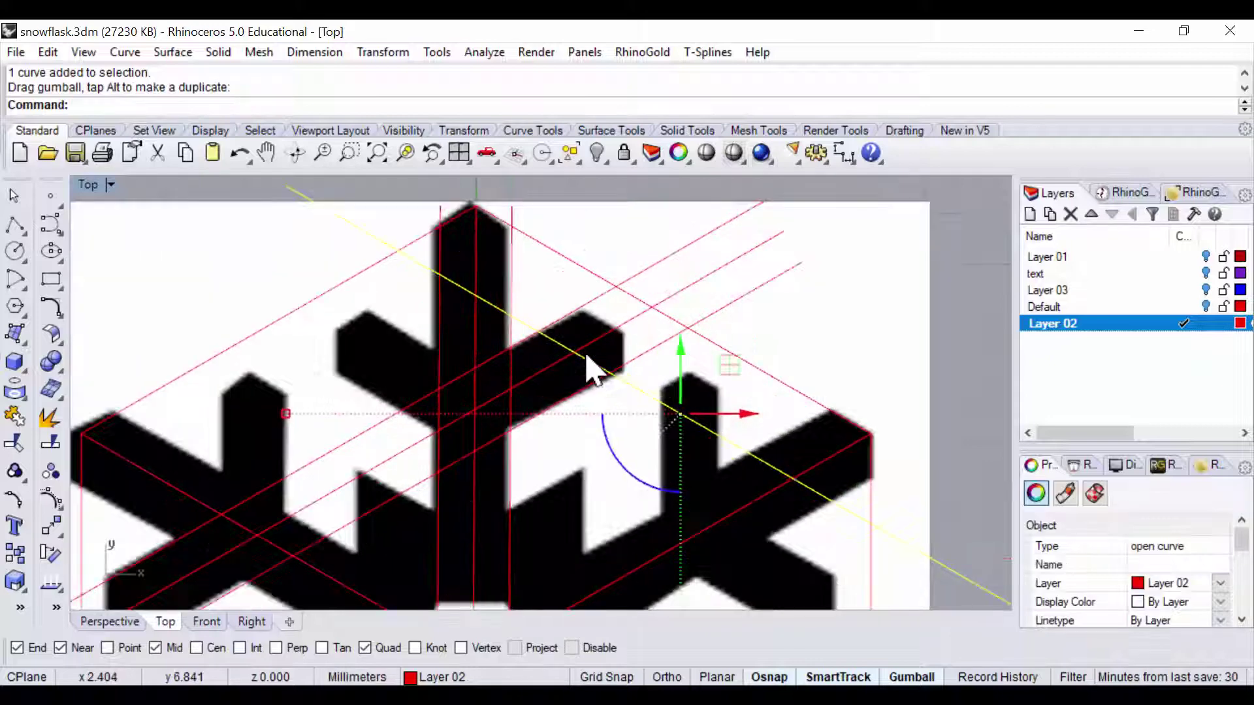
right_click_drag(627, 412, 673, 437)
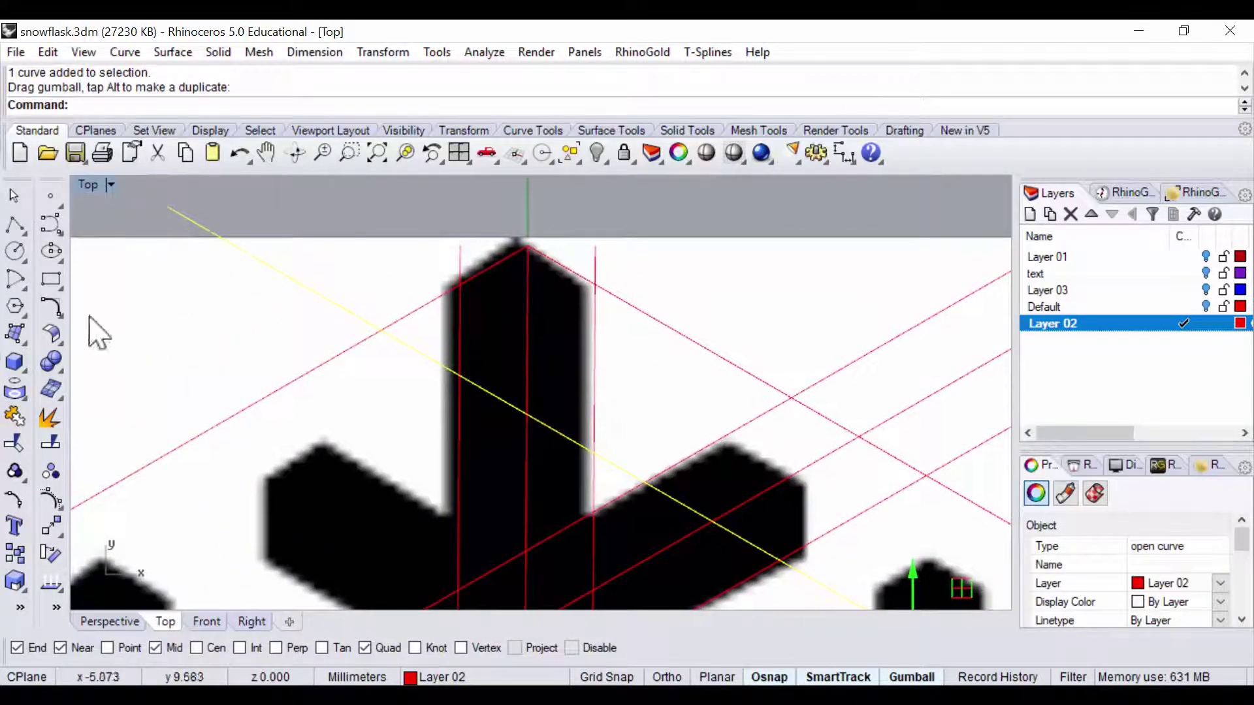
left_click(51, 527)
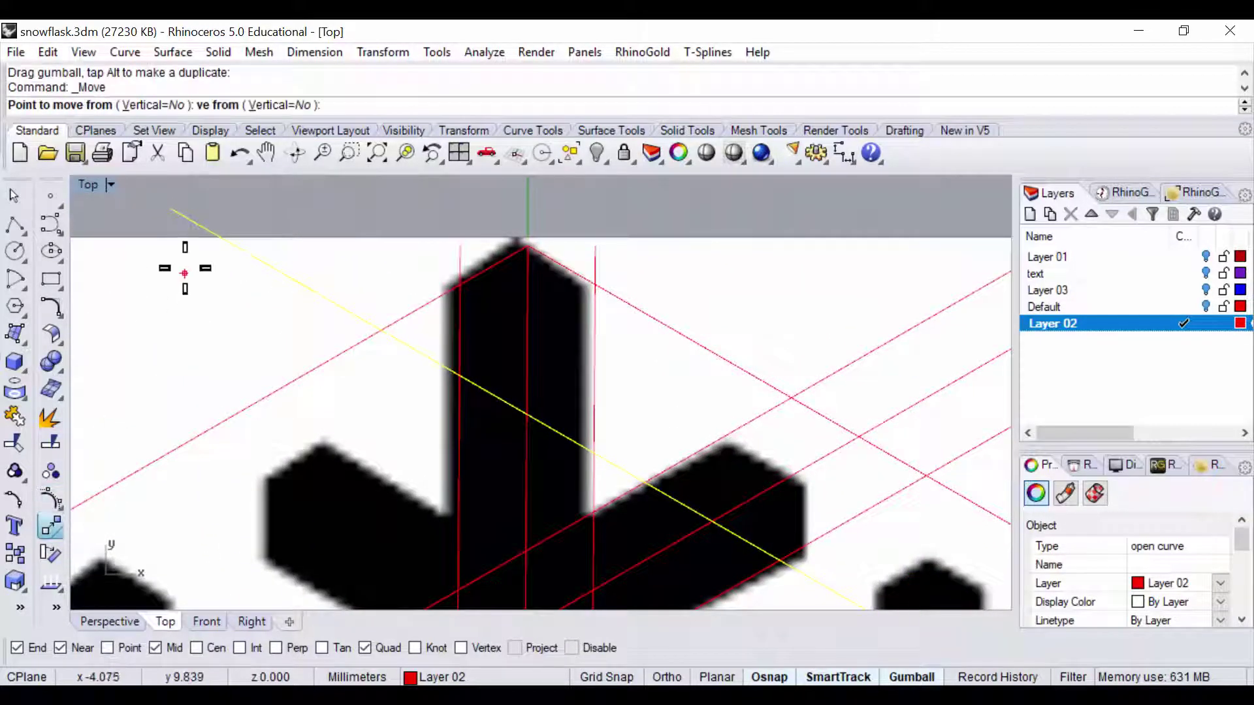
left_click(169, 207)
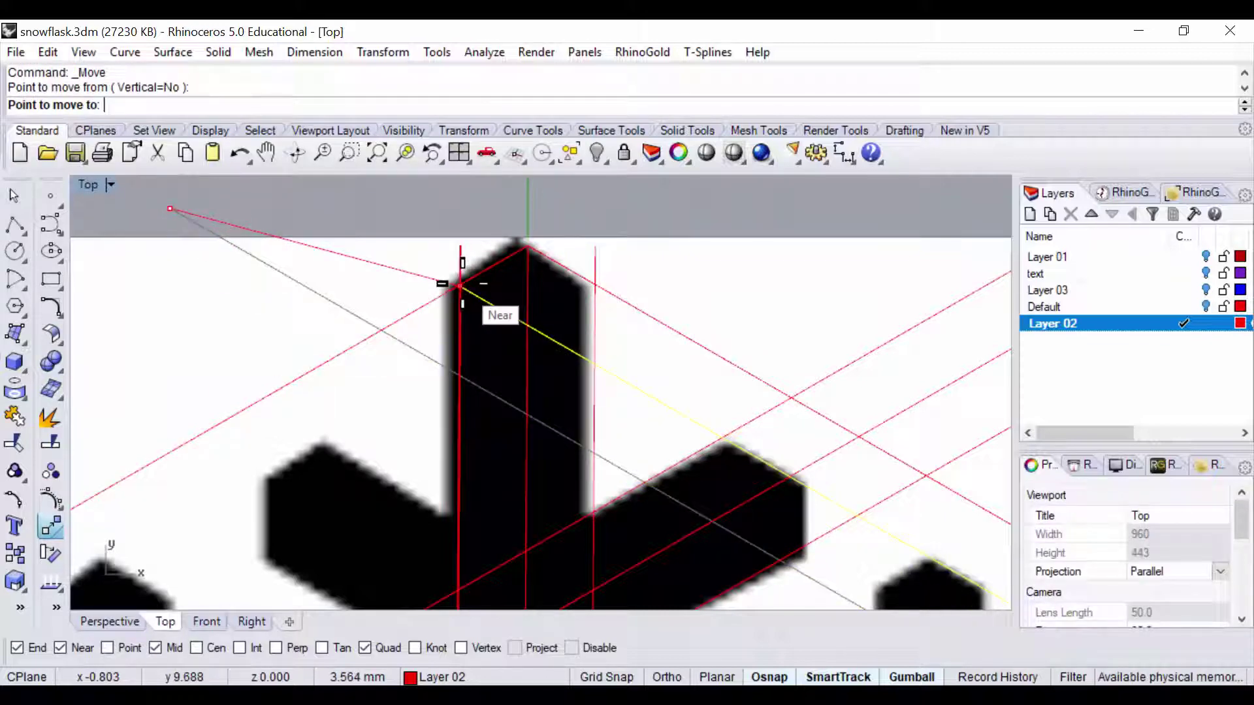
left_click(245, 648)
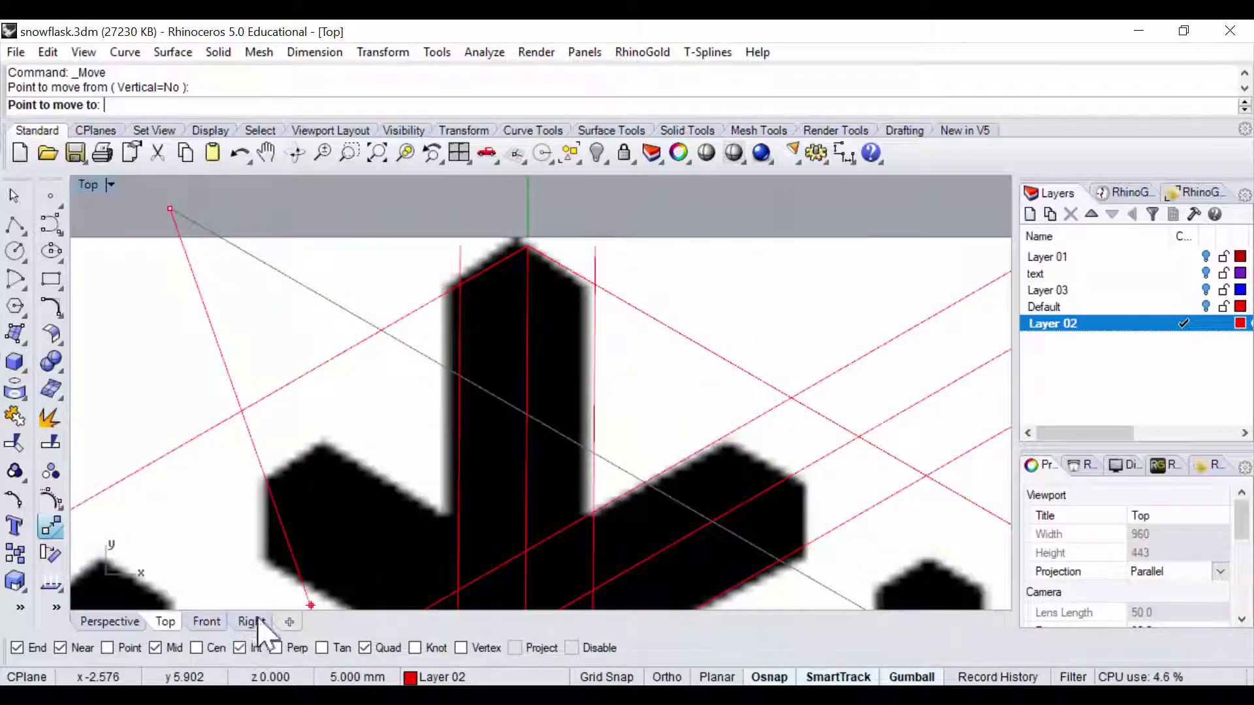
scroll(568, 379, "down", 4)
right_click_drag(533, 360, 437, 291)
right_click(317, 218)
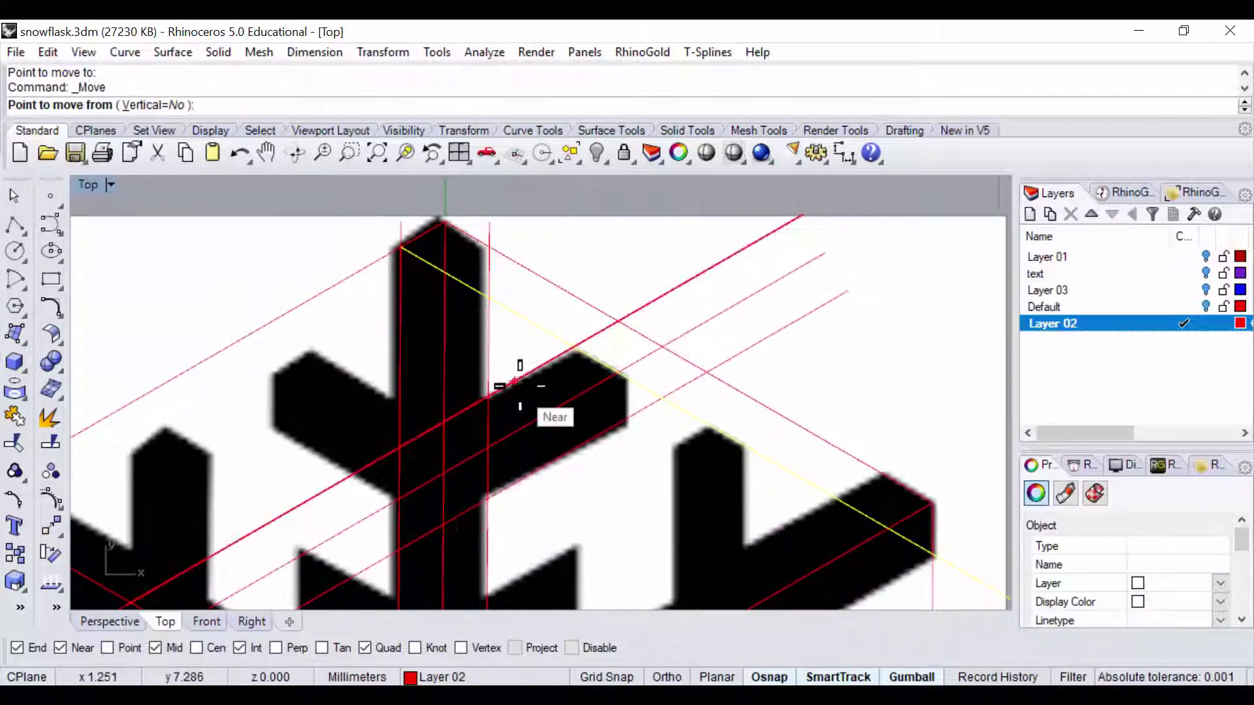
key("Escape")
Step: Draw a vertical line about 1.4 mm long downward from where the right branch's centre line meets the copied falling diagonal
scroll(562, 372, "up", 3)
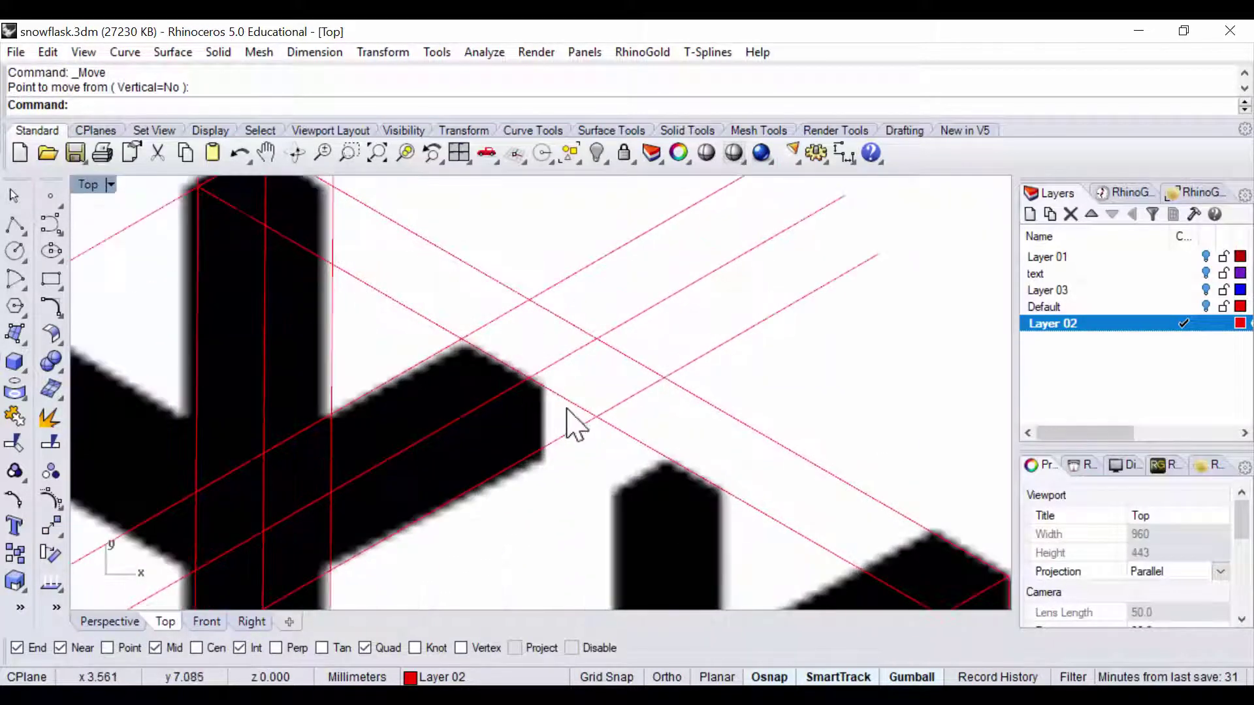
scroll(573, 425, "down", 2)
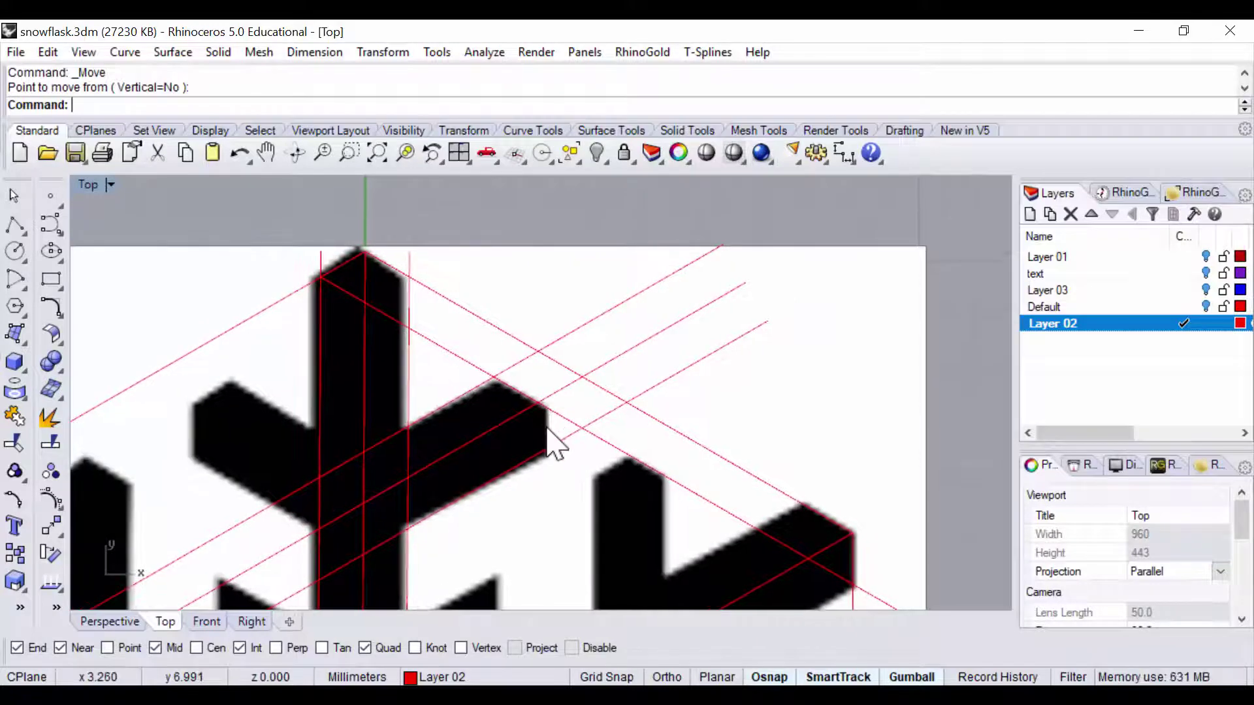
left_click(14, 227)
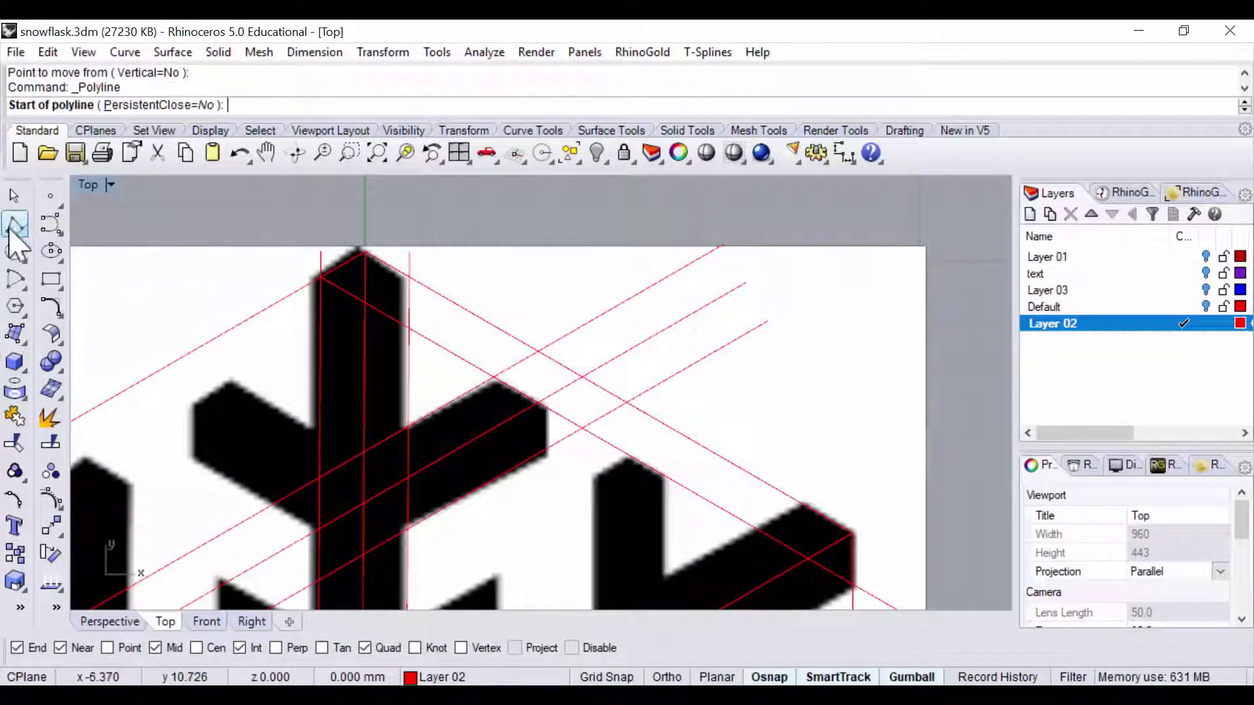
left_click(538, 401)
key("F8")
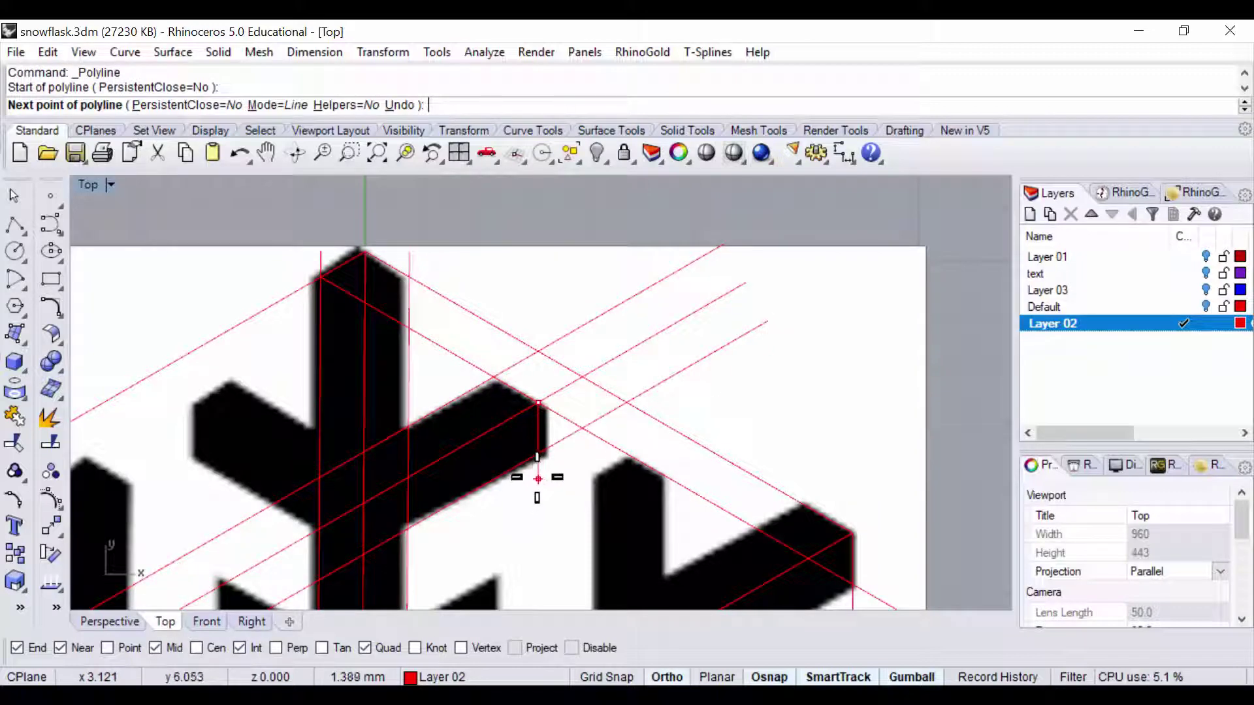
left_click(538, 477)
key("F8")
right_click(552, 489)
Step: Hide the right branch's centre diagonal and the top arm's vertical centre line
scroll(555, 476, "down", 4)
right_click_drag(555, 452, 554, 395)
scroll(559, 412, "down", 2)
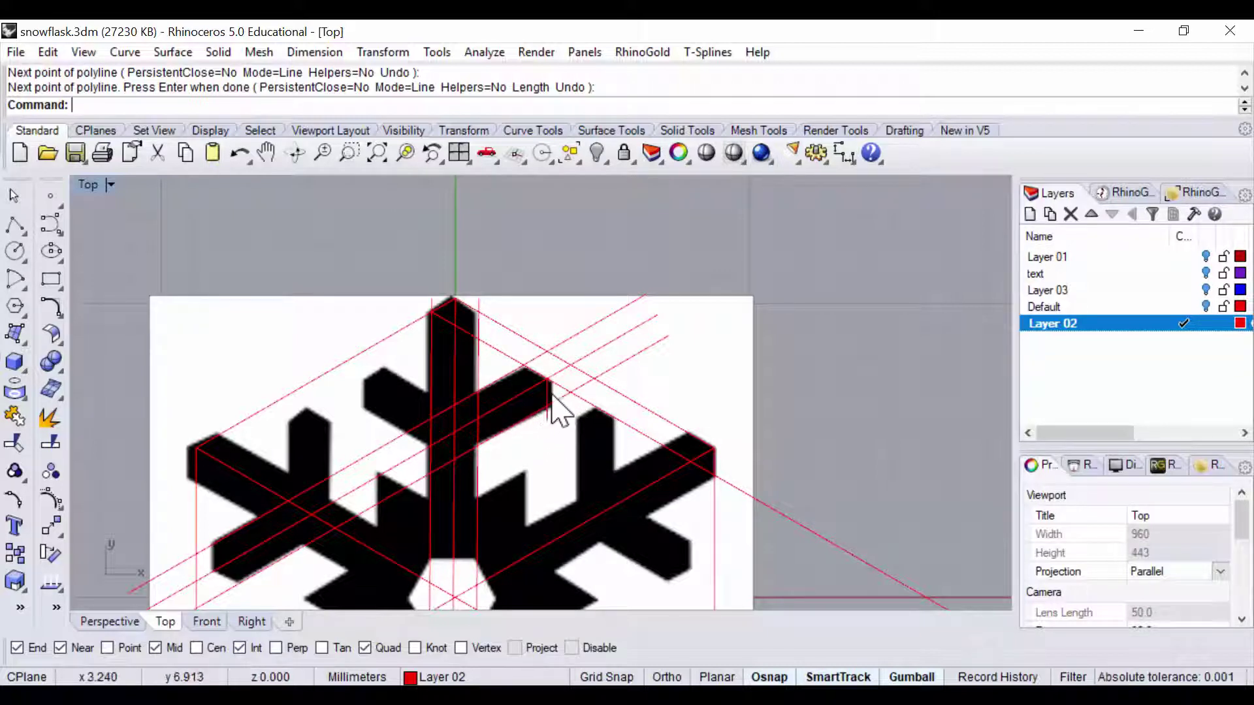
scroll(571, 350, "down", 2)
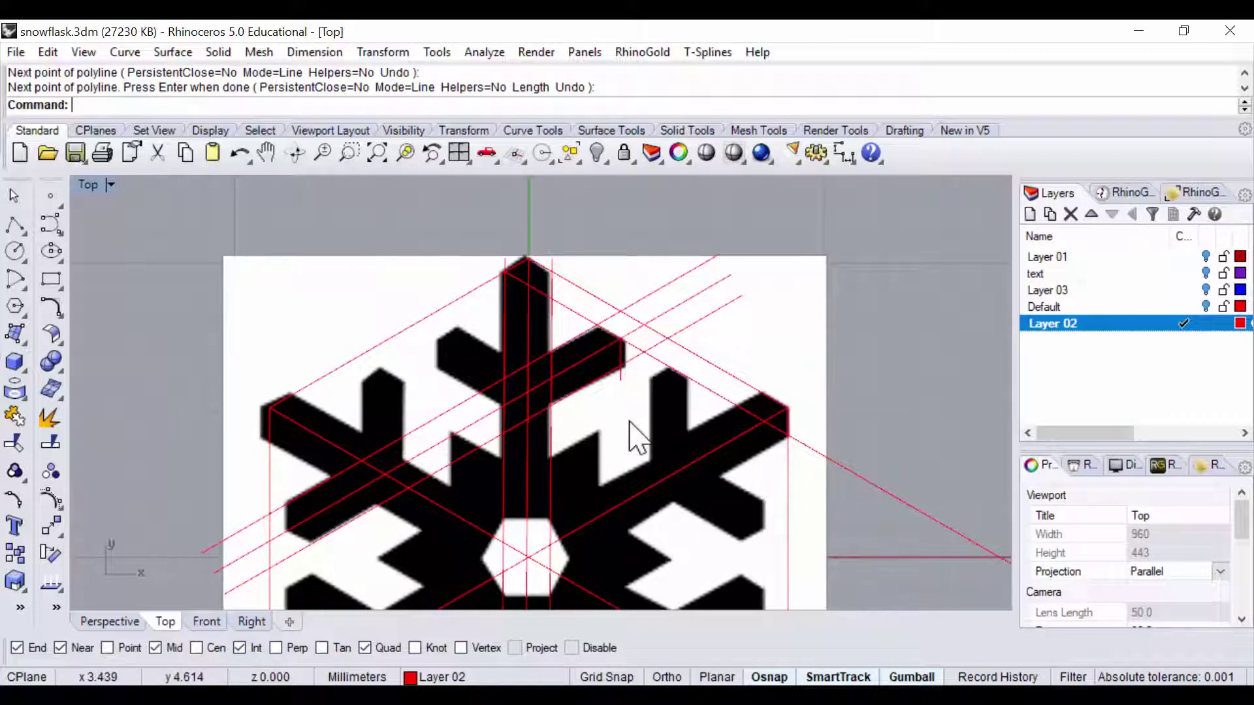
scroll(634, 431, "down", 2)
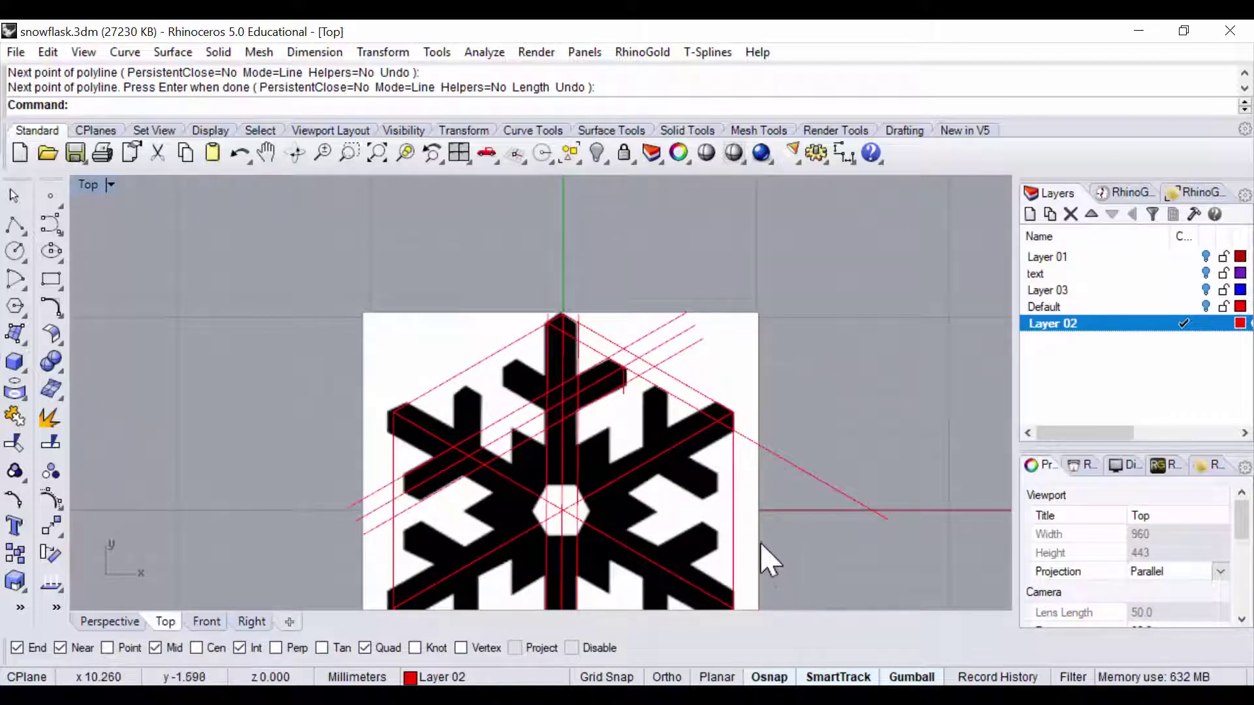
scroll(590, 391, "up", 2)
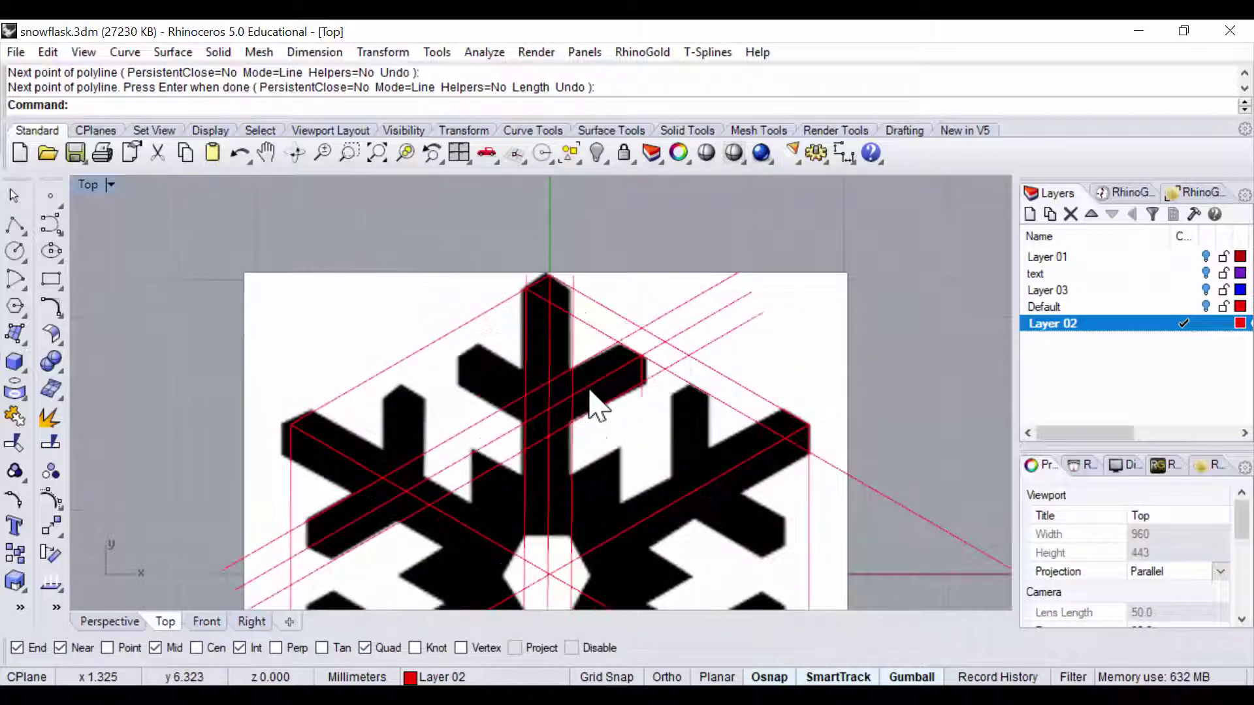
left_click(592, 385)
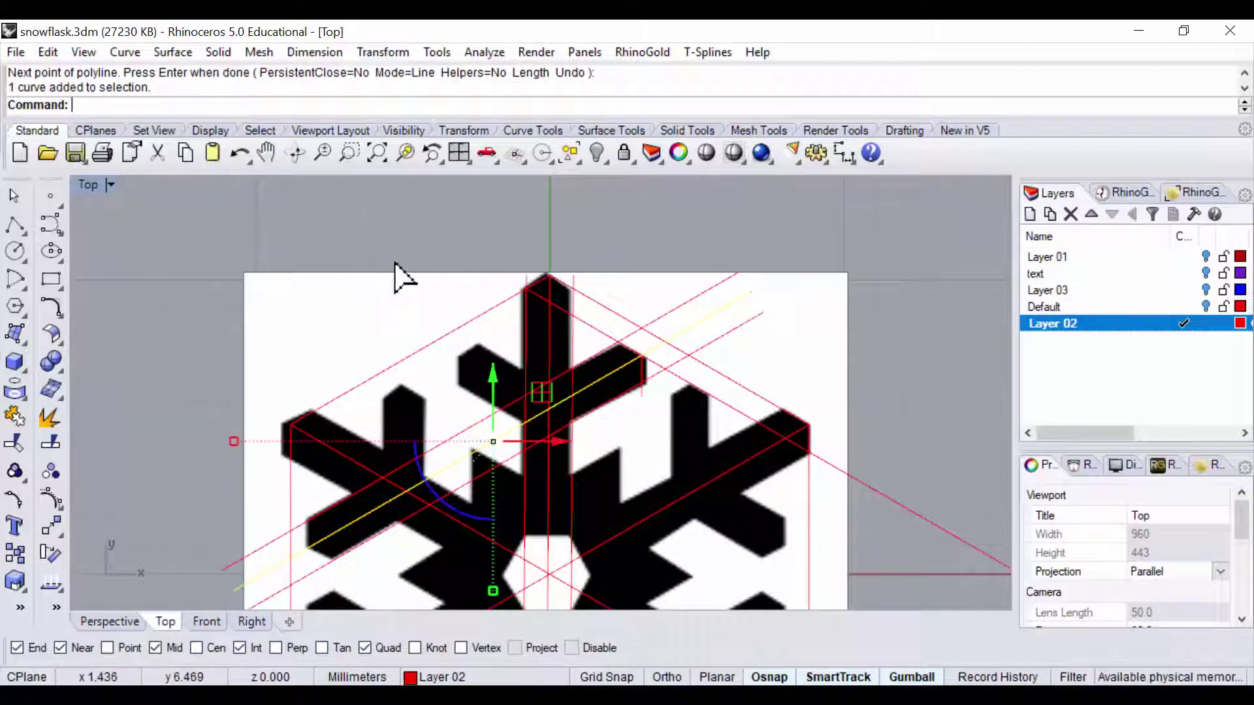
left_click(549, 343, "shift")
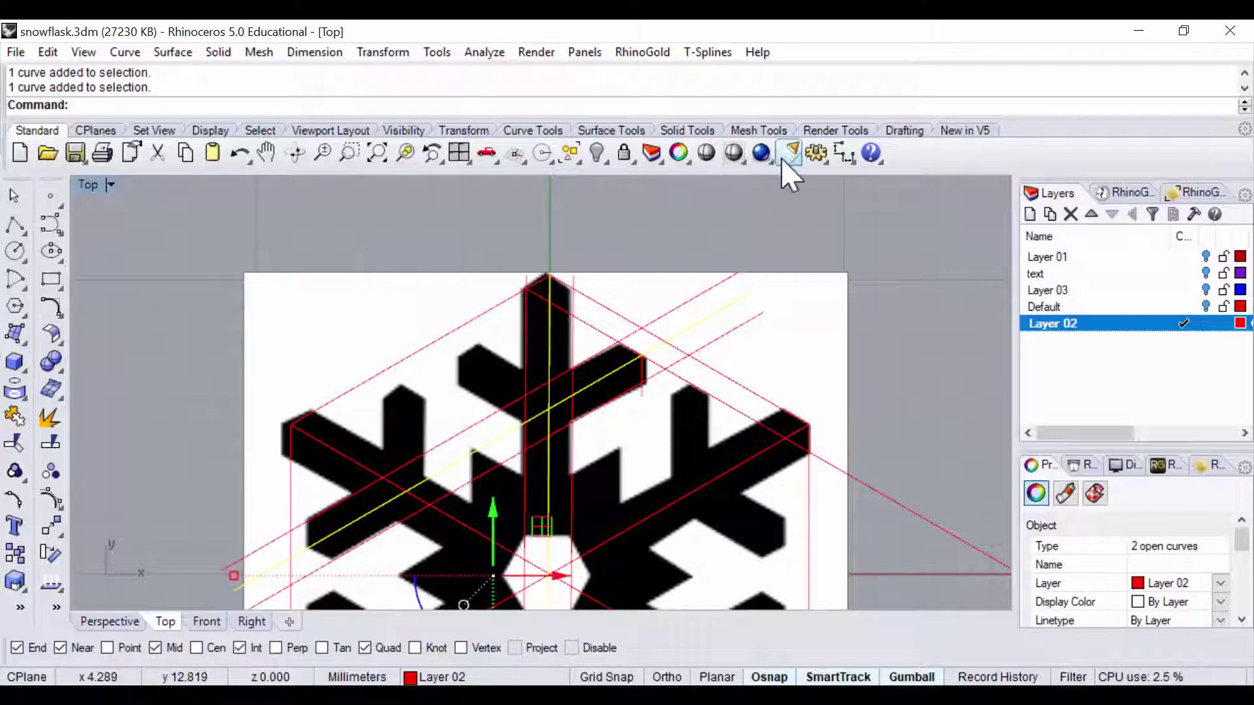
left_click(599, 163)
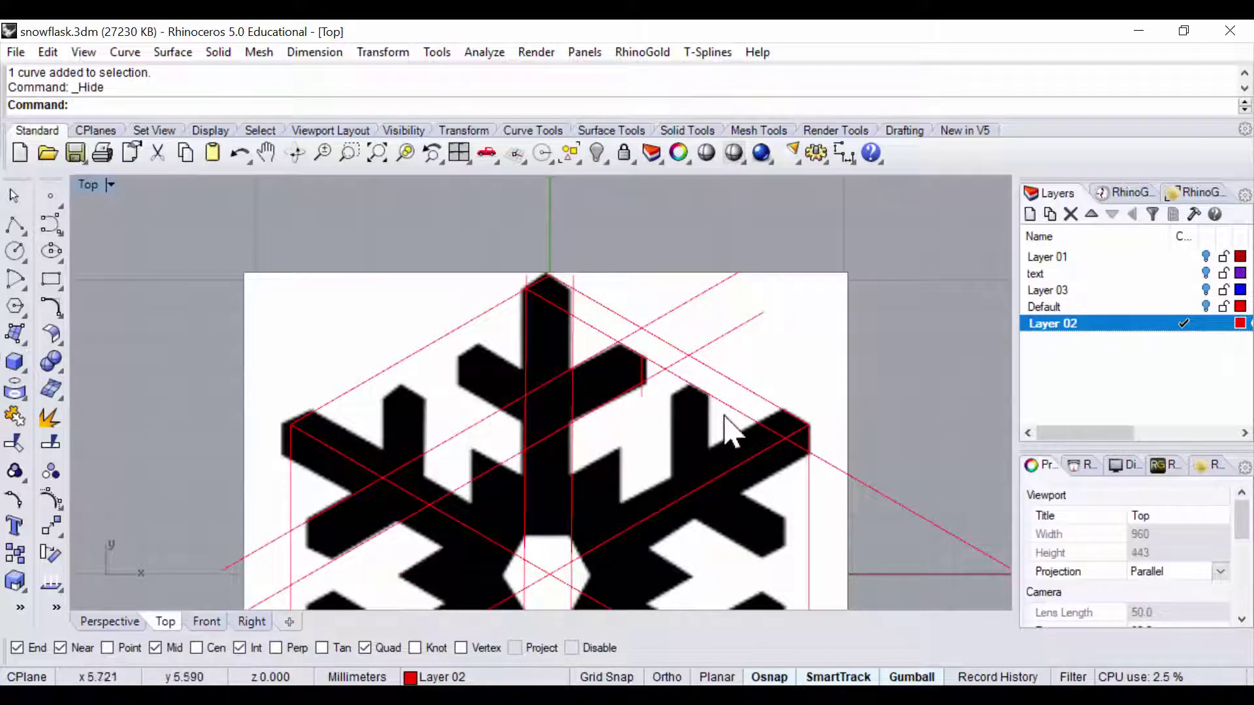
Step: Using all visible curves as cutters, trim the hexagon's upper-right edge between the arm's right side and the branch's upper offset line
scroll(737, 444, "down", 1)
left_click_drag(839, 529, 339, 147)
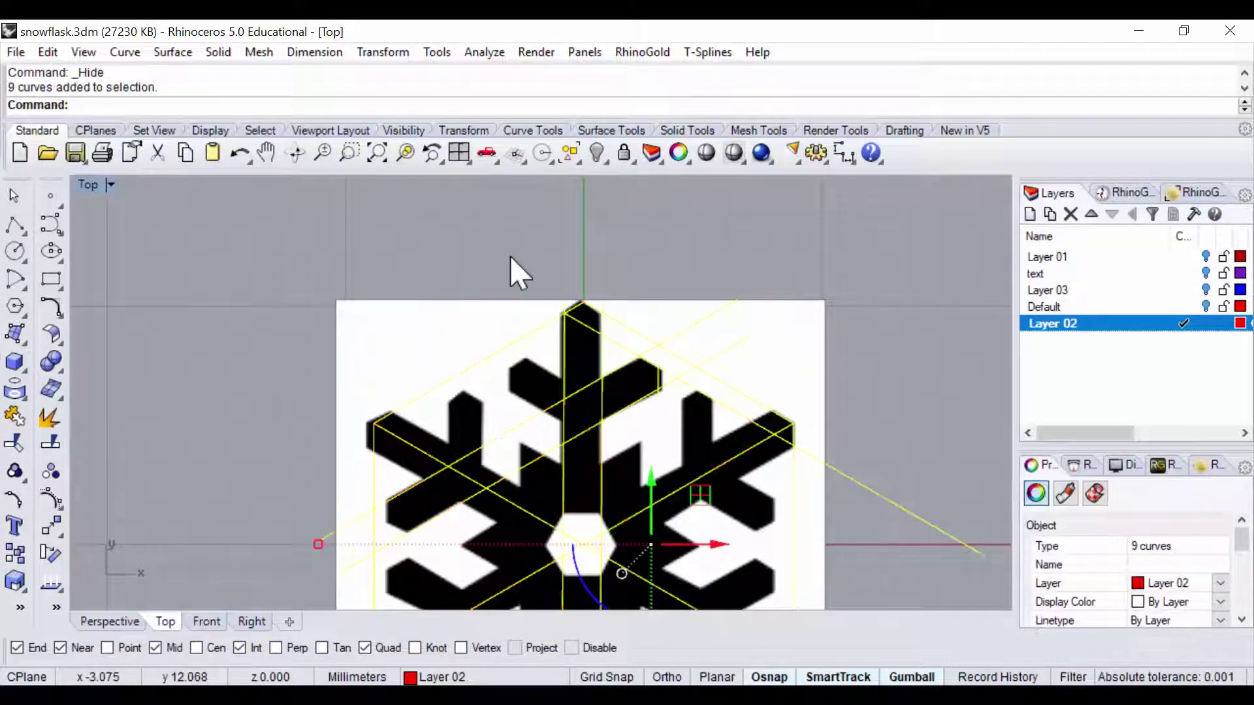
scroll(599, 372, "up", 4)
right_click_drag(568, 356, 444, 346)
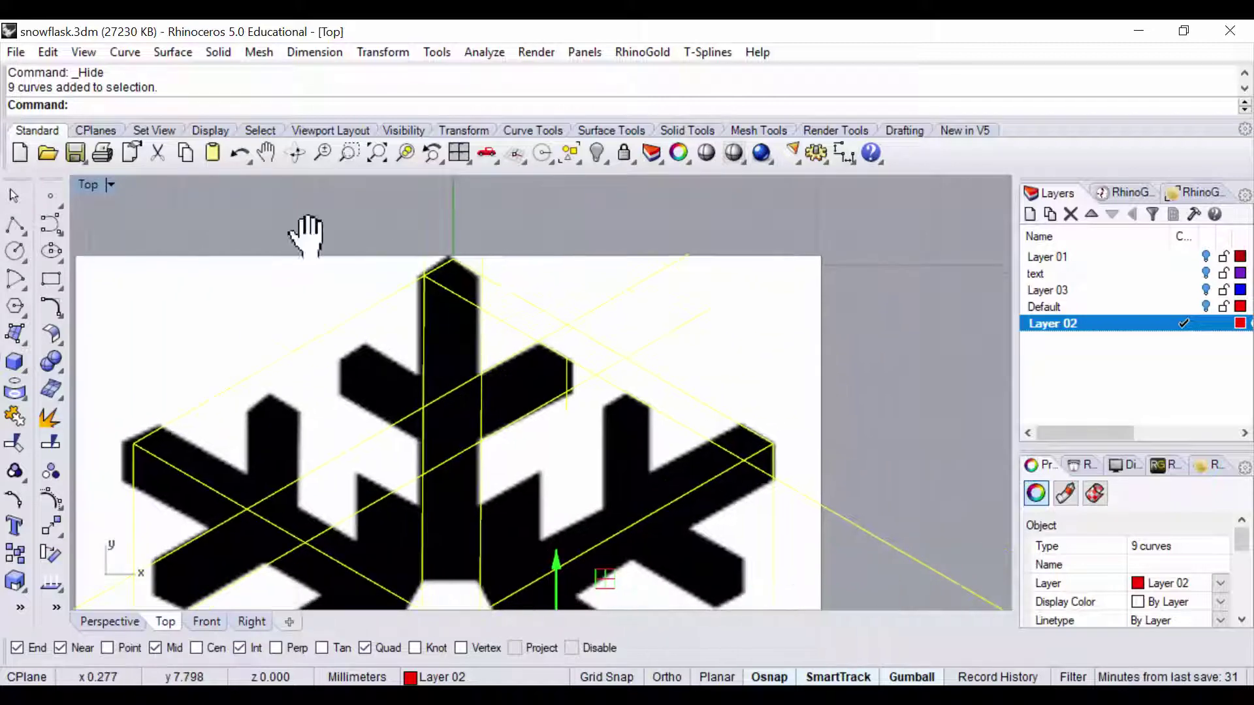
left_click(14, 443)
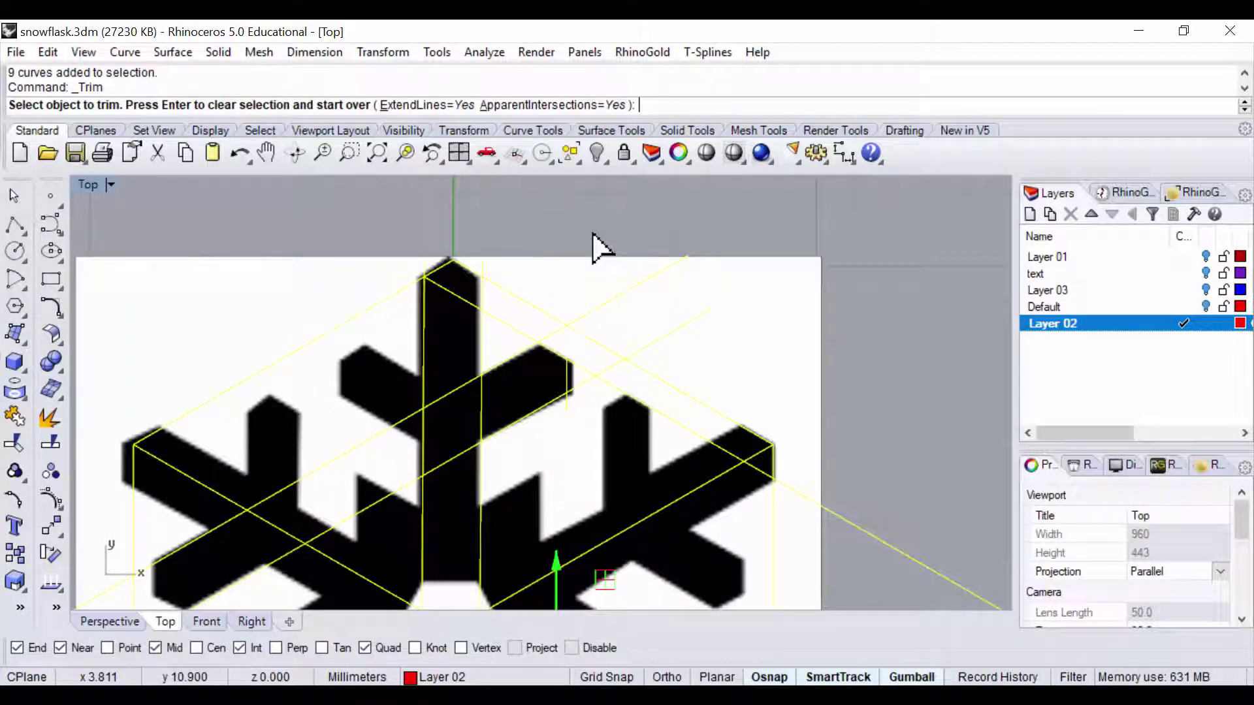
left_click(532, 320)
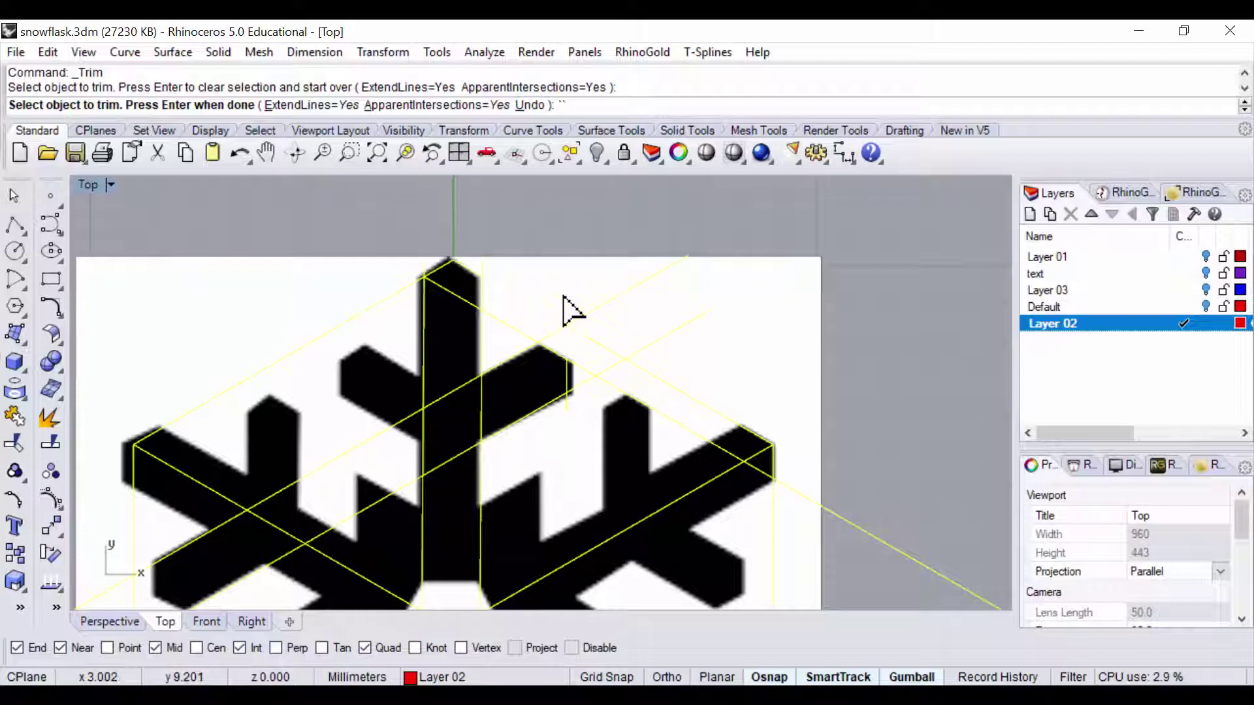
key("Return")
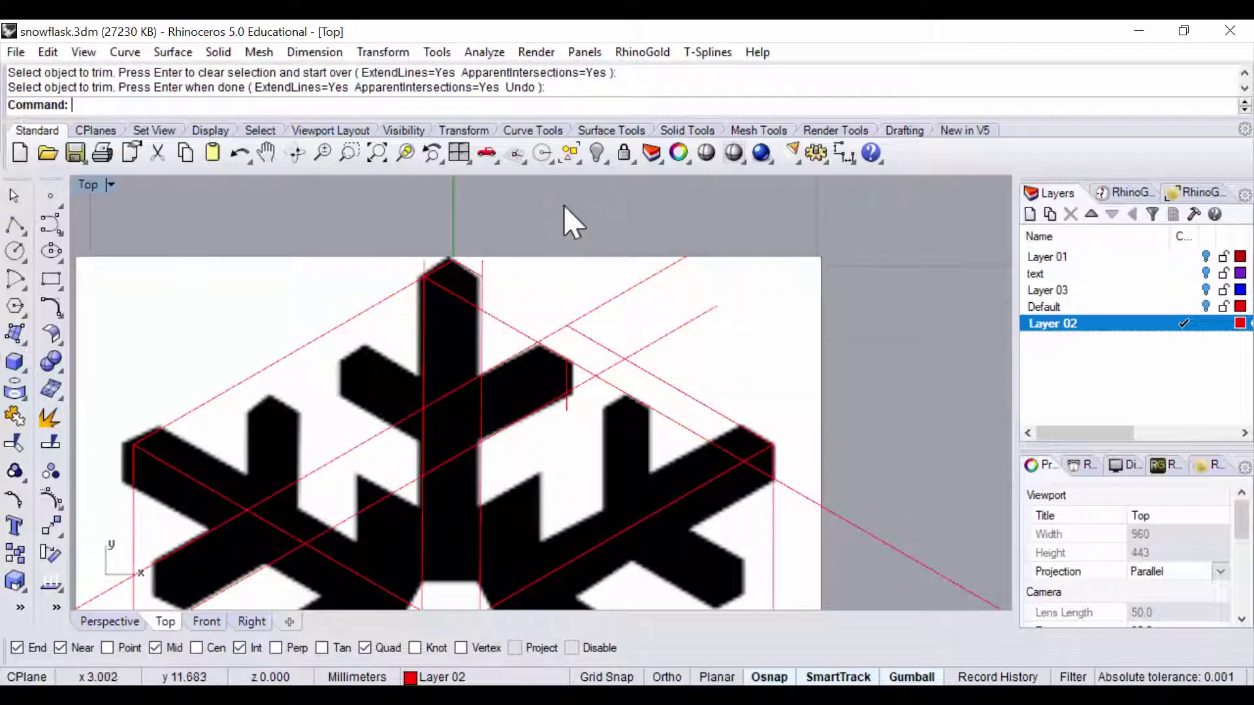
Step: Unlock the reference image and hide it
right_click(625, 153)
left_click(561, 317)
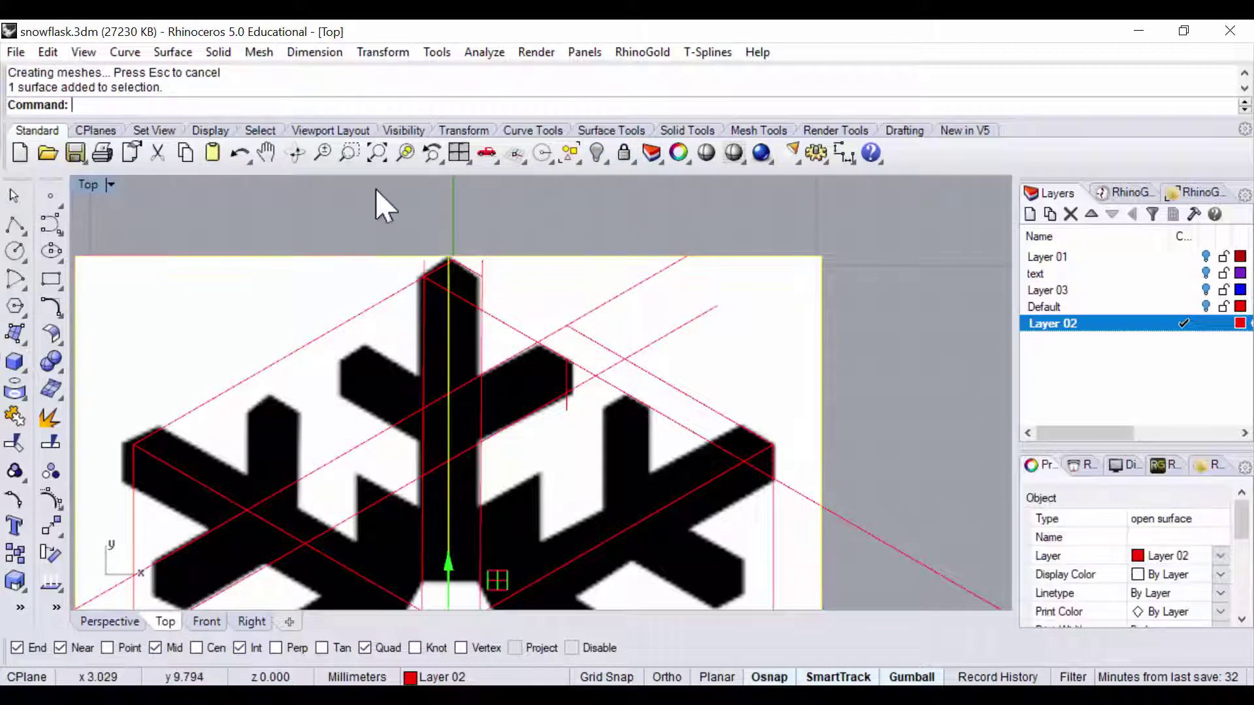
left_click(597, 154)
Step: With all curves as cutters, trim the overhanging lines around the top arm's tip and the right branch's pointed end
scroll(556, 310, "down", 5)
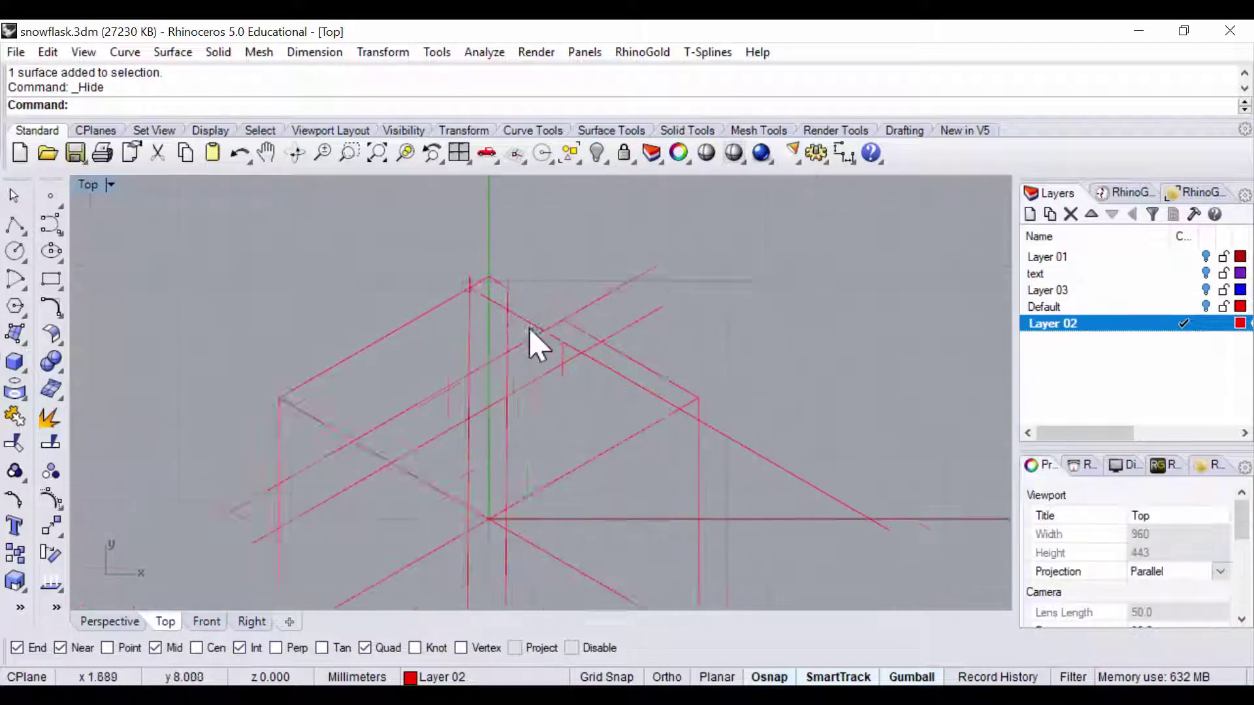
left_click_drag(756, 438, 334, 154)
scroll(593, 292, "up", 8)
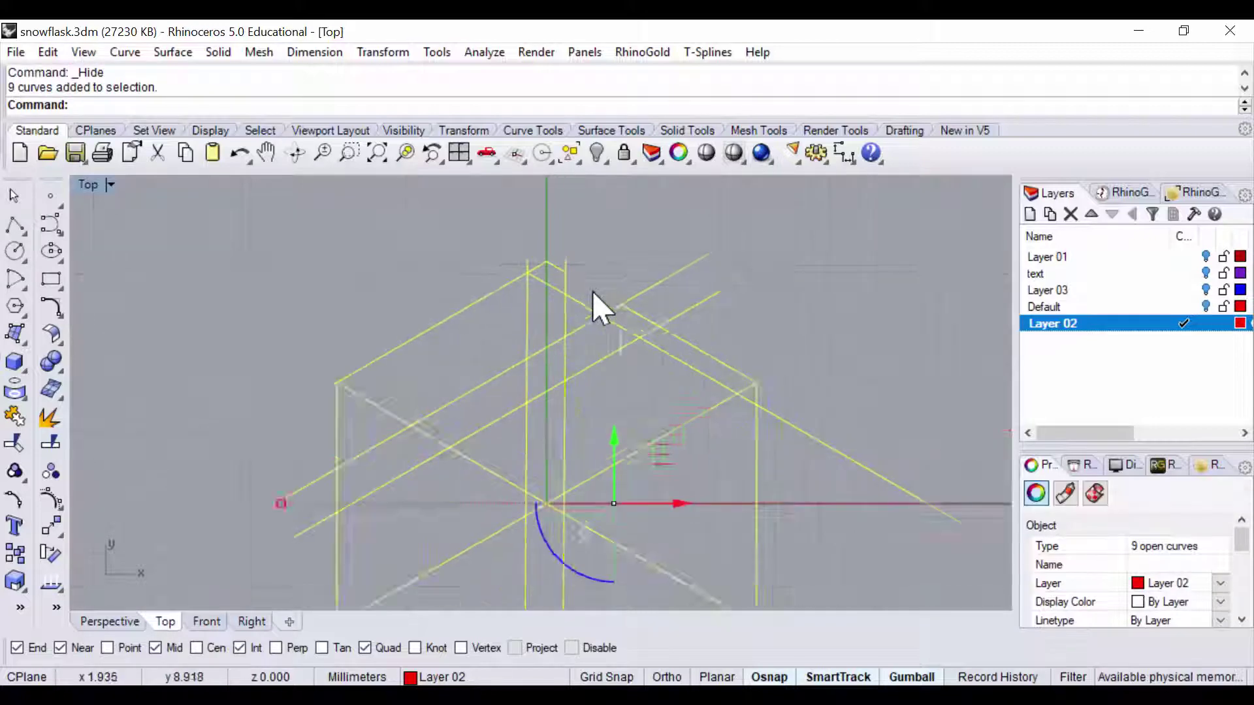
right_click_drag(594, 288, 580, 308)
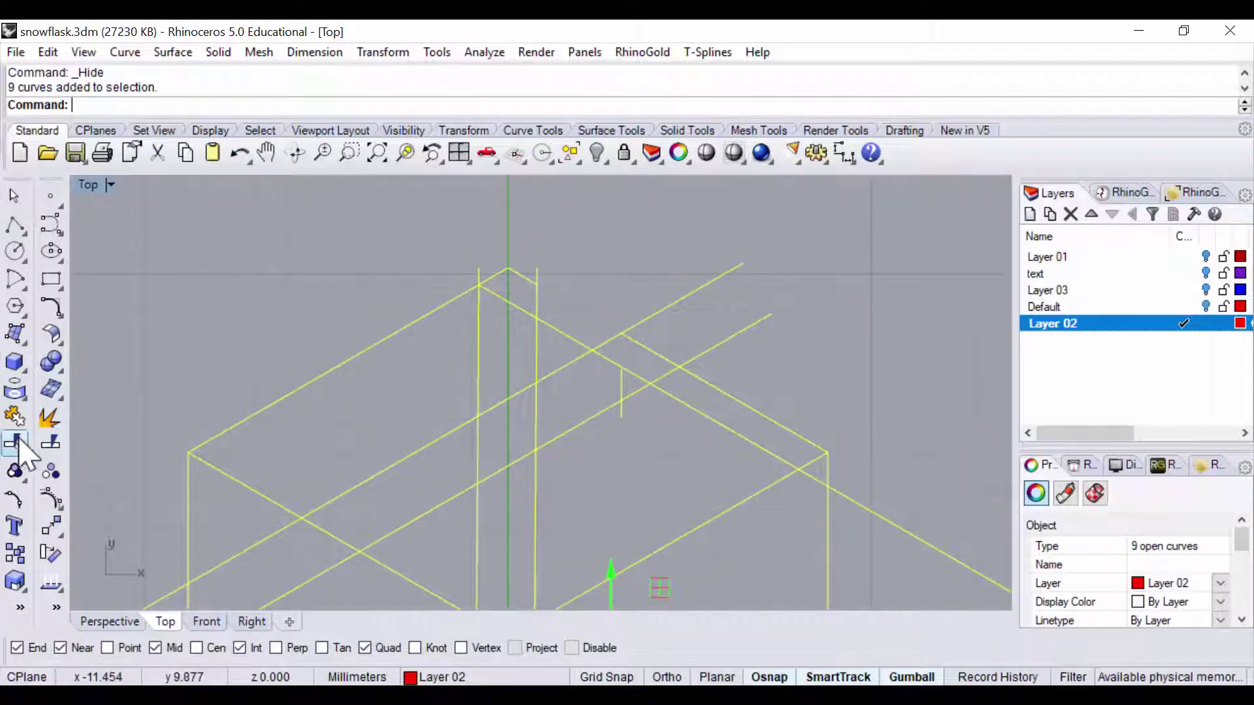
left_click(50, 418)
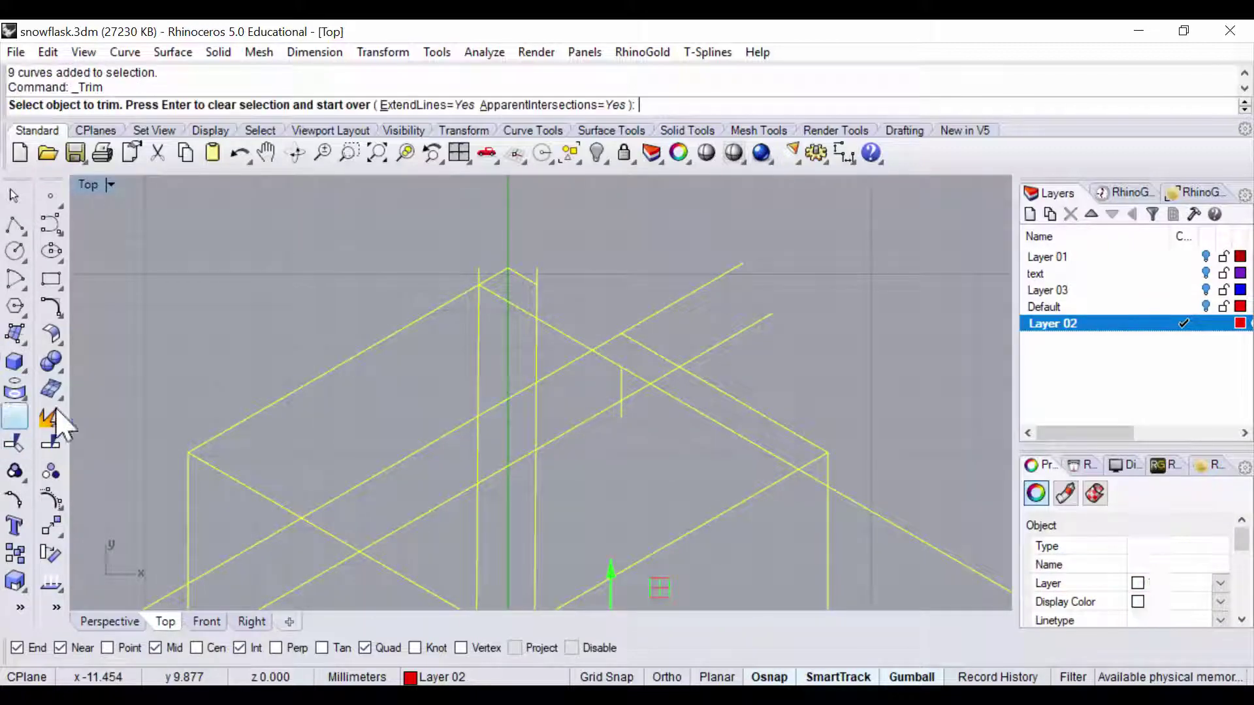
left_click(508, 302)
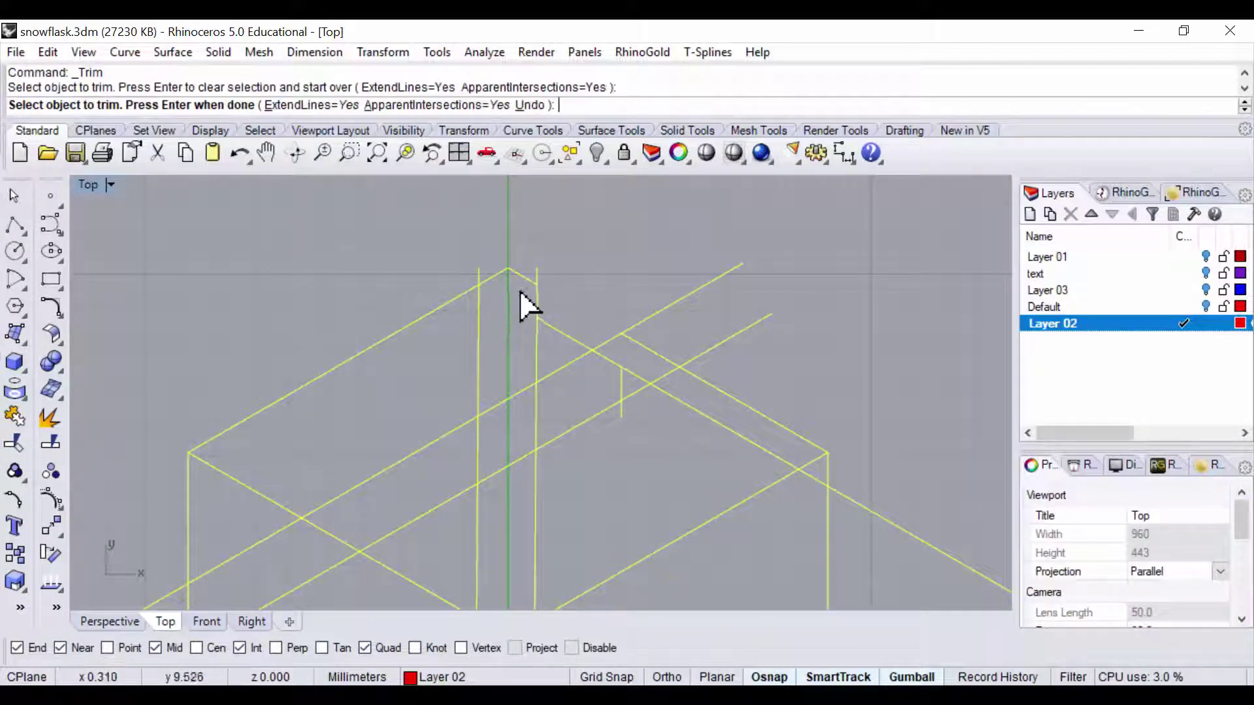
left_click(555, 331)
left_click(615, 339)
left_click(629, 346)
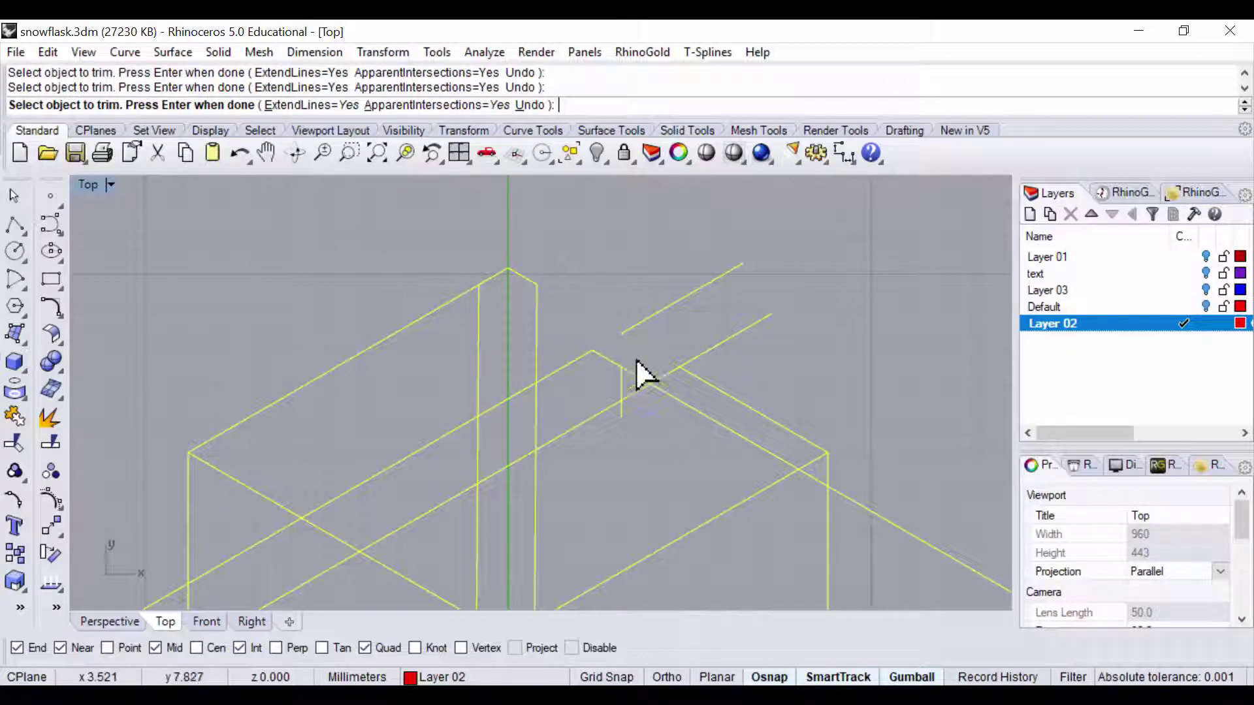
left_click(621, 409)
Step: Trim the branch's upper line inside the top arm and the arm's right side between the two branch lines
scroll(615, 426, "down", 2)
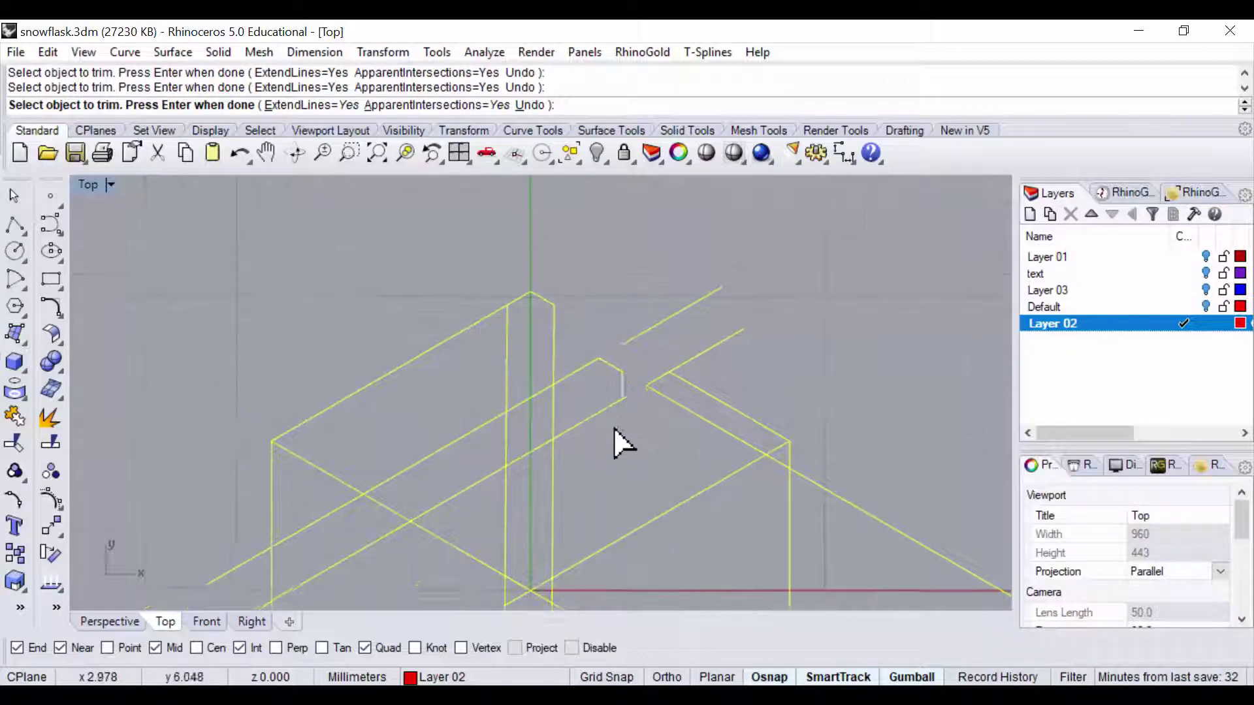
right_click_drag(565, 400, 613, 331)
scroll(613, 329, "up", 2)
left_click(600, 344)
left_click(585, 320)
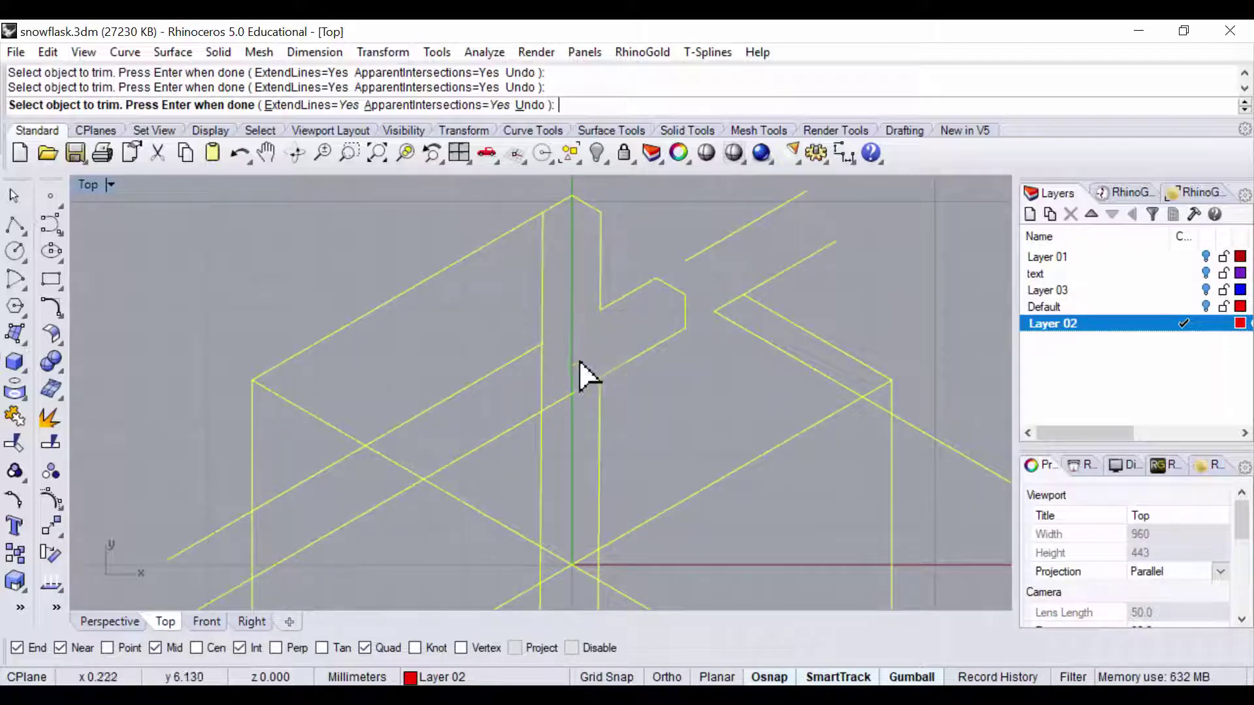
Step: Trim the hexagon's upper-left edge beside the arm and the branch line remnants between the arm and the left diagonal
scroll(704, 341, "down", 2)
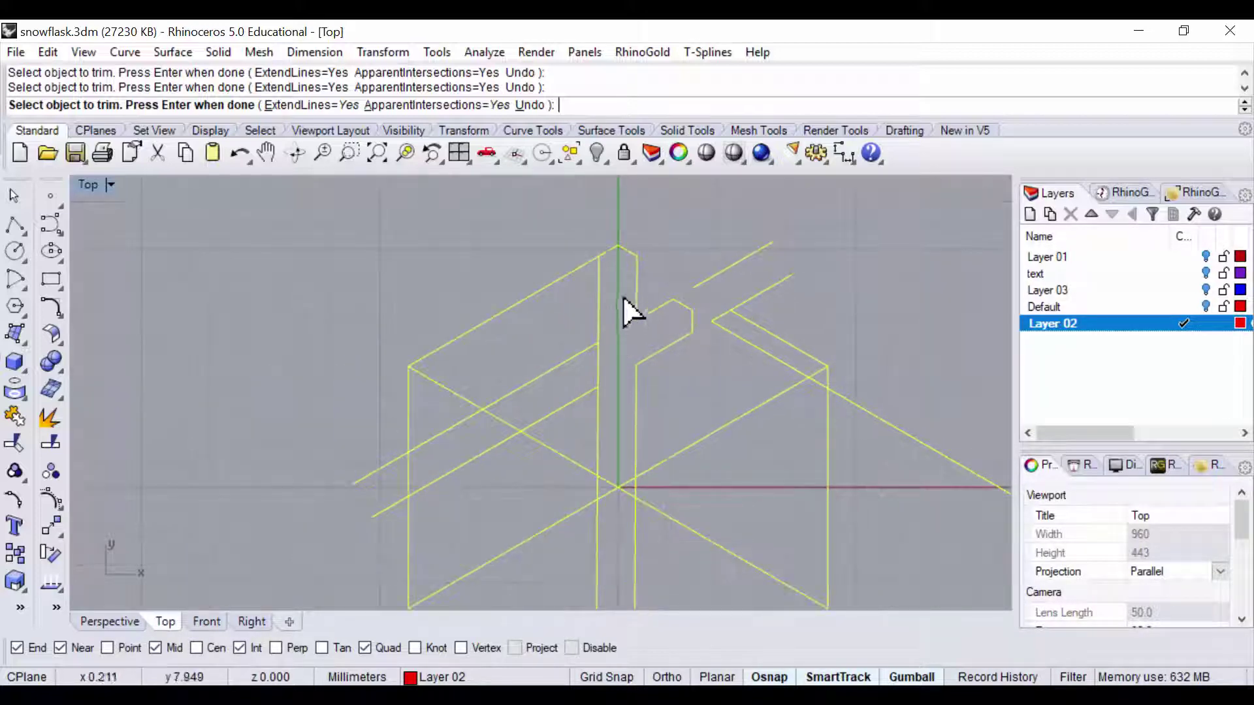
left_click(567, 274)
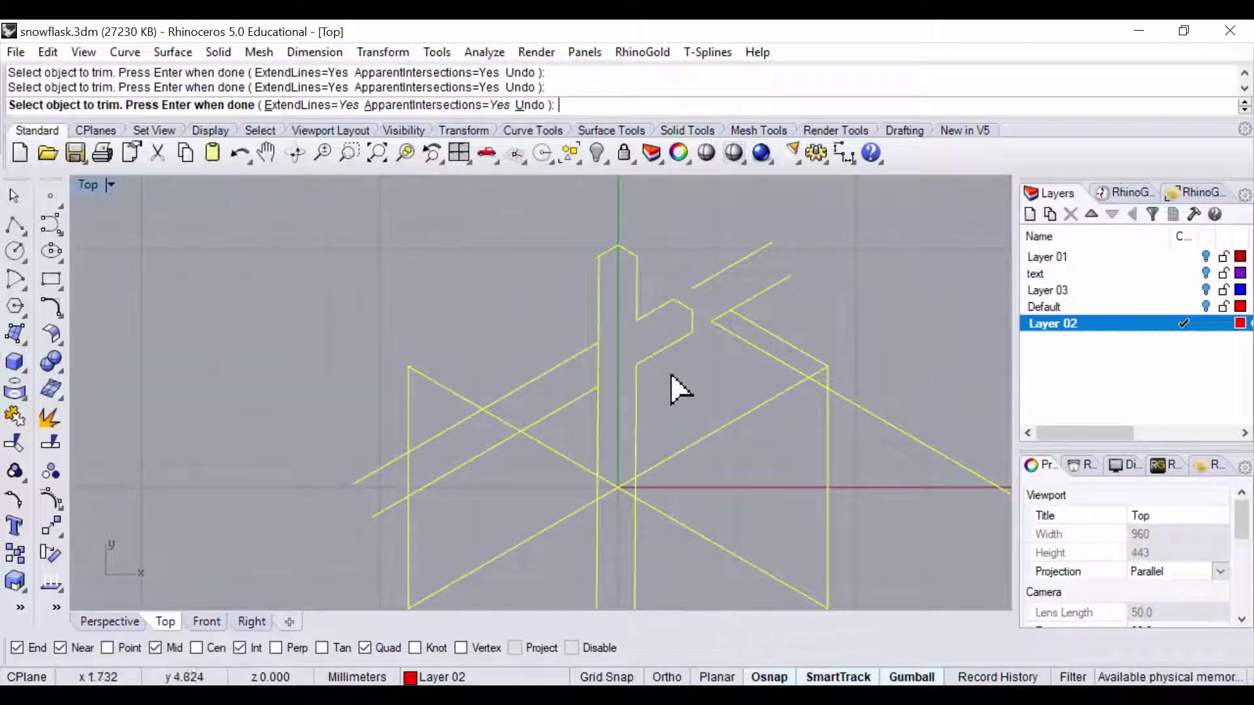
left_click(581, 360)
left_click(581, 398)
key("Return")
key("Escape")
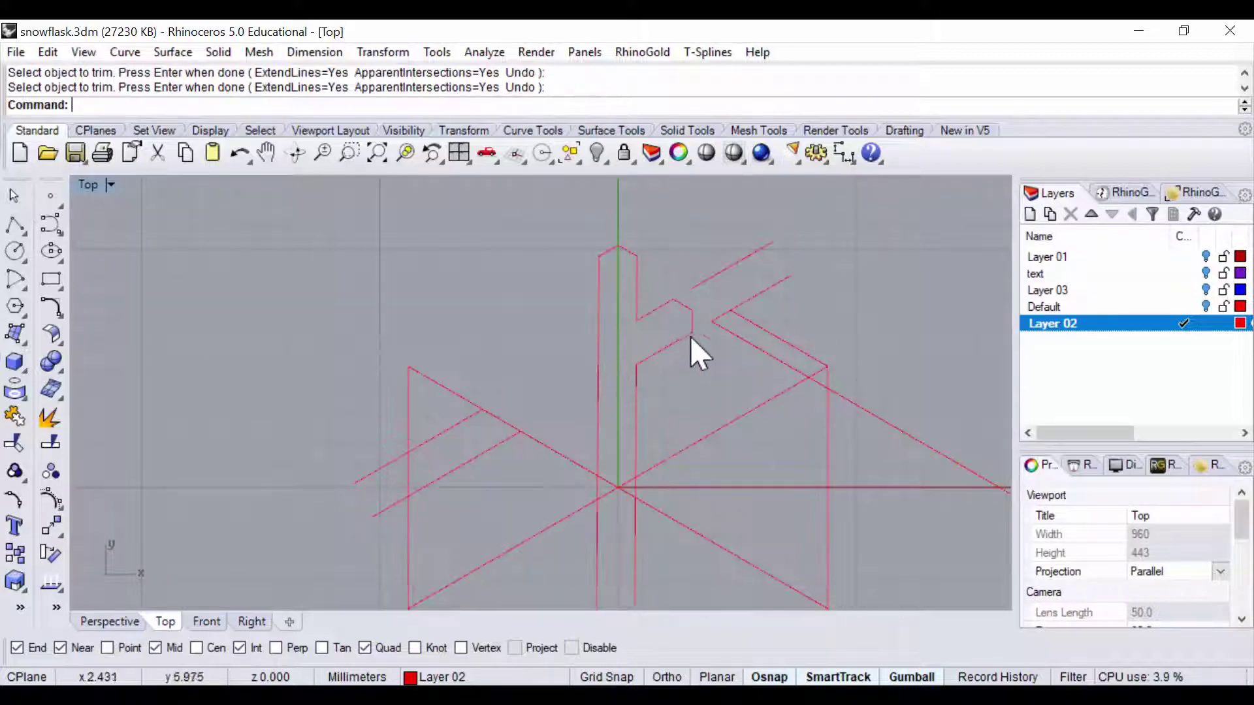
Step: With the arm's two sides and both diagonals as cutters, trim all their portions extending below the centre point
right_click_drag(815, 322, 782, 307)
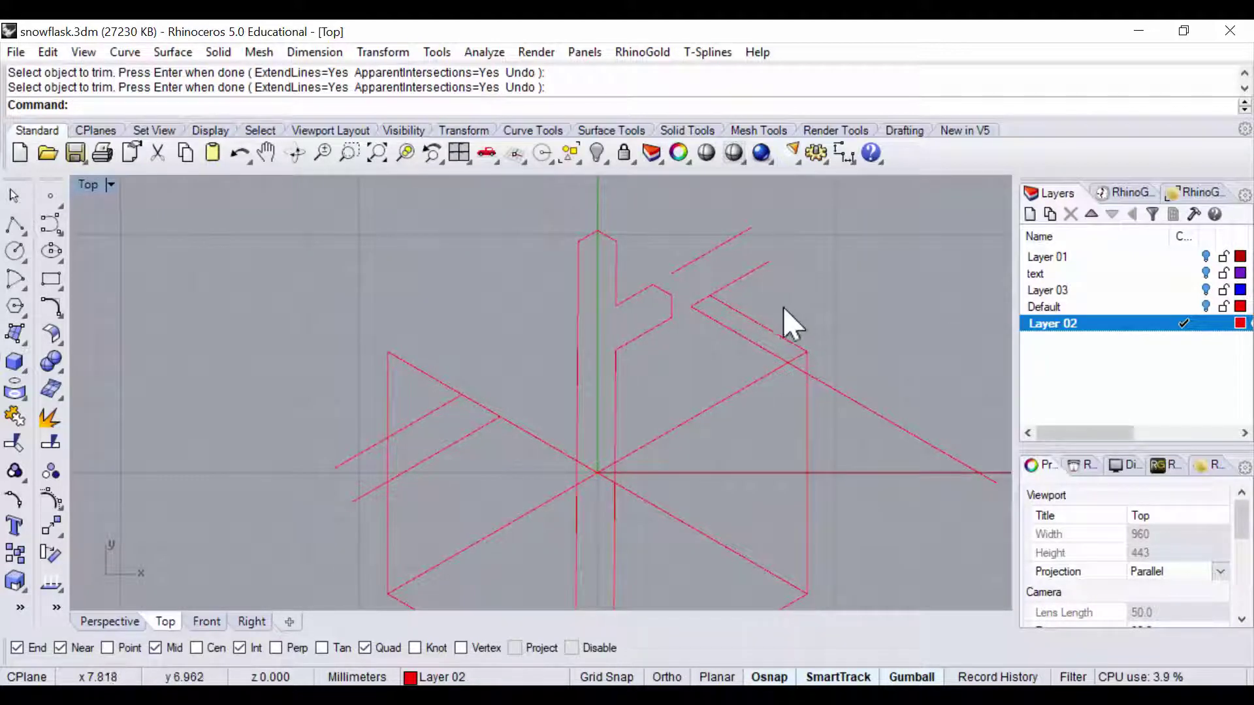
scroll(676, 430, "up", 1)
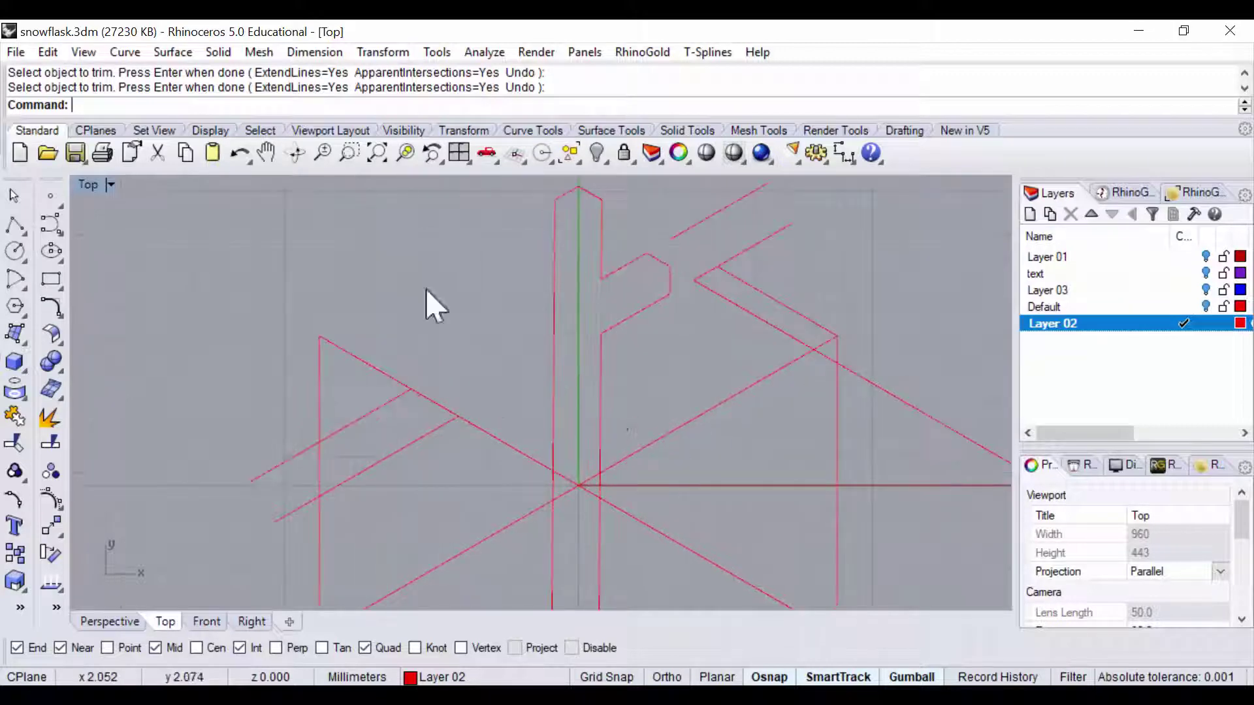
left_click_drag(621, 382, 540, 413)
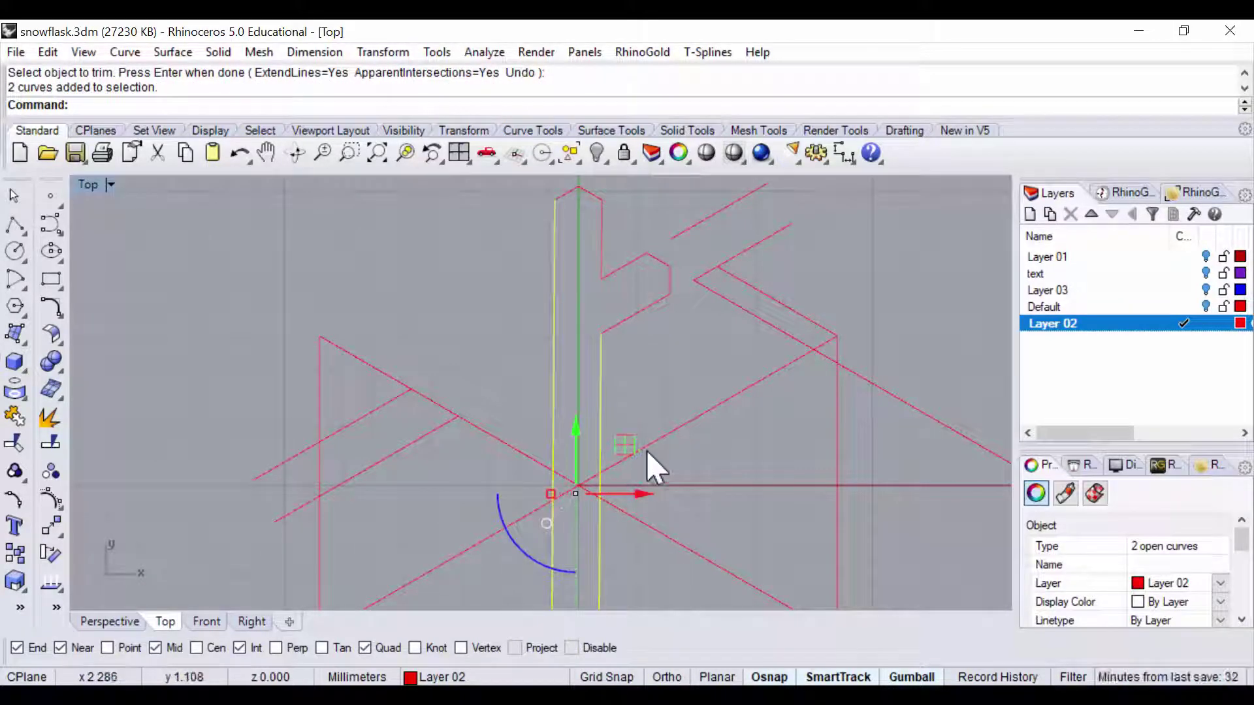
left_click(430, 334)
left_click_drag(706, 487, 494, 448)
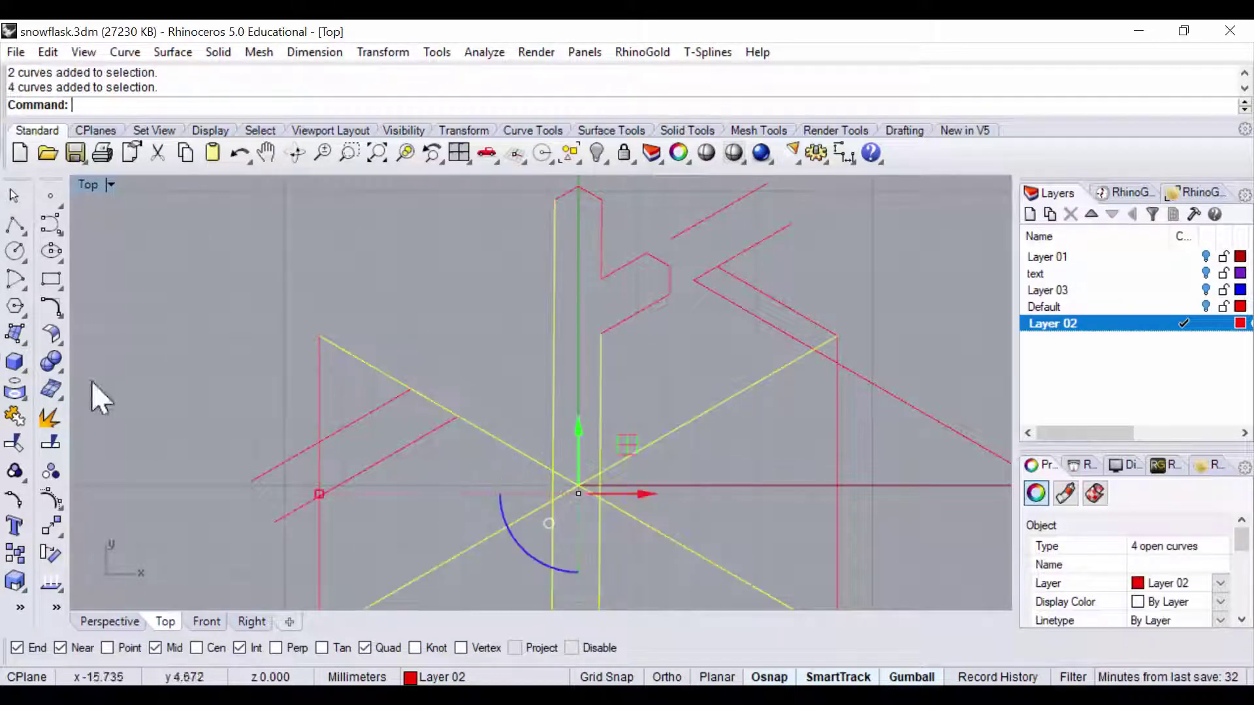
left_click(14, 444)
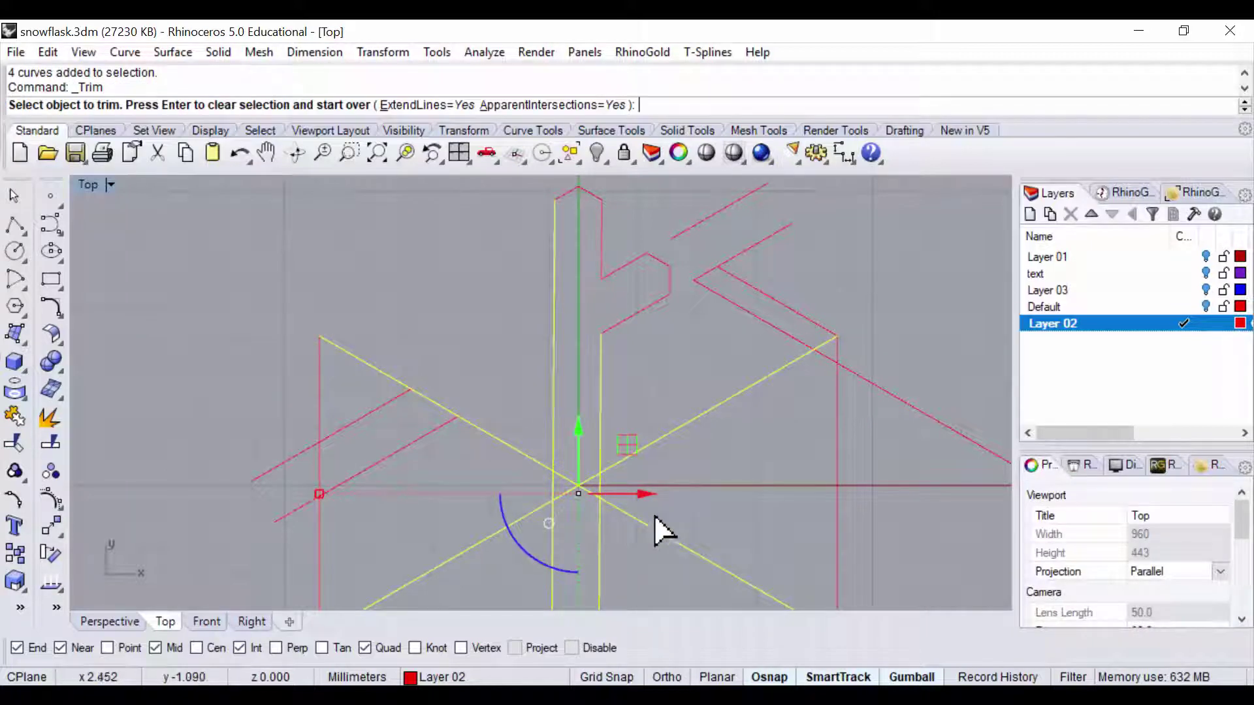
left_click_drag(654, 516, 496, 505)
left_click(595, 482)
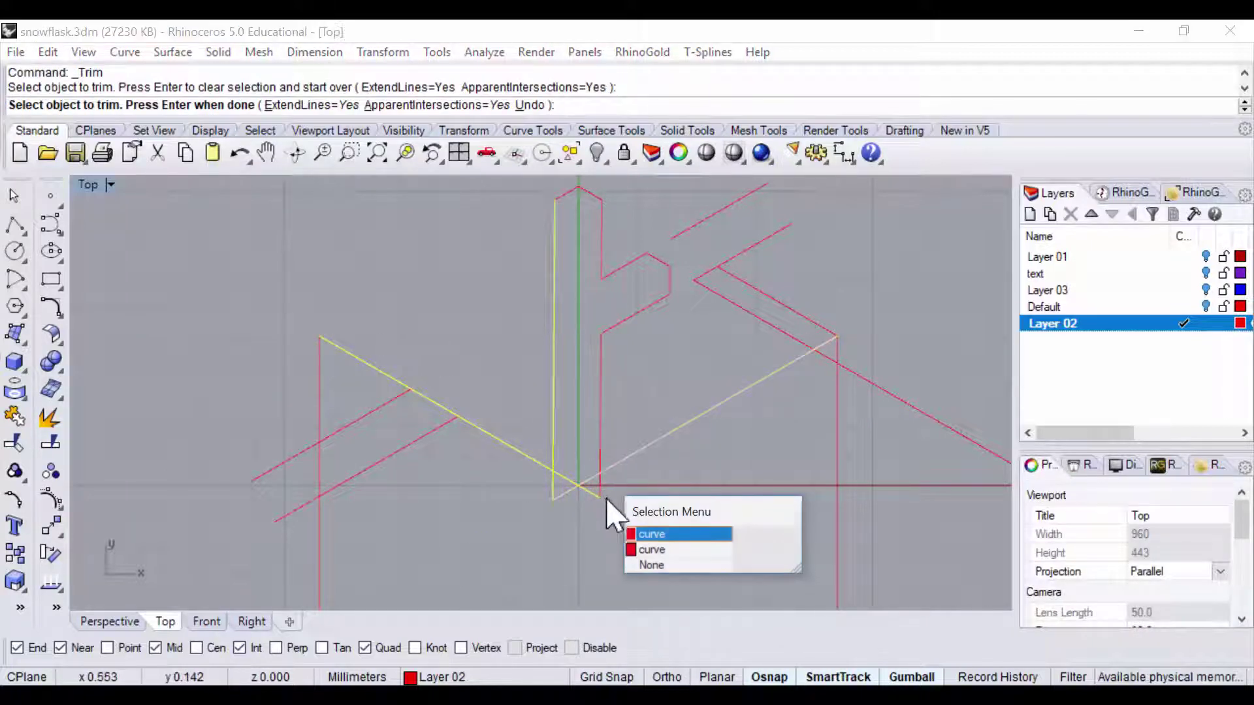
left_click(596, 496)
left_click(563, 494)
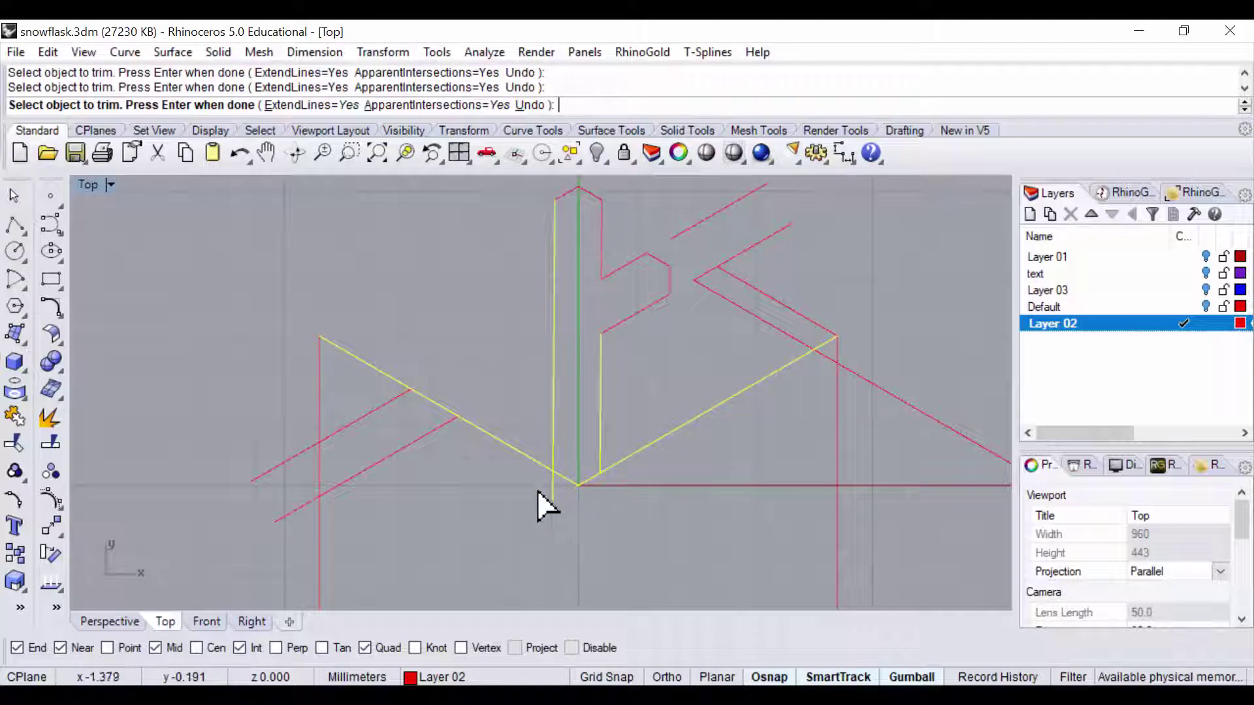
Step: Trim both diagonals outside the arm's sides, leaving only short segments that meet at the centre
left_click(544, 466)
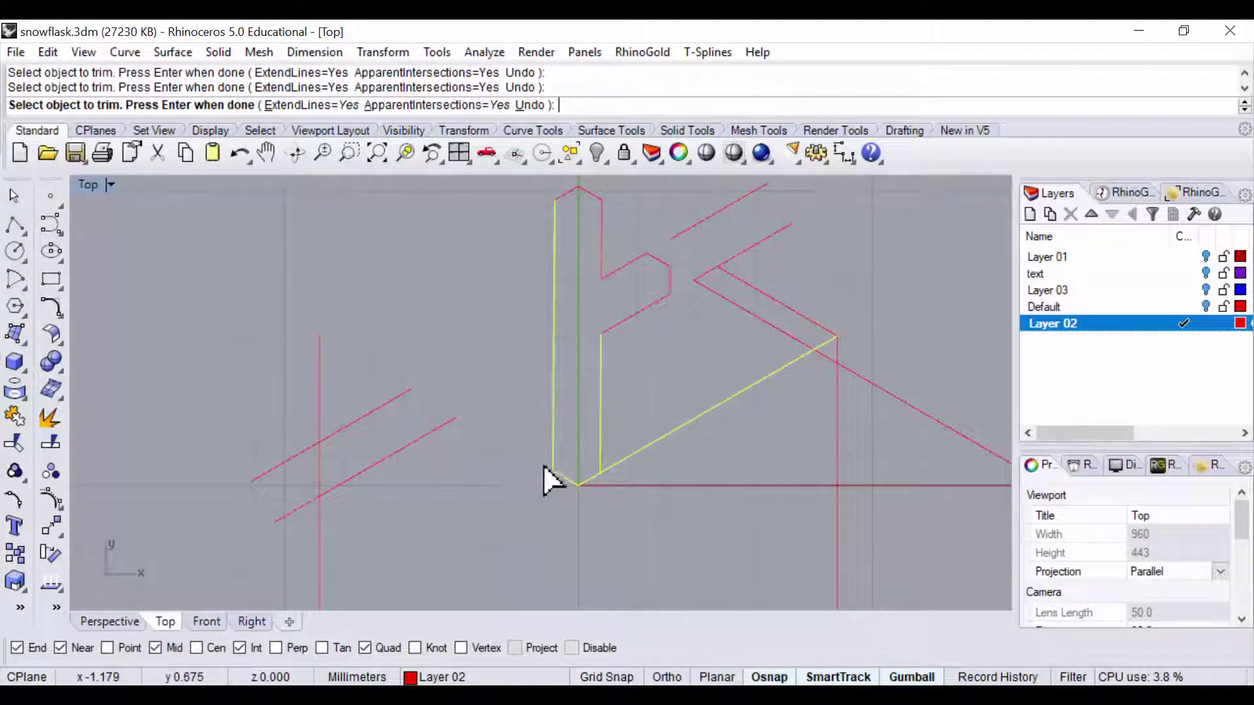
left_click(608, 467)
scroll(704, 331, "down", 2)
right_click_drag(705, 360, 710, 420)
right_click(721, 399)
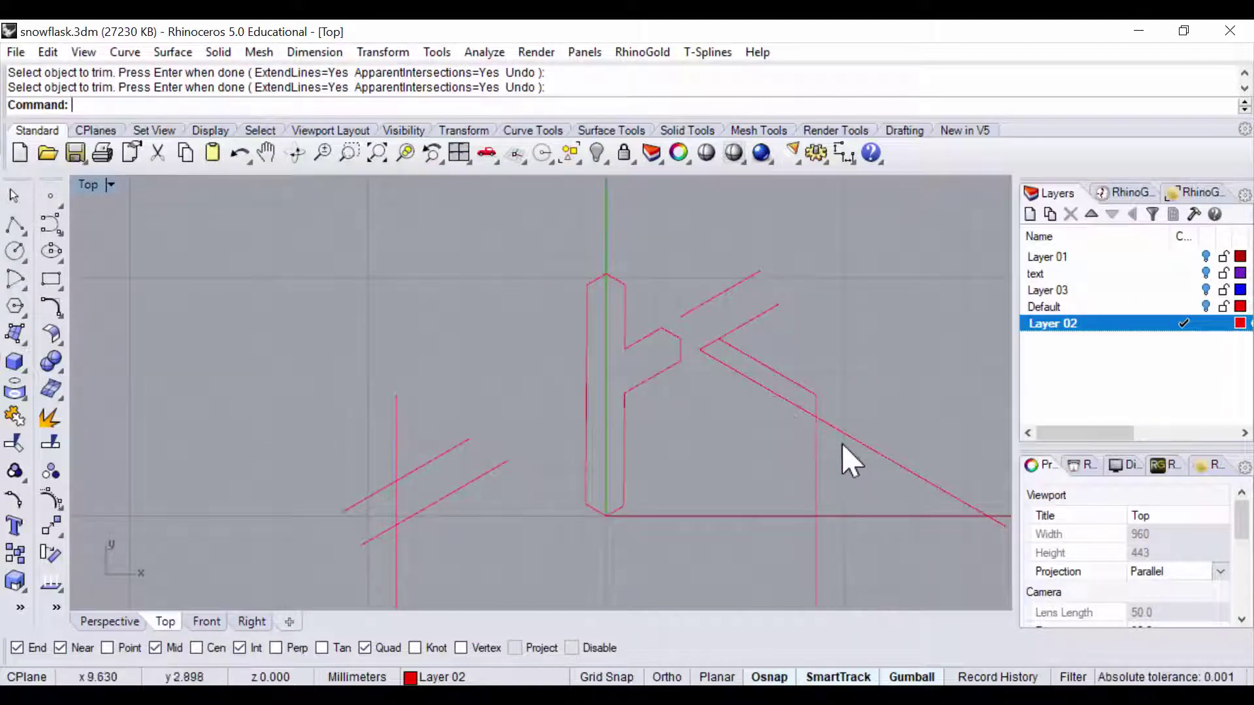
Step: Delete the leftover guide curves on both sides of the arm and the two short slanted lines at its base
left_click(757, 265)
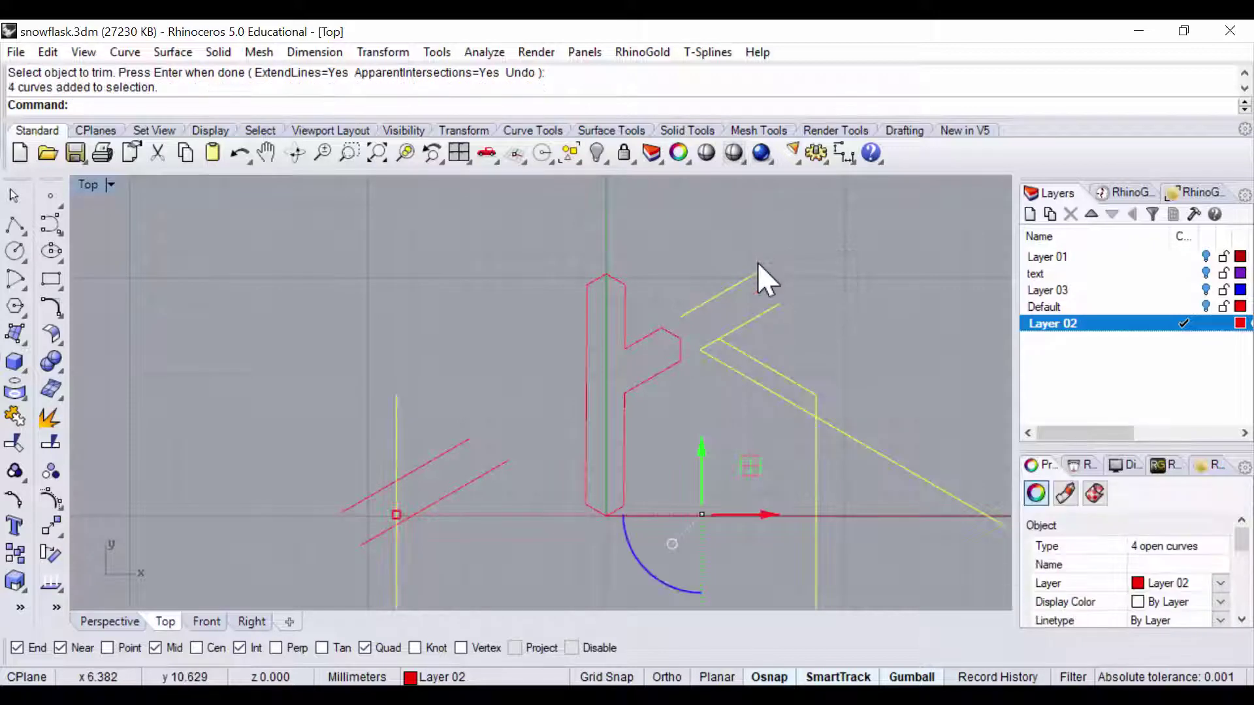
key("Delete")
left_click_drag(515, 519, 445, 426)
key("Delete")
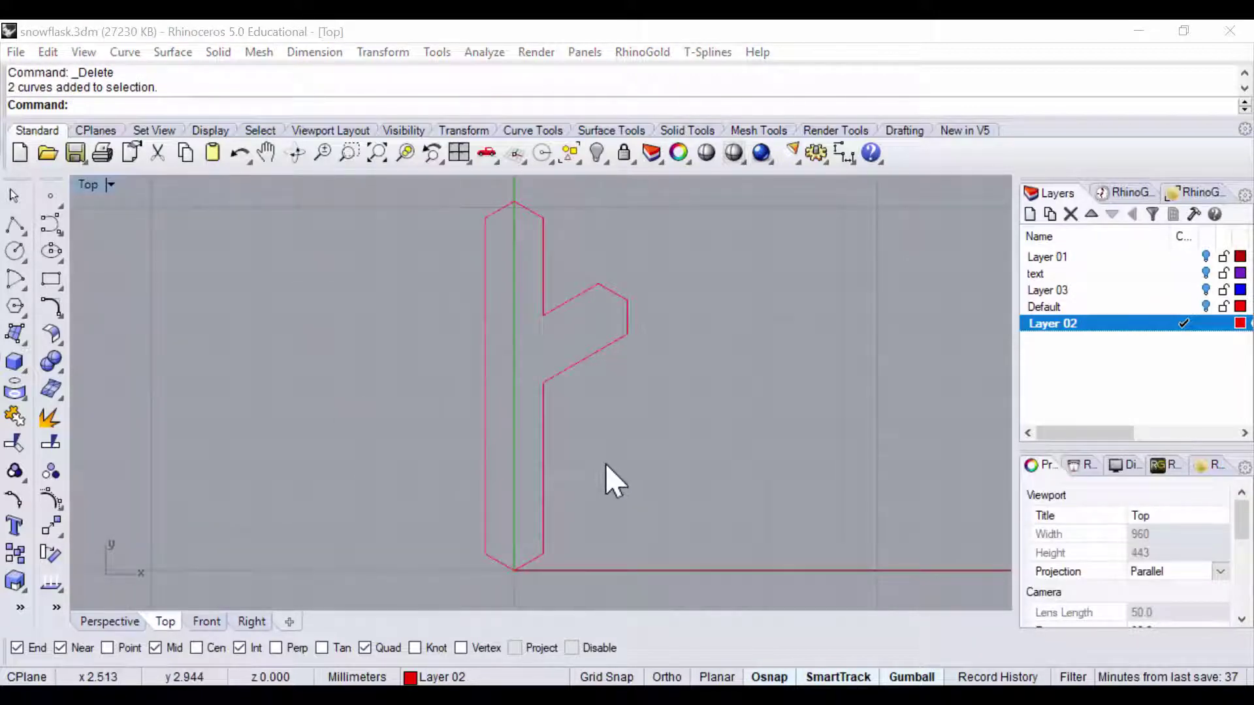
left_click(501, 565)
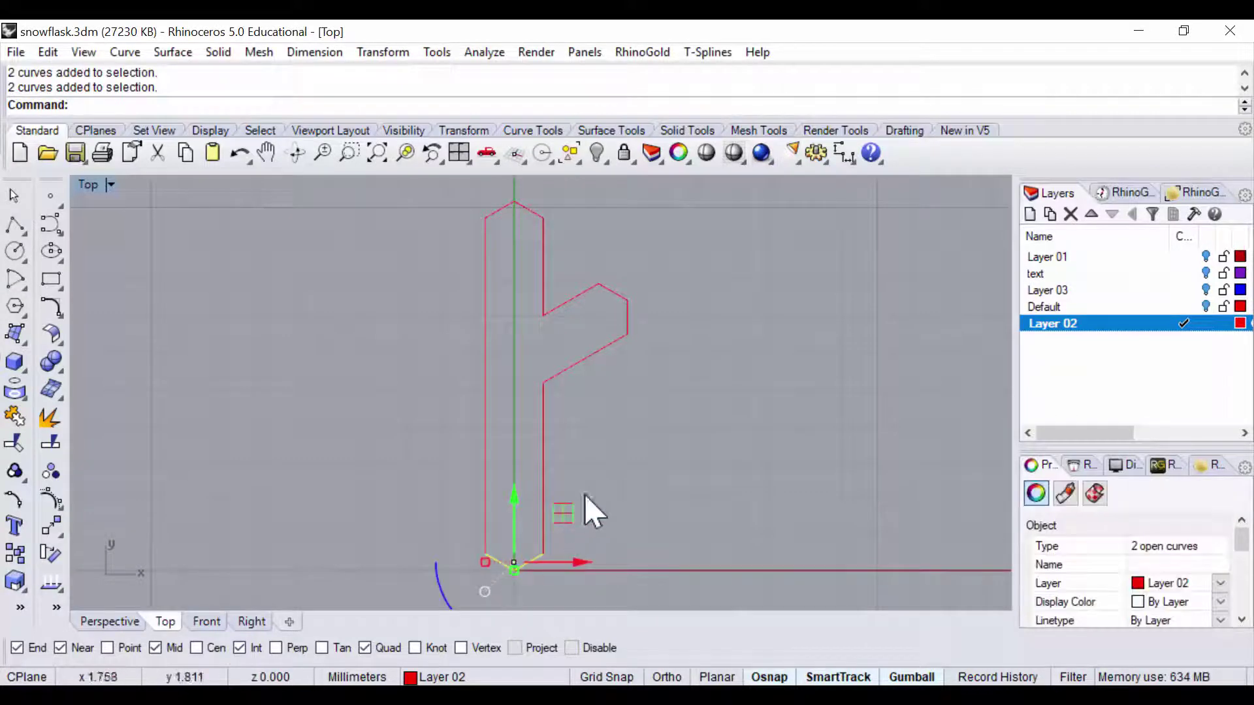
key("Delete")
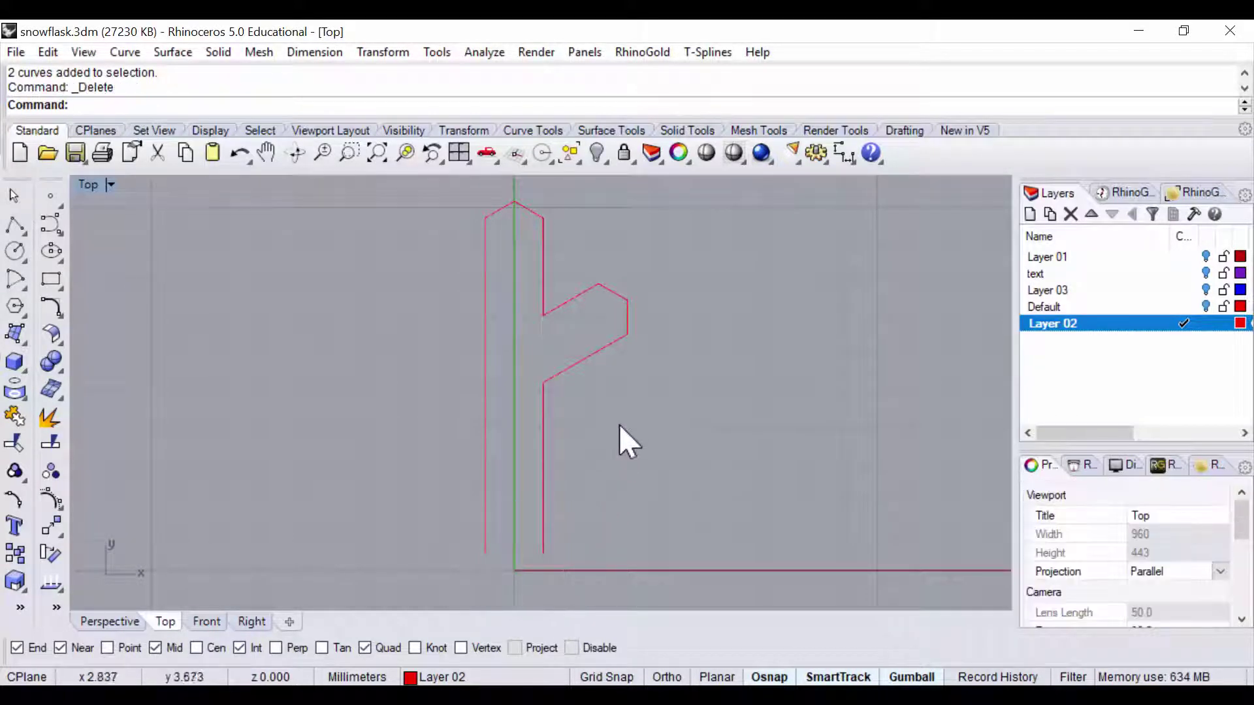
Step: Mirror a copy of the right branch's curves across the vertical line through the arm's tip and the centre
scroll(620, 408, "down", 2)
scroll(606, 356, "up", 2)
left_click_drag(641, 393, 597, 313)
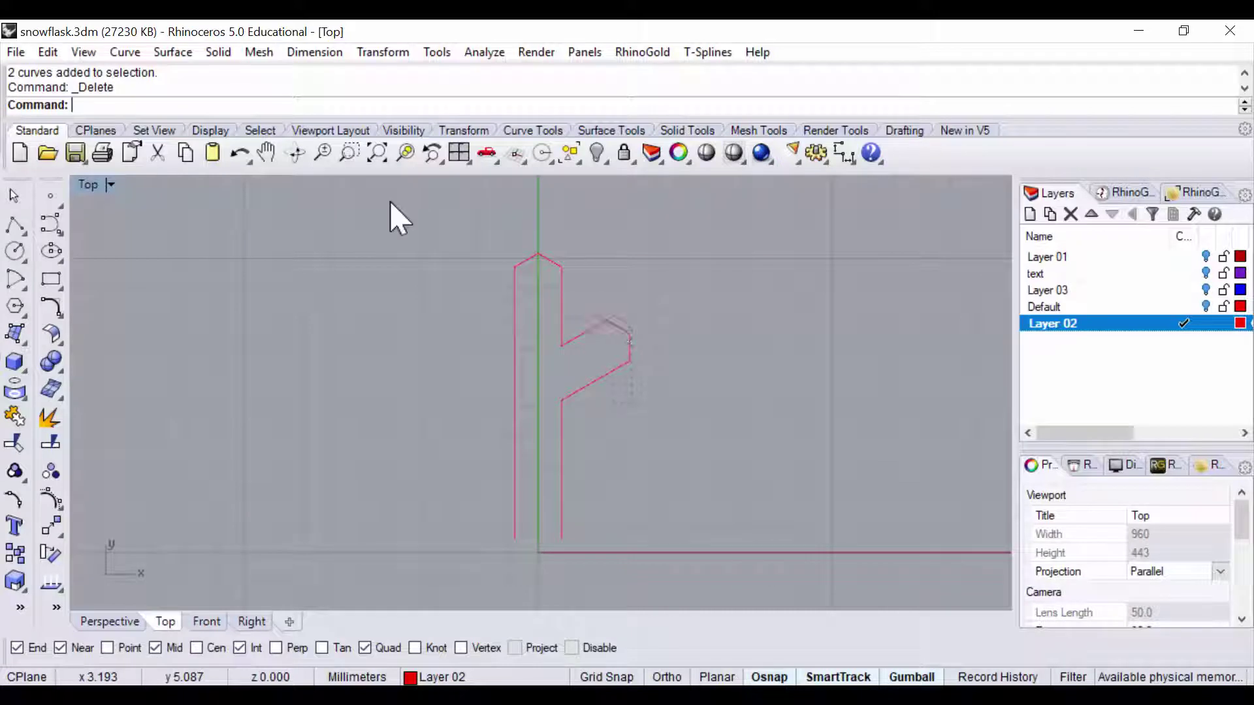
left_click(59, 534)
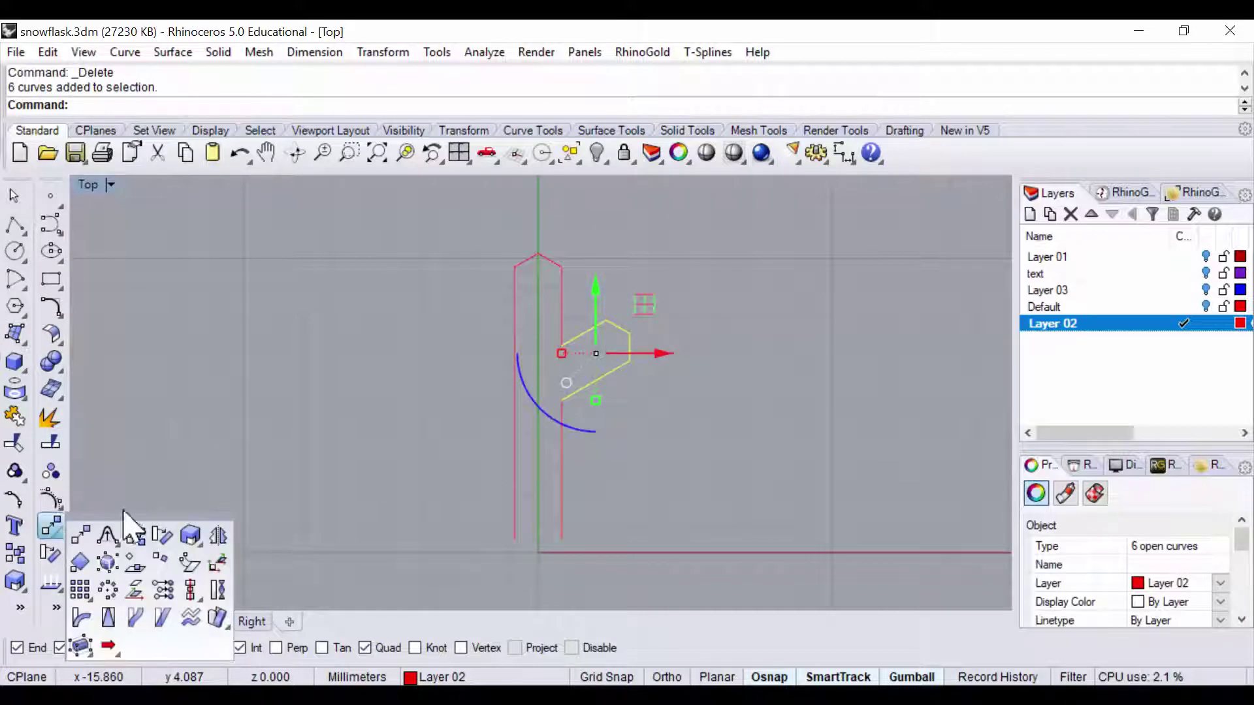
left_click(218, 537)
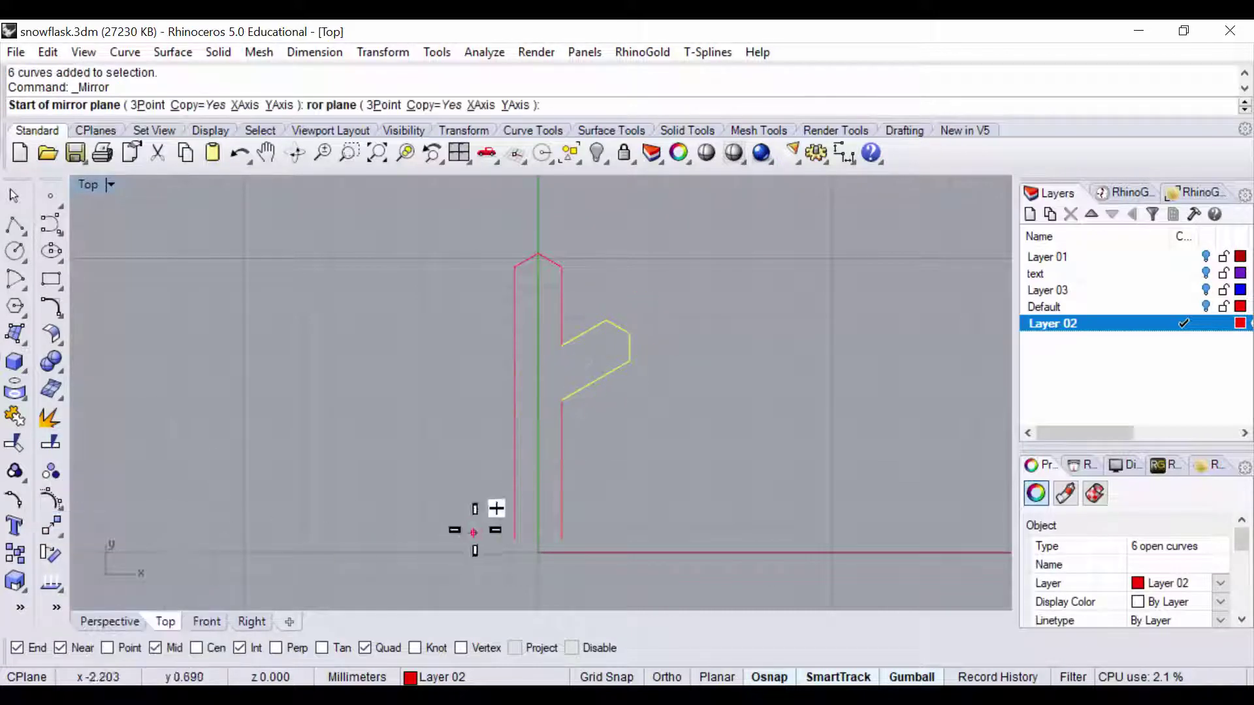
left_click(537, 253)
left_click(551, 567)
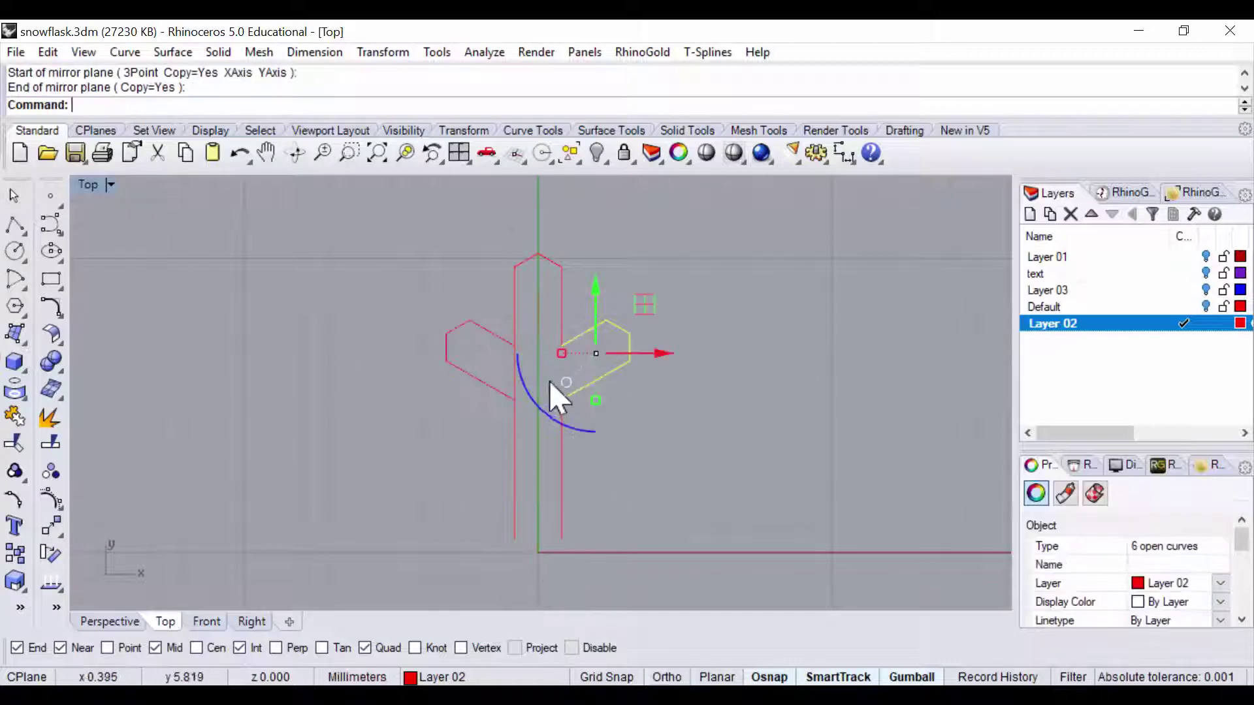
Step: Using the mirrored branch as cutter, trim the arm's left side between the two branch lines
scroll(486, 354, "up", 6)
left_click(481, 414)
left_click(445, 388)
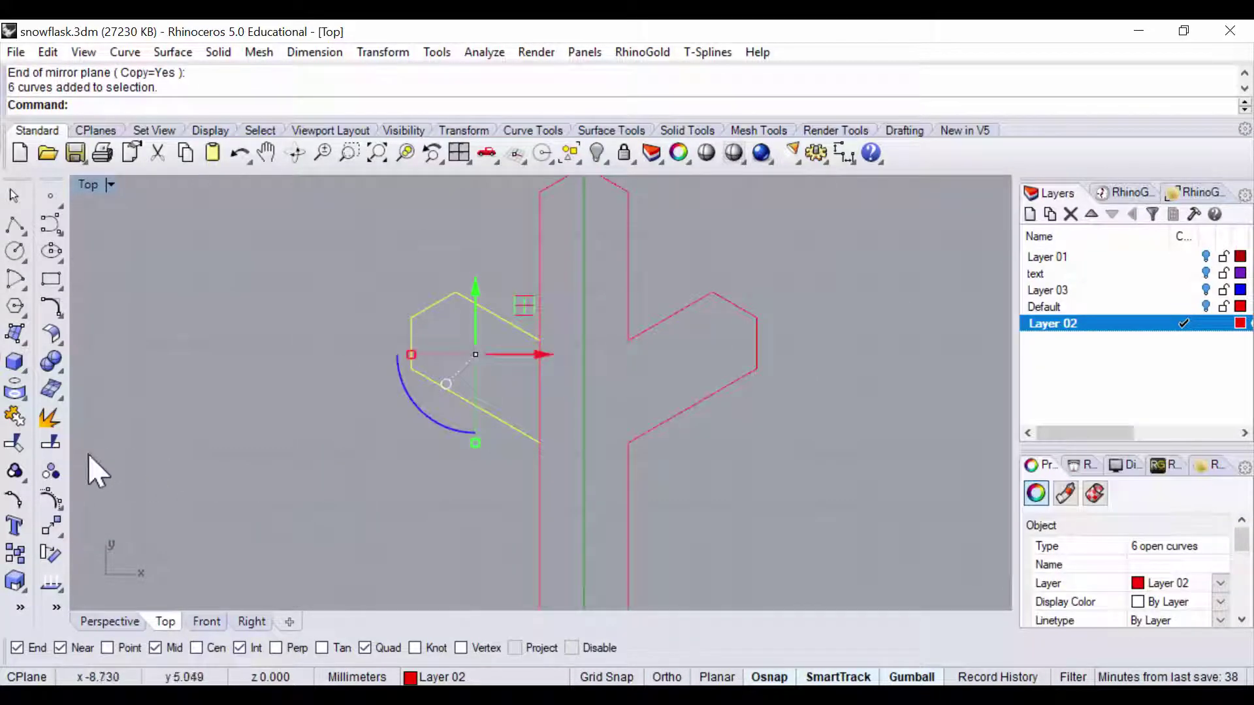
left_click(14, 445)
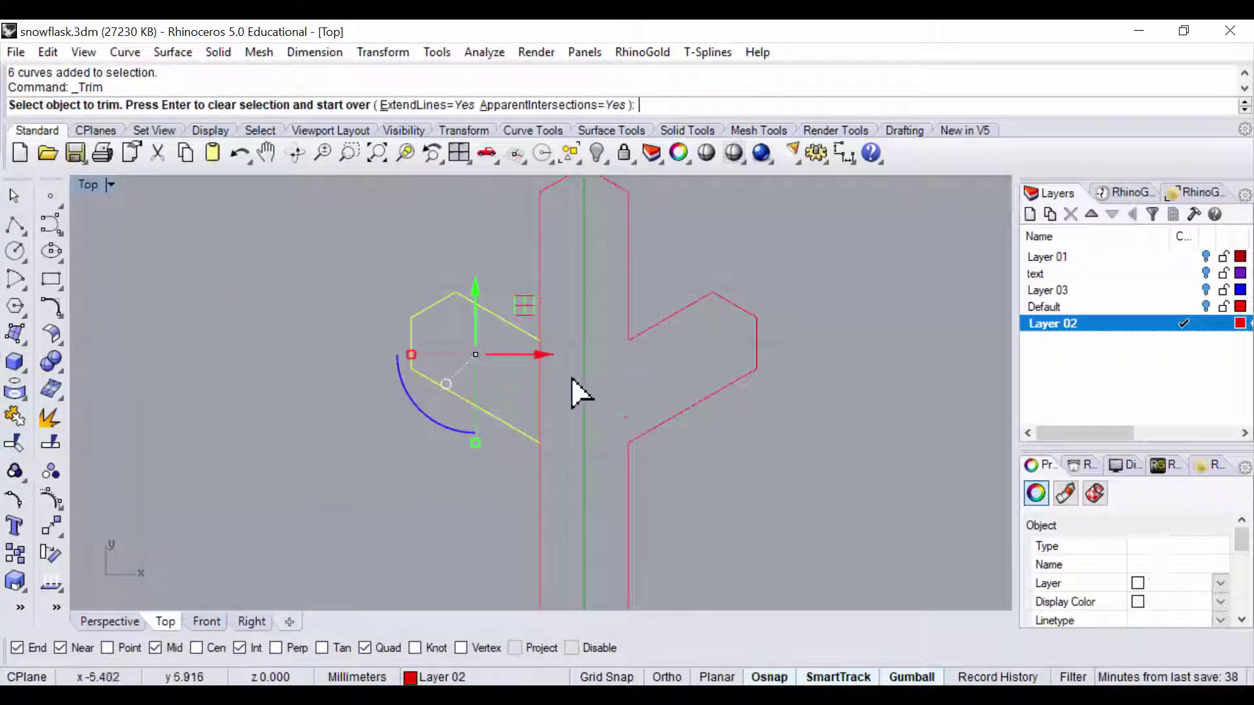
left_click(541, 403)
scroll(607, 393, "down", 6)
right_click(606, 394)
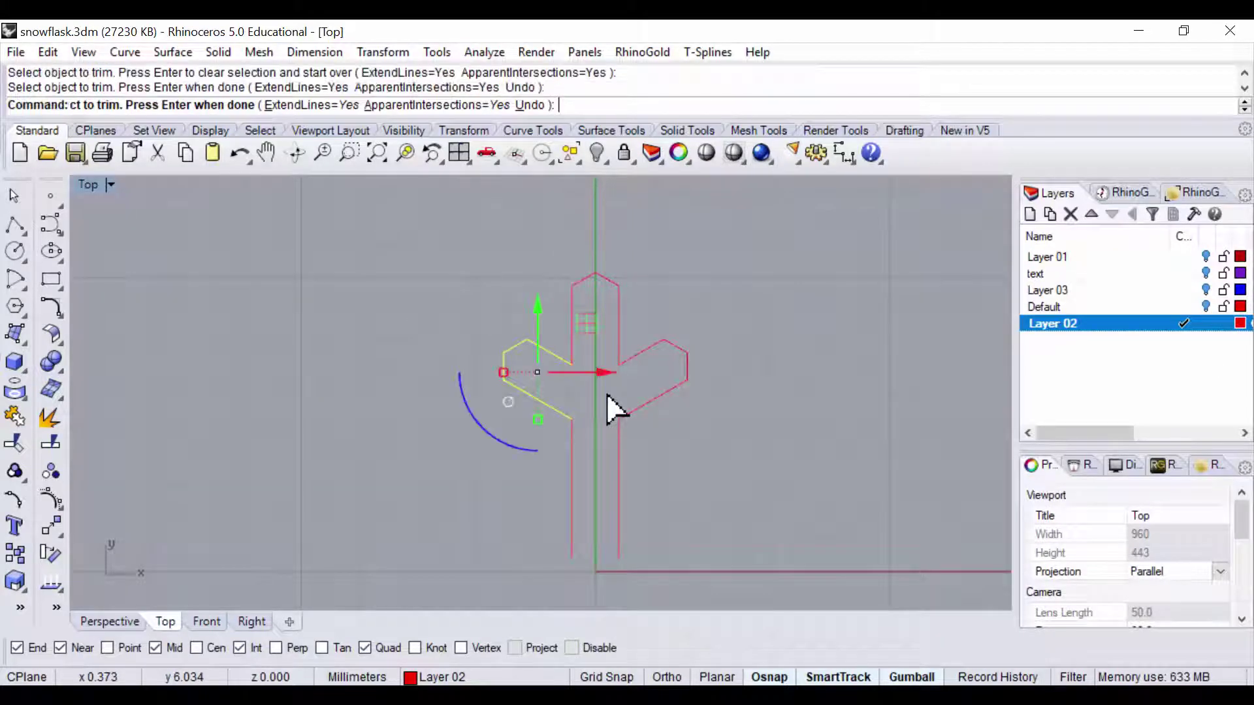
Step: Join all curves of the arm outline and clear the selection
left_click(630, 458)
right_click_drag(697, 471, 691, 443)
key("ctrl+a")
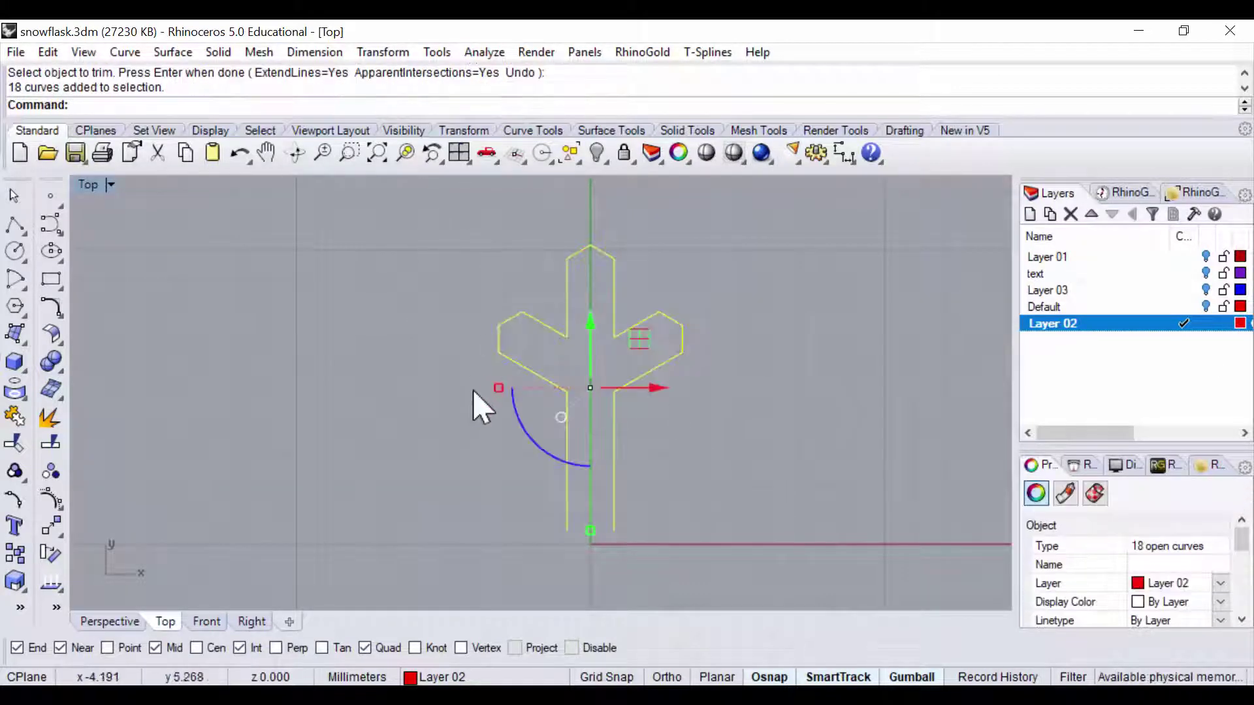
left_click(15, 416)
scroll(593, 481, "down", 4)
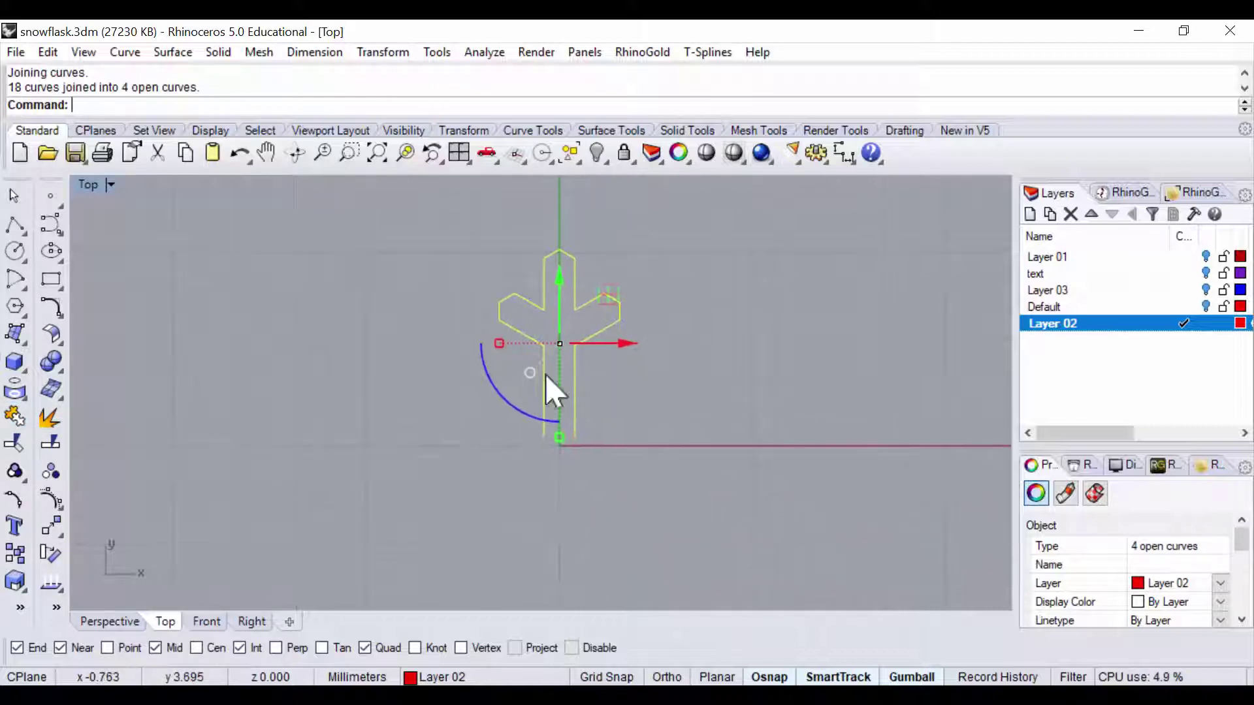
key("Escape")
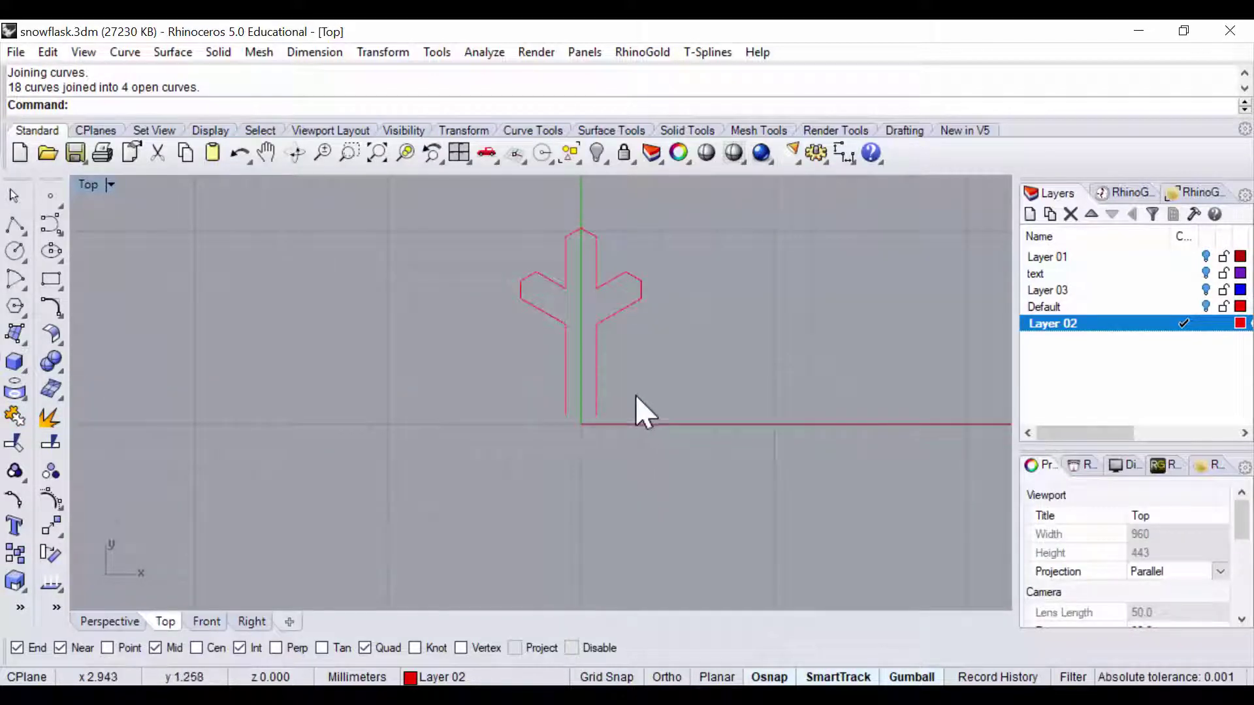
Step: Show the hidden objects and delete the diagonal guide line crossing the reference image
right_click_drag(638, 409, 403, 255)
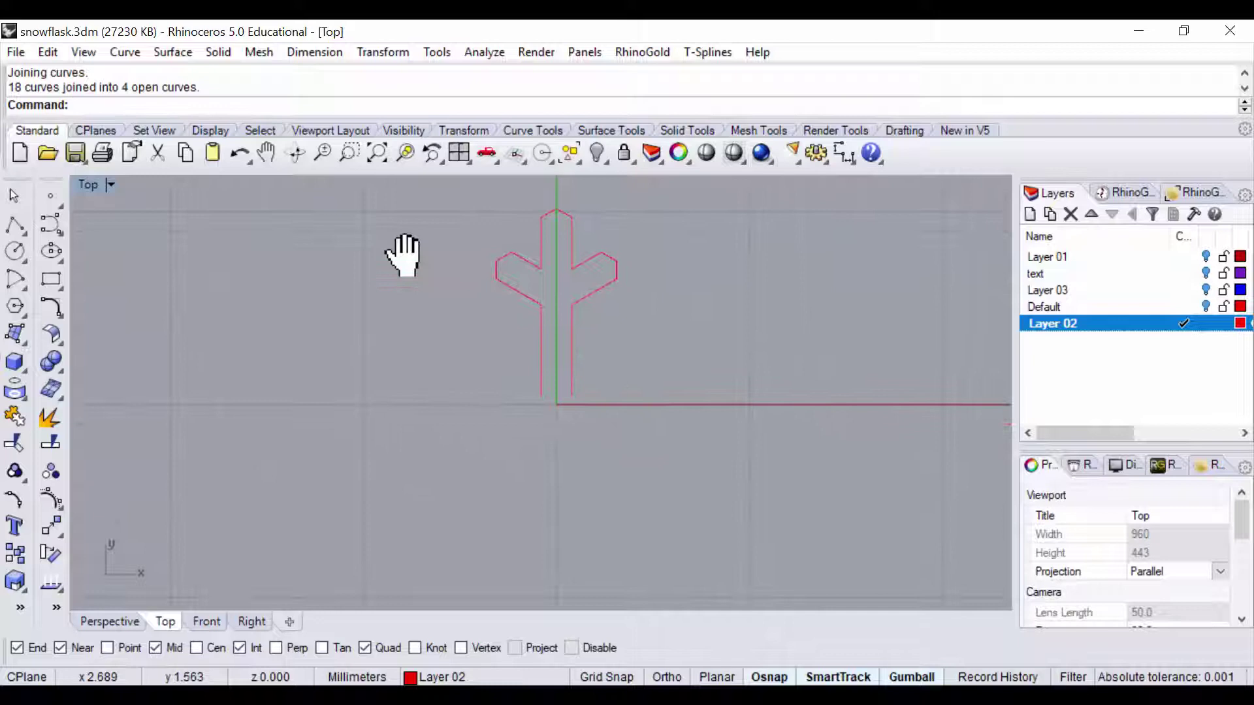
right_click(604, 160)
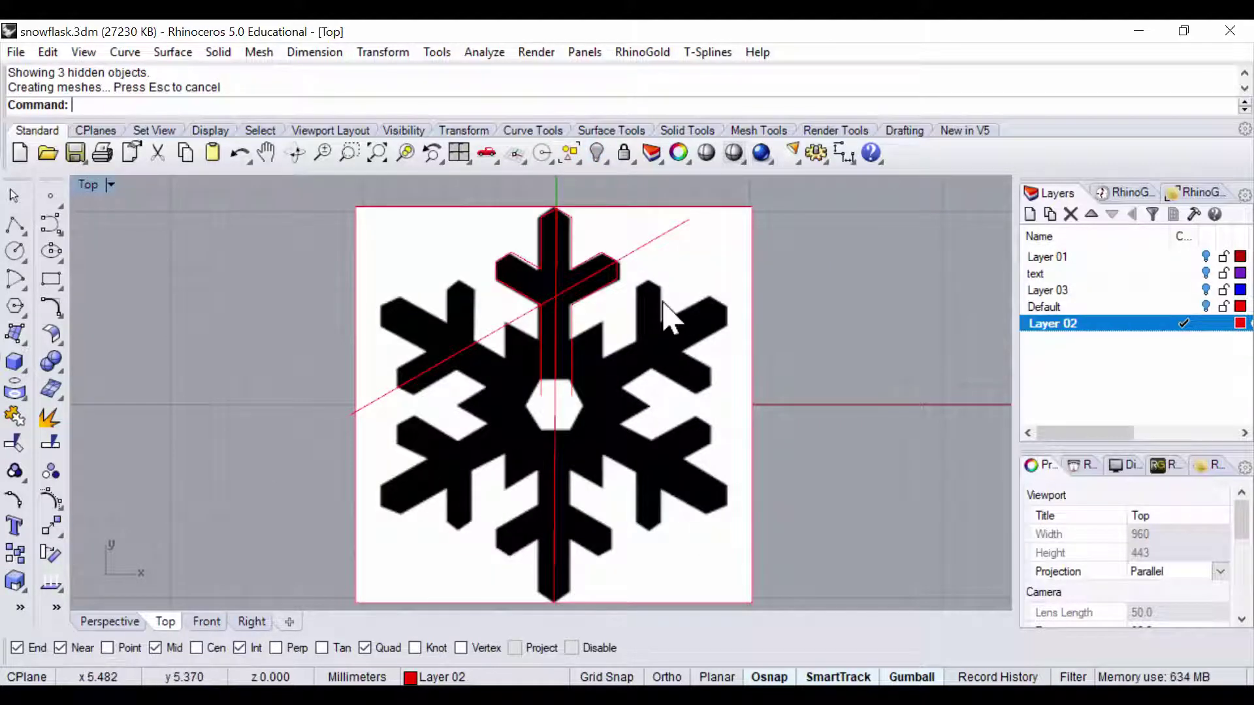
left_click(381, 424)
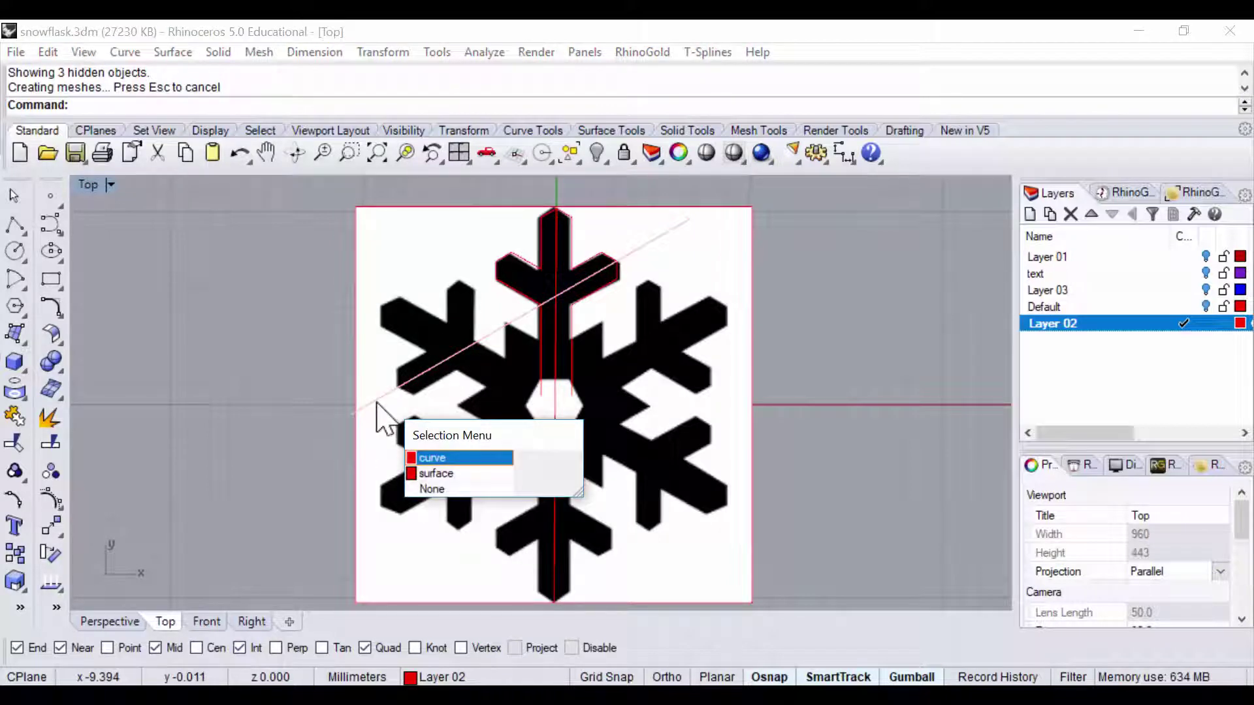
key("Delete")
Step: Hide the reference image and delete the vertical guide line running through the centre
left_click(696, 356)
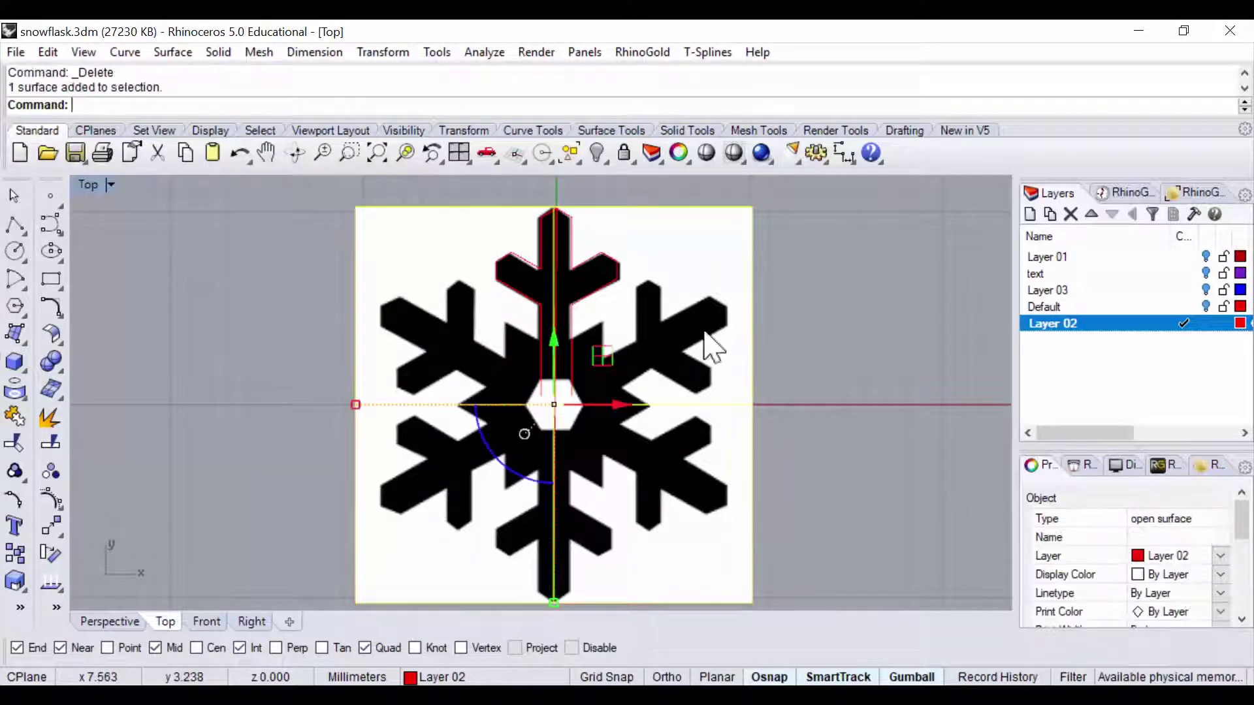
left_click(597, 154)
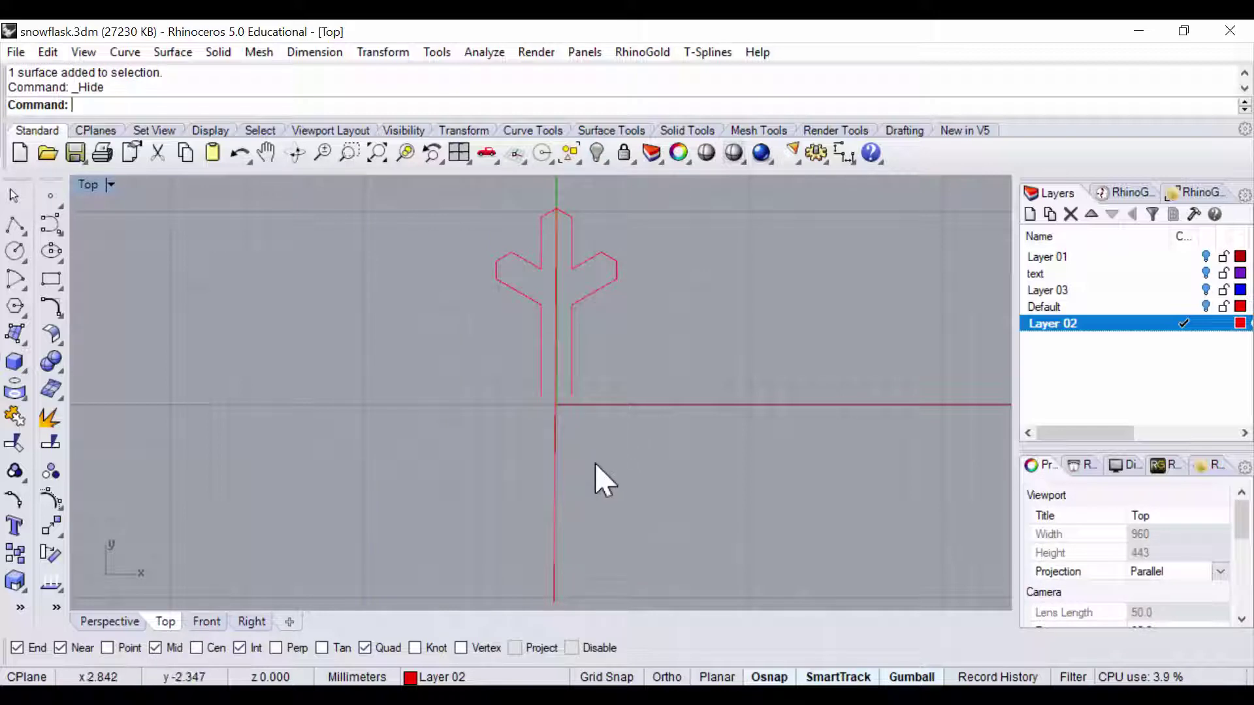
left_click(554, 477)
key("Delete")
Step: Try to rotate the arm outline 60 degrees about the origin without copying, and undo the rotation
left_click(566, 314)
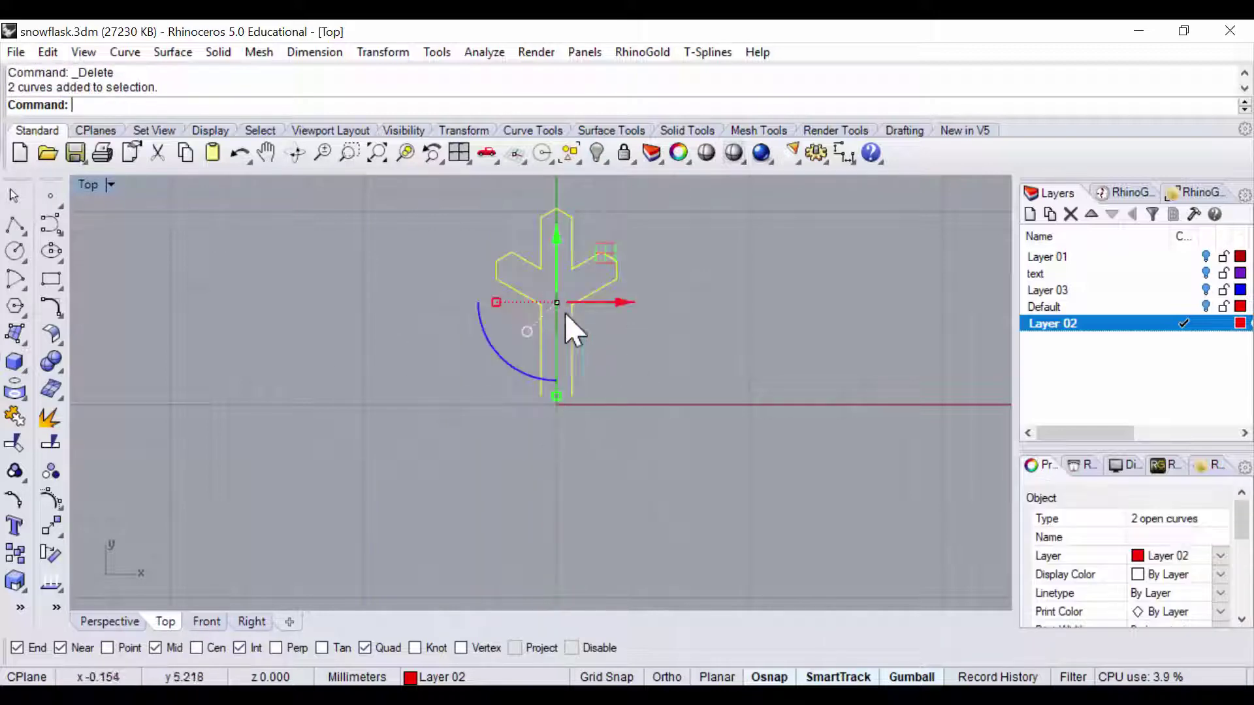
left_click(52, 528)
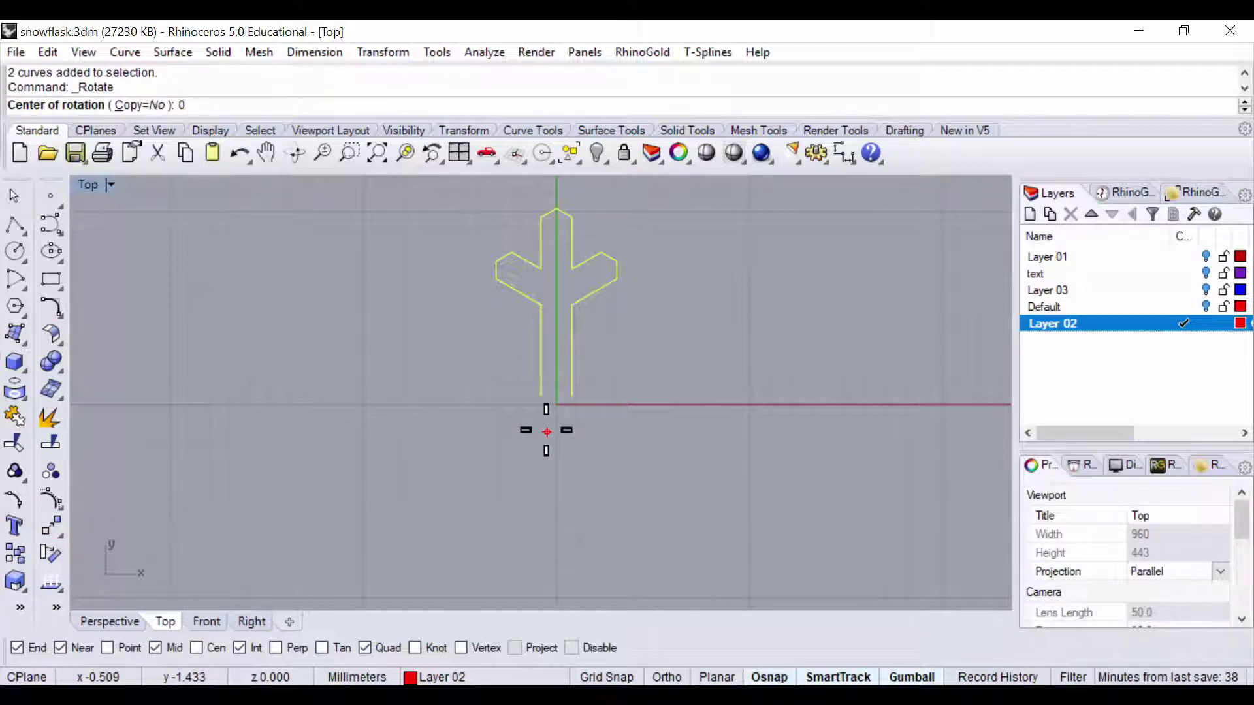
key("Return")
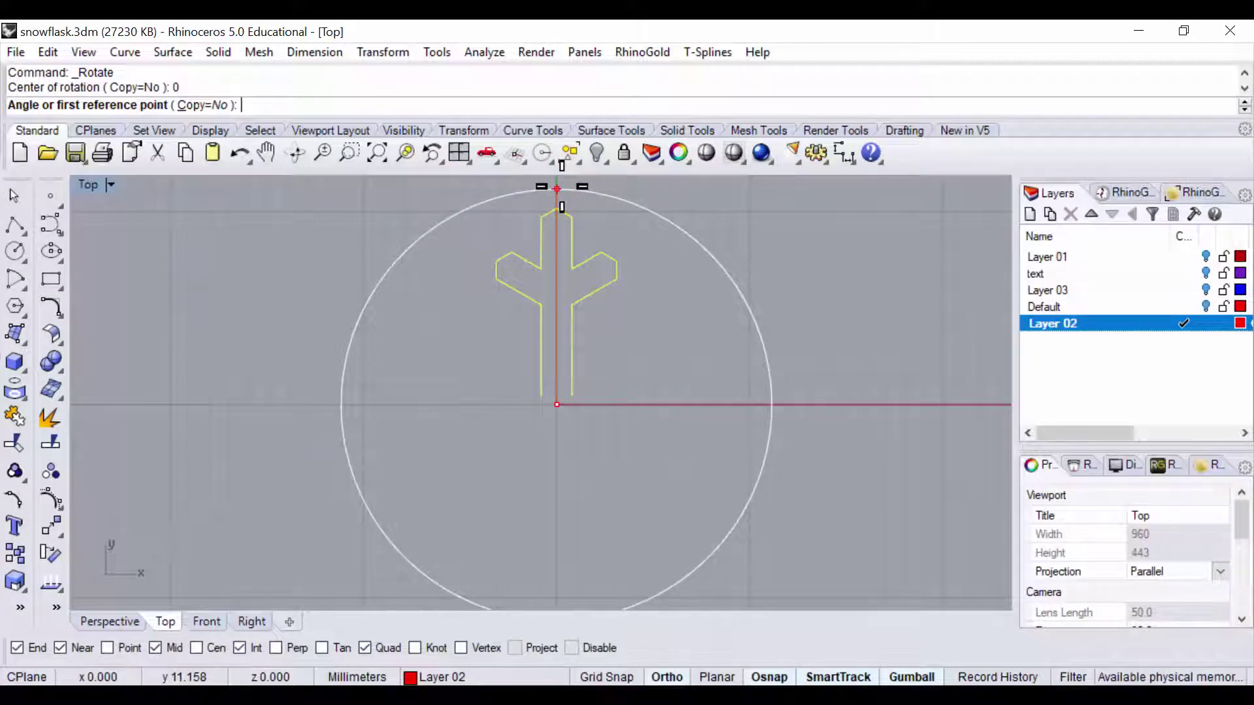
left_click(561, 186)
key("F8")
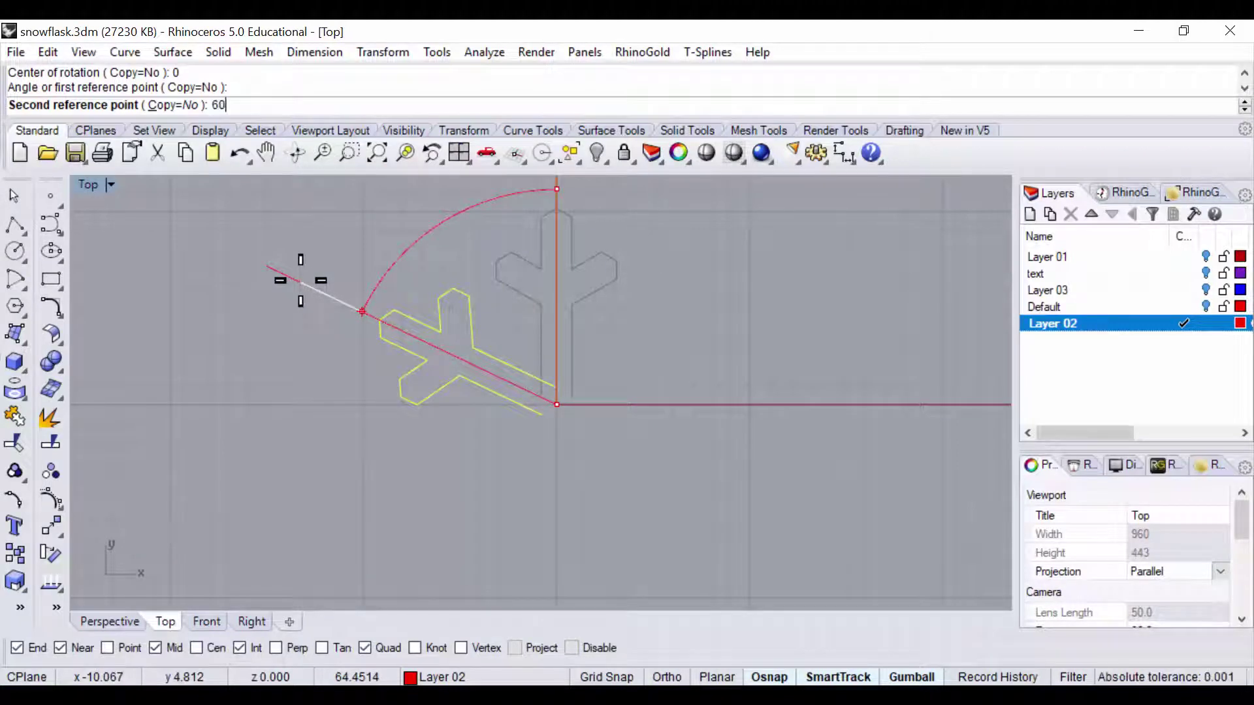
type("60")
key("Return")
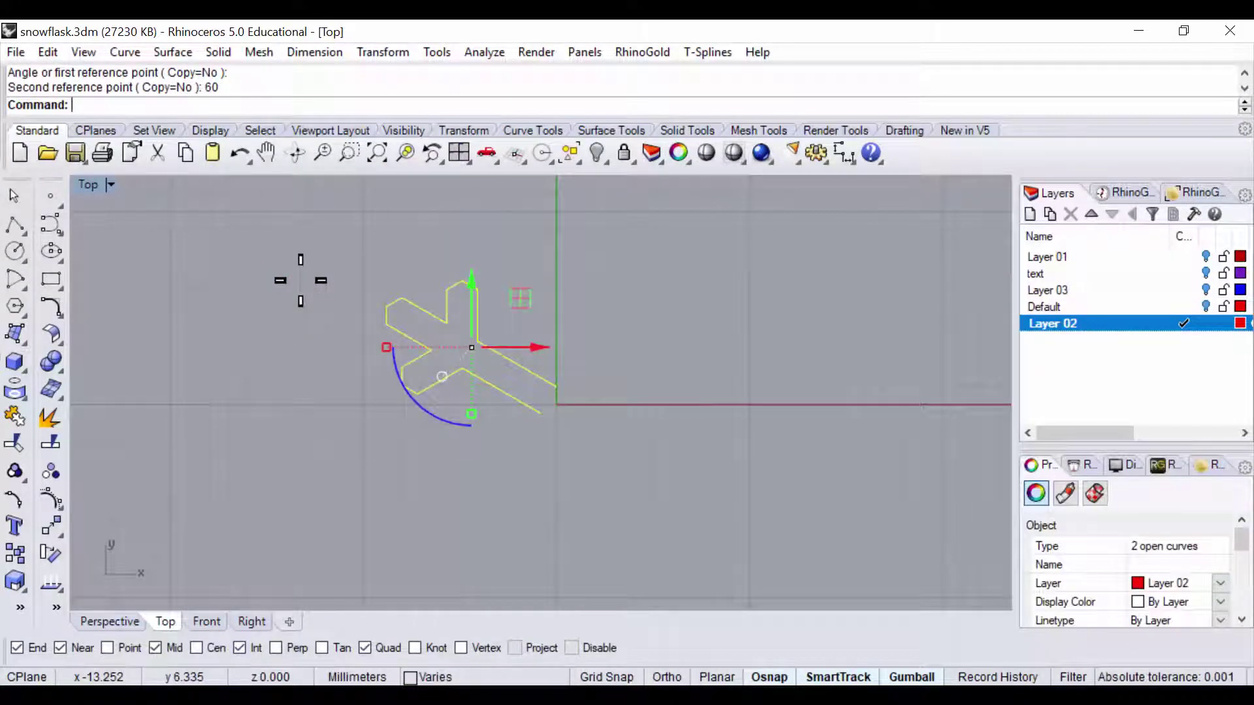
key("ctrl+z")
Step: Rotate the arm outline about the origin with copying enabled, placing the first copy at 60 degrees
key("Return")
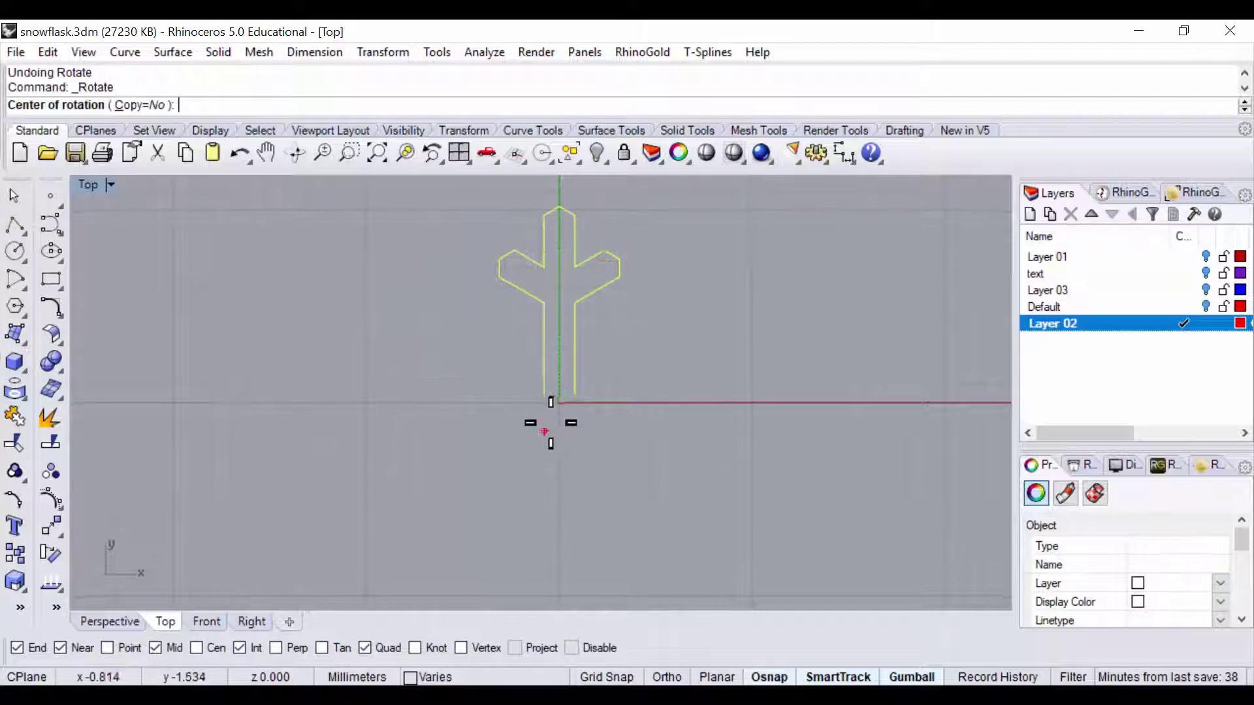
type("0")
key("Return")
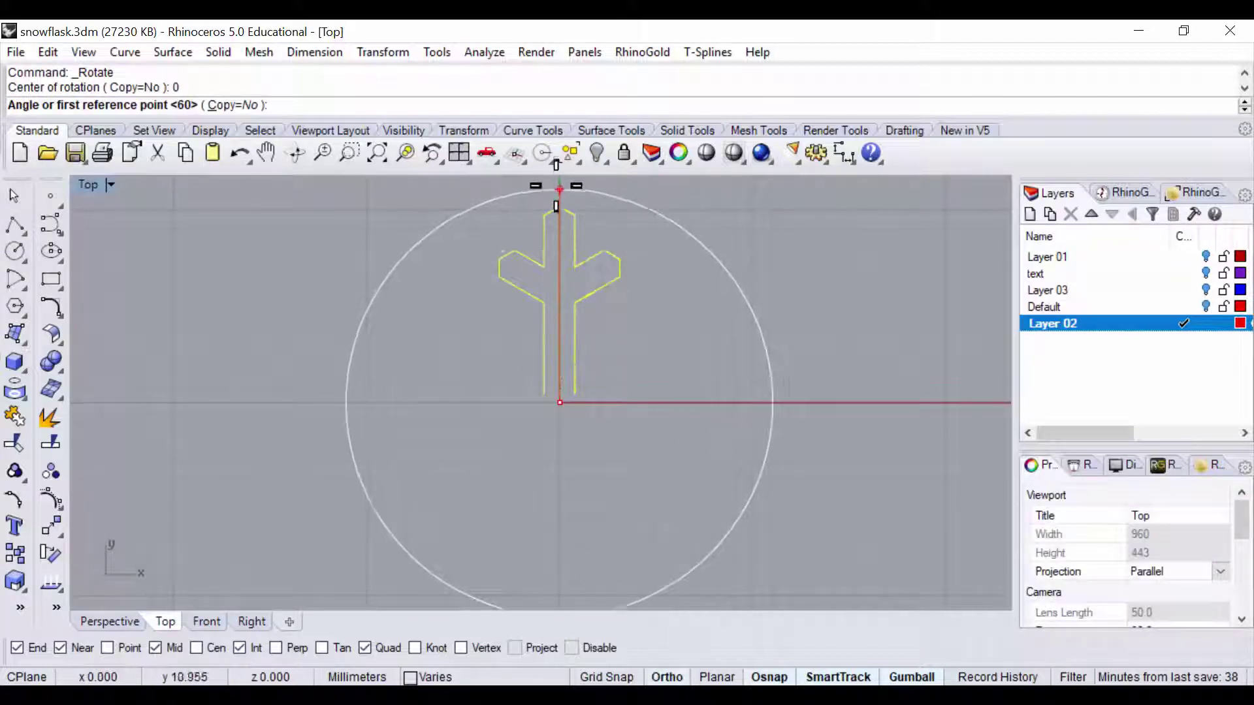
left_click(558, 184)
left_click(207, 105)
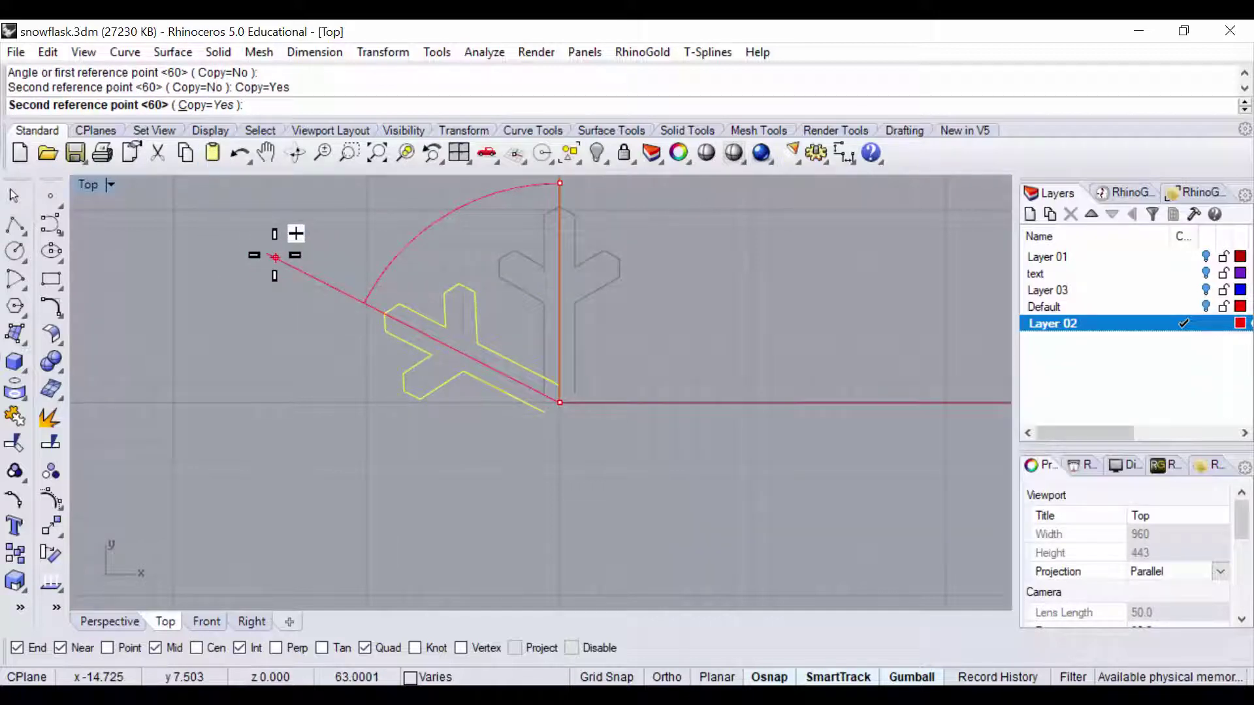
type("60")
key("Return")
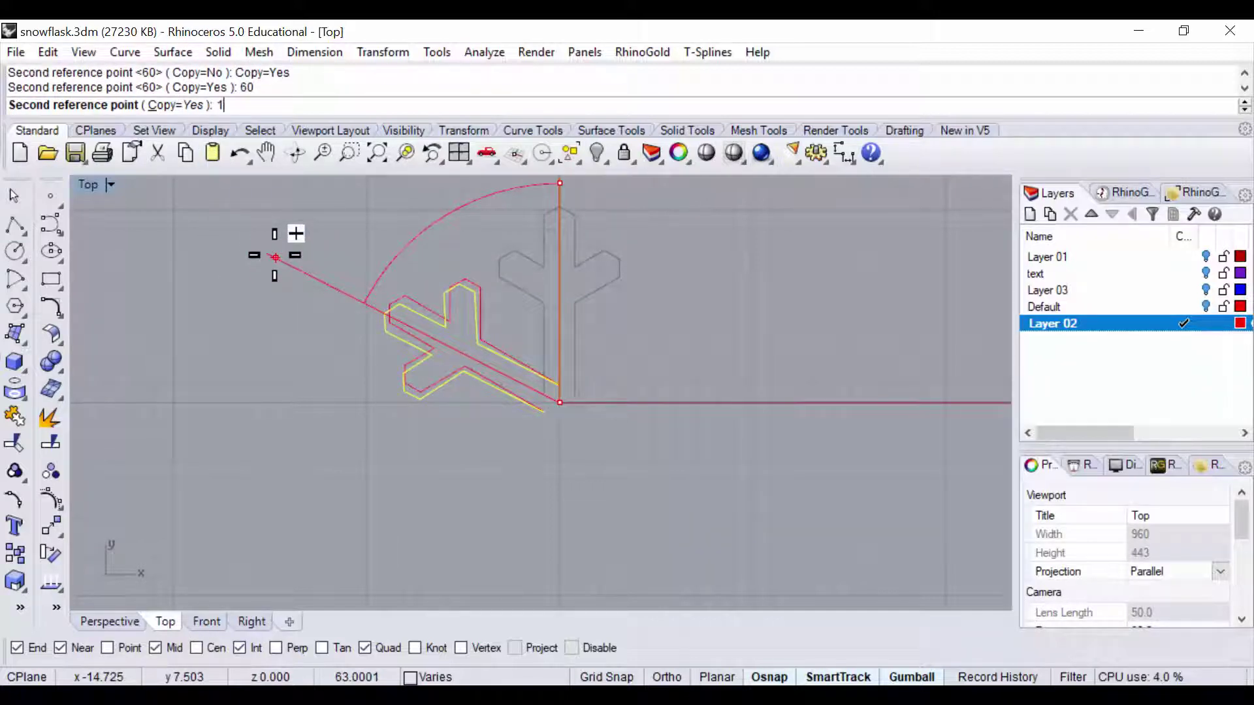
Step: Add rotated copies of the arm outline at 120, 180, 240 and 300 degrees and clear the selection
type("120")
key("Return")
type("1")
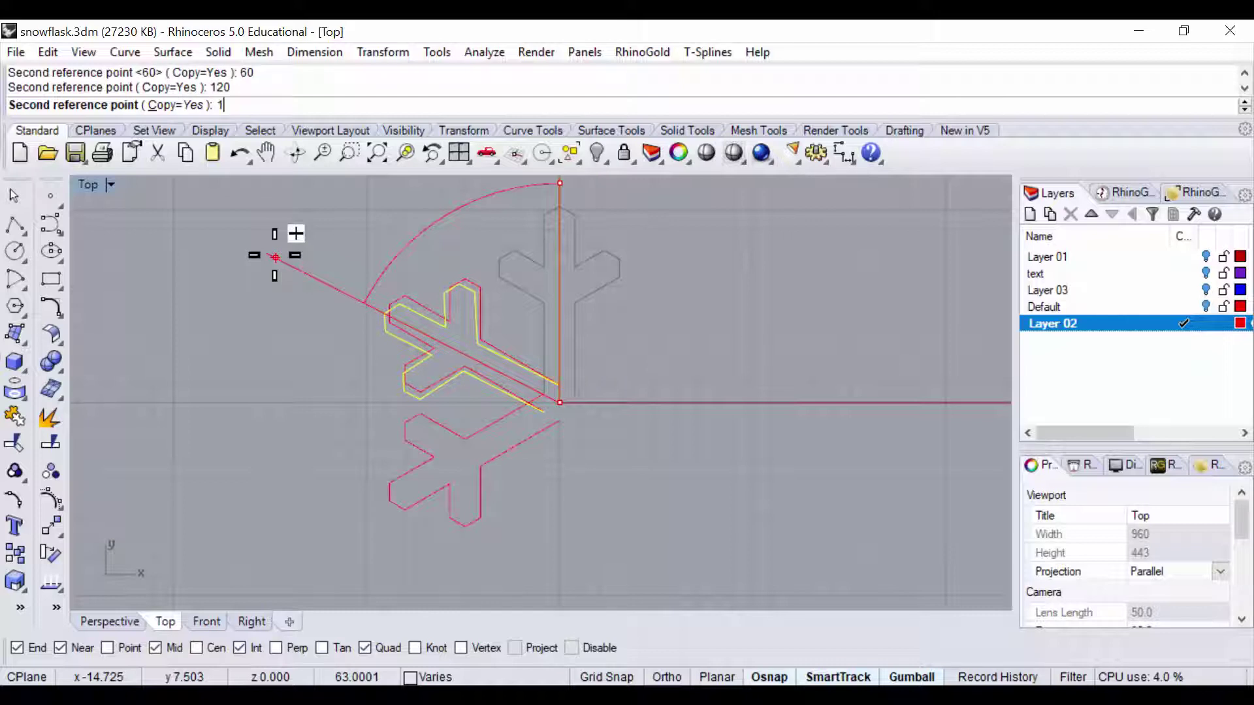
type("80")
key("Return")
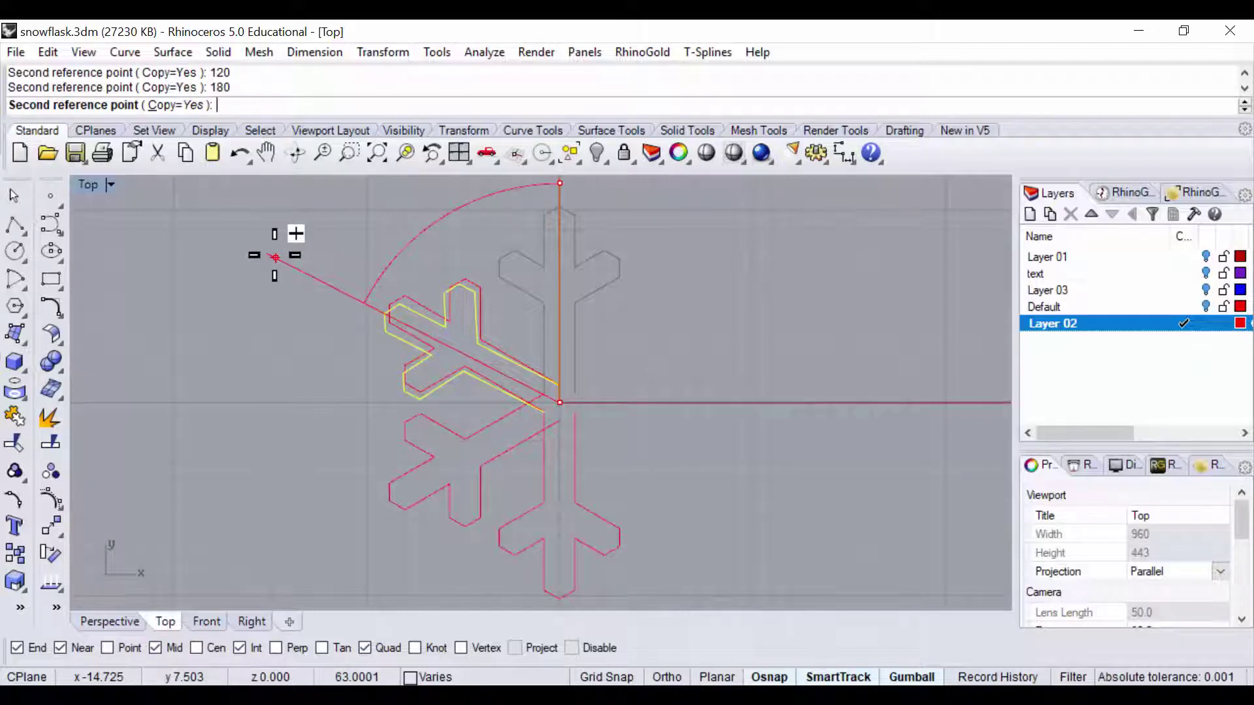
type("240")
key("Return")
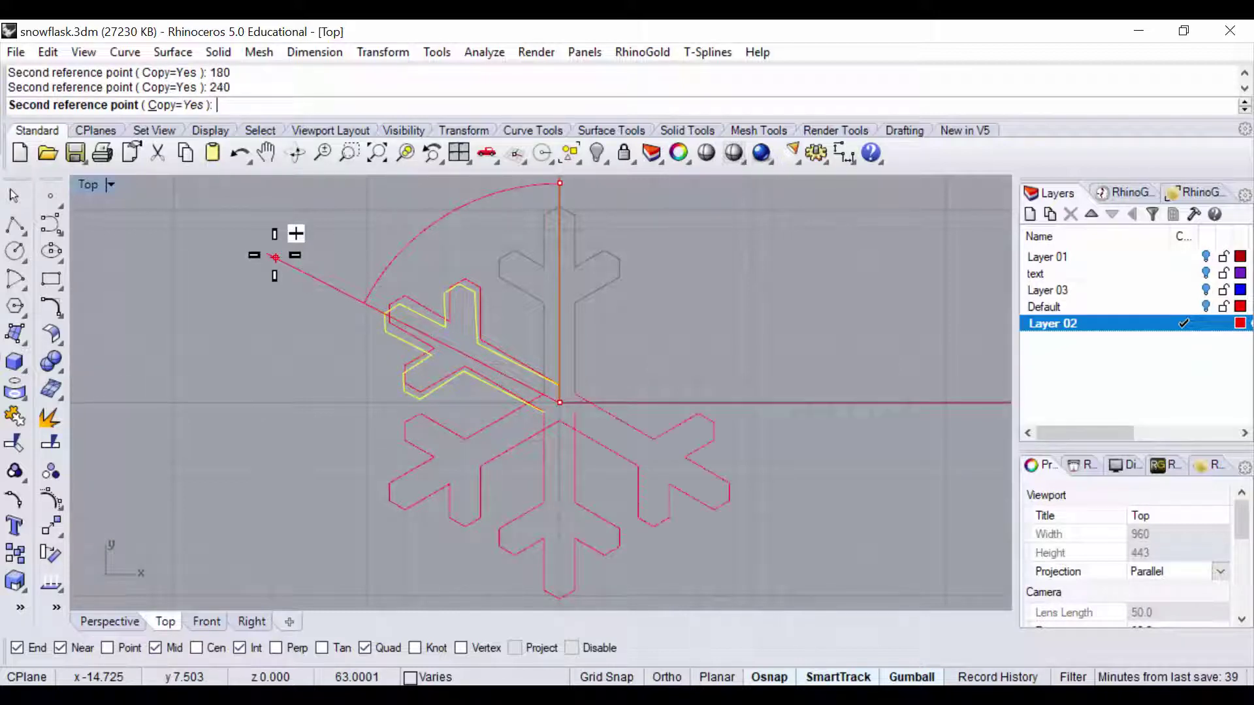
type("300")
key("Return")
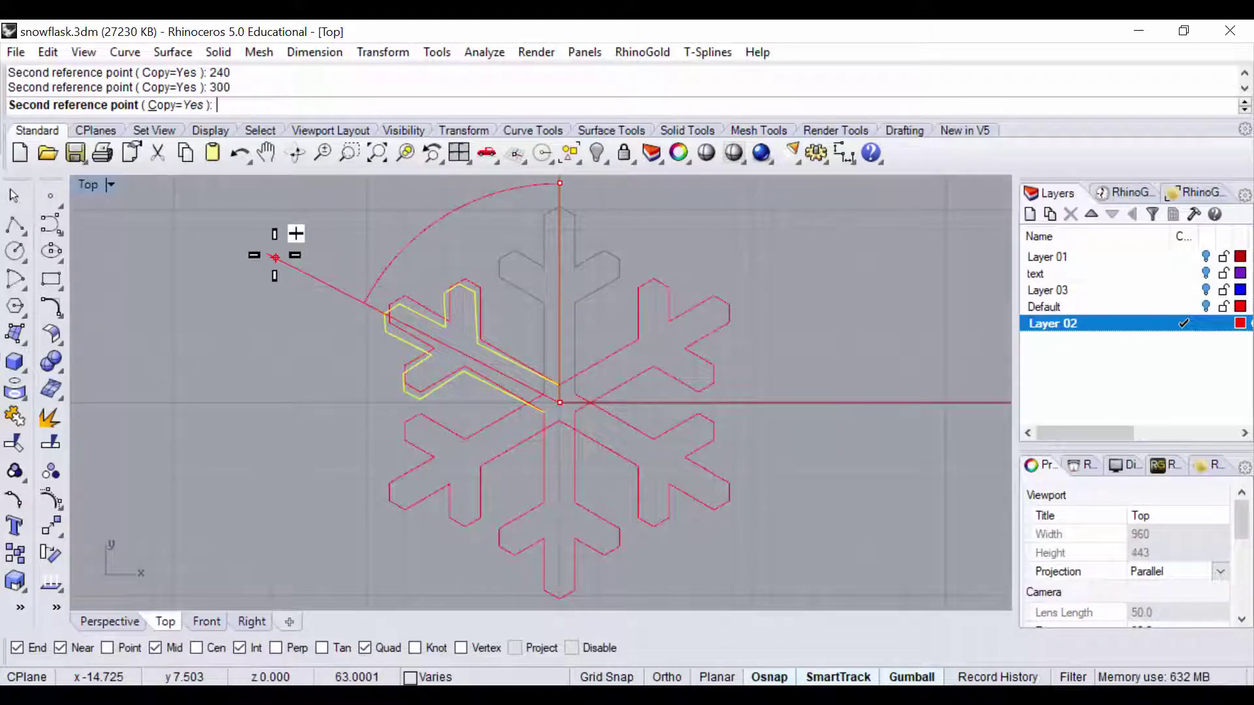
key("Return")
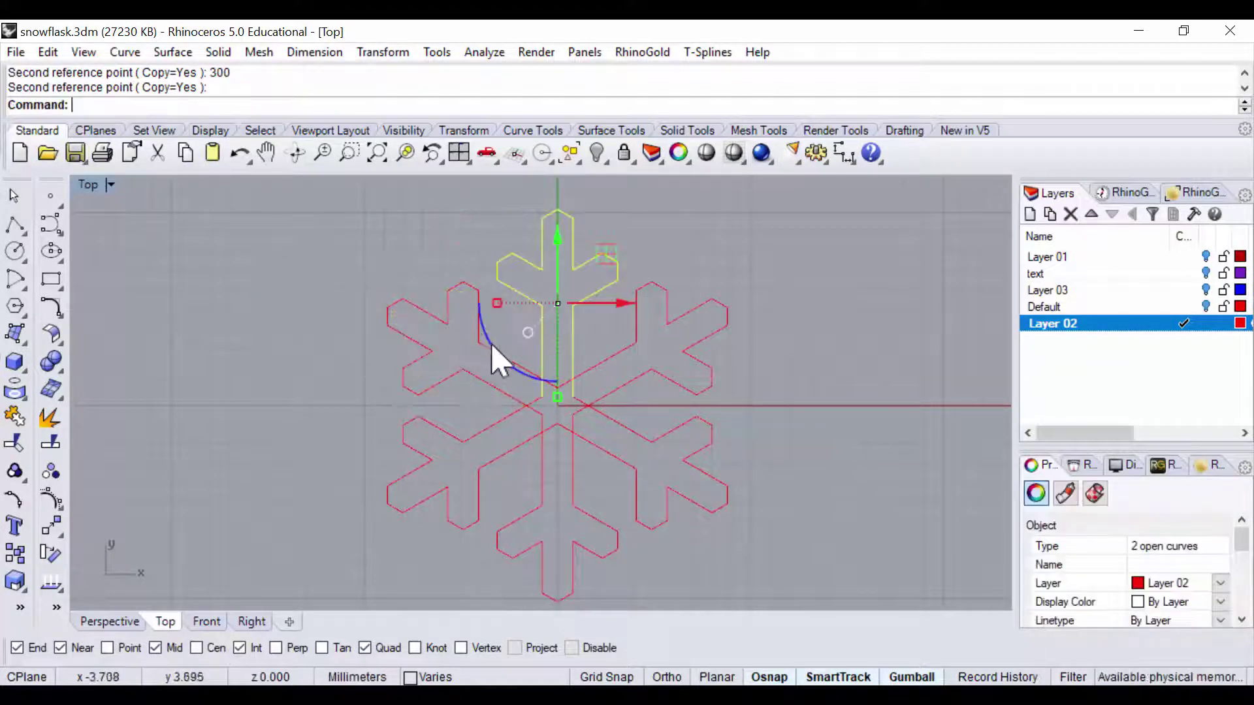
left_click(751, 396)
Step: Select all the arm outlines and trim away their overlapping segments at the snowflake's centre
scroll(646, 391, "up", 4)
scroll(602, 381, "down", 2)
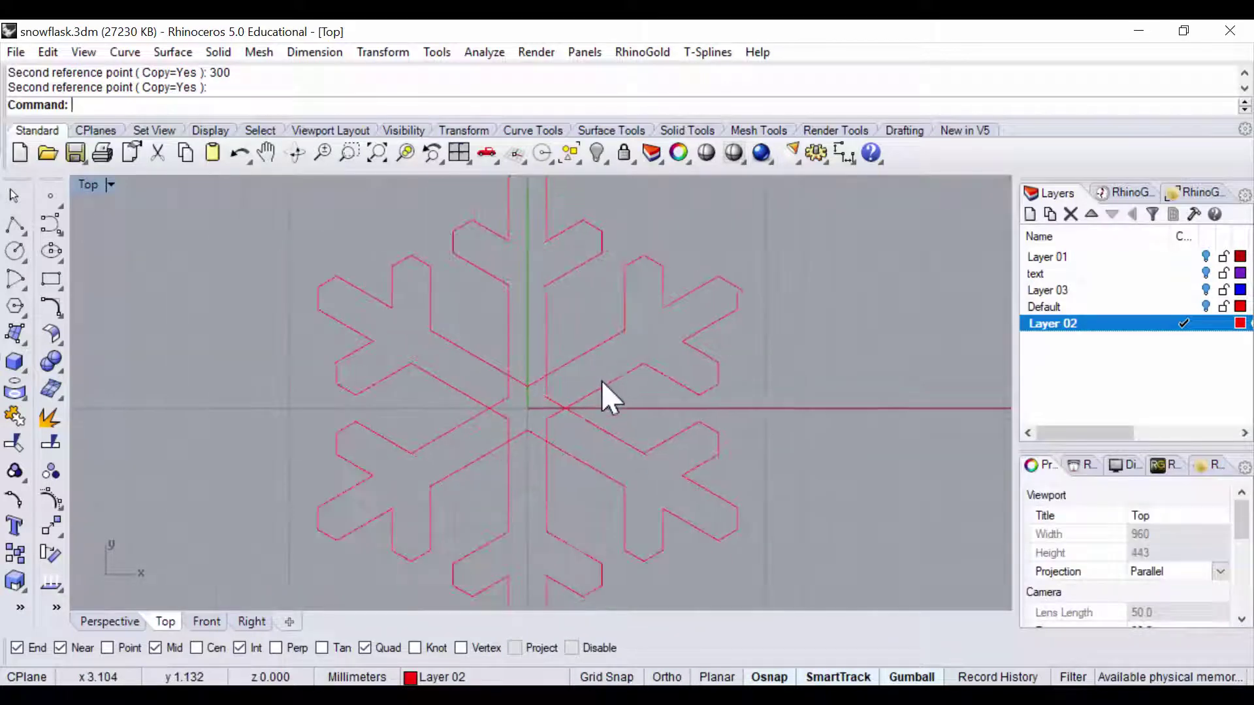
scroll(602, 381, "down", 2)
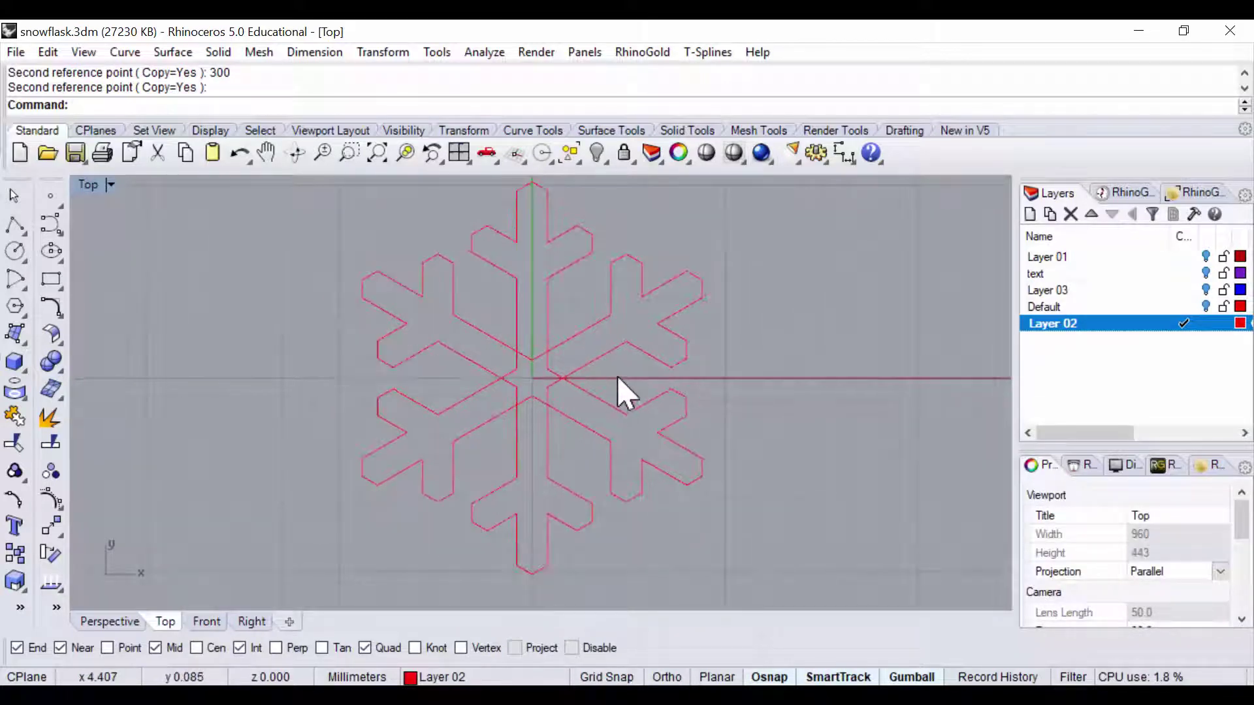
left_click(427, 300)
left_click(578, 447)
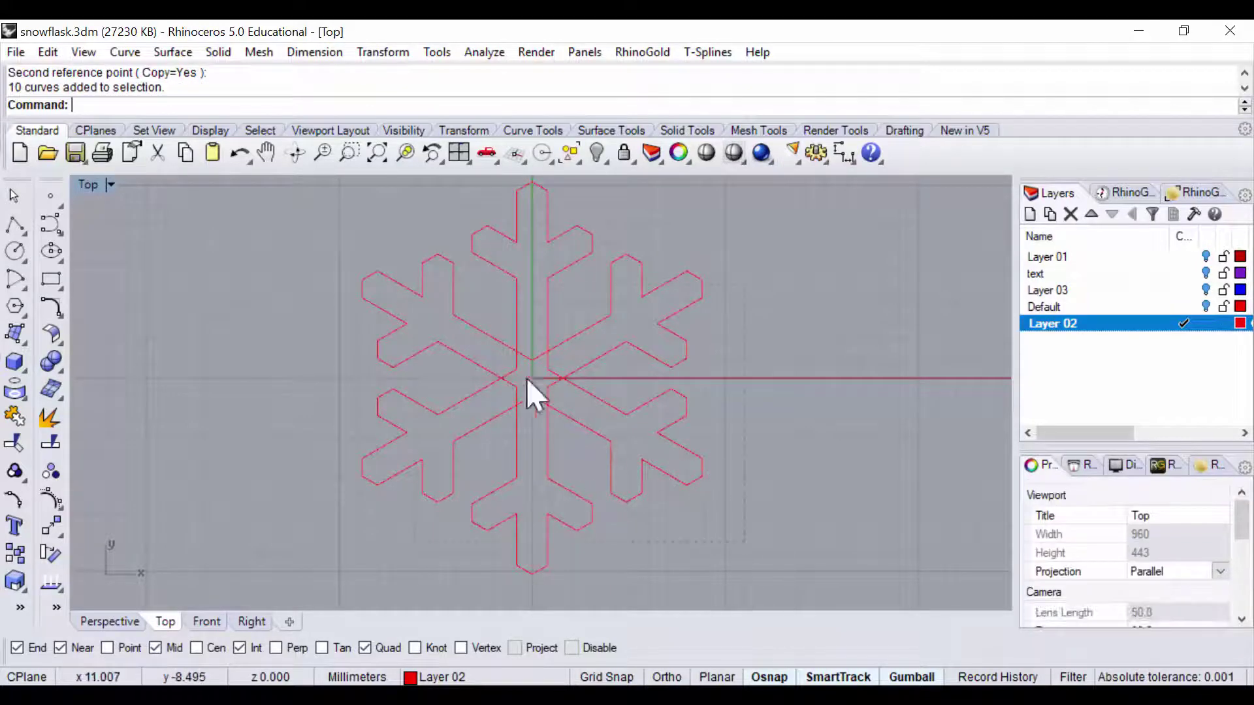
left_click_drag(526, 378, 414, 284)
scroll(575, 370, "up", 8)
scroll(332, 345, "up", 3)
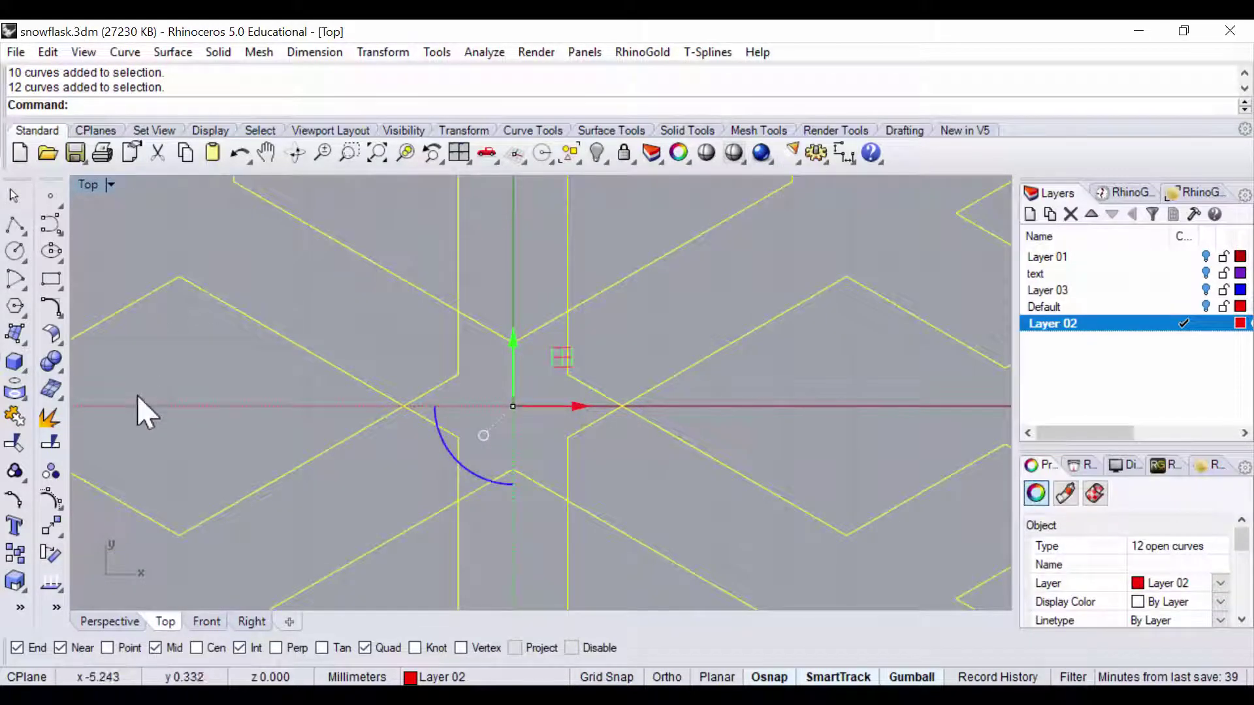
left_click(14, 442)
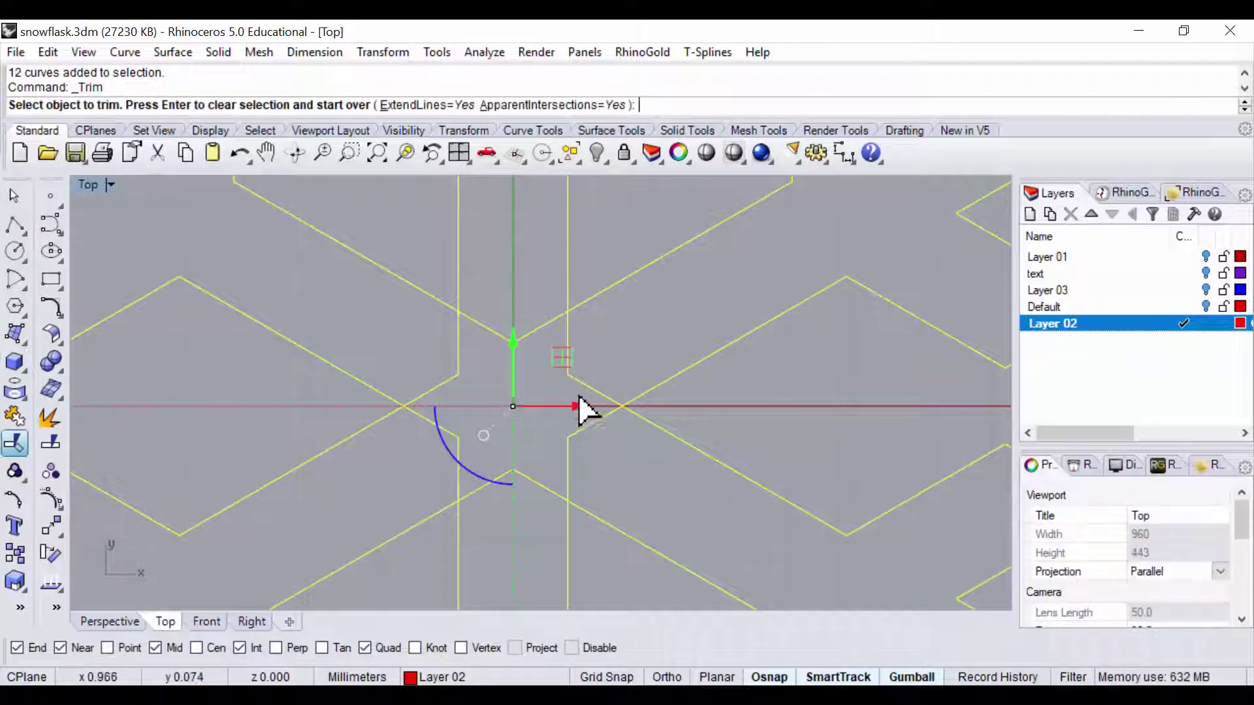
left_click(442, 359)
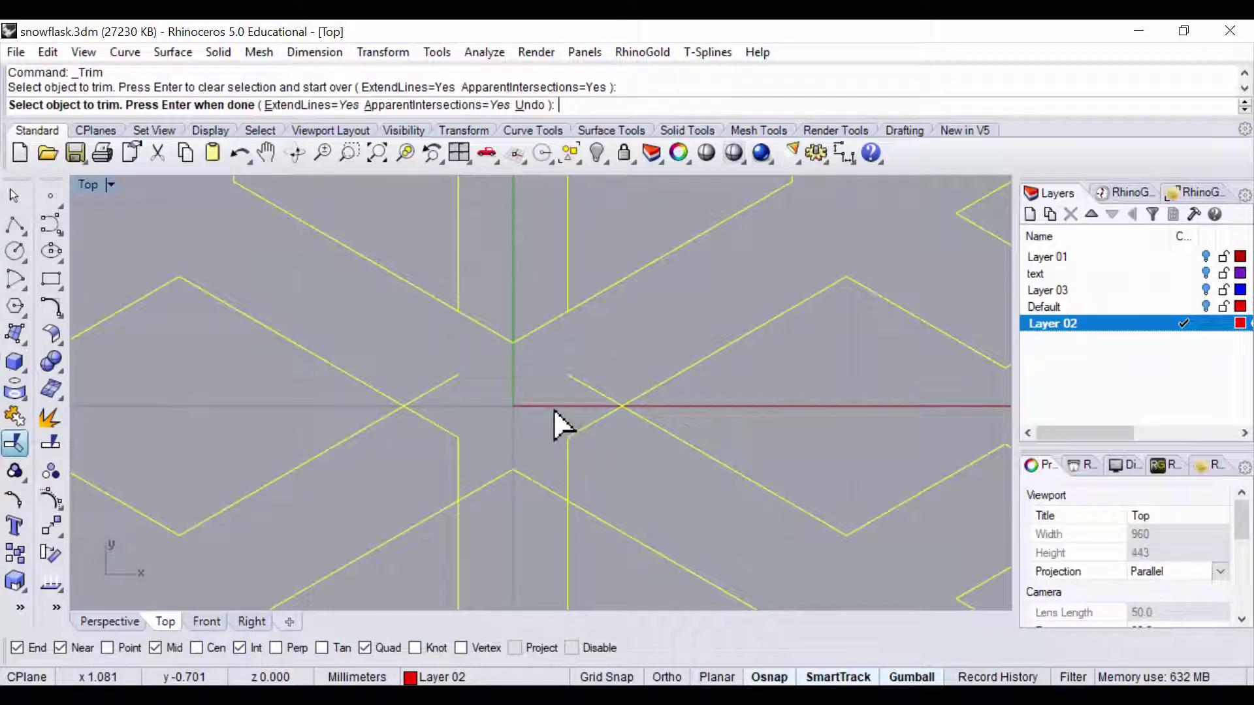
left_click(593, 389)
left_click(568, 450)
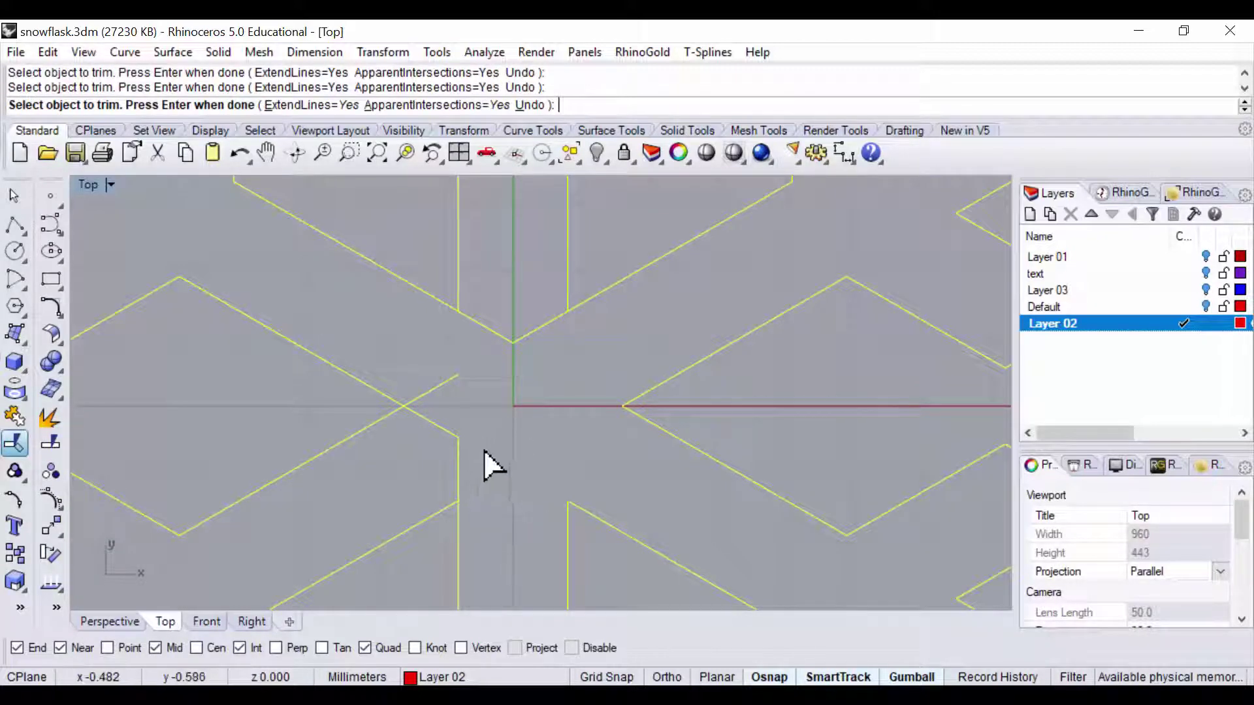
scroll(527, 389, "down", 5)
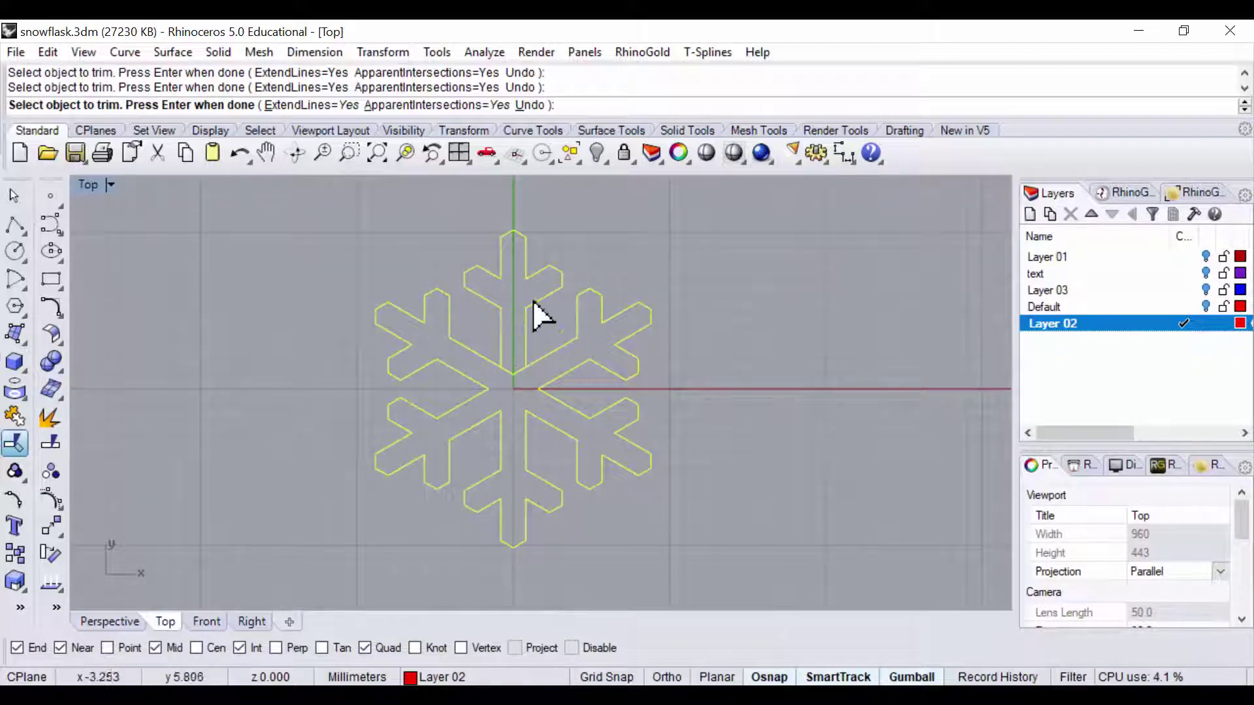
scroll(523, 392, "up", 3)
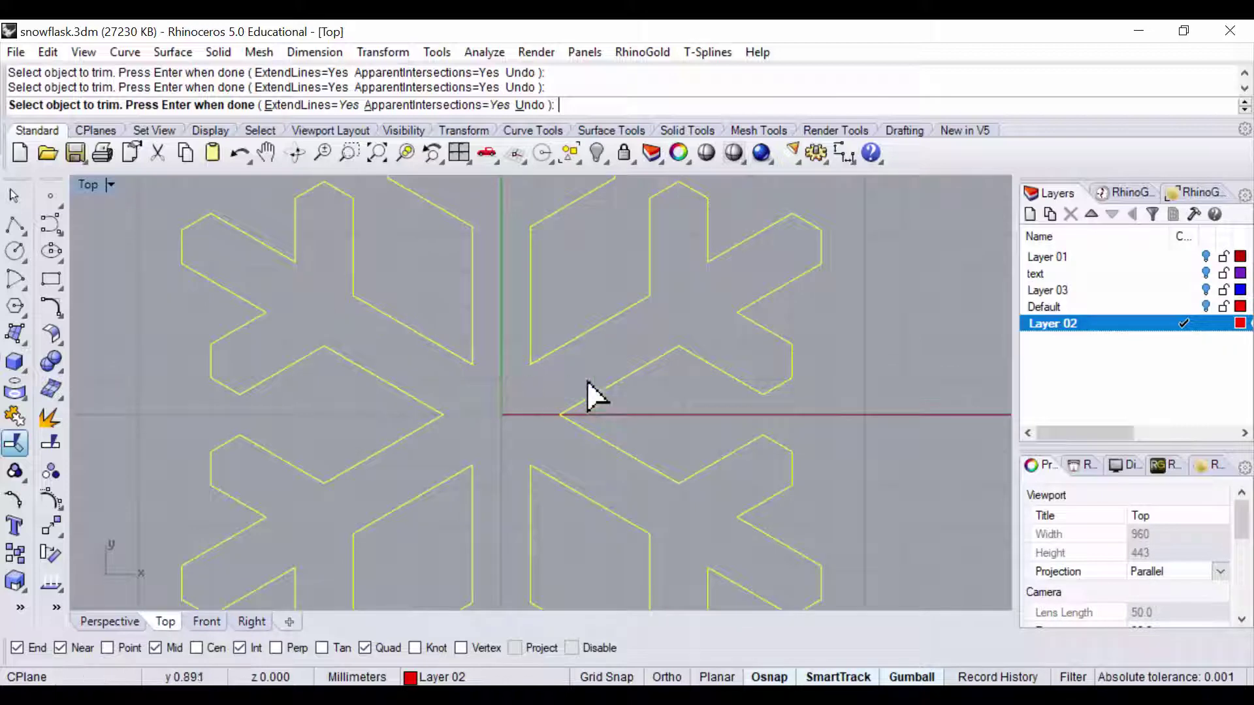
scroll(586, 382, "down", 3)
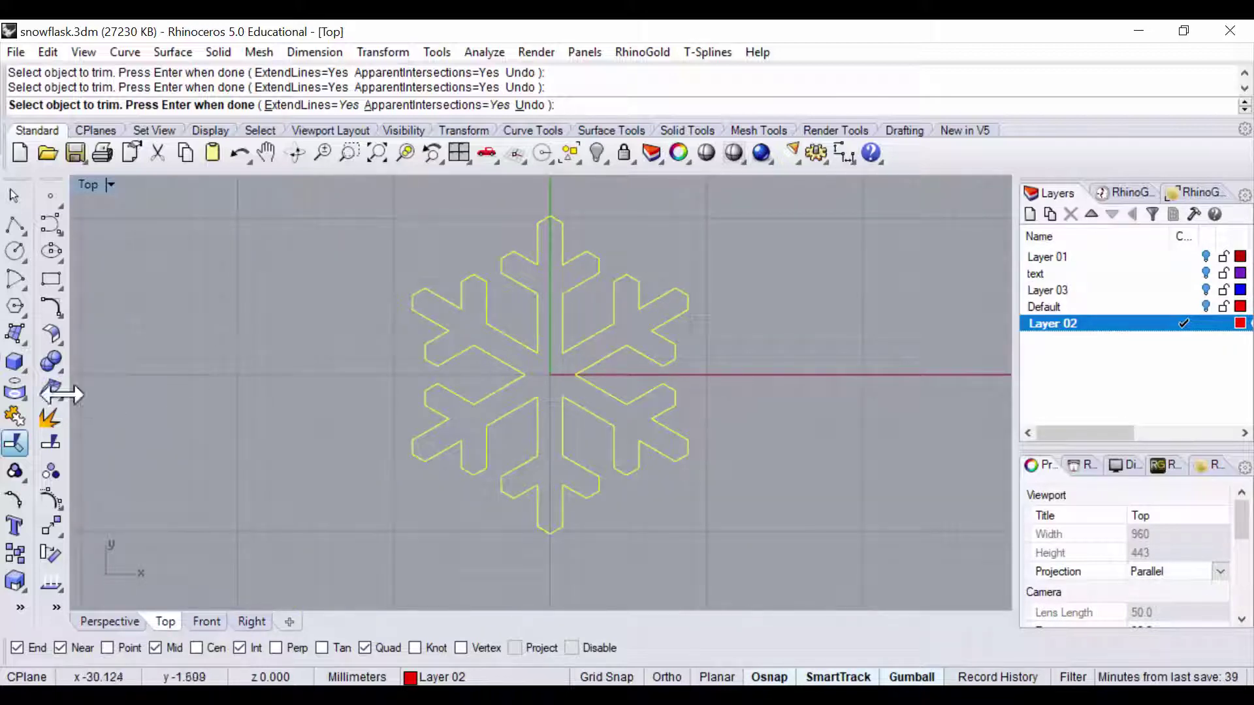
Step: Join the trimmed arm curves into one closed snowflake outline and select it
left_click(16, 415)
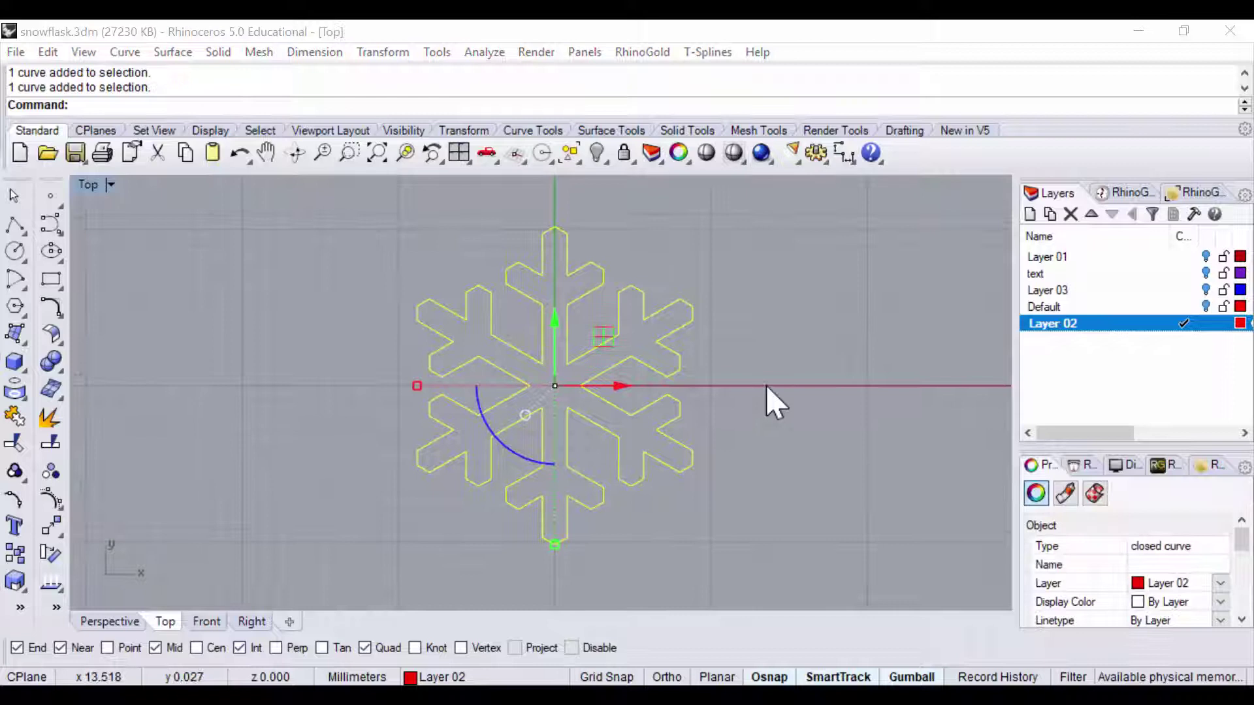
left_click(766, 385)
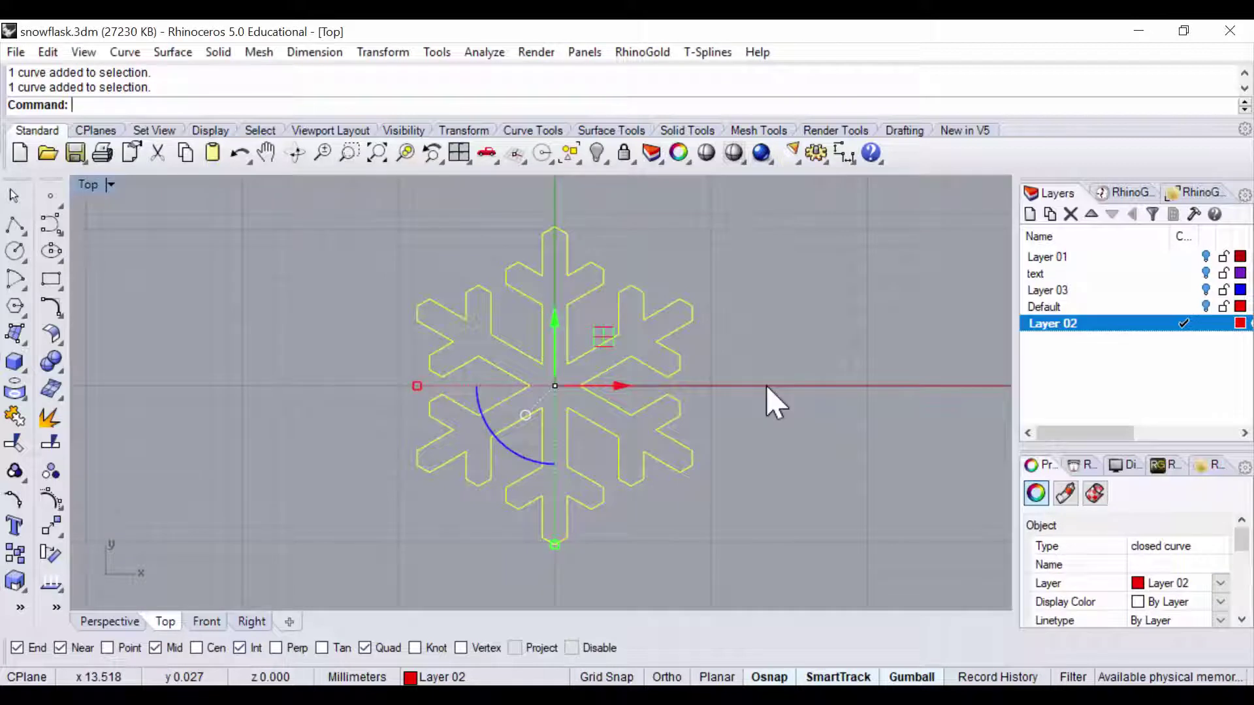
left_click(680, 414)
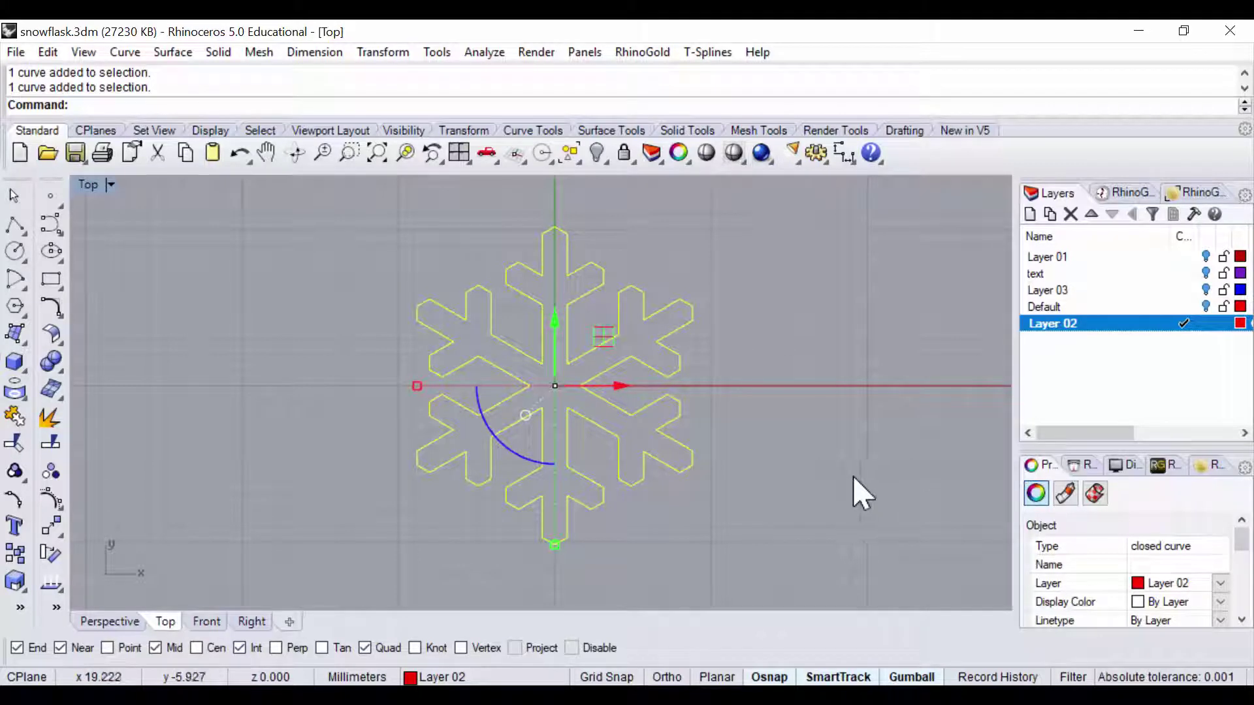
right_click_drag(750, 436, 677, 410)
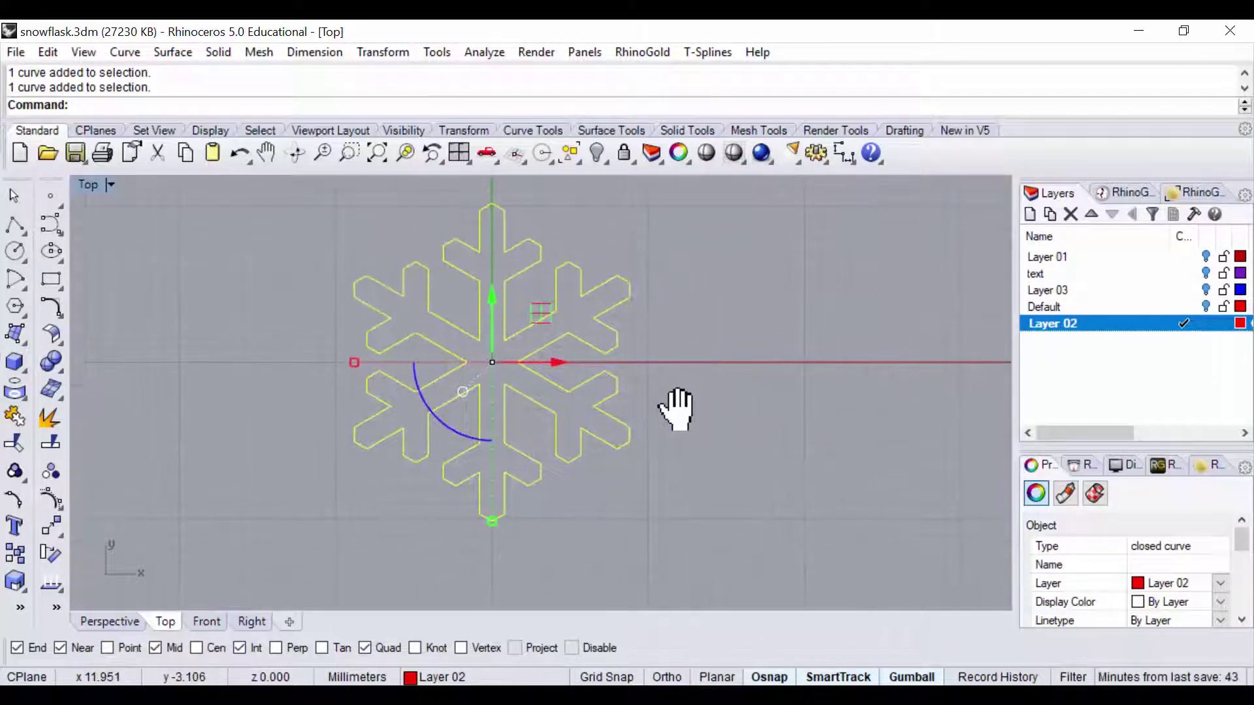
Step: Show the hidden reference image and draw a six-pointed star centred on the origin with an outer radius of about 5.4 mm
left_click(597, 155)
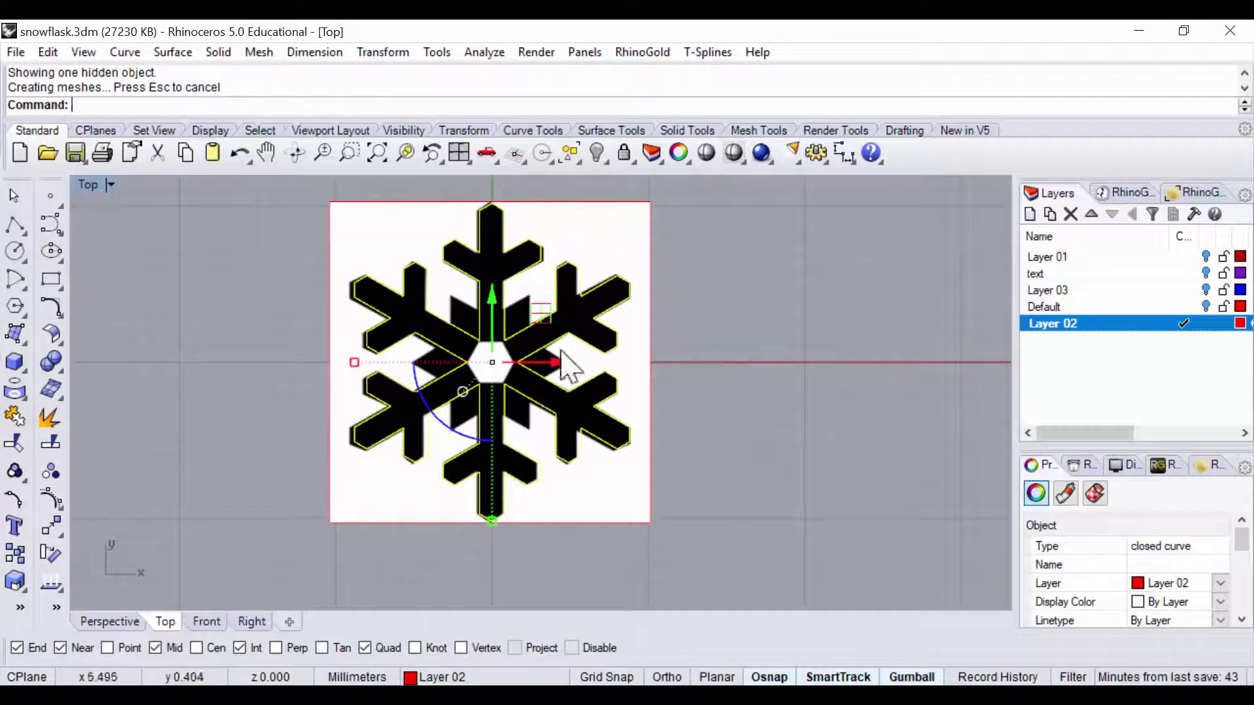
scroll(491, 364, "up", 2)
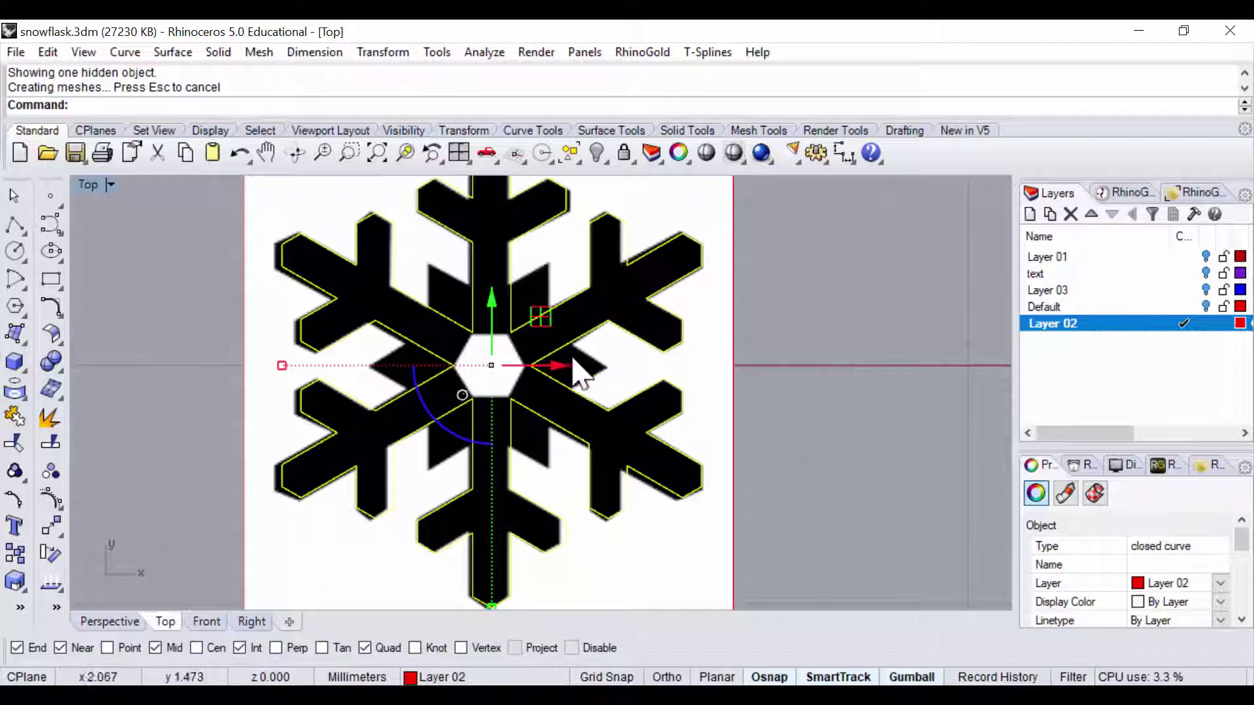
left_click(21, 312)
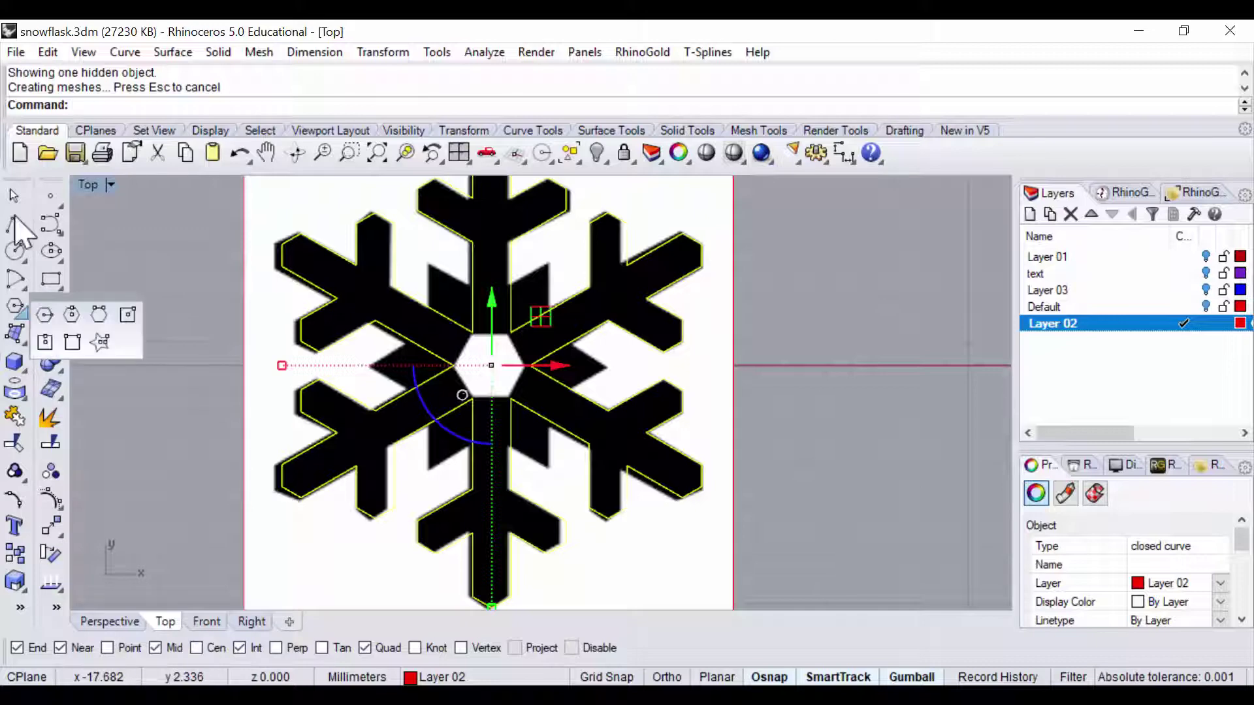
left_click(101, 341)
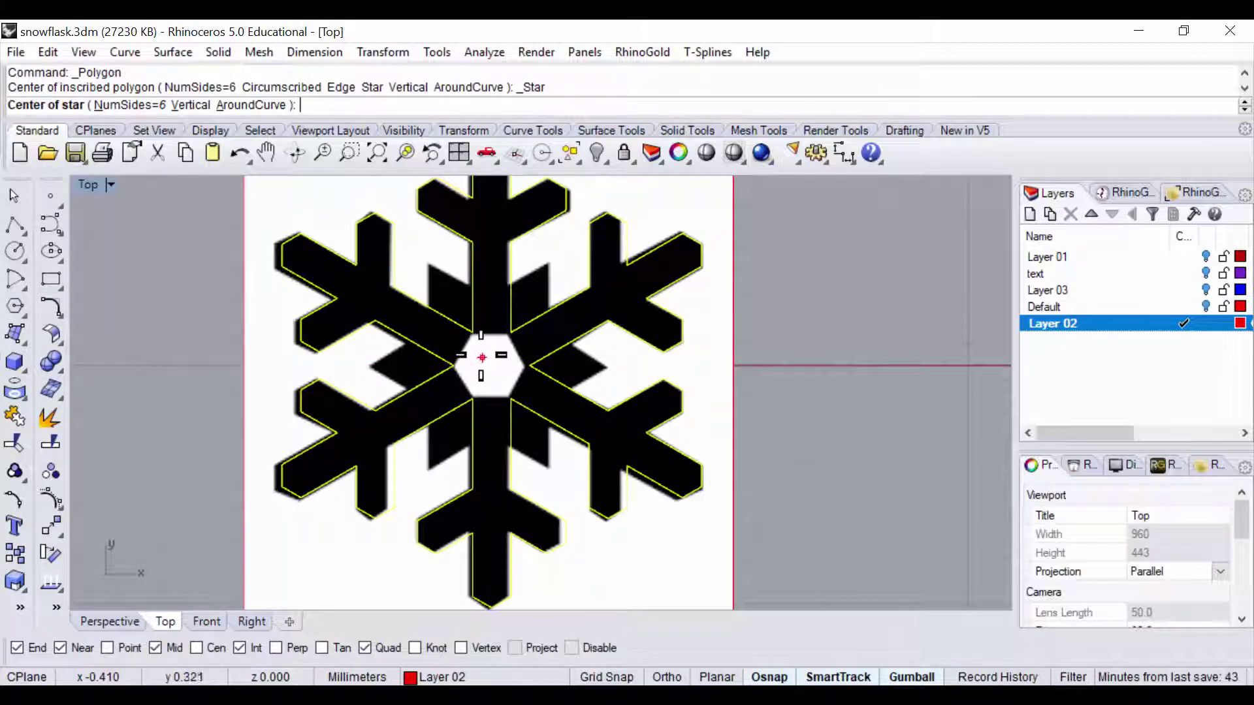
type("0")
key("Return")
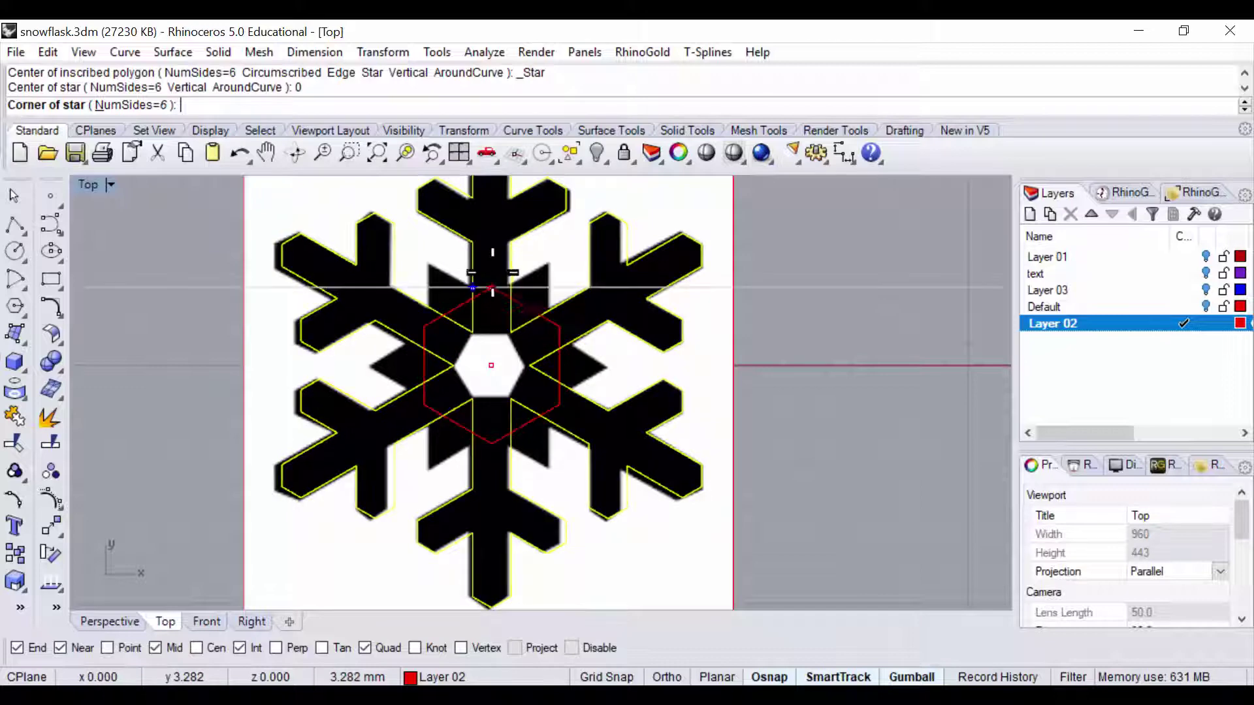
key("shift")
key("shift")
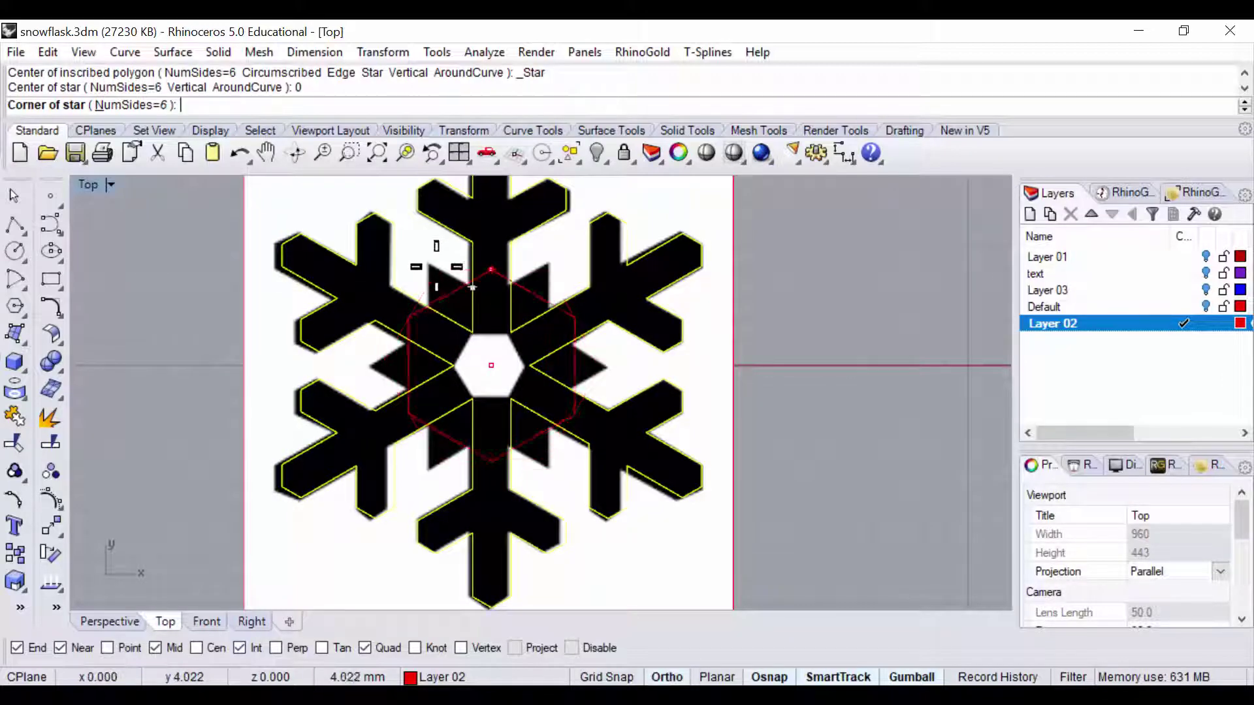
left_click(492, 236)
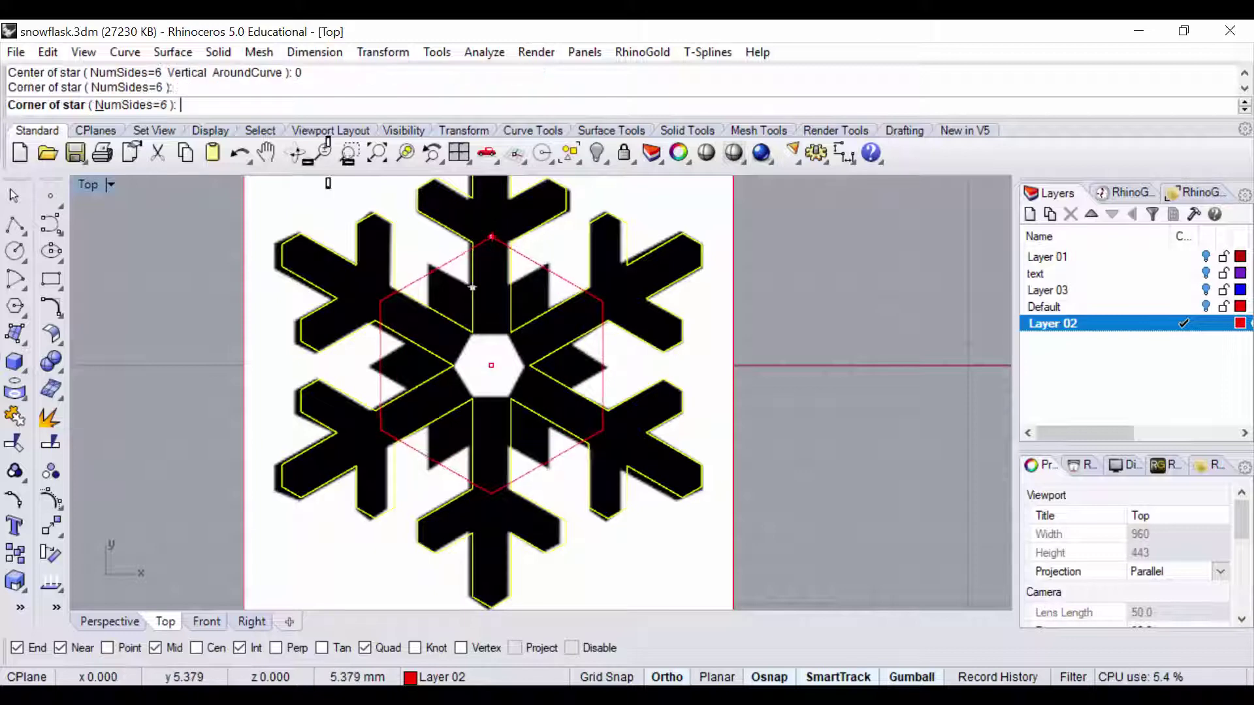
left_click(472, 287)
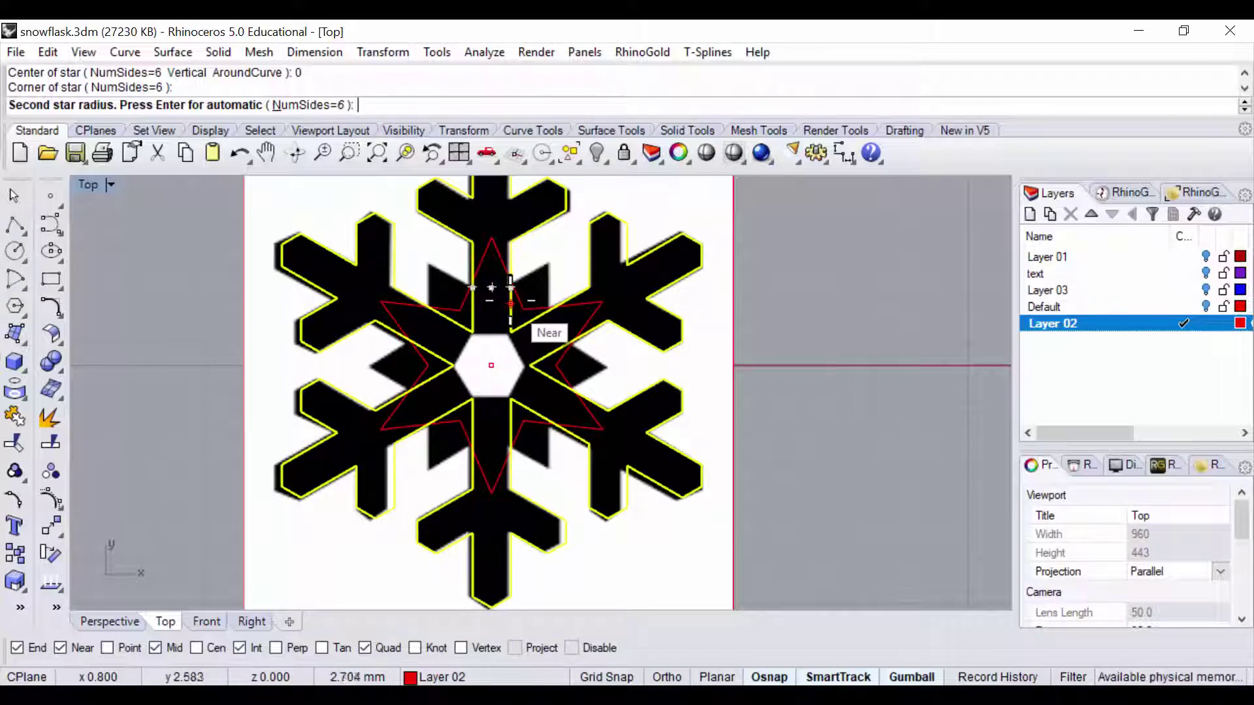
left_click(511, 287)
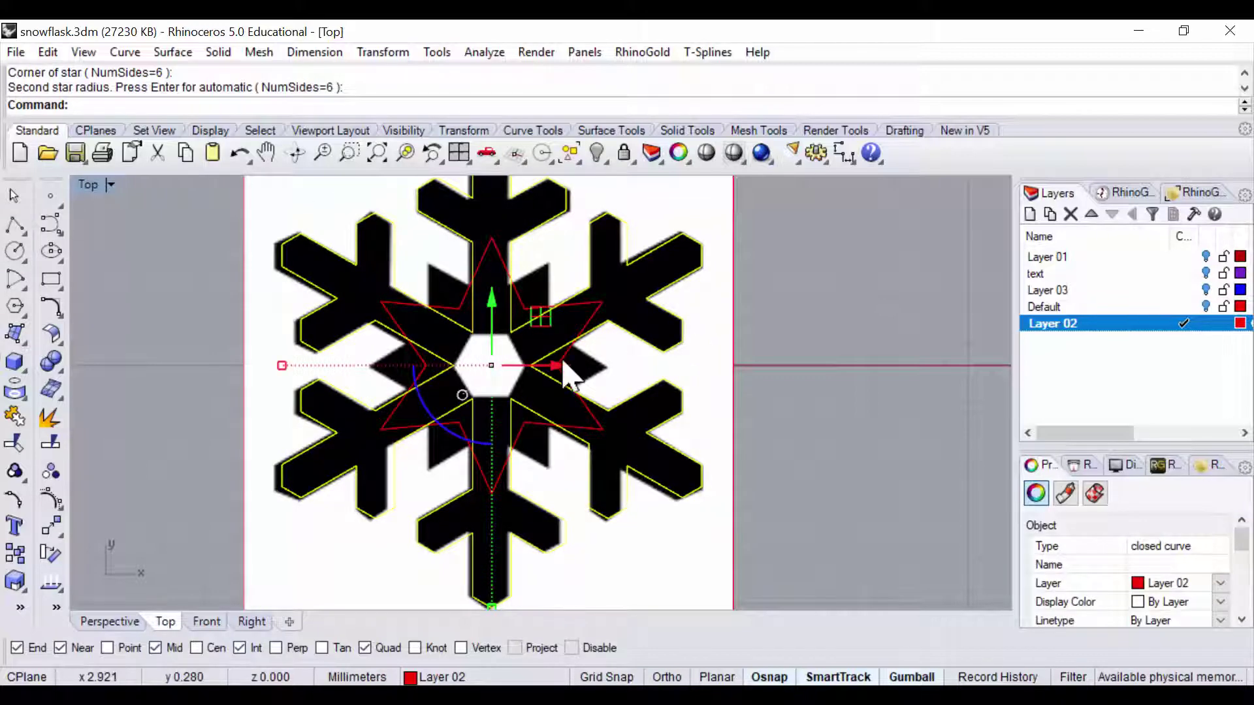
left_click(789, 392)
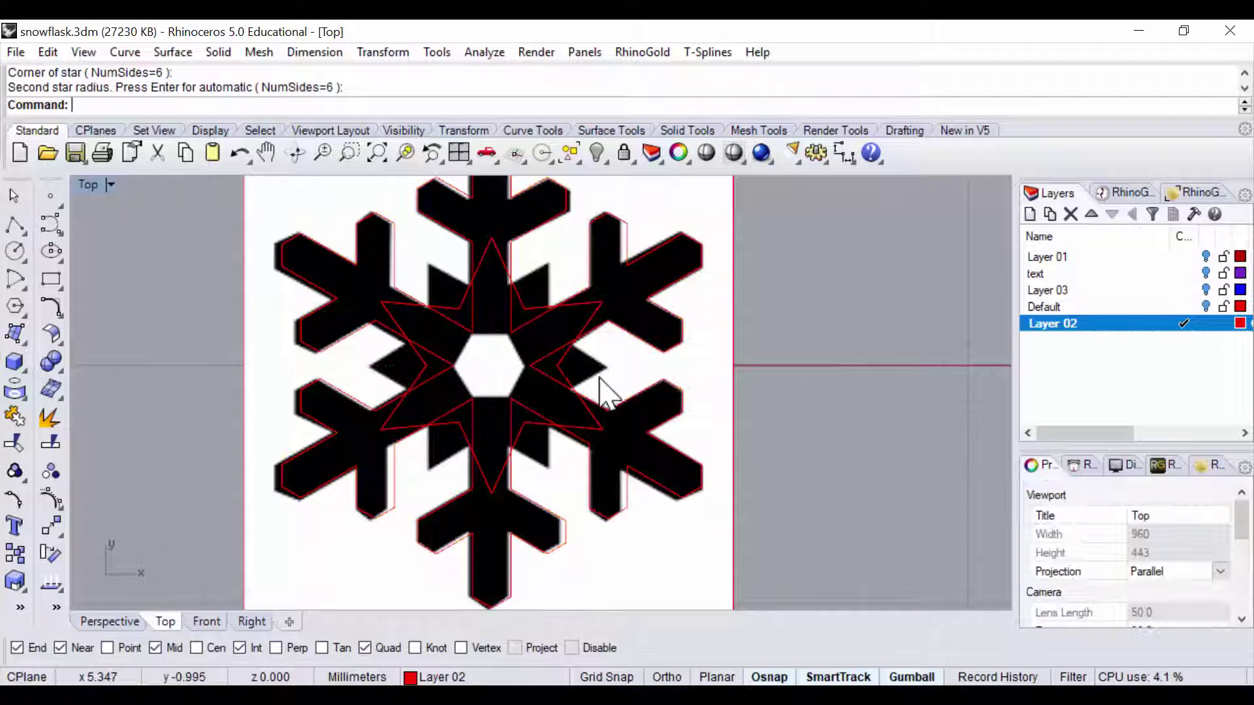
Step: Rotate the six-pointed star 30 degrees about its centre so its points fall between the arms, and clear the selection
left_click(594, 319)
left_click(649, 367)
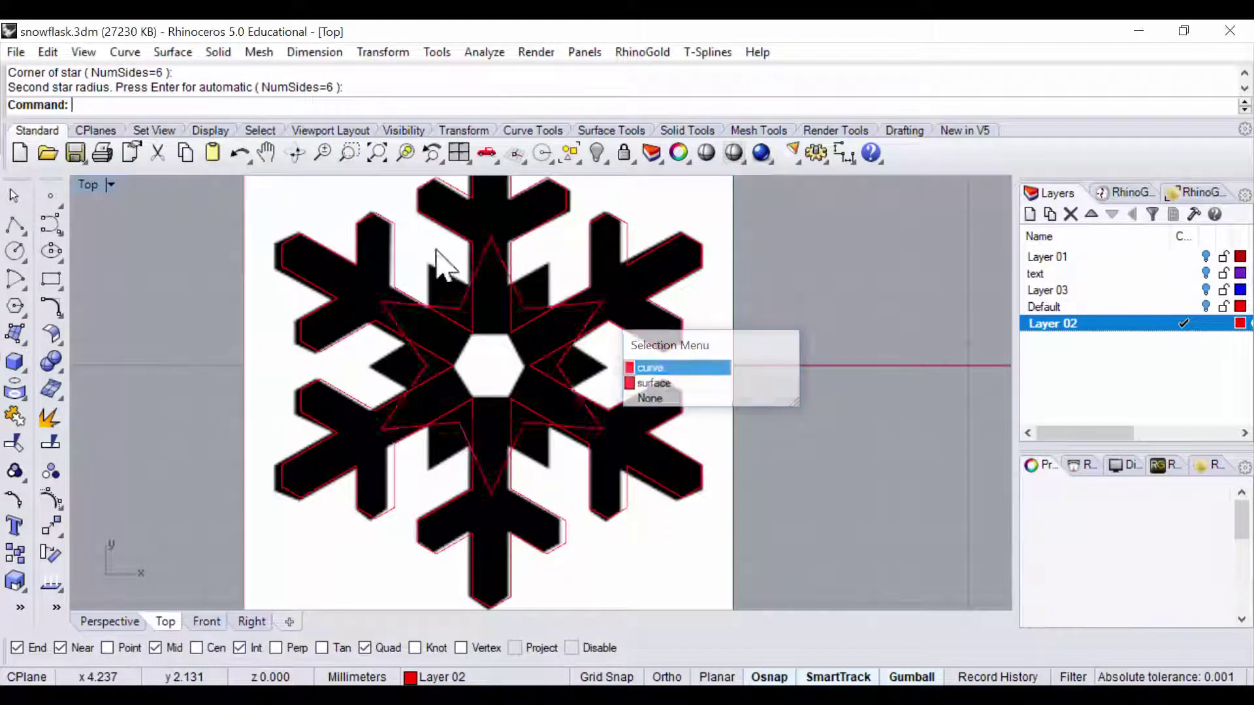
left_click(452, 438)
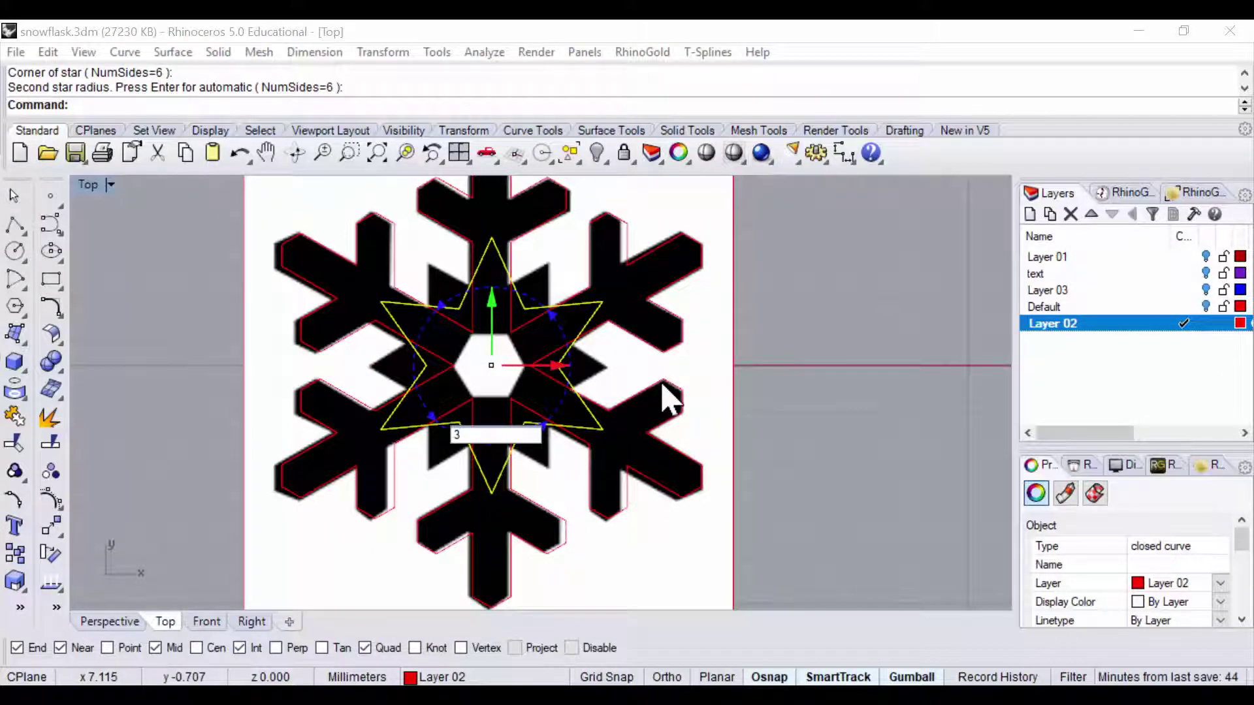
key("Return")
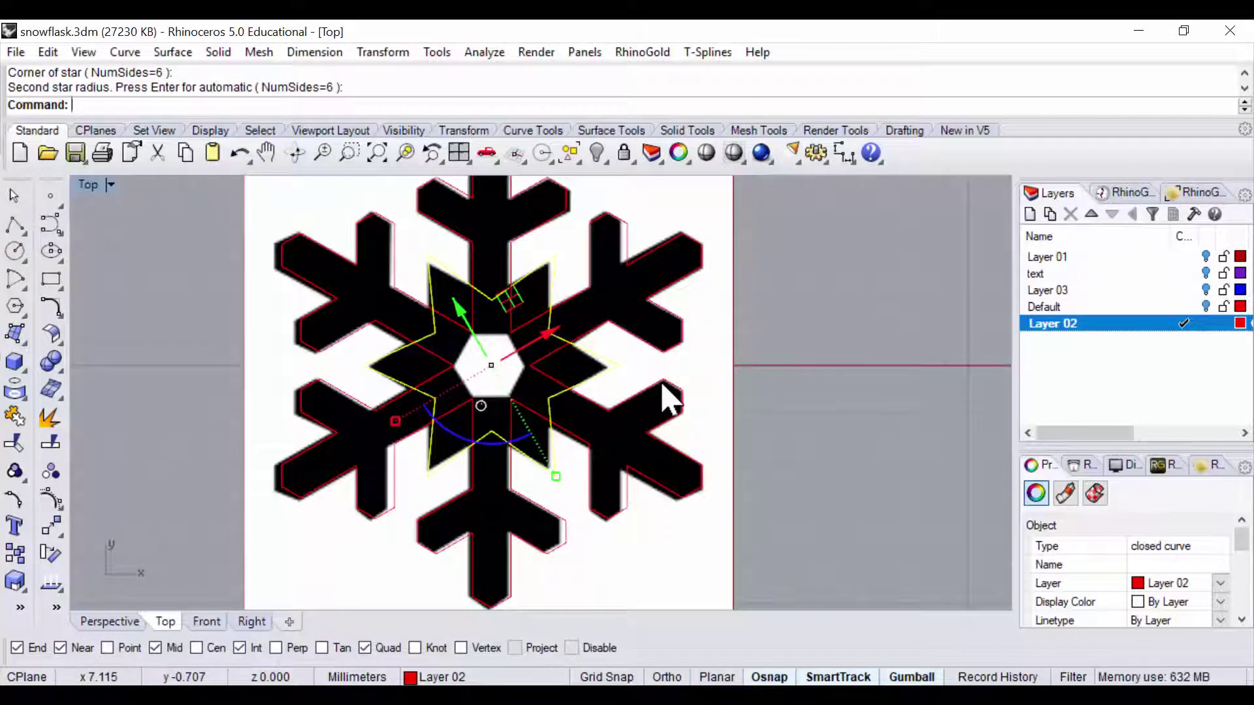
left_click(652, 448)
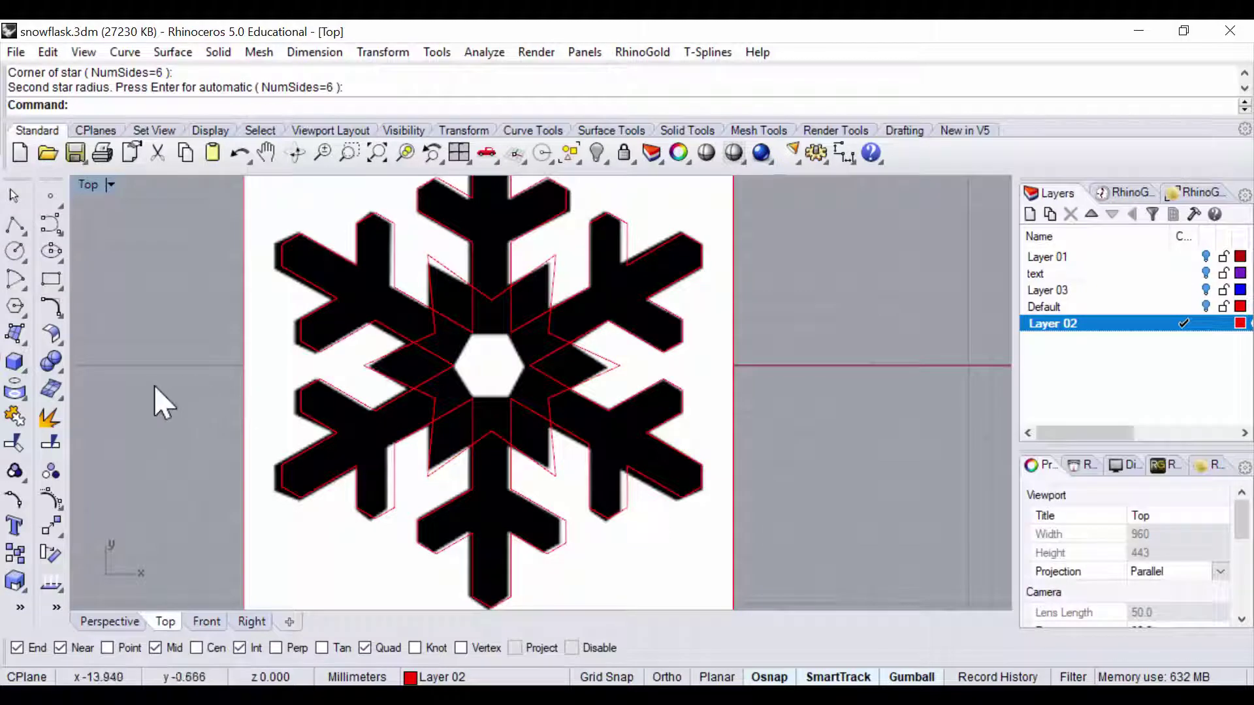
Step: Draw a six-sided inscribed polygon centred on the origin with its corner snapped to the arm junction, about 1.6 mm in radius
left_click(16, 309)
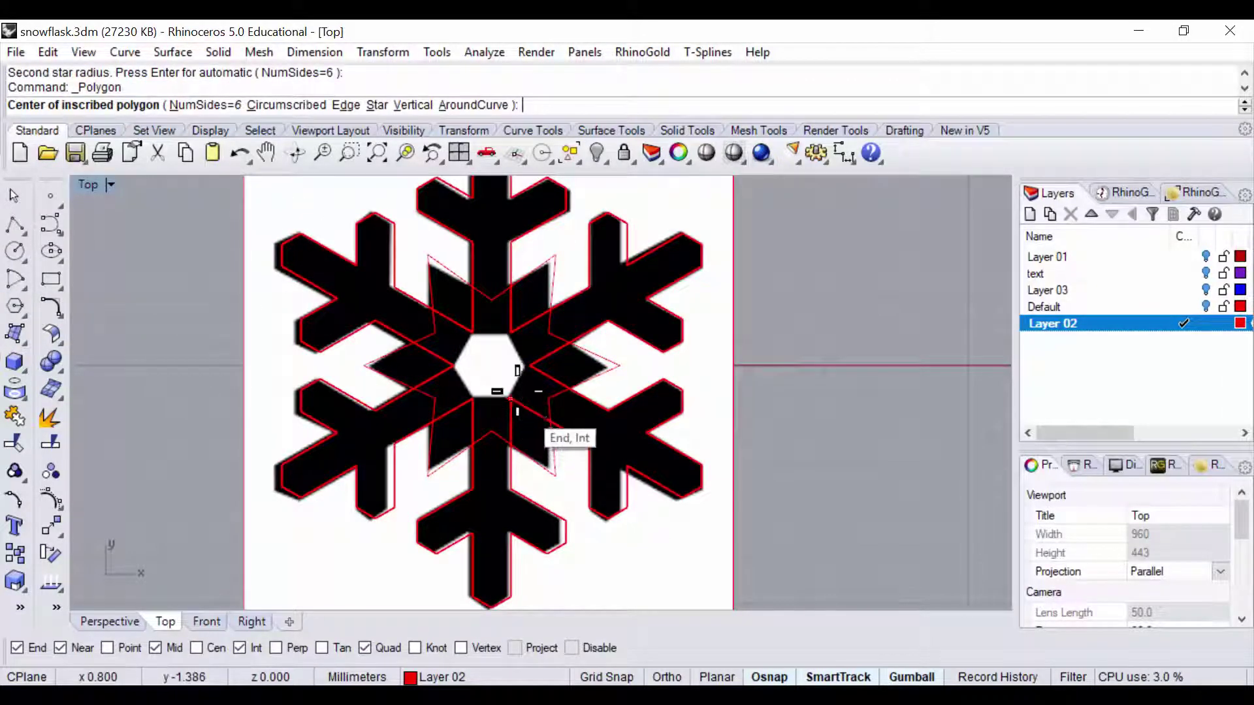
type("0")
key("Return")
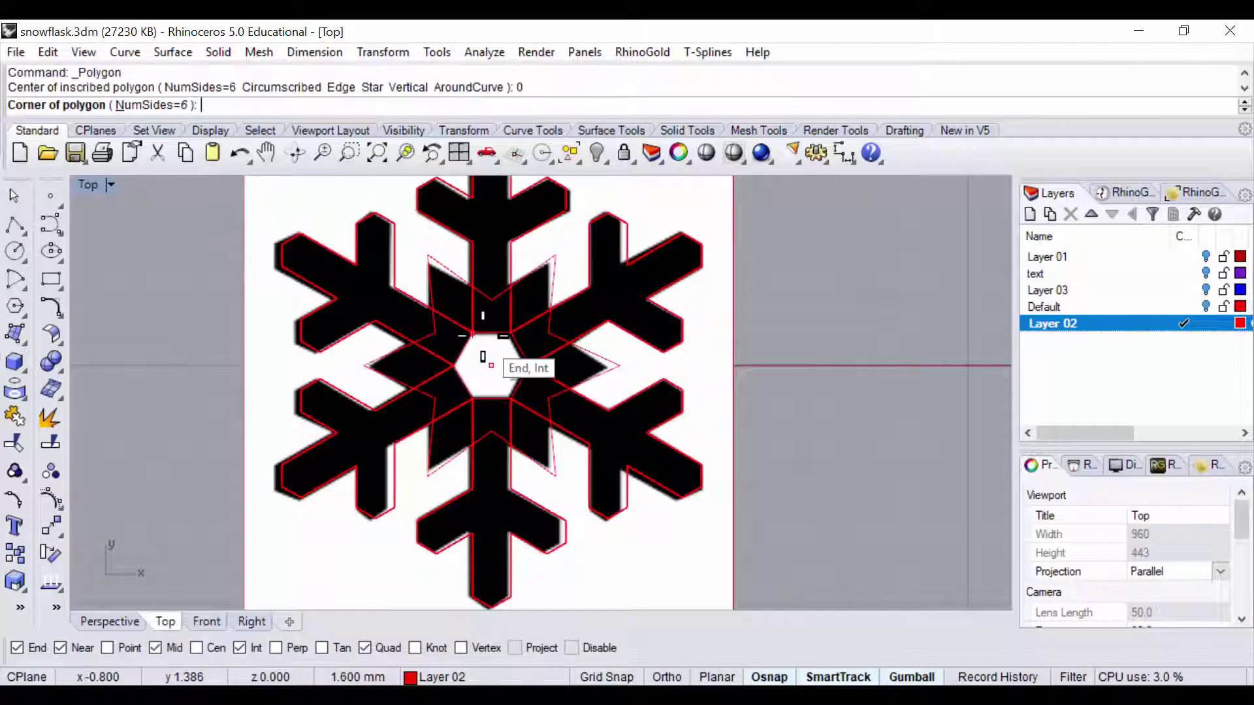
left_click(482, 330)
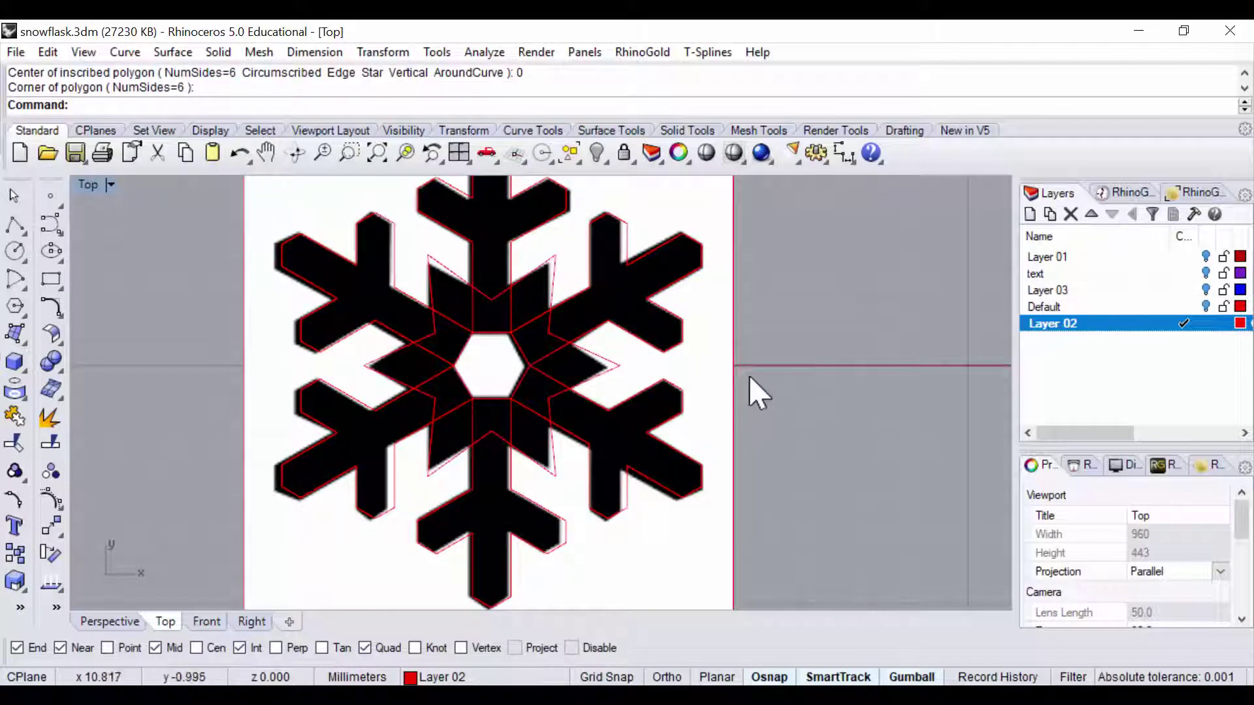
Step: Hide the reference image surface behind the snowflake curves
left_click(736, 370)
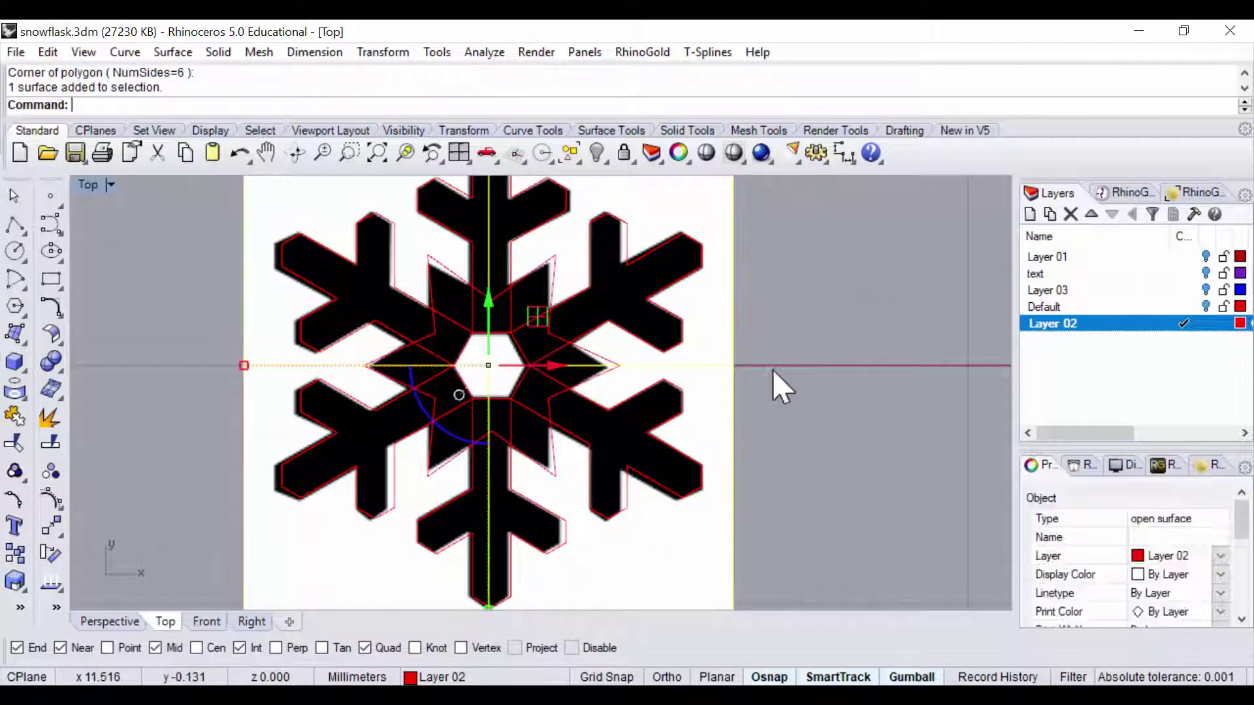
left_click(596, 154)
scroll(653, 356, "down", 2)
scroll(595, 349, "up", 2)
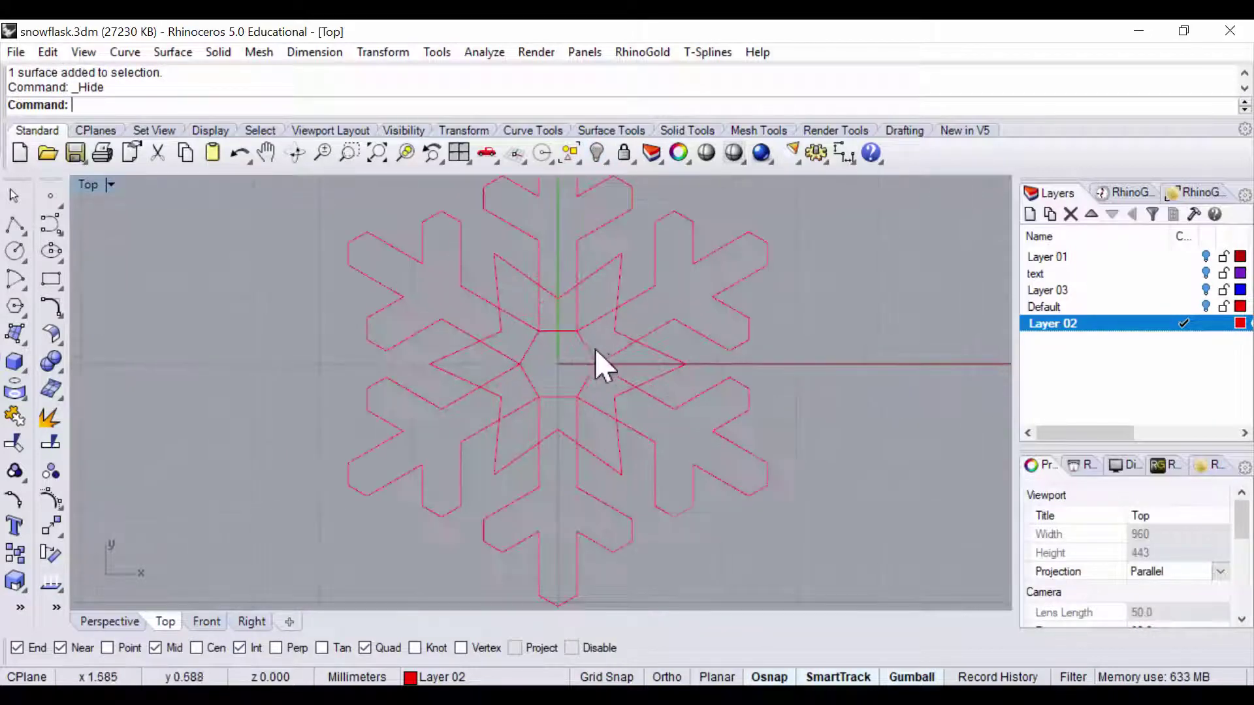
Step: Select the central hexagon and the star, set their display color to Green and clear the selection
scroll(598, 350, "up", 2)
right_click_drag(397, 222, 395, 247)
left_click(592, 381)
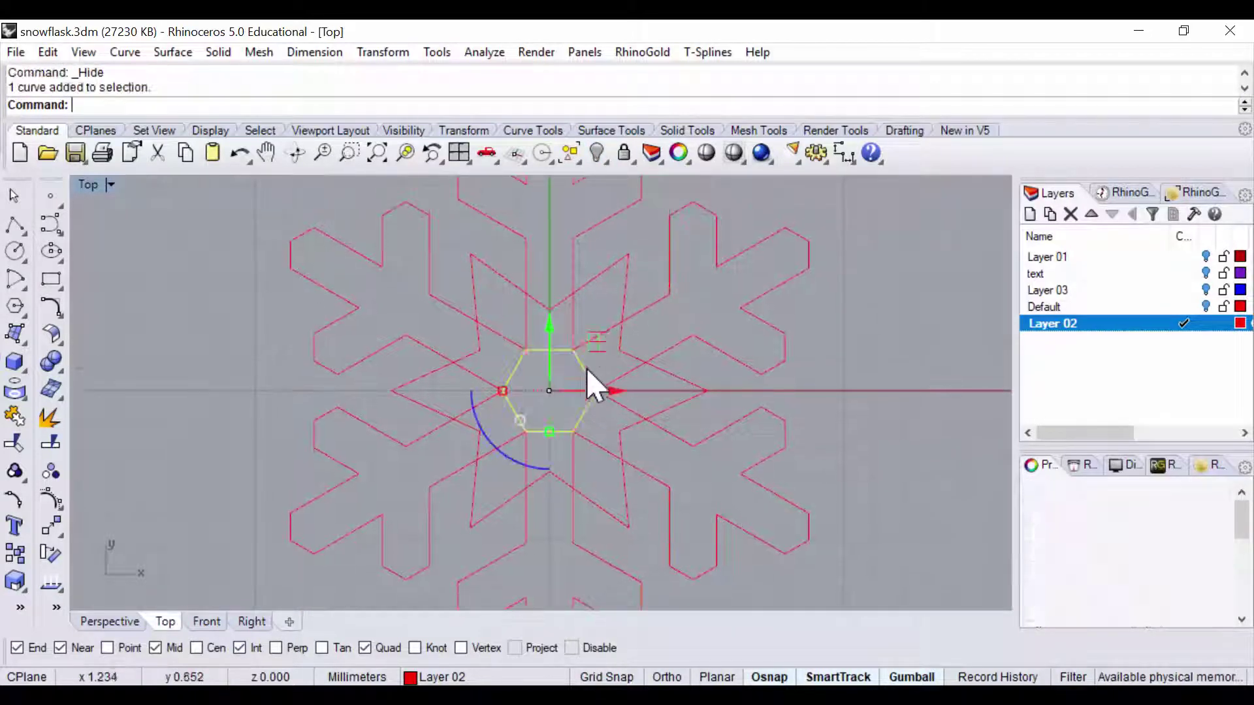
left_click(622, 351, "shift")
left_click(1219, 602)
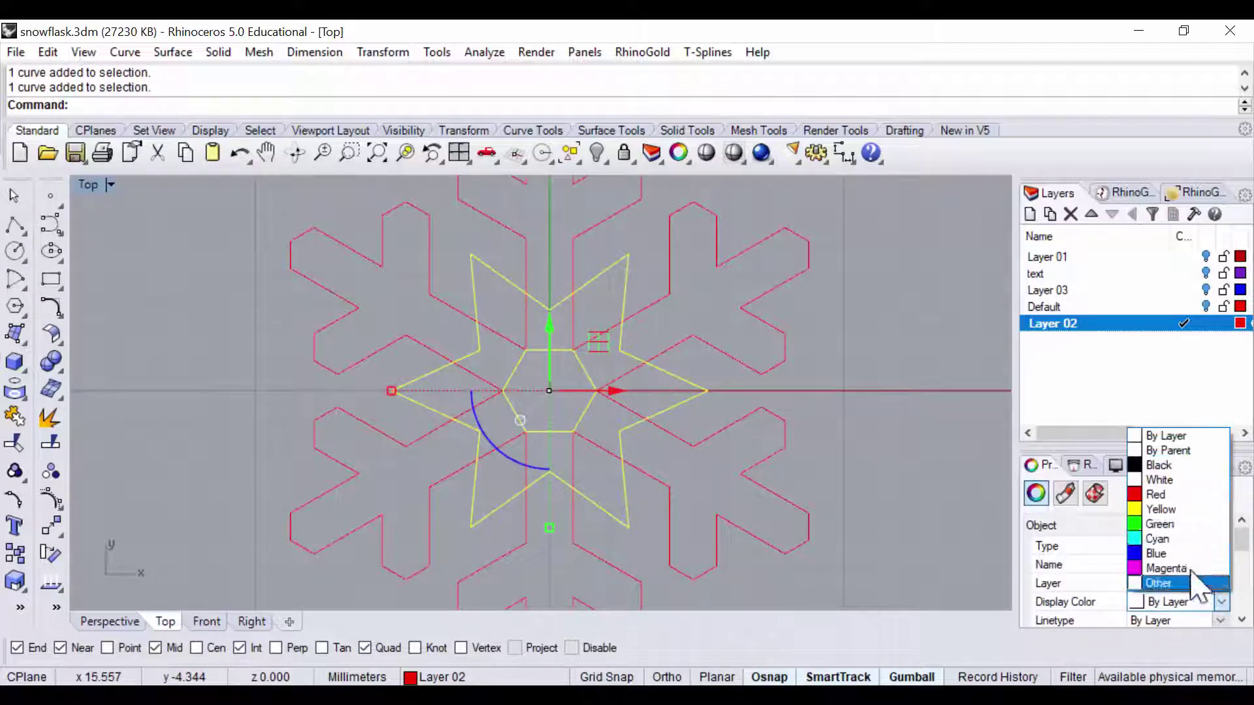
left_click(1169, 523)
key("Escape")
right_click_drag(801, 461, 783, 455)
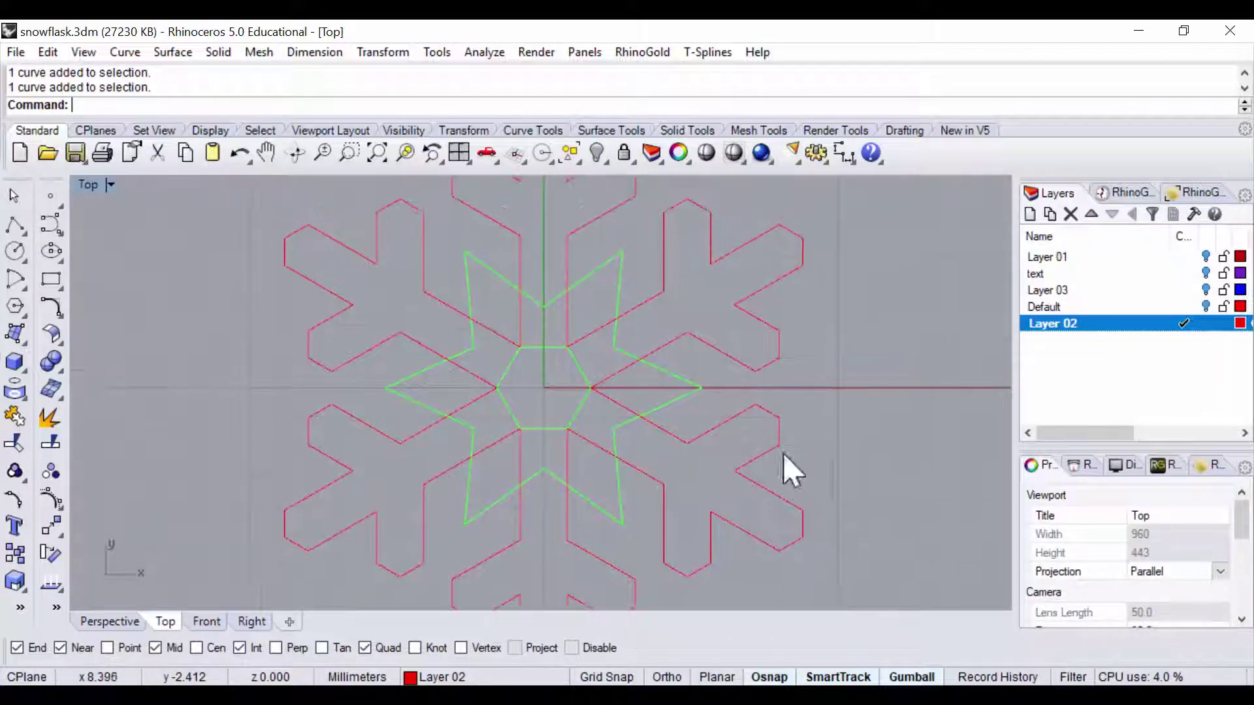
Step: In the Perspective view, extrude the closed snowflake outline as a straight solid with a distance of -1 mm
double_click(88, 180)
double_click(583, 187)
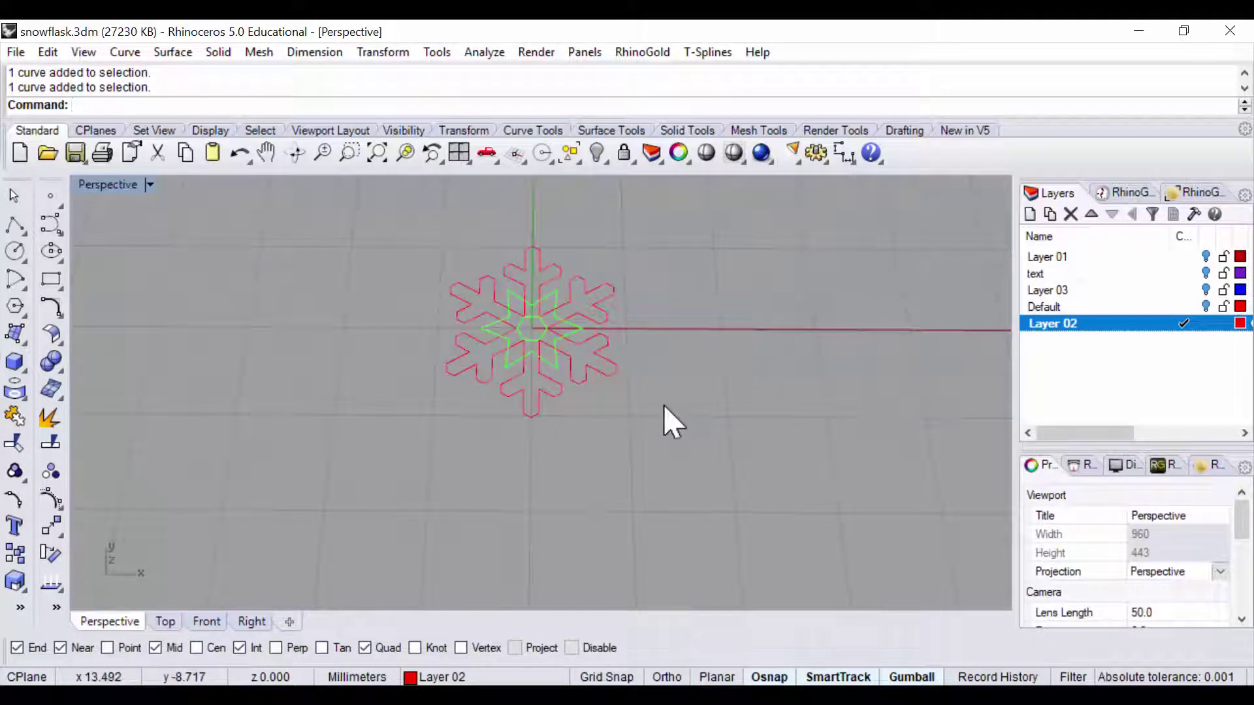
scroll(610, 350, "up", 7)
mouse_move(663, 404)
right_mouse_down()
mouse_move(610, 350)
mouse_move(607, 433)
mouse_move(620, 365)
mouse_move(657, 409)
right_mouse_up()
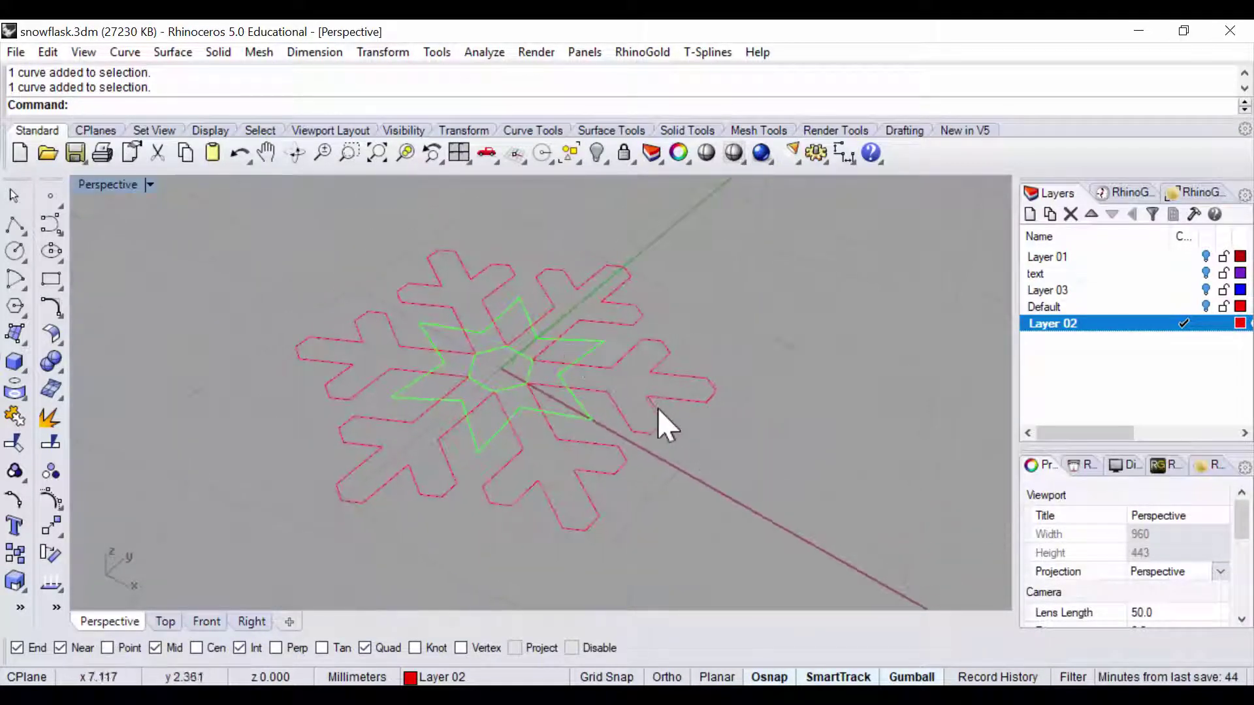
left_click(447, 272)
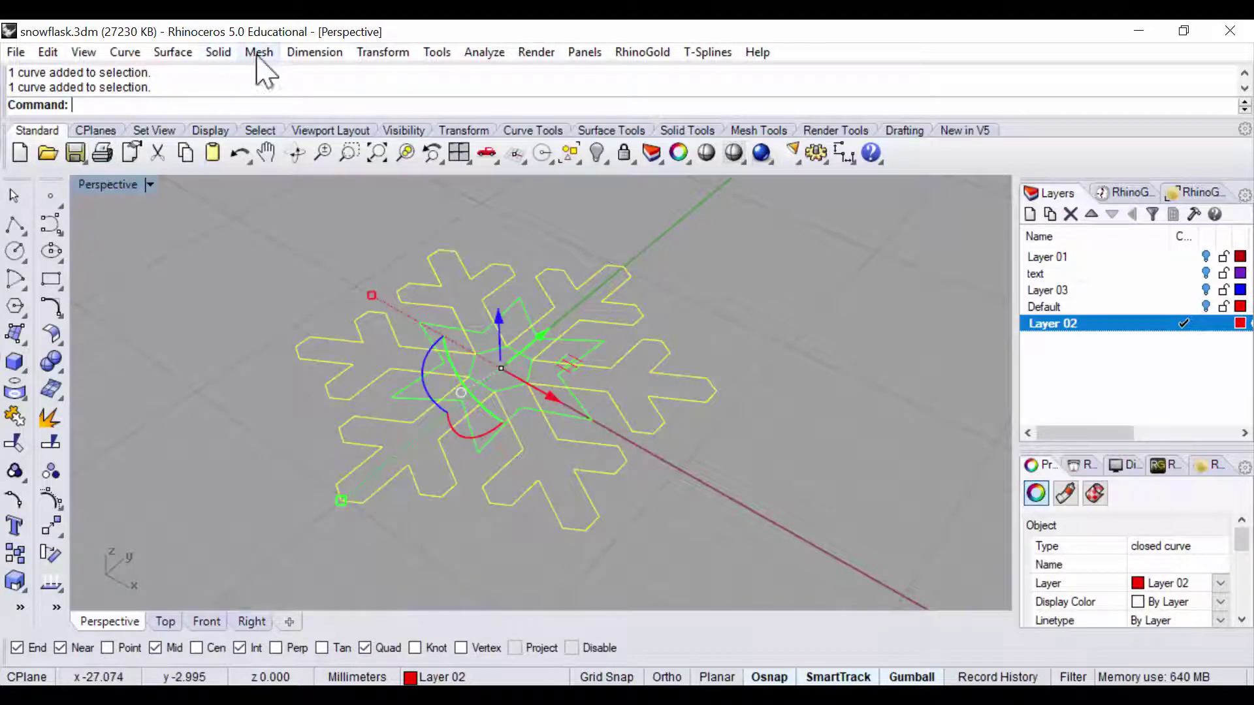
left_click(219, 51)
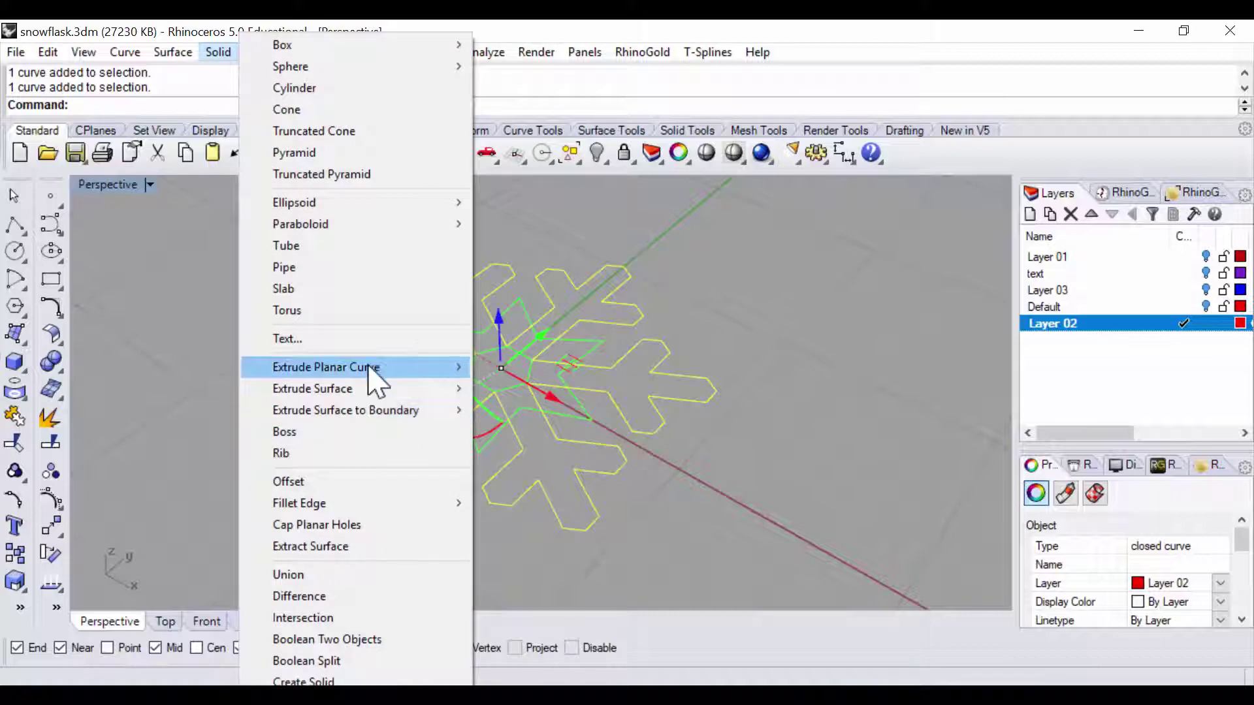
mouse_move(369, 369)
left_click(508, 368)
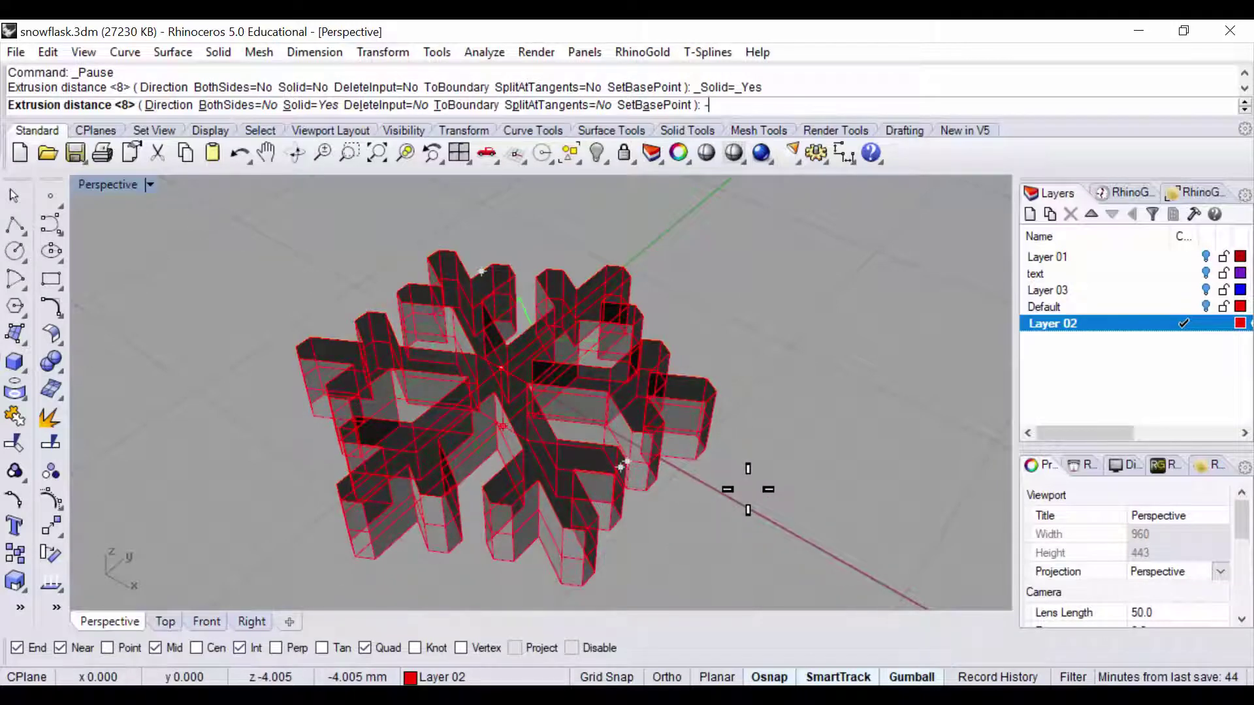
key("Return")
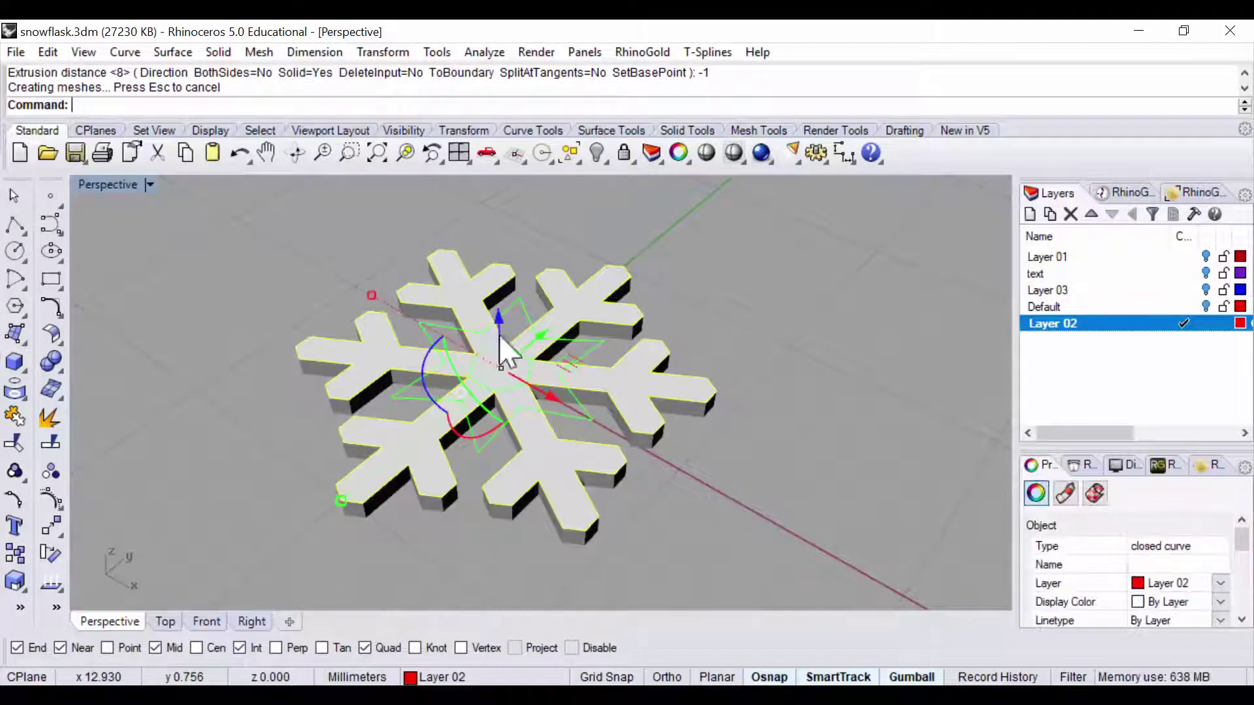
Step: Extrude the star and hexagon curves together as a solid by 1 mm and clear the selection
left_click(696, 496)
right_click_drag(696, 497, 547, 389)
right_click_drag(618, 503, 610, 425)
scroll(582, 431, "up", 5)
left_click(572, 420)
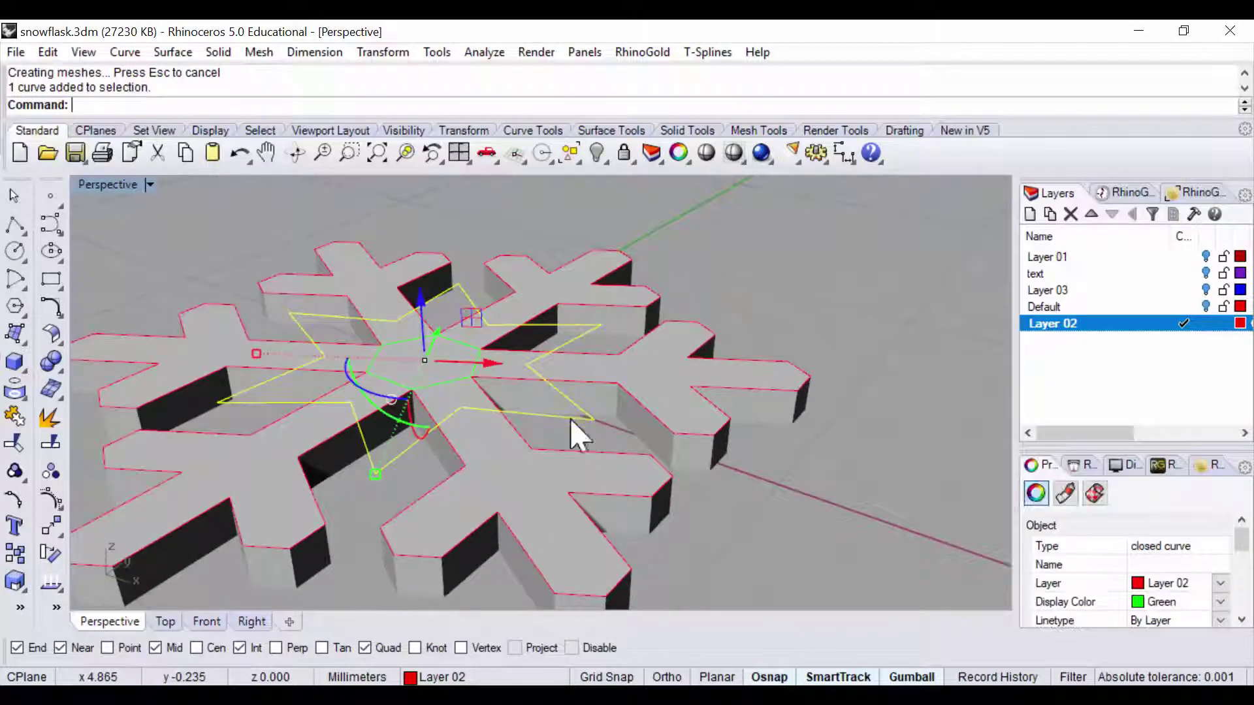
left_click(305, 257, "shift")
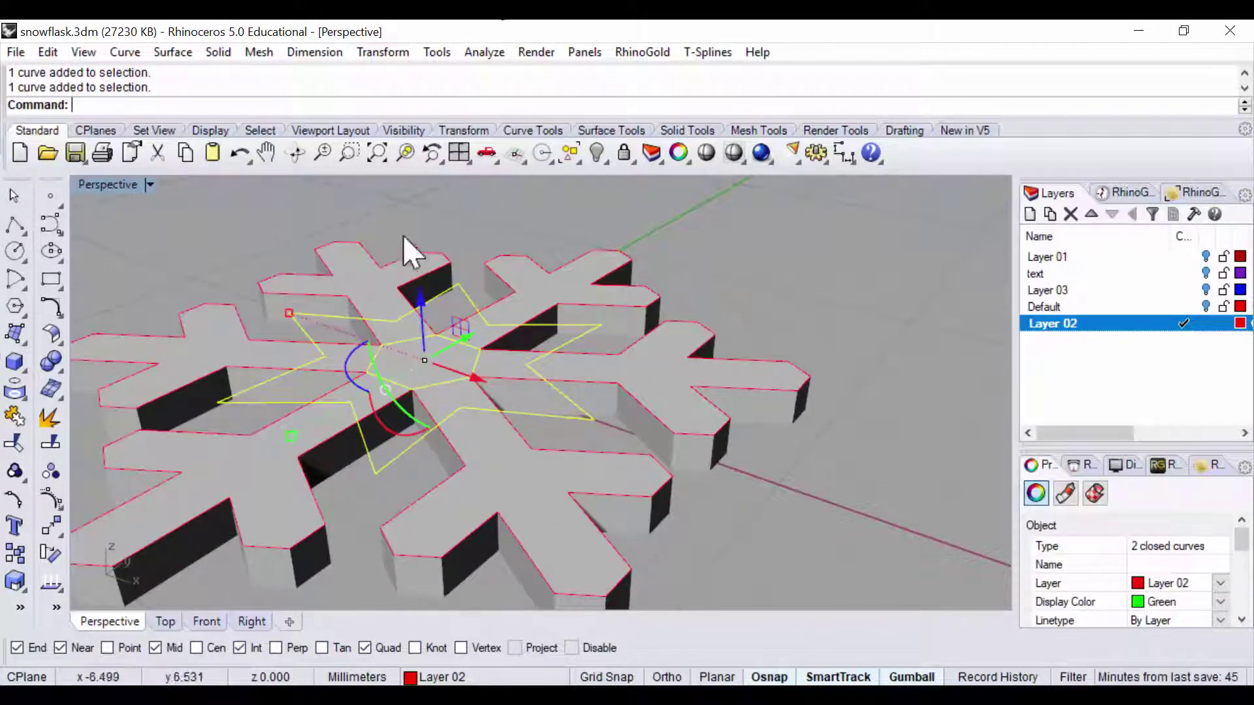
key("Return")
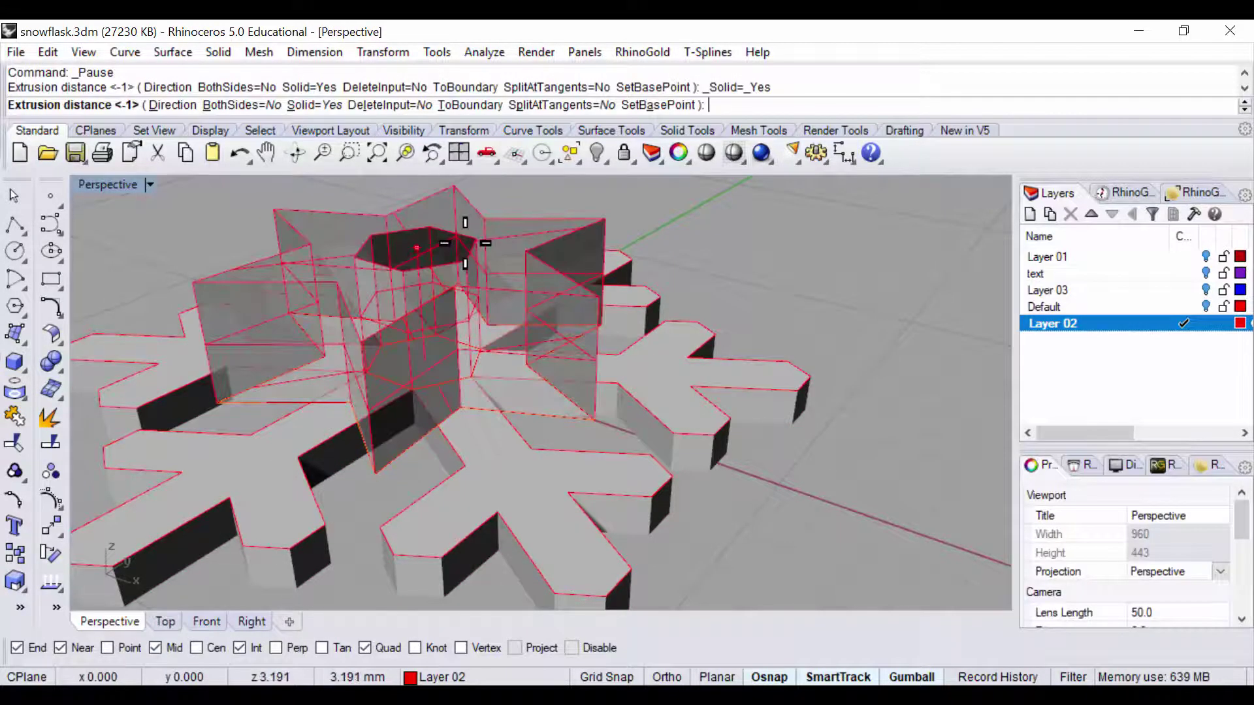
type("1")
key("Return")
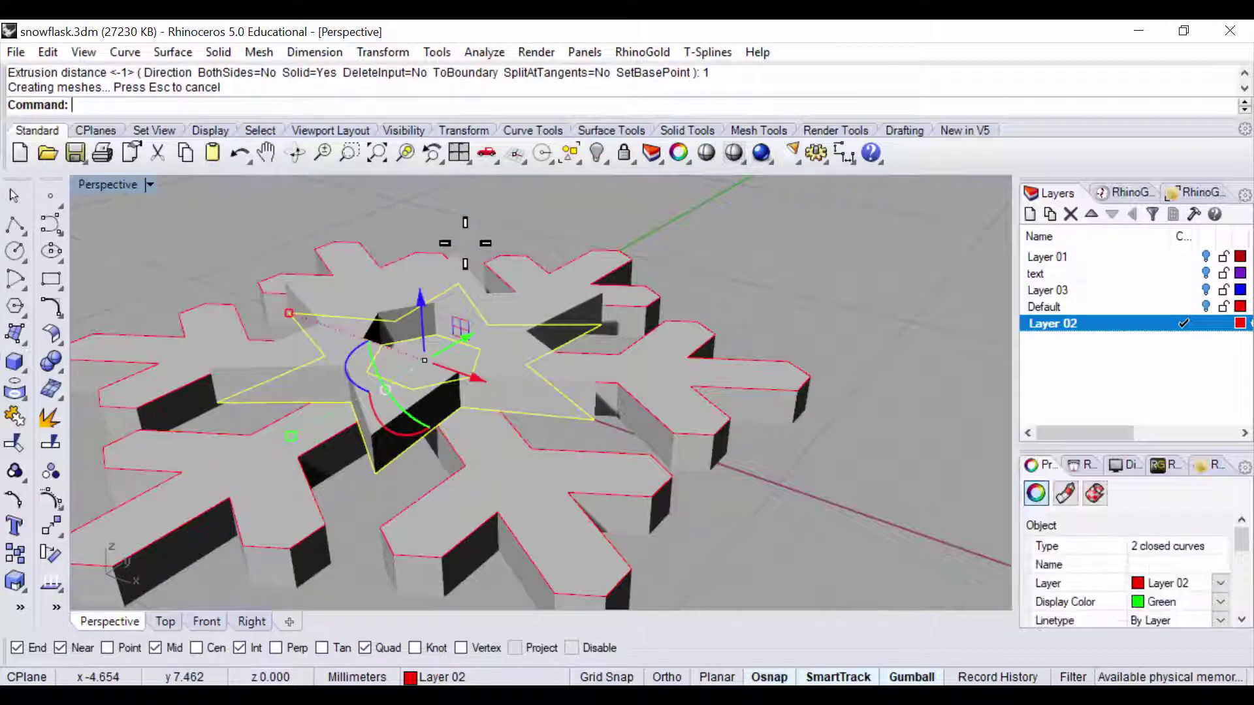
key("Escape")
Step: Select the central hexagon curve and set the Perspective viewport's display mode to Ghosted
right_click_drag(616, 448, 344, 252)
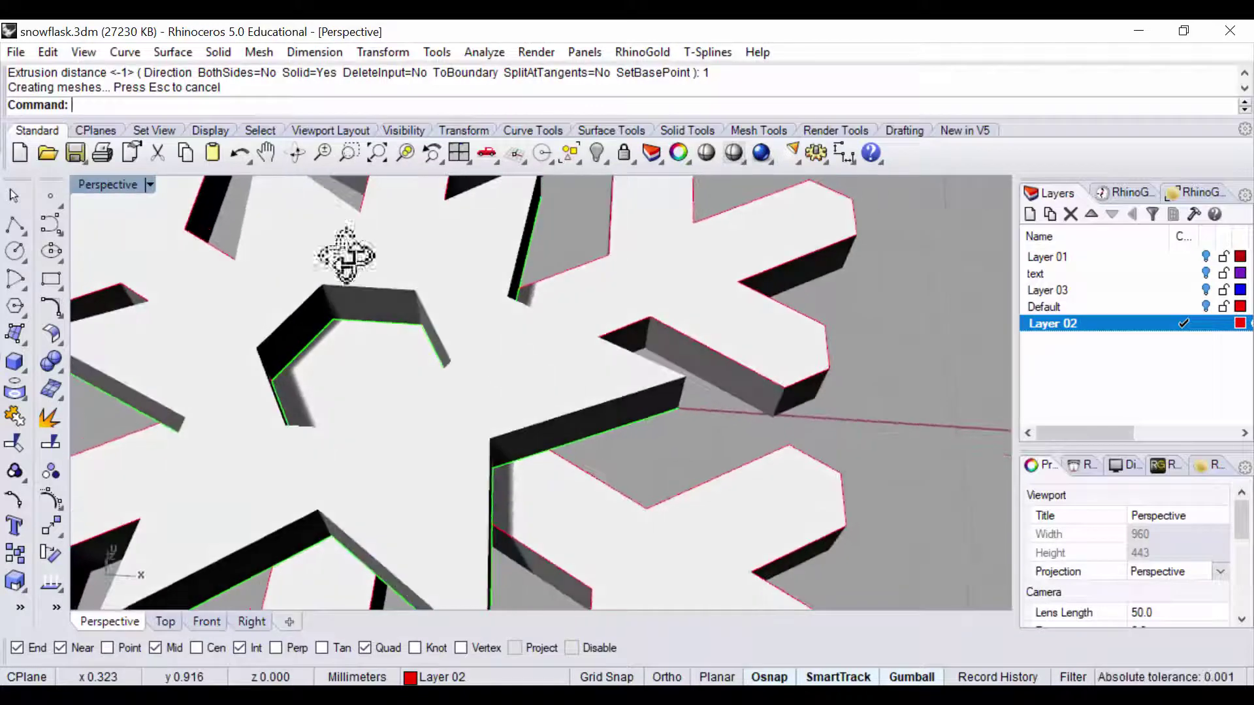
left_click(412, 332)
left_click(428, 343)
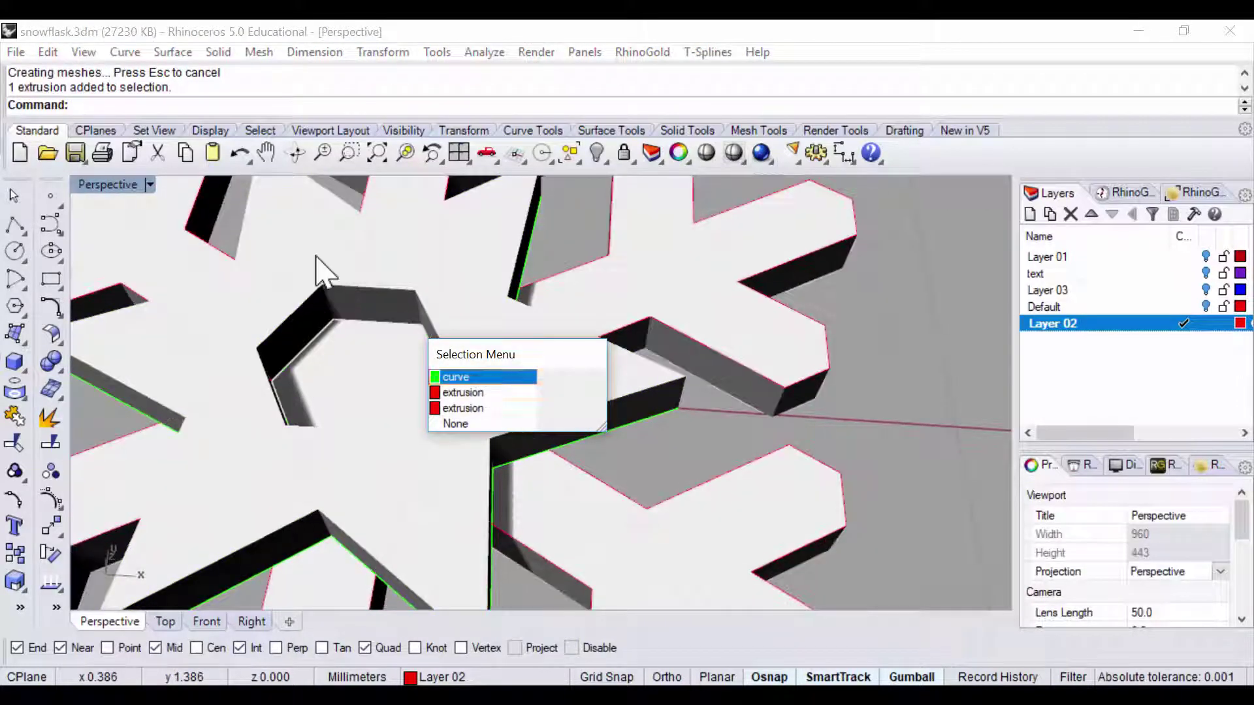
left_click(462, 372)
scroll(414, 335, "down", 5)
right_click_drag(391, 370, 377, 358)
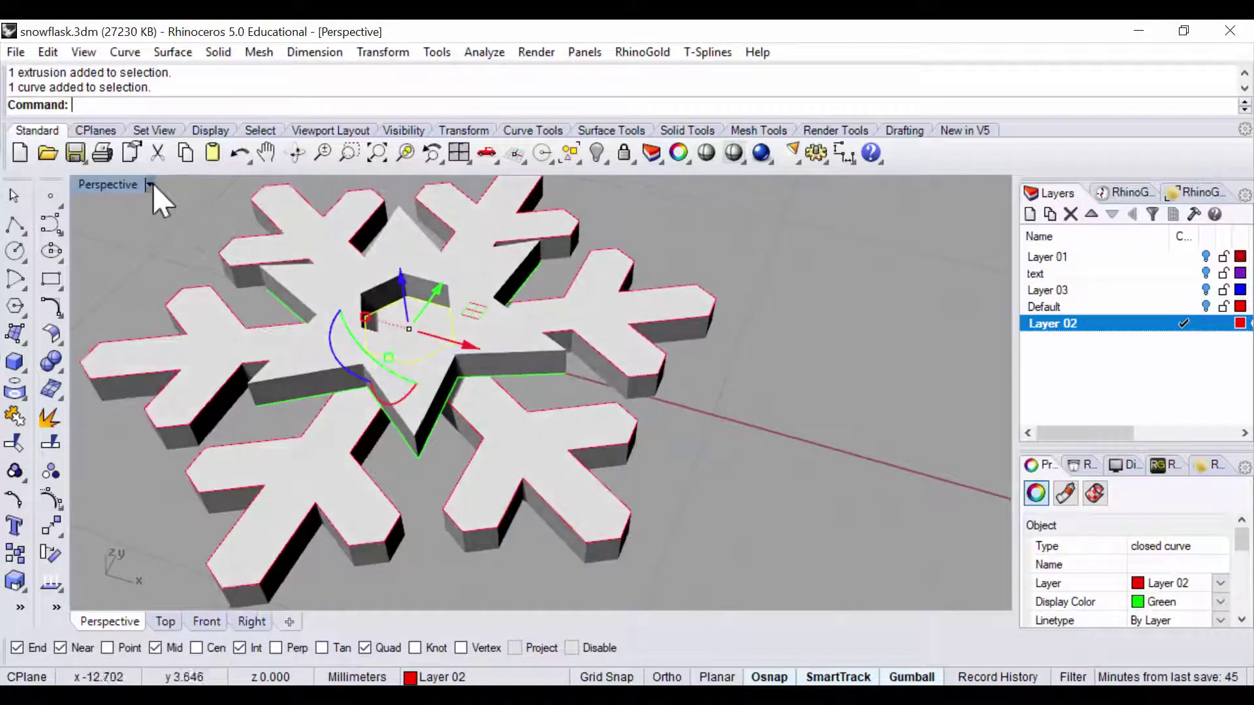
left_click(150, 185)
left_click(208, 126)
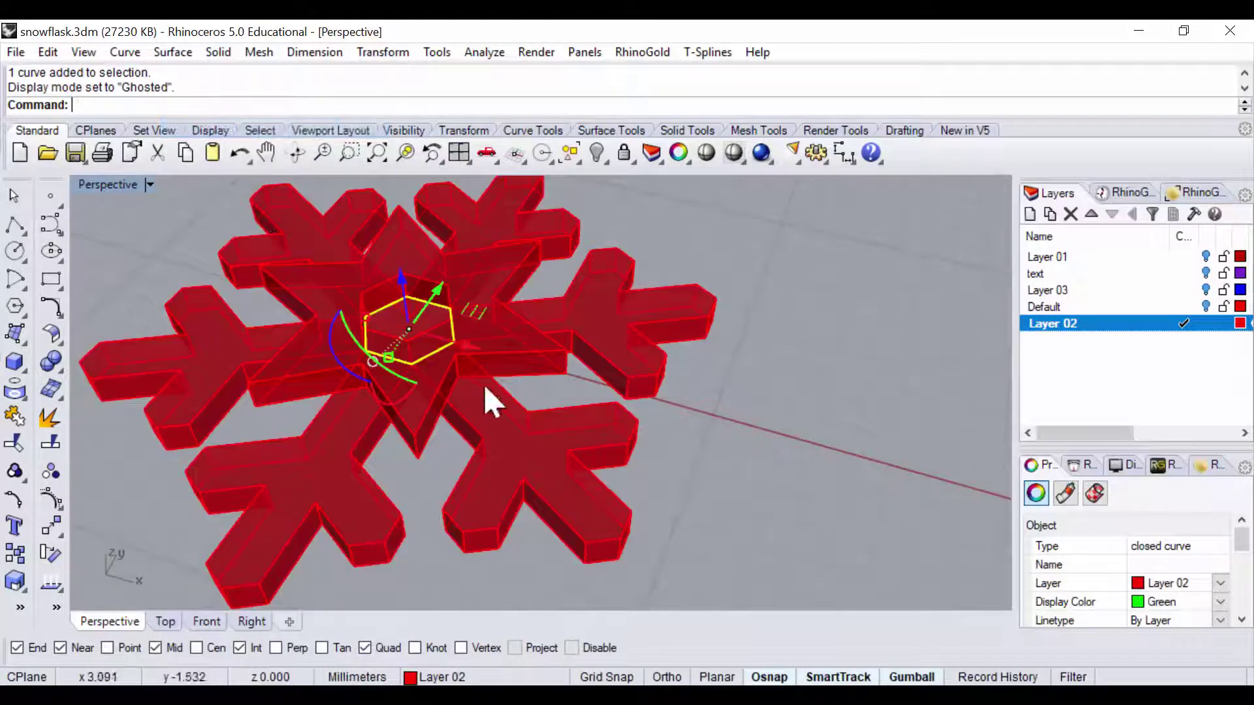
right_click_drag(485, 387, 461, 317)
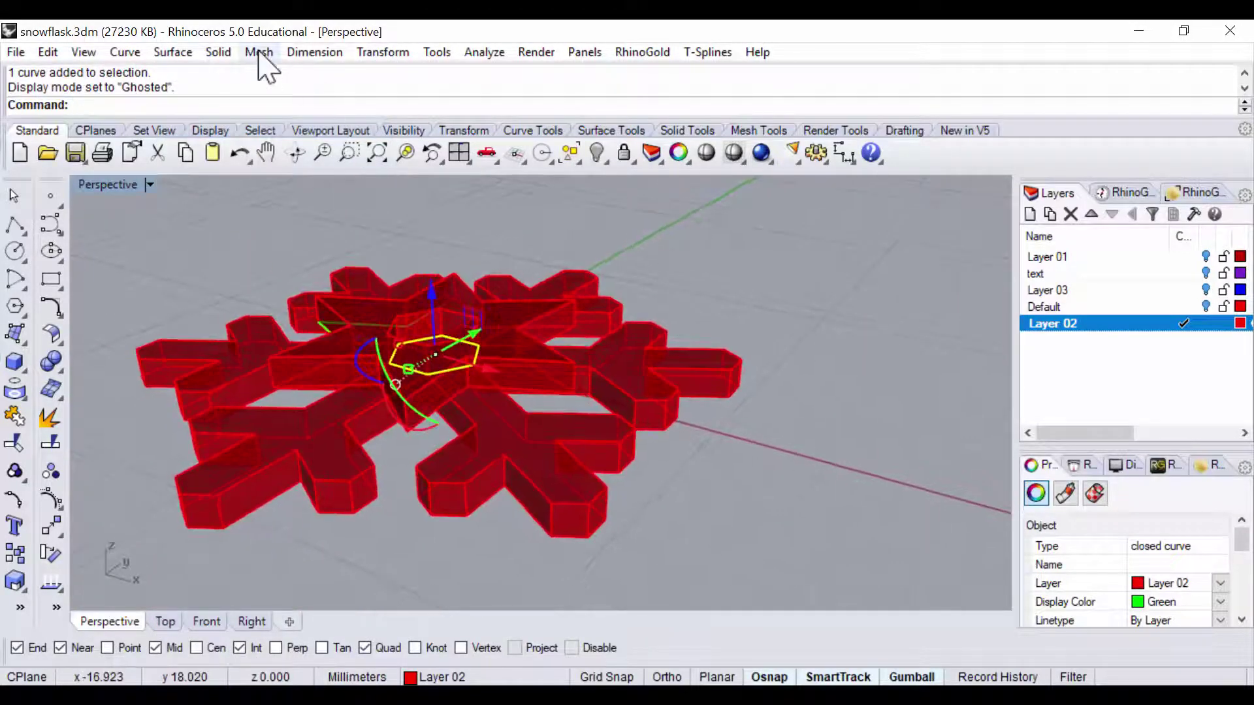
Step: Extrude the hexagon curve as a solid about 4.7 mm tall and lower the prism so it passes through the star and snowflake
left_click(218, 53)
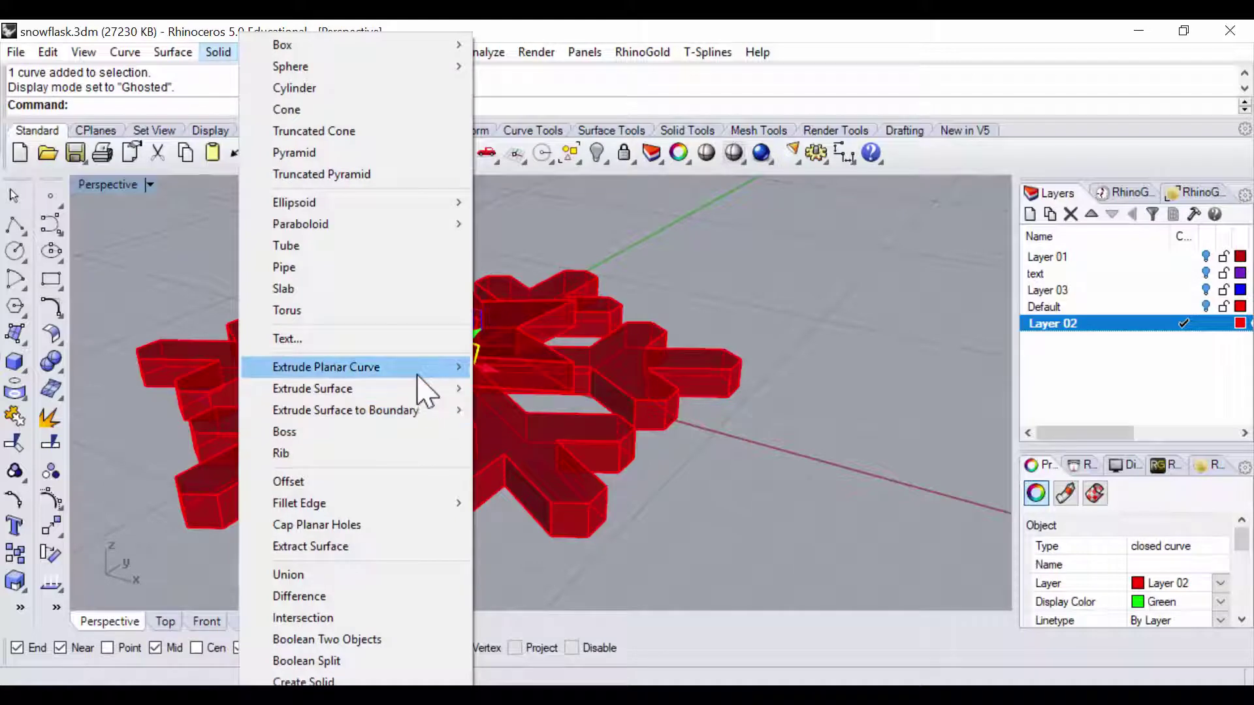
mouse_move(420, 379)
left_click(525, 366)
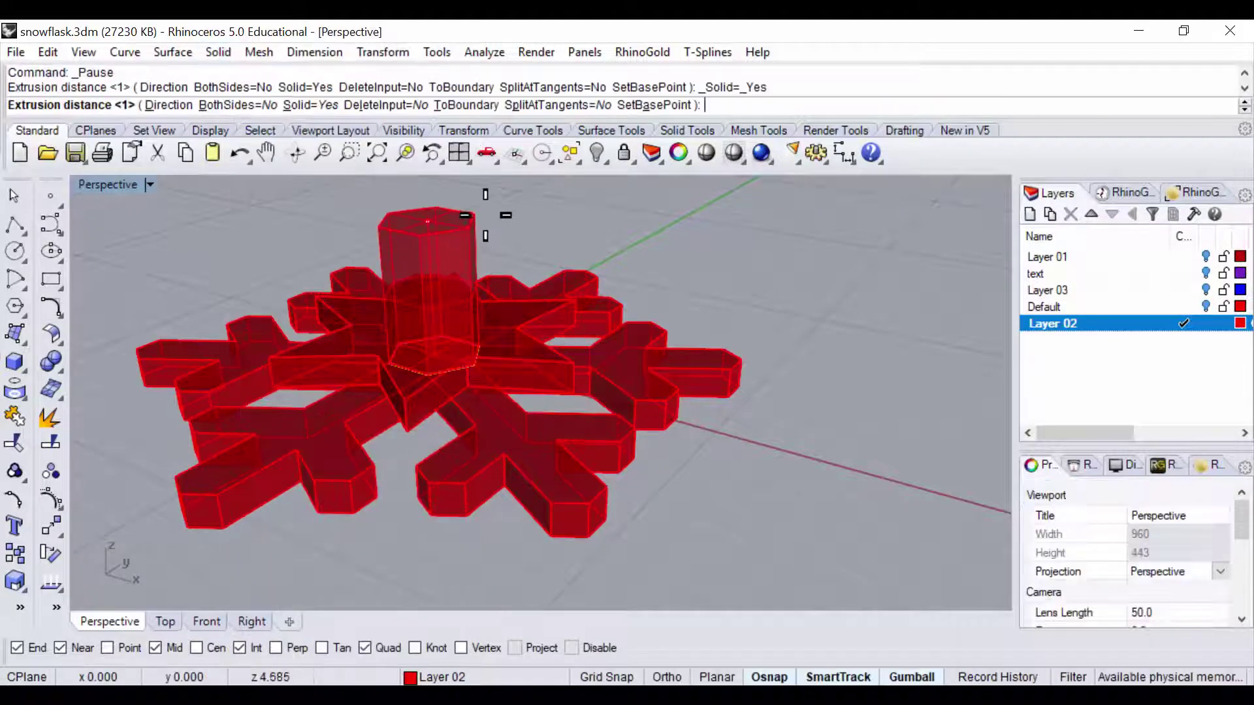
left_click(485, 215)
left_click_drag(428, 222, 476, 291)
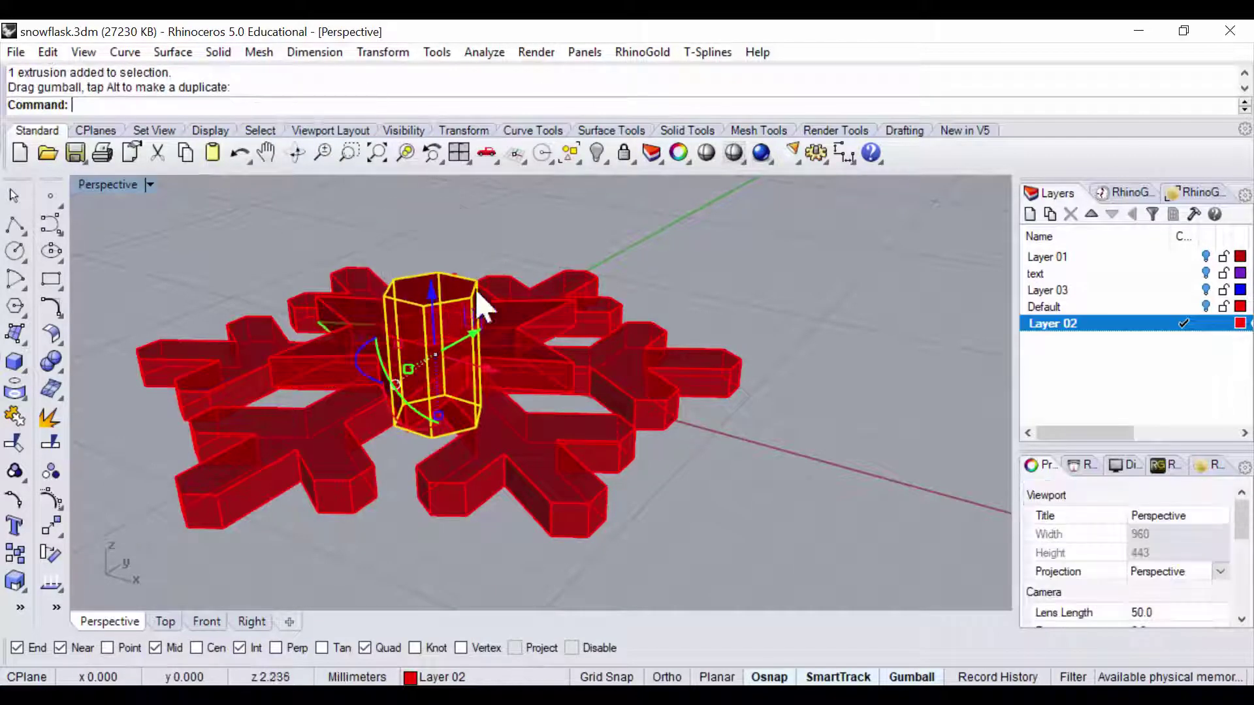
left_click(688, 337)
right_click_drag(688, 337, 740, 393)
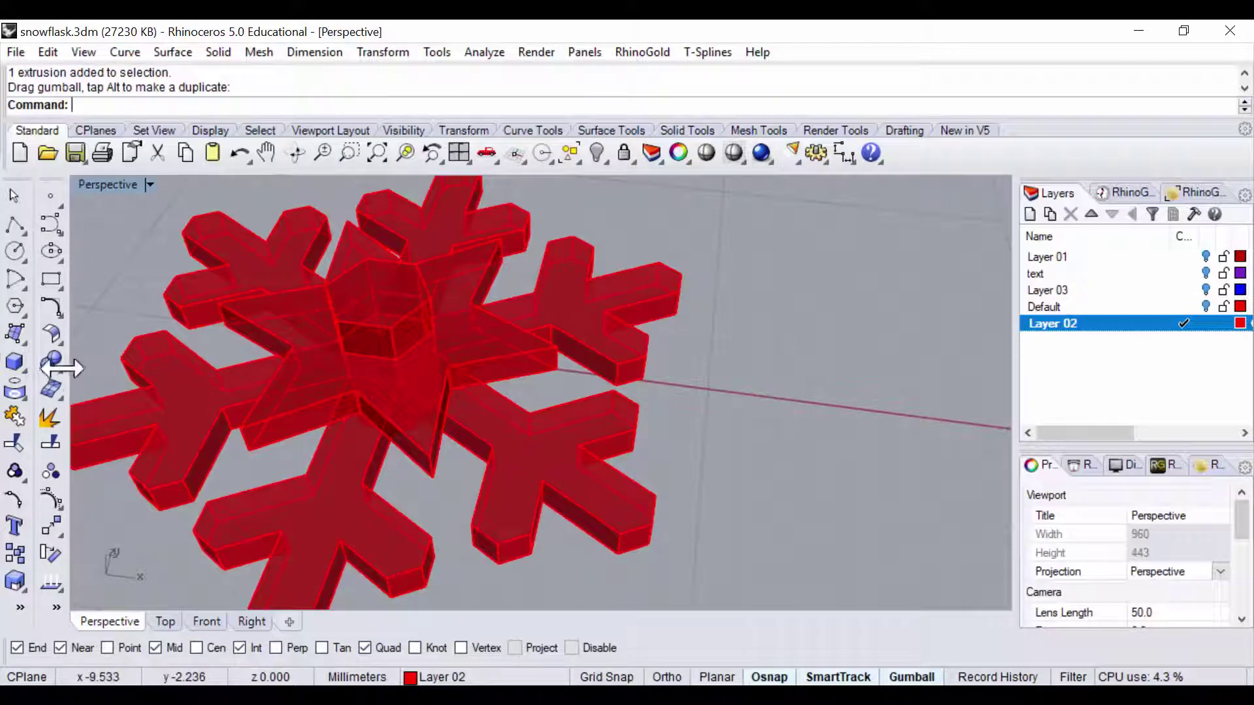
left_click(50, 360)
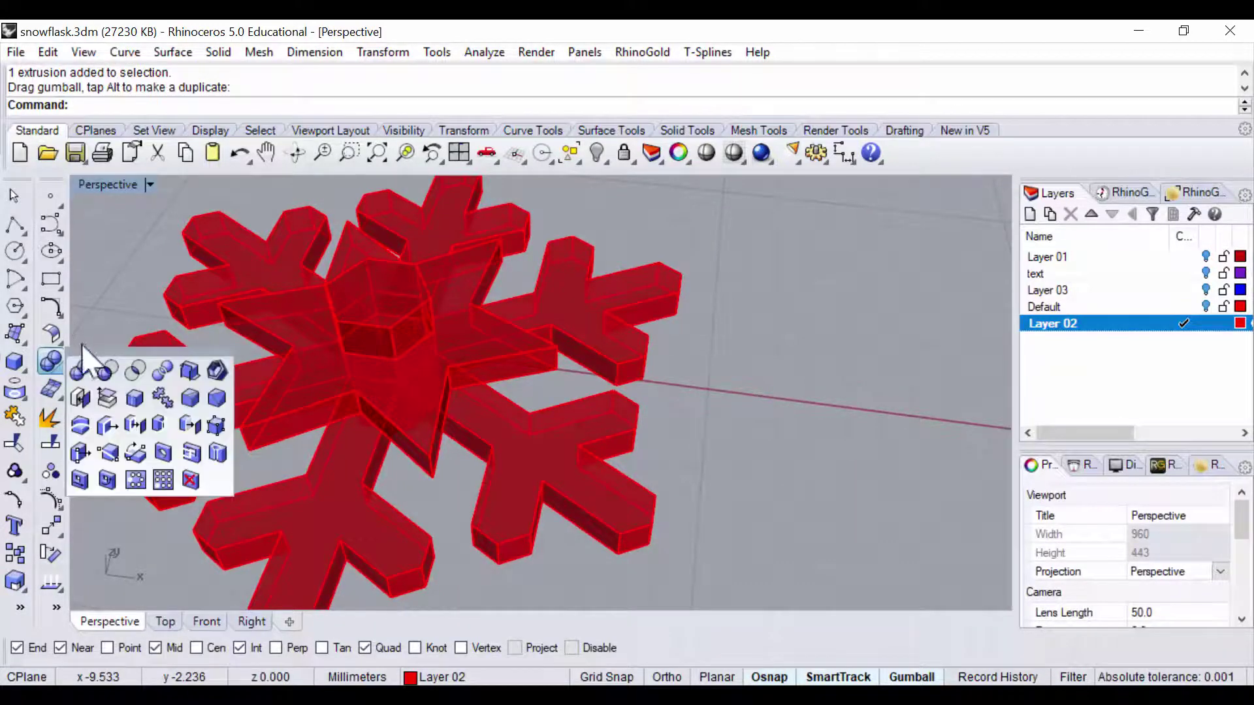
left_click(107, 371)
left_click(337, 318)
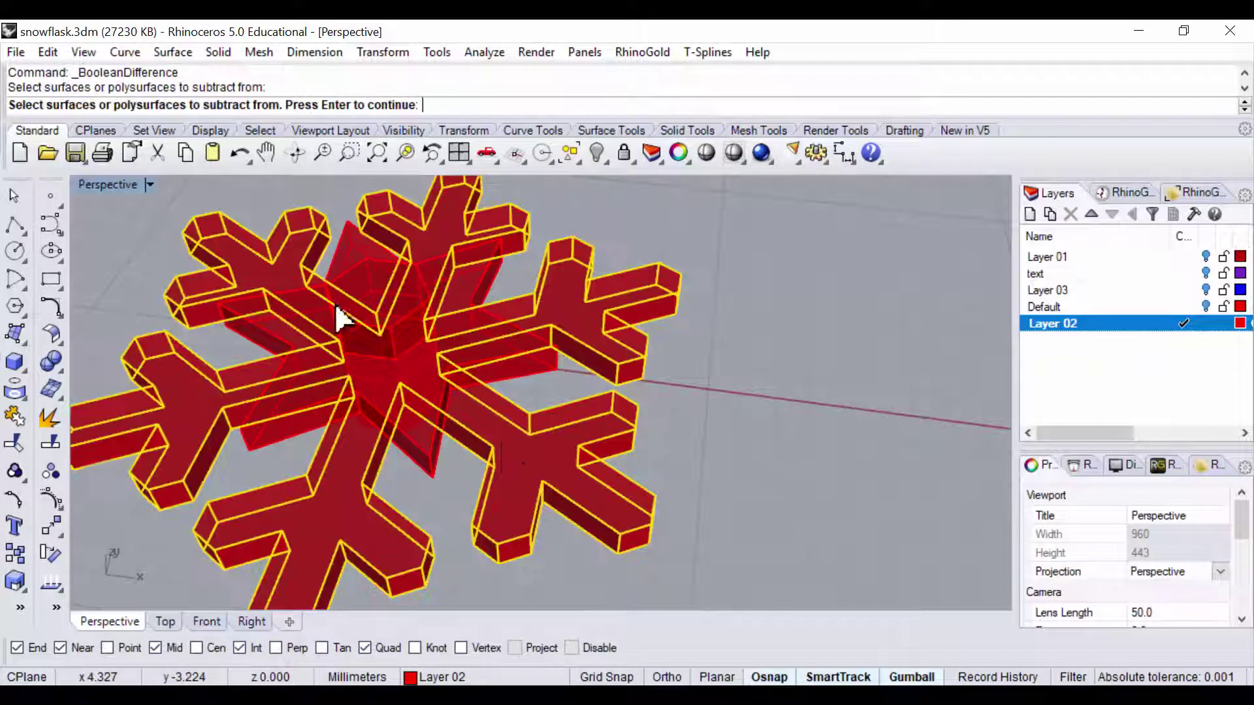
key("Return")
left_click(395, 325)
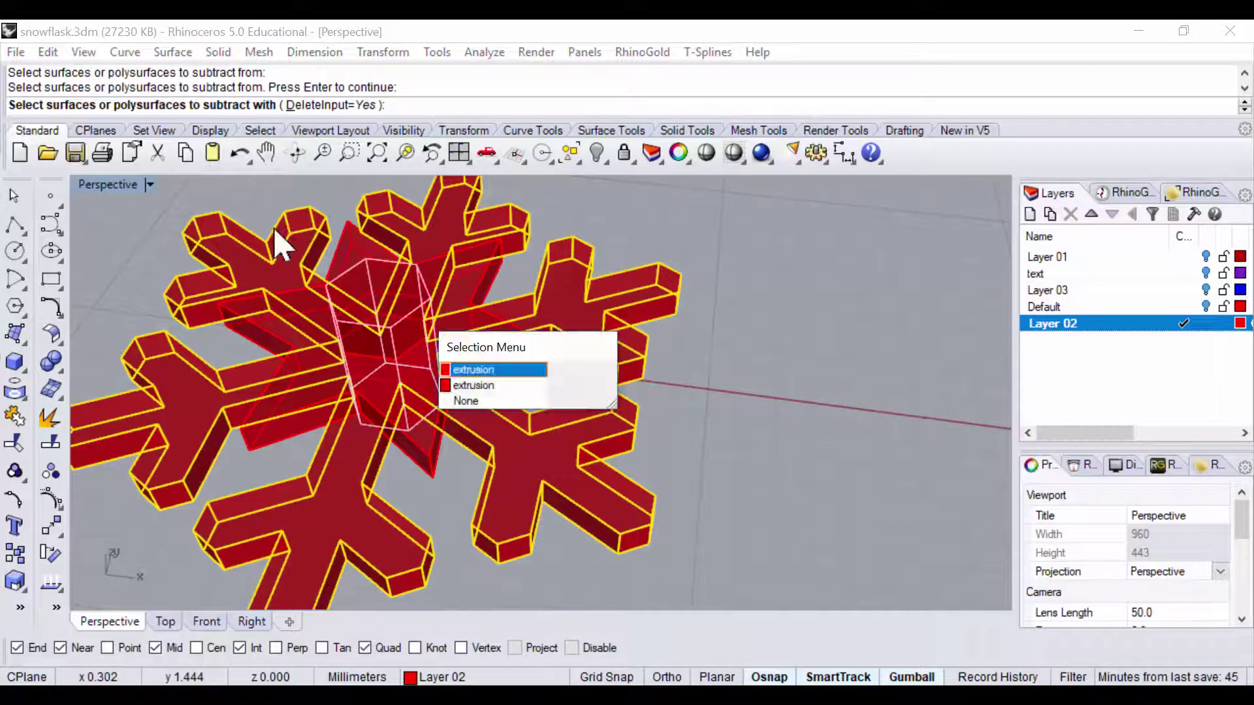
left_click(467, 369)
key("Escape")
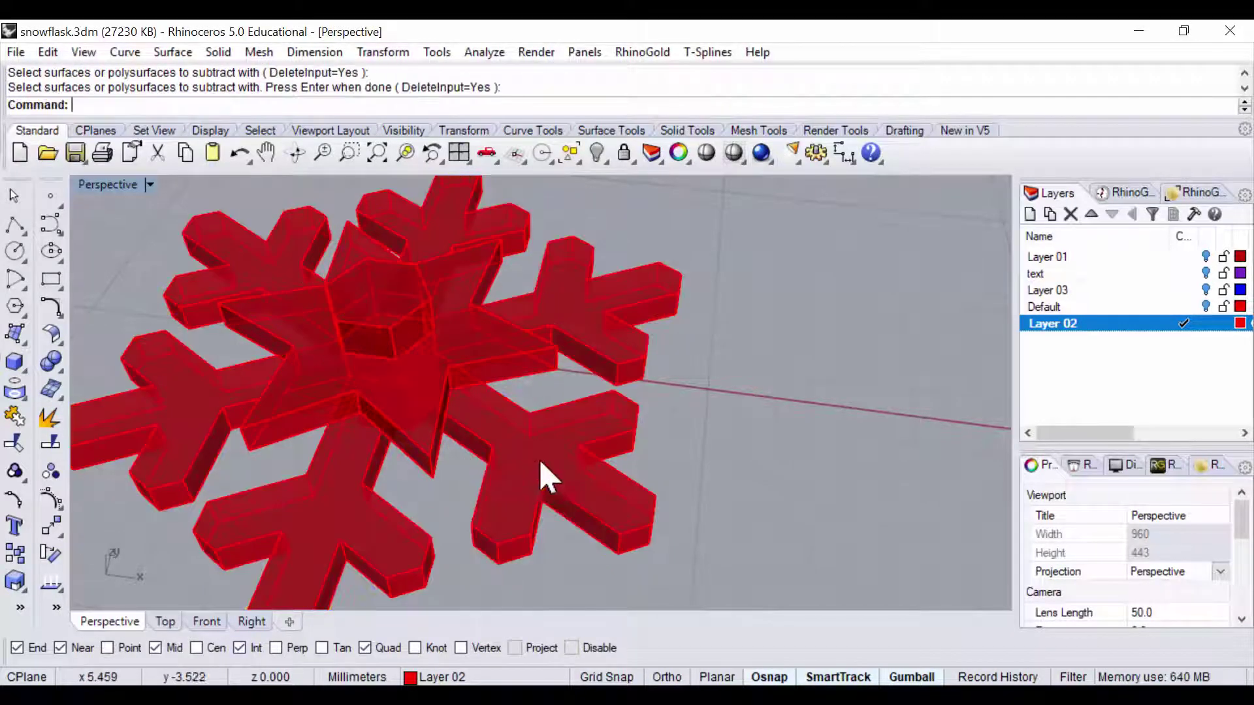
Step: Subtract the hexagonal prism from the snowflake body with Boolean Difference to cut the centre hole through it
left_click(540, 462)
key("Return")
left_click(435, 306)
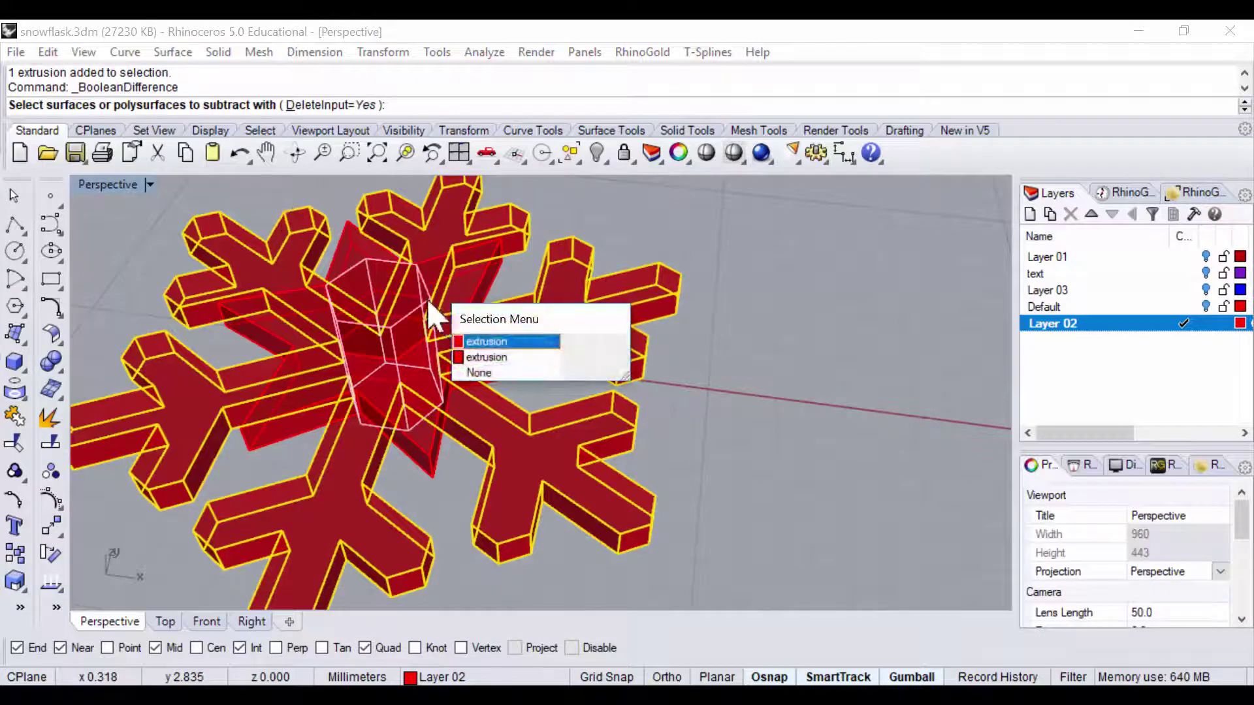
left_click(460, 338)
key("Return")
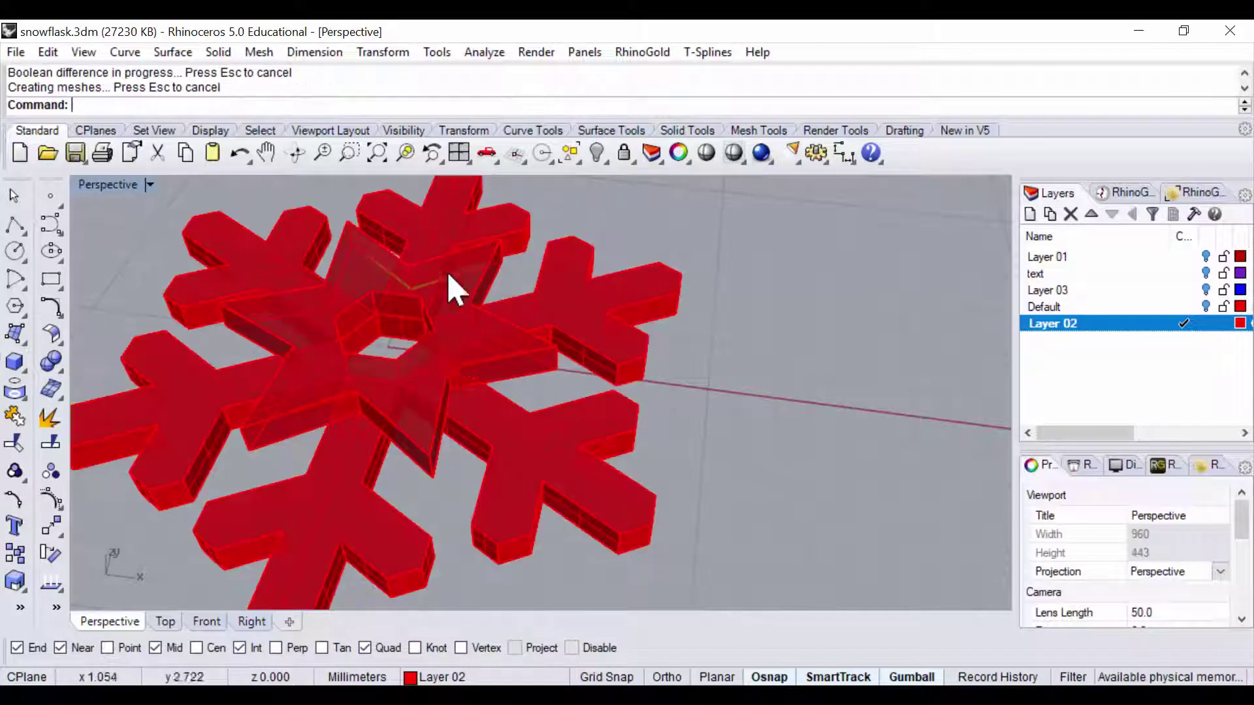
Step: Move the star solid vertically by -0.5 mm so it sinks into the snowflake
right_click_drag(448, 280, 437, 330)
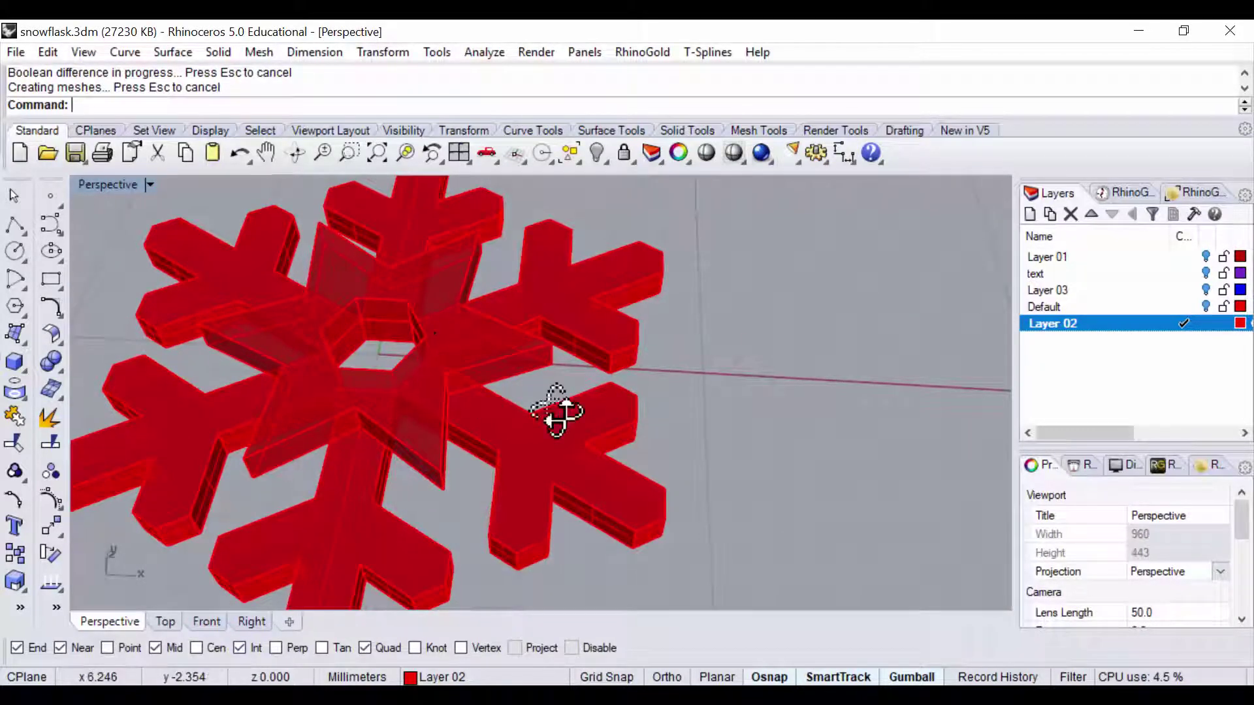
right_click_drag(556, 411, 496, 388)
left_click(372, 379)
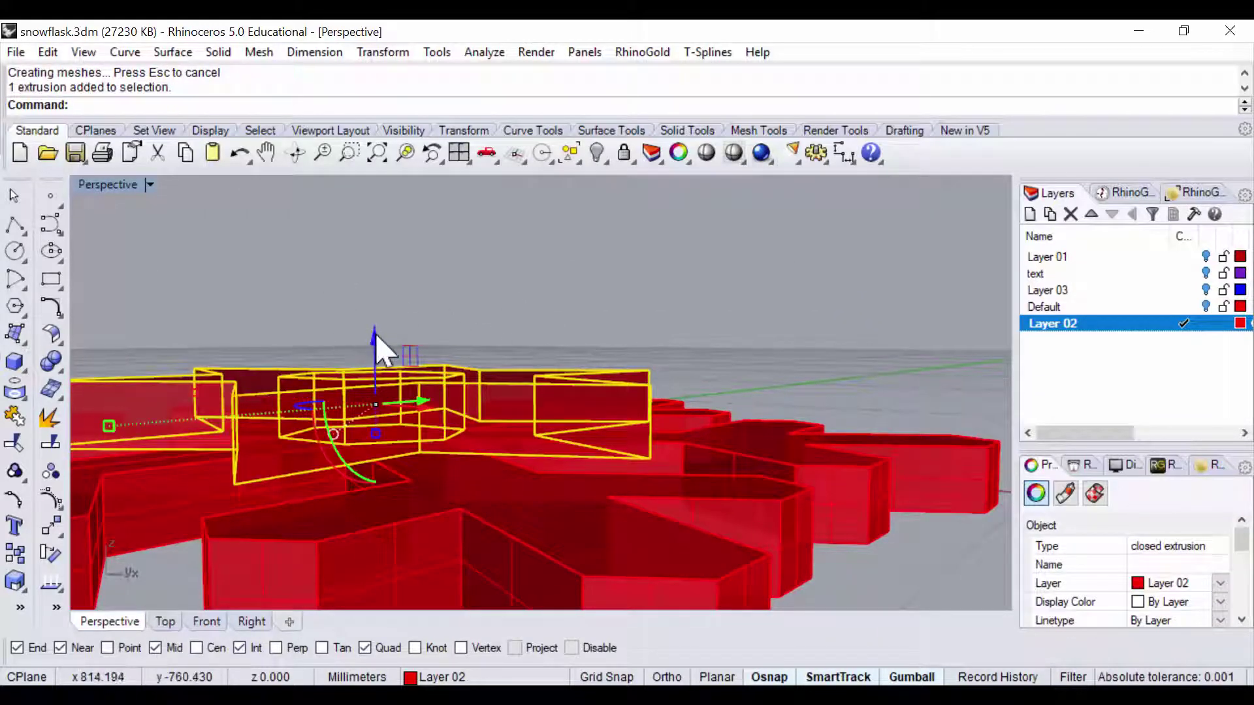
left_click_drag(375, 332, 409, 336)
key("ctrl+z")
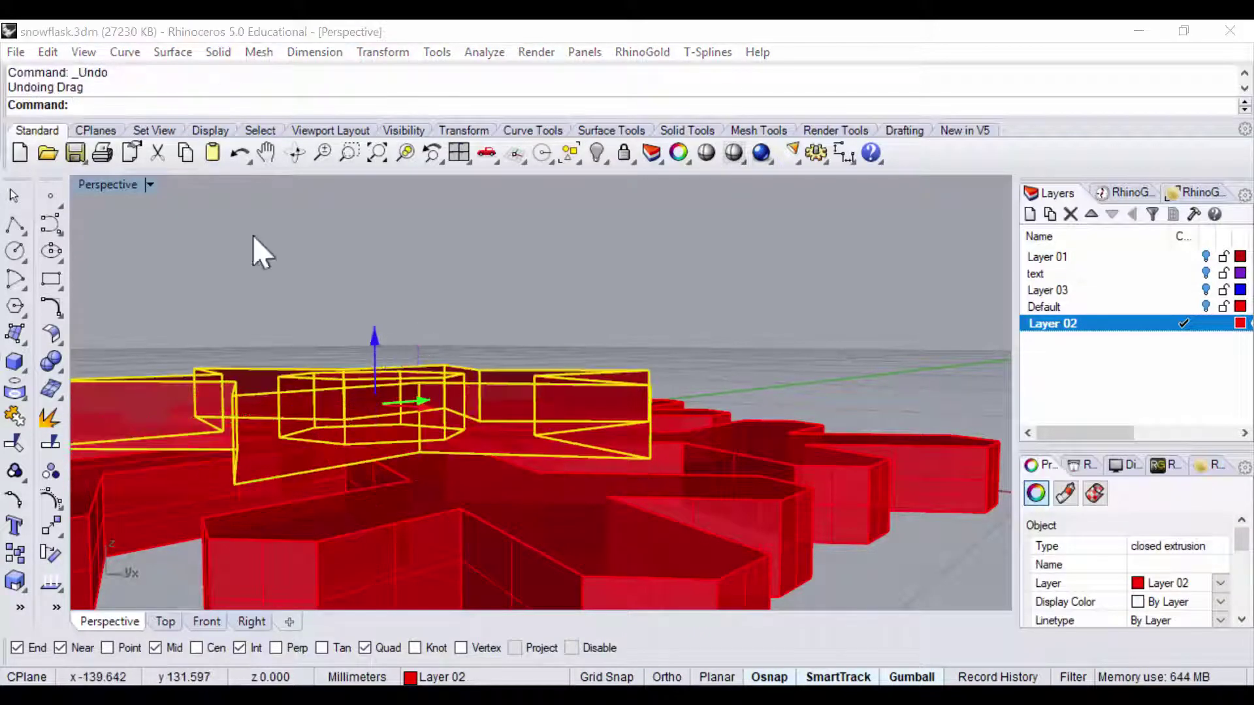
left_click(374, 336)
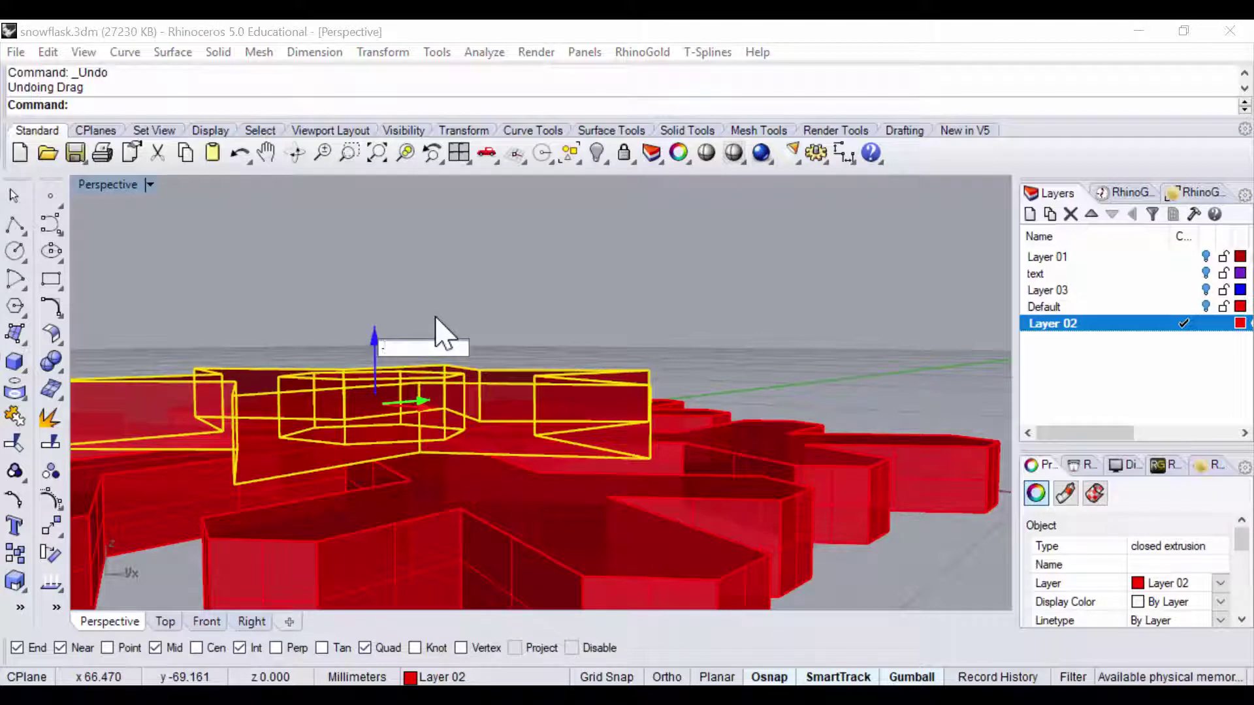
type("-0.5")
key("Return")
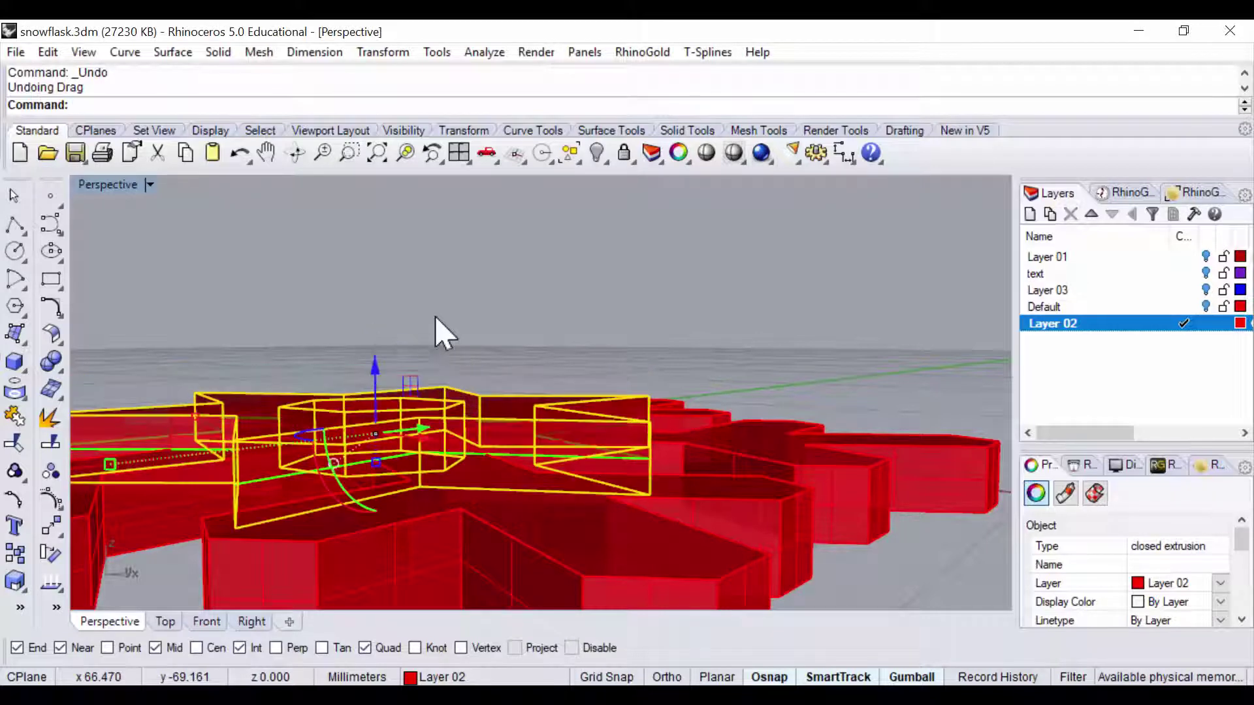
Step: Chamfer all edges of the star and snowflake solids together with a chamfer distance of 0.25 mm
left_click(452, 286)
right_click_drag(452, 286, 532, 439)
scroll(539, 480, "down", 7)
scroll(506, 498, "down", 3)
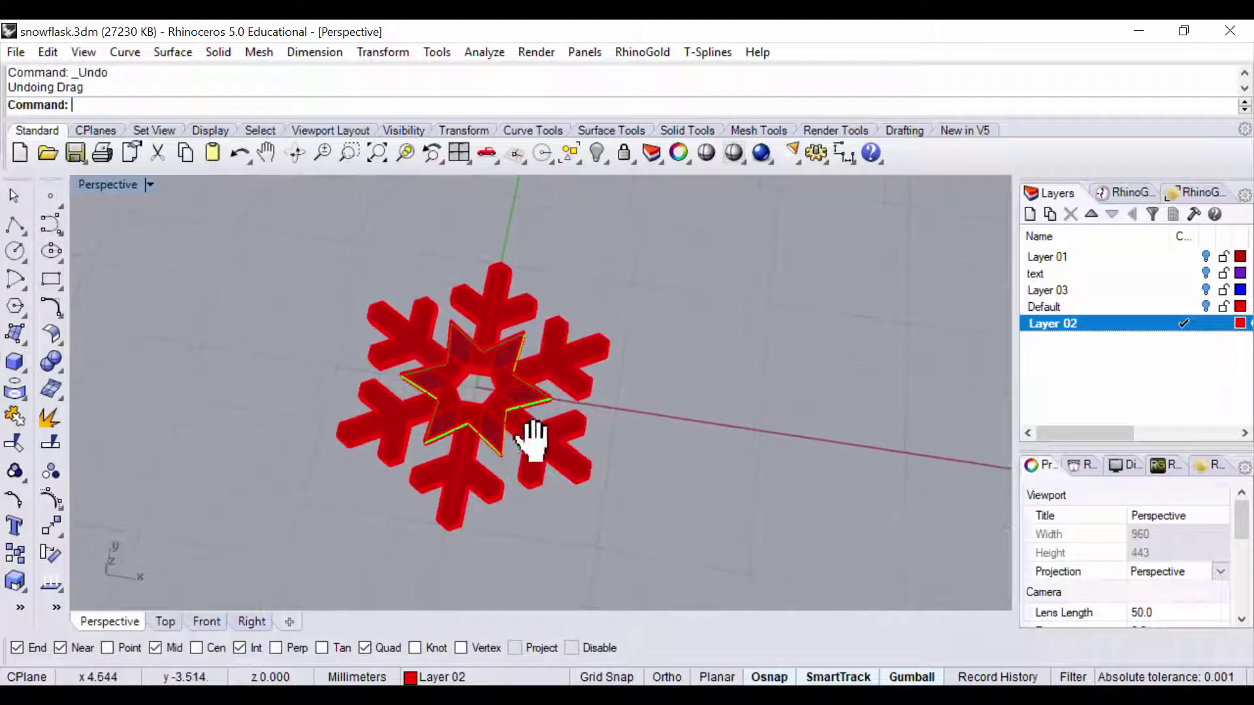
left_click(46, 361)
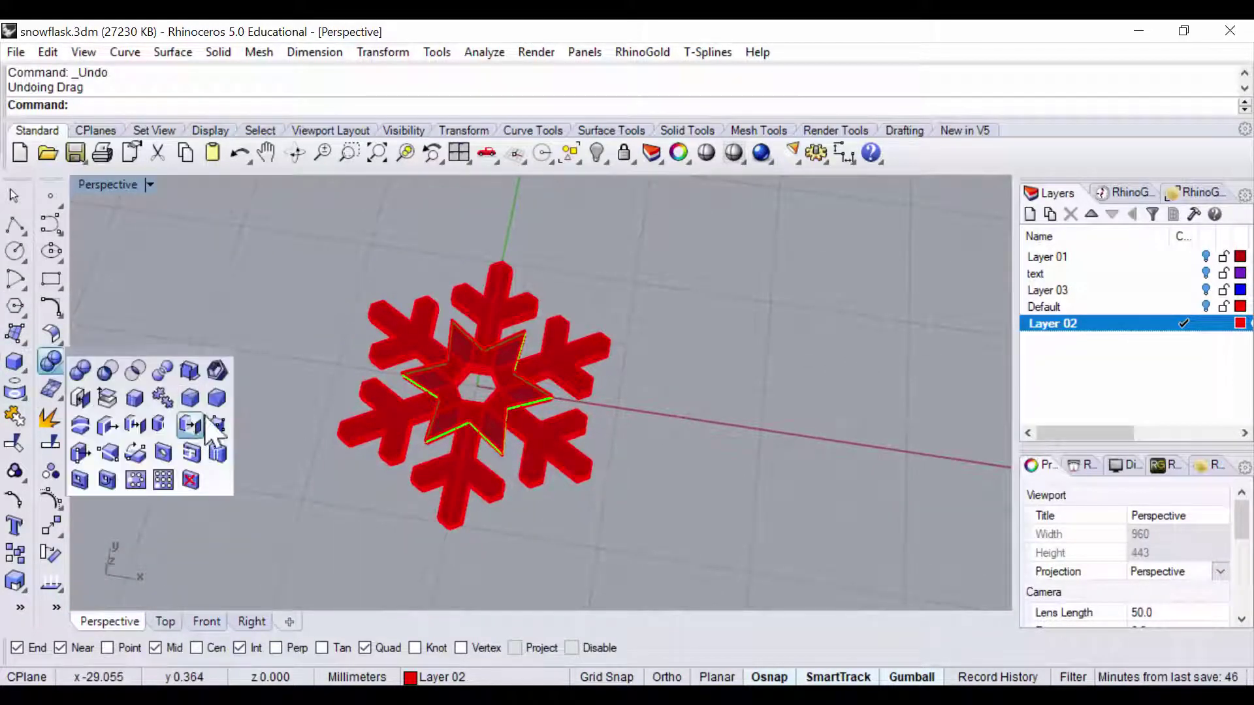
left_click(80, 425)
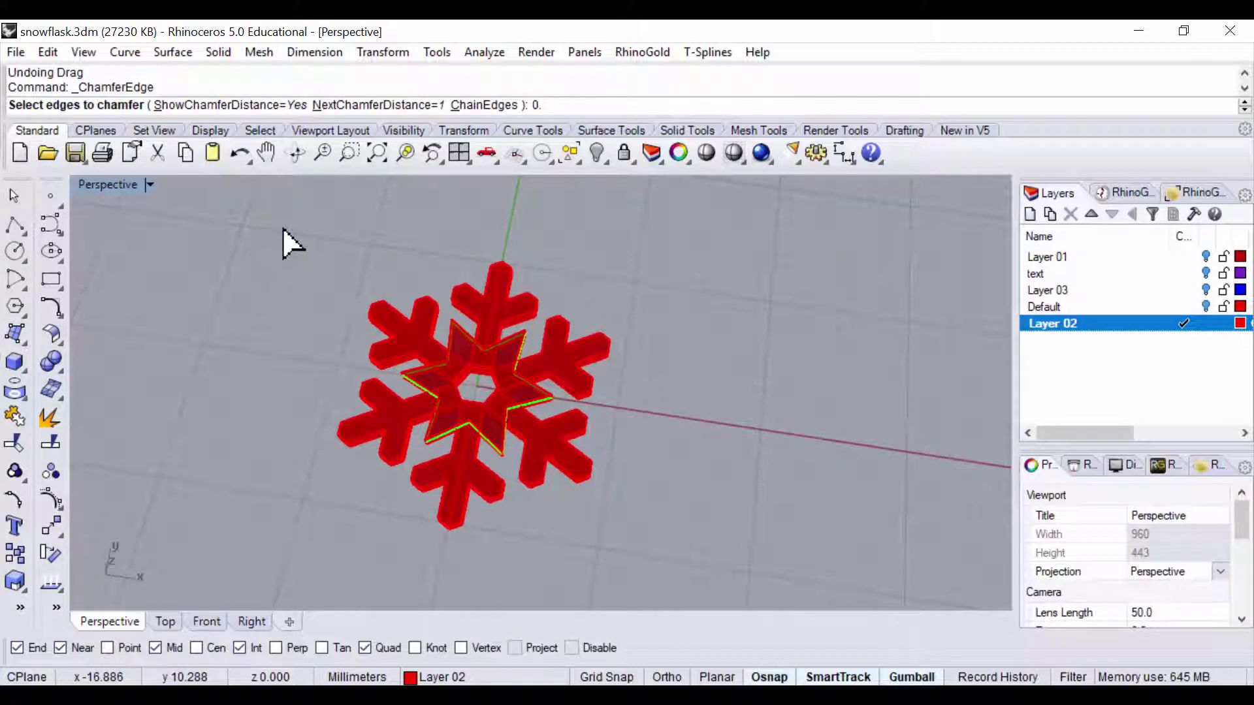
type("0.25")
key("Return")
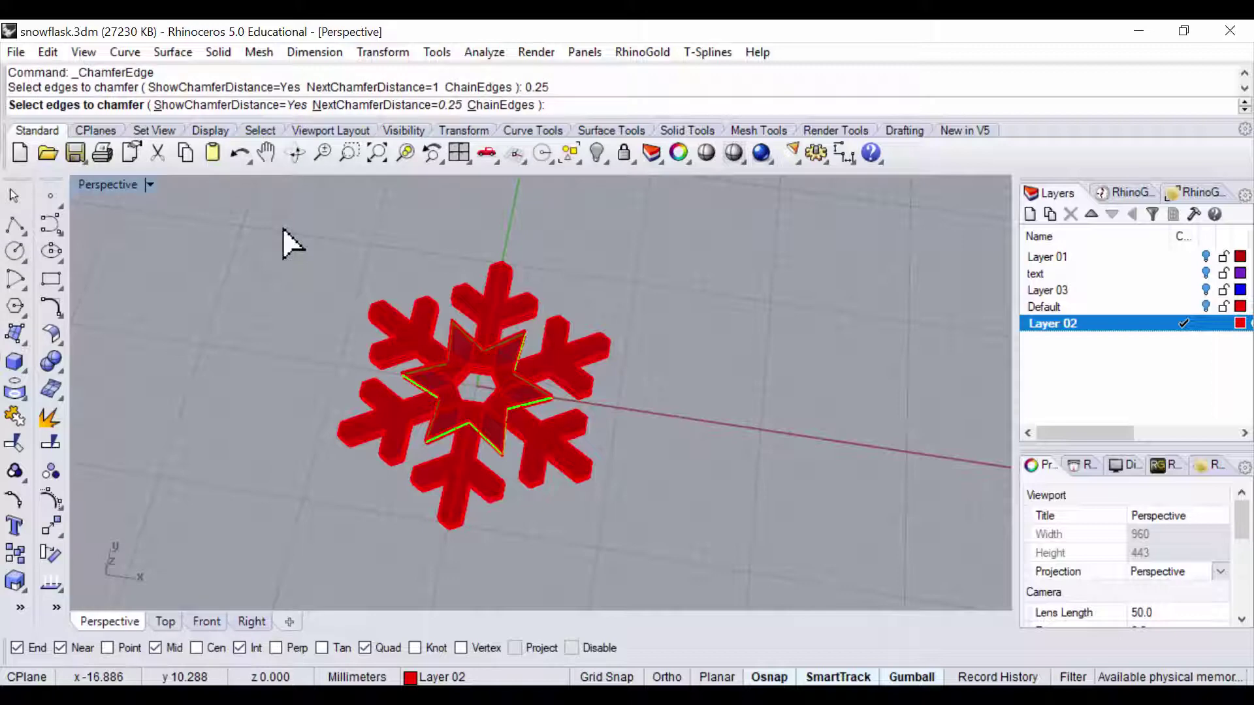
left_click_drag(281, 252, 630, 556)
key("Return")
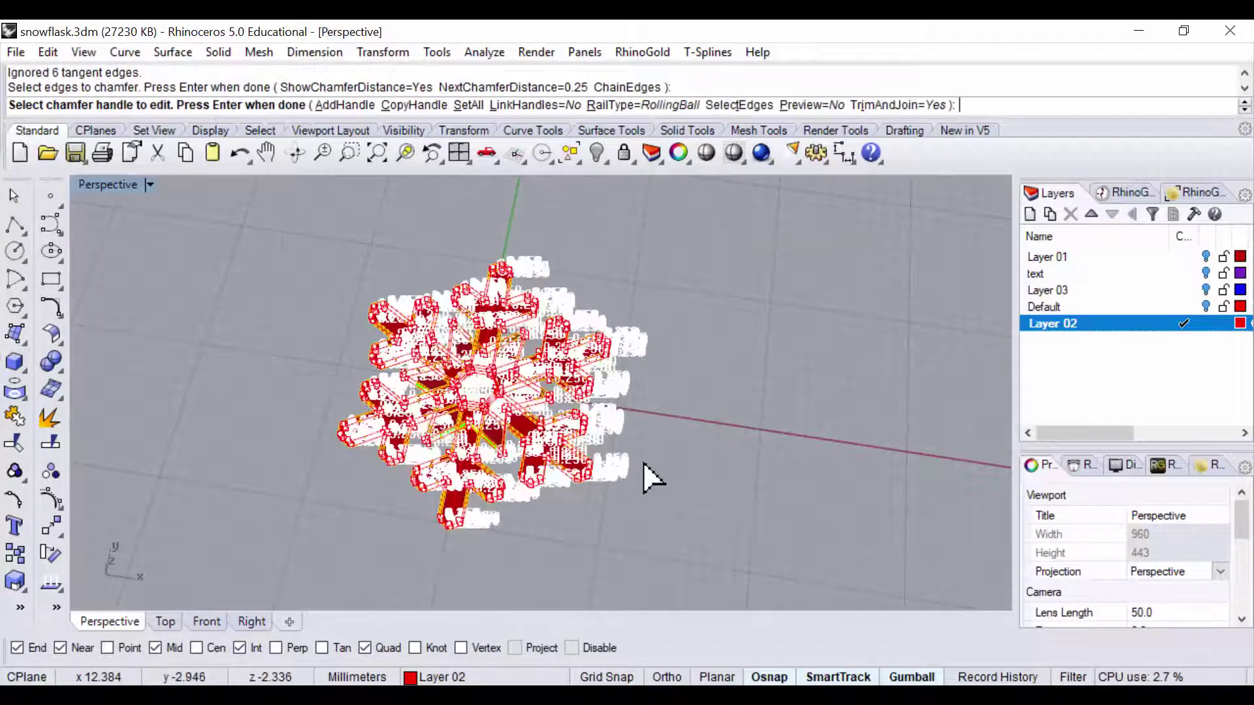
key("Return")
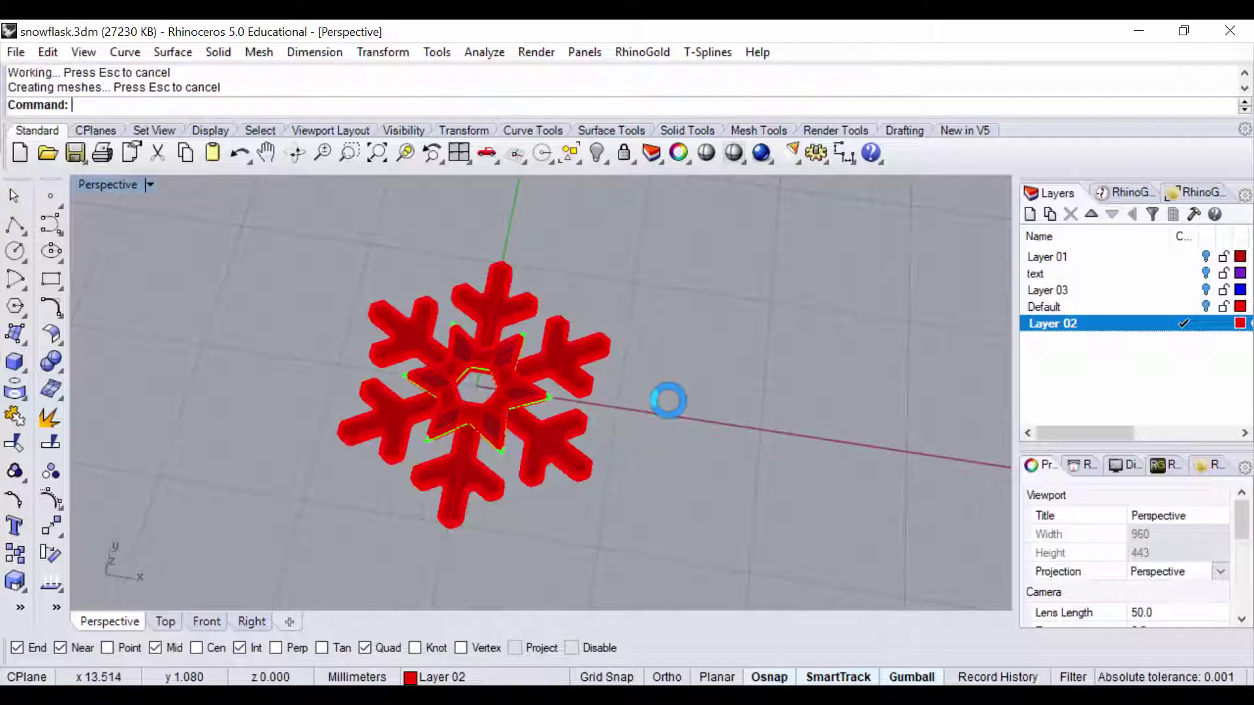
Step: Join the chamfered star and snowflake into one solid with Boolean Union and clear the selection
scroll(647, 431, "up", 5)
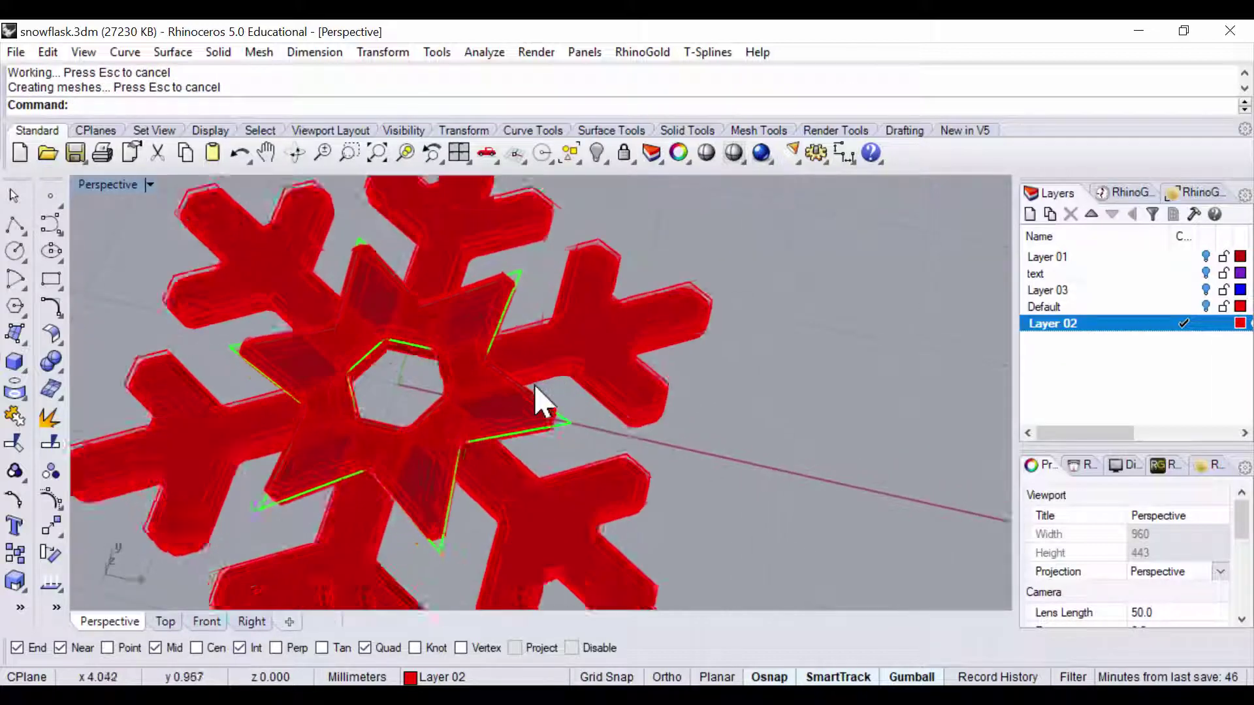
scroll(647, 431, "down", 4)
right_click_drag(649, 414, 540, 340)
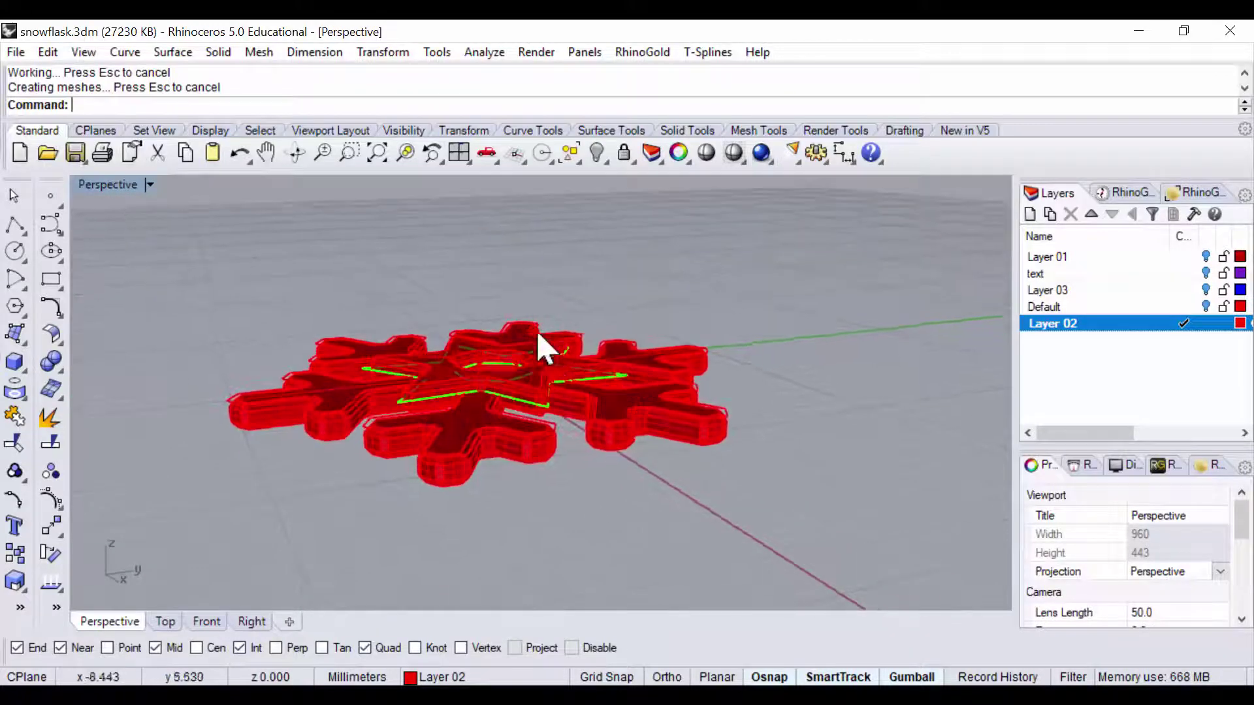
key("ctrl+a")
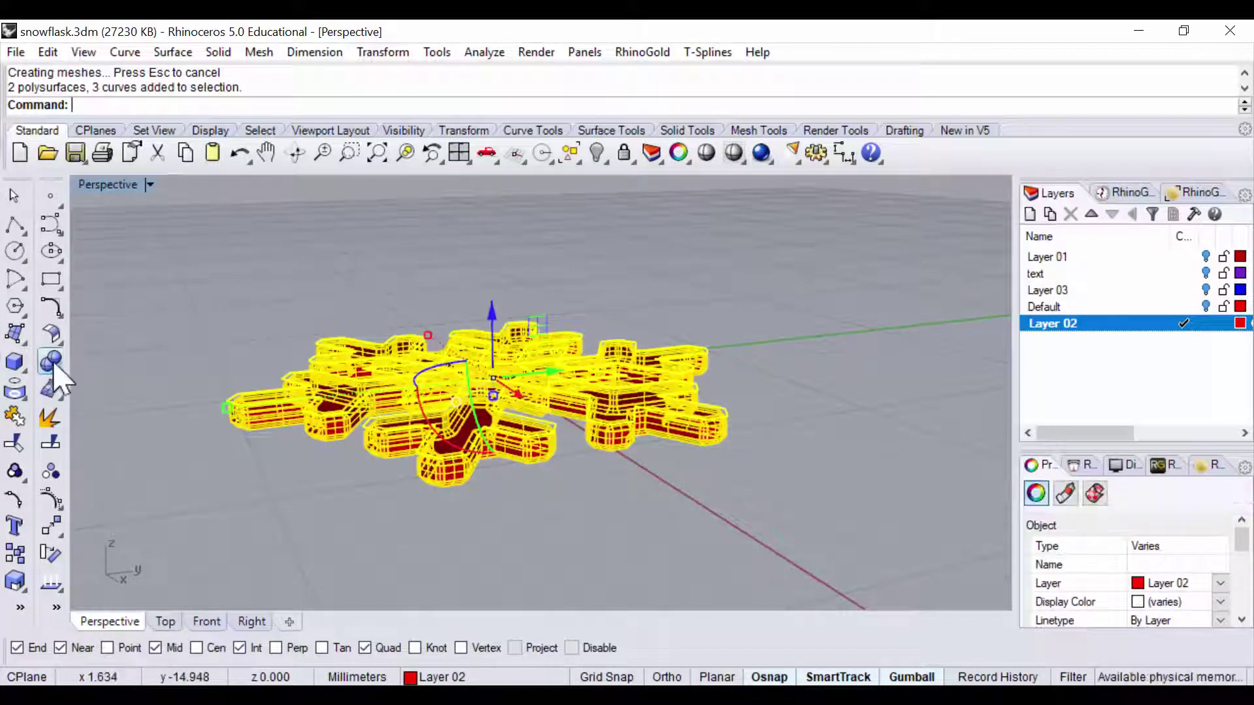
left_click(52, 363)
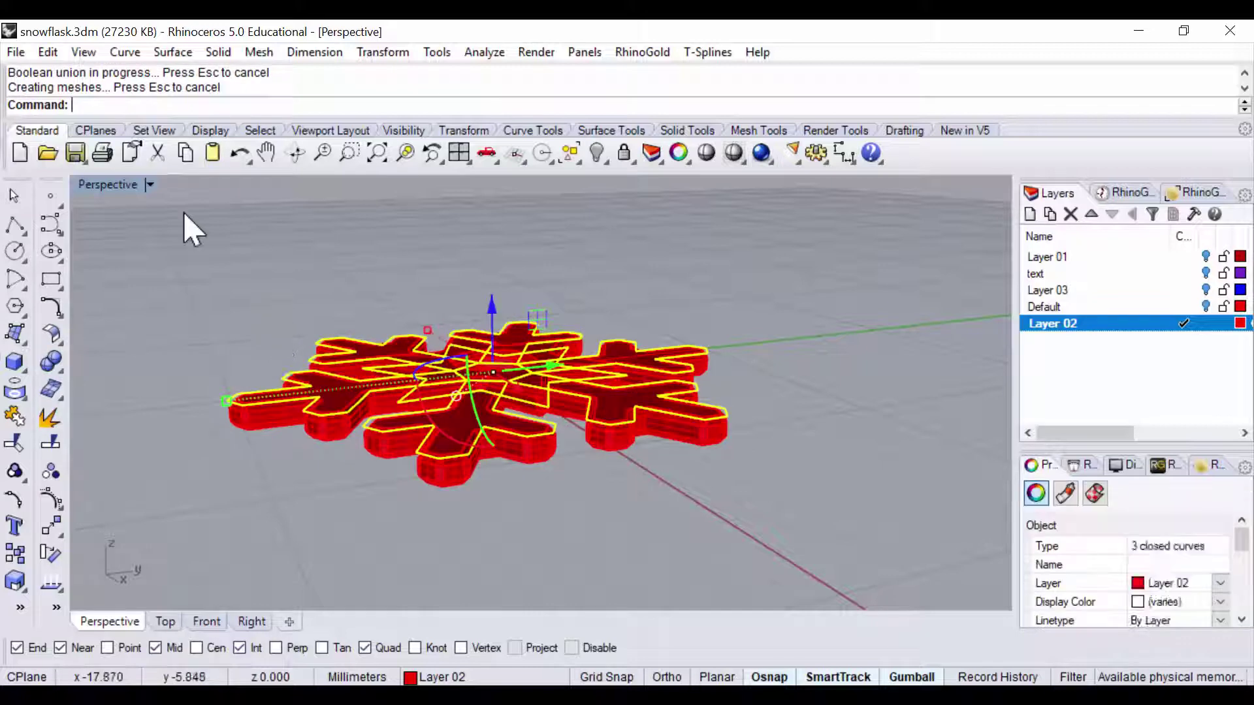
key("Escape")
Step: Examine the finished snowflake pendants with their bails and chains in Rendered display mode from several angles
right_click_drag(184, 213, 446, 467)
right_click_drag(481, 508, 484, 521)
right_click_drag(471, 358, 472, 394, "shift")
right_click_drag(535, 471, 546, 392)
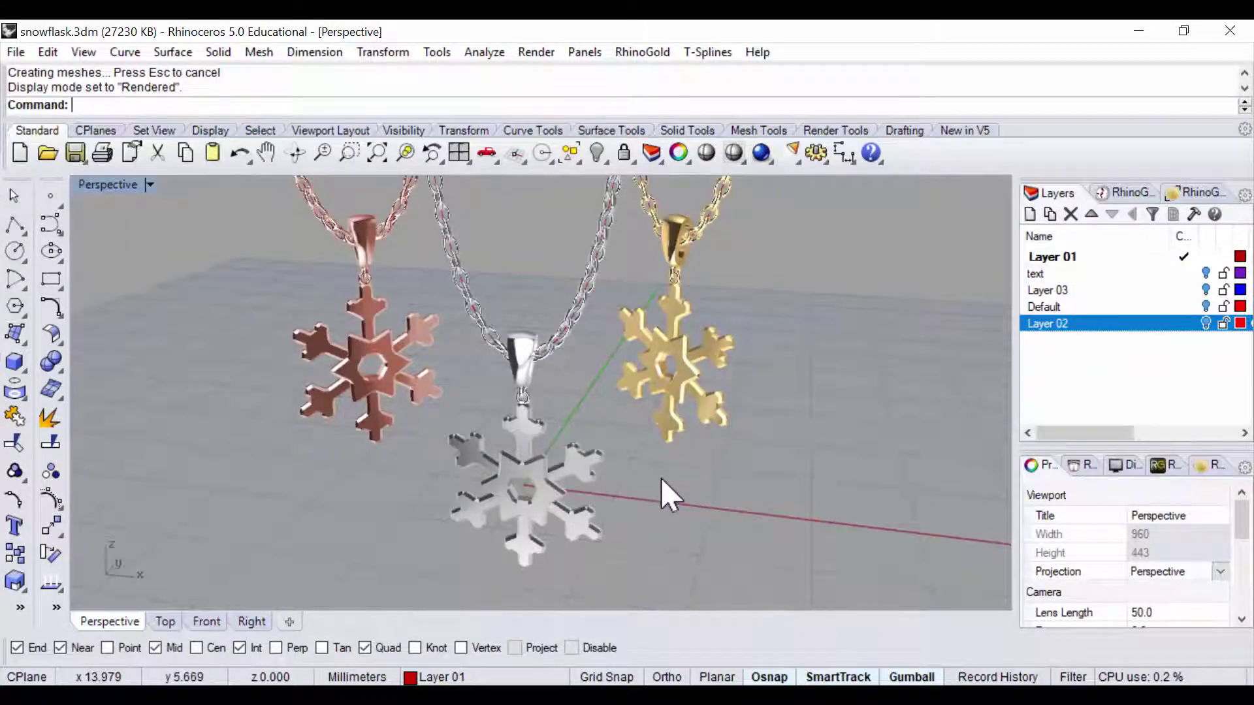
right_click_drag(692, 454, 708, 425)
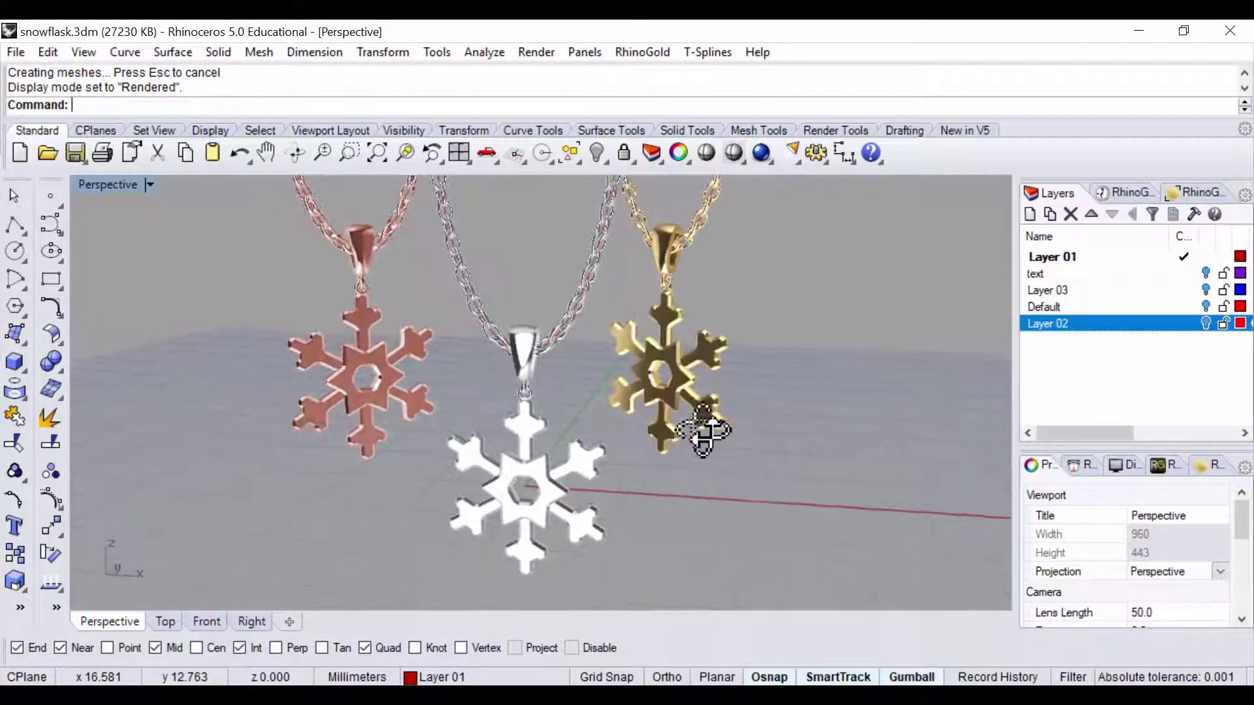